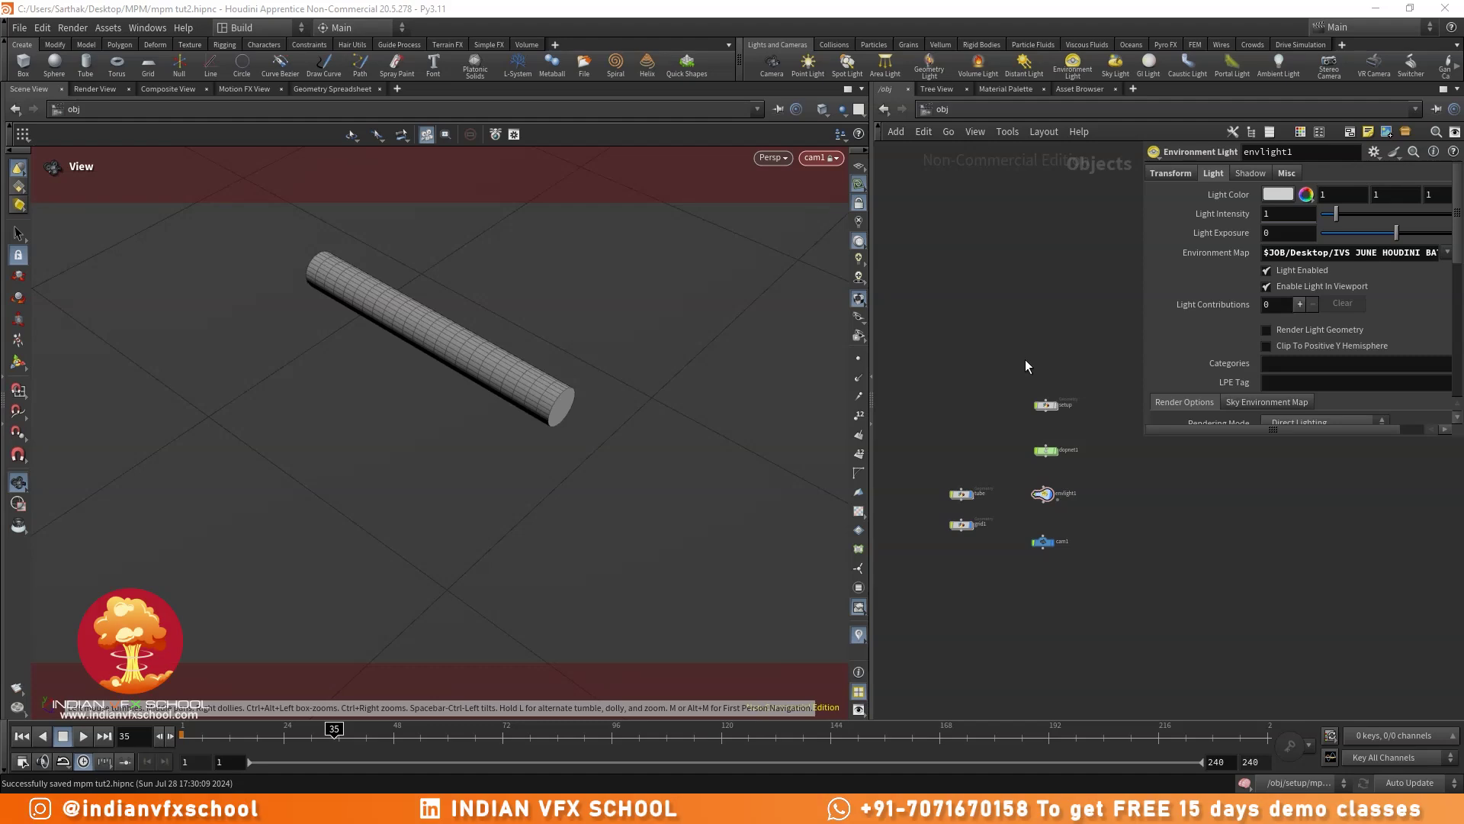
- Open the setup geometry network and display the output of the null4 node
scroll(1008, 404, "up", 3)
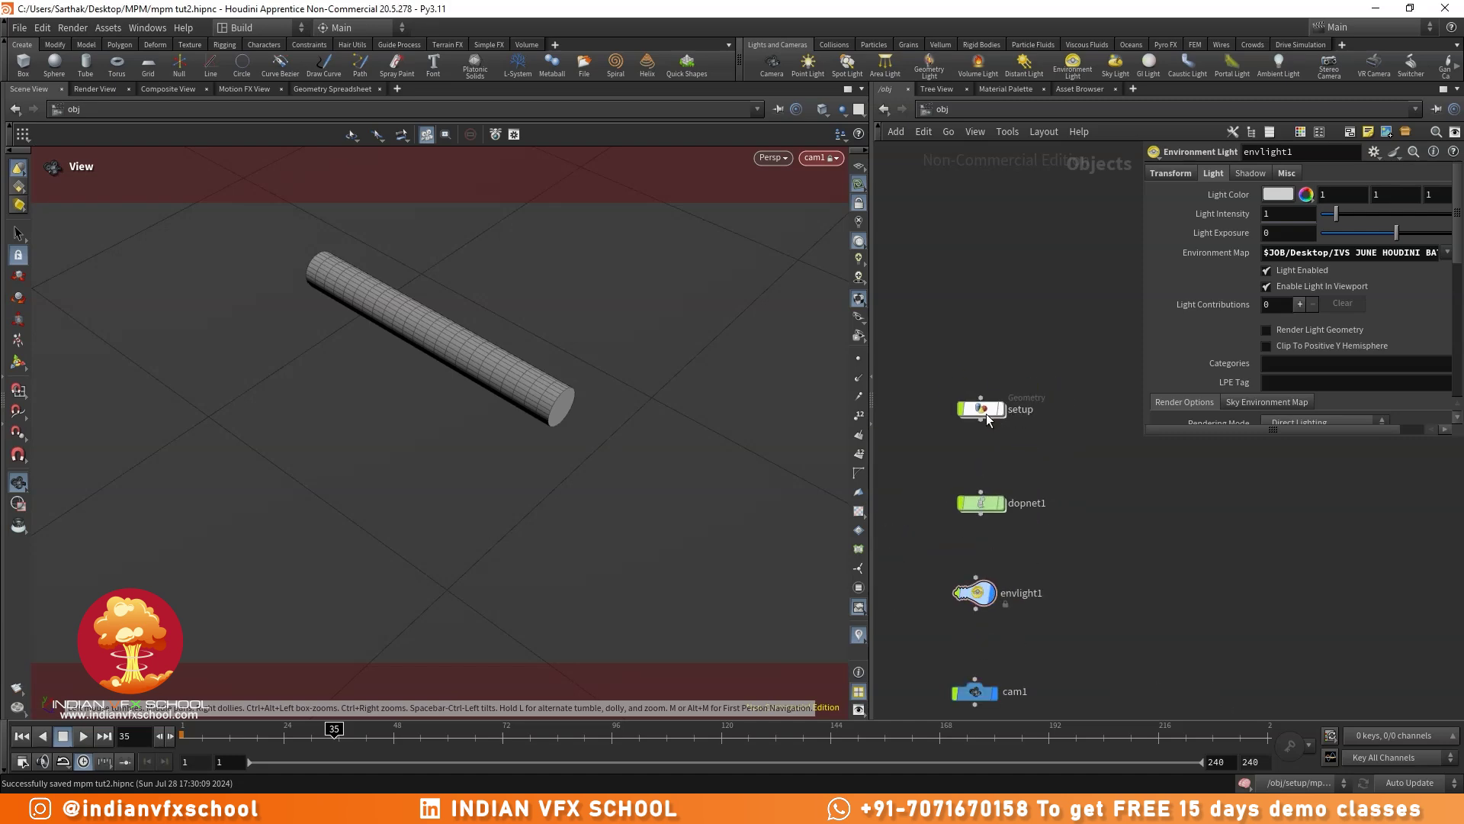
double_click(986, 413)
scroll(1064, 523, "up", 3)
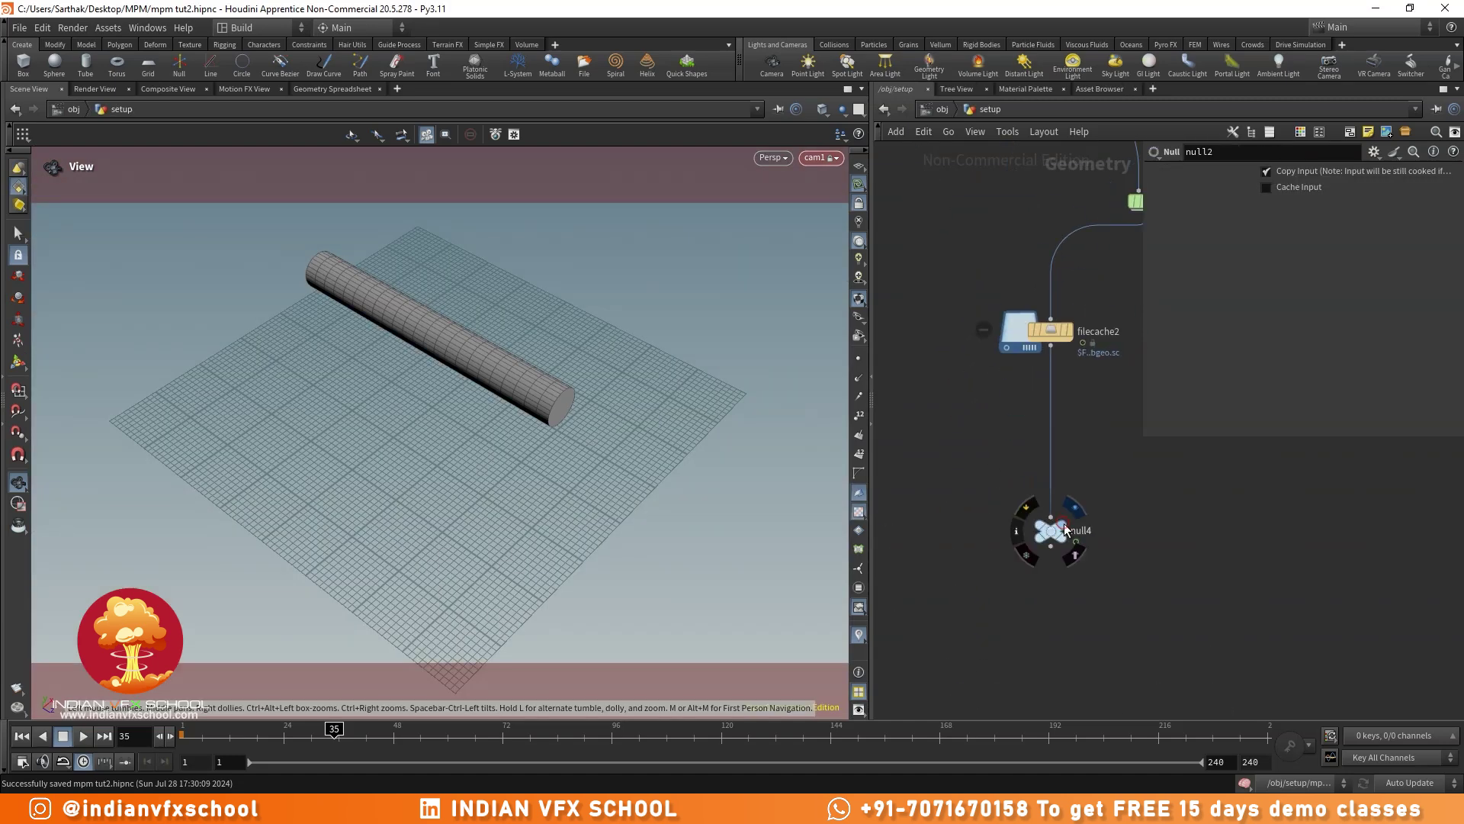
left_click(1064, 525)
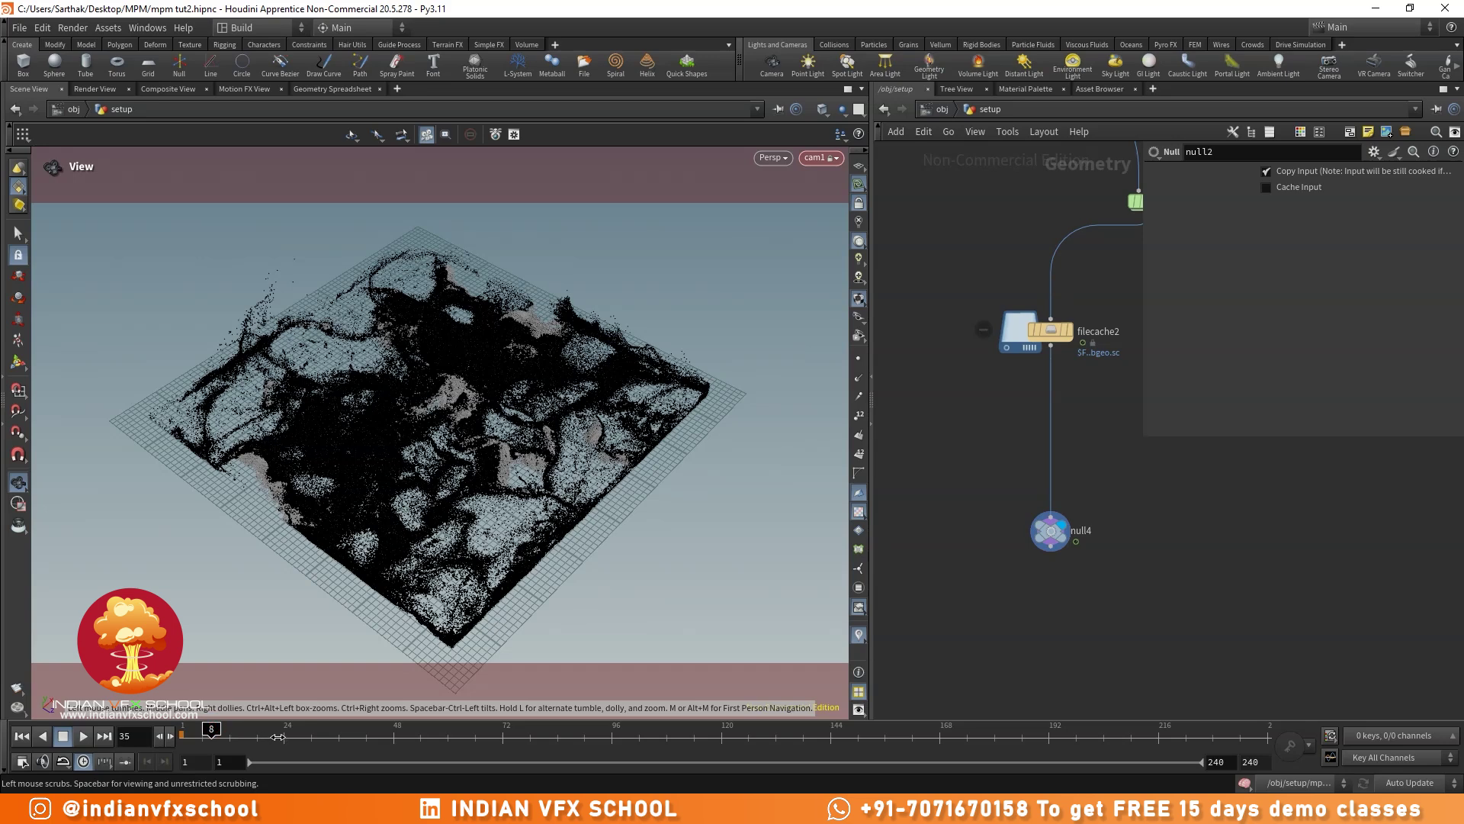
- Review the cached simulation through the camera at several frames from 8 to 56
left_click(211, 733)
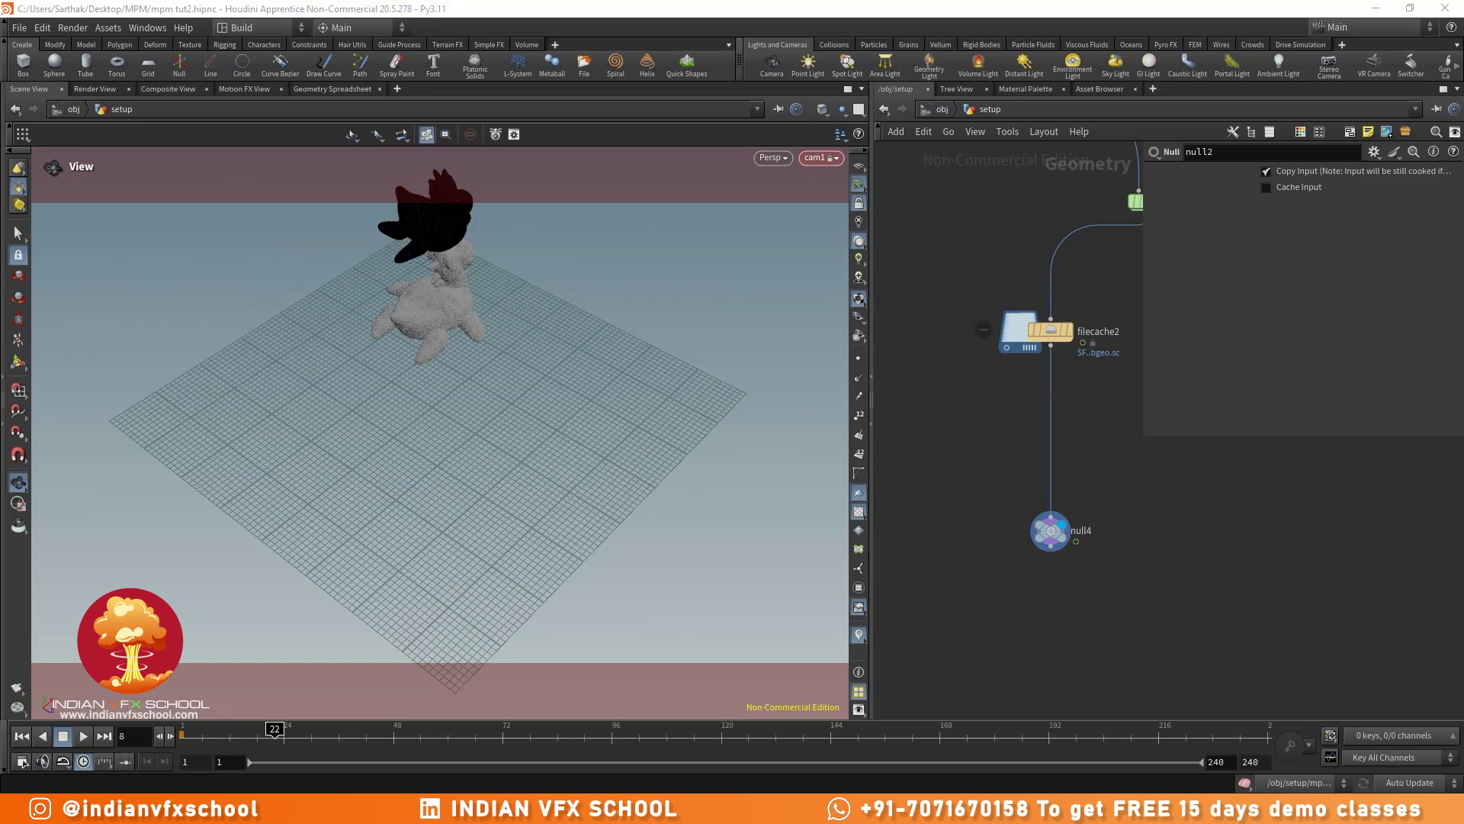
left_click(275, 734)
left_click(330, 734)
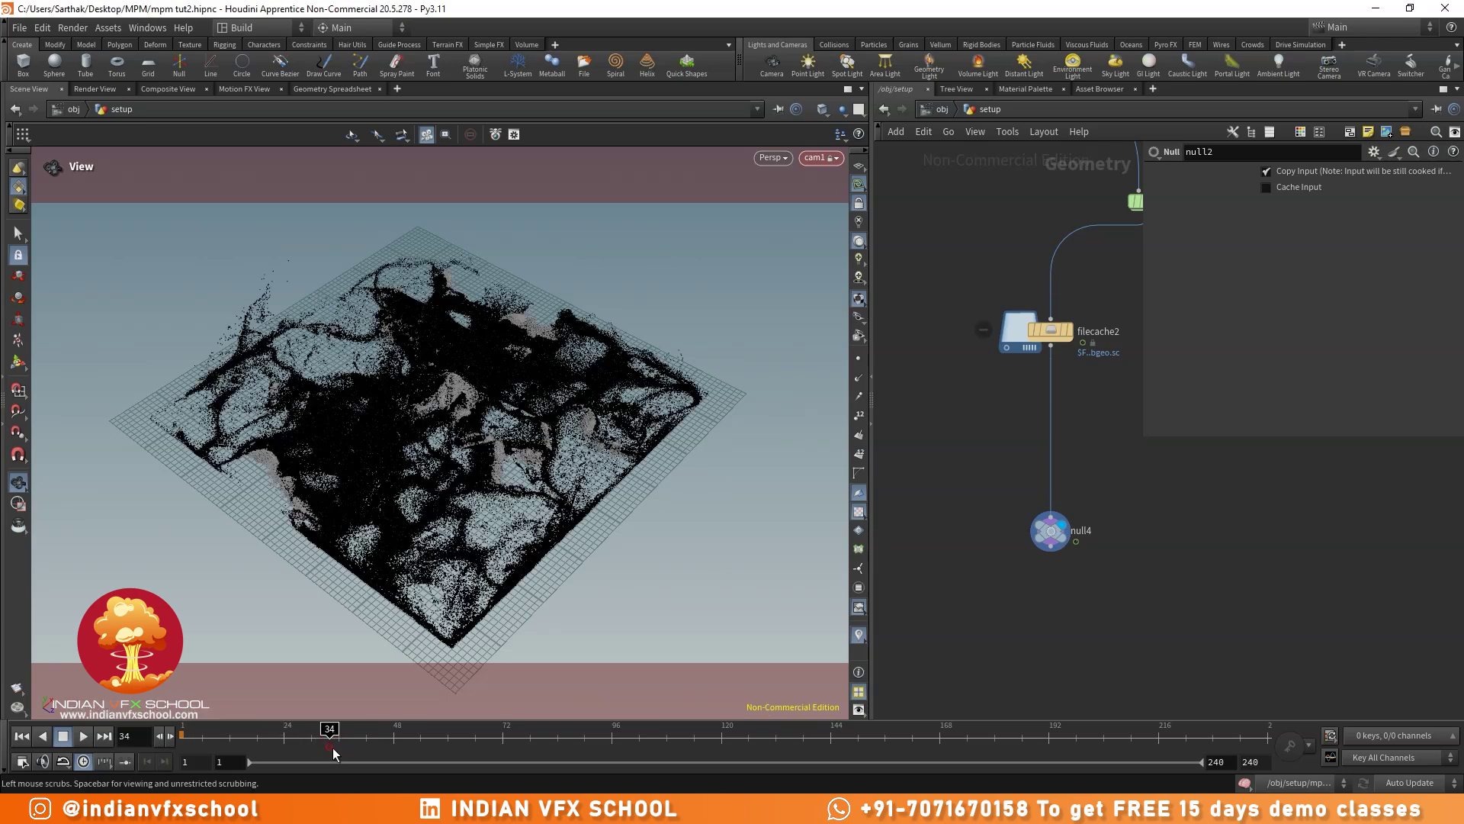
left_click(404, 733)
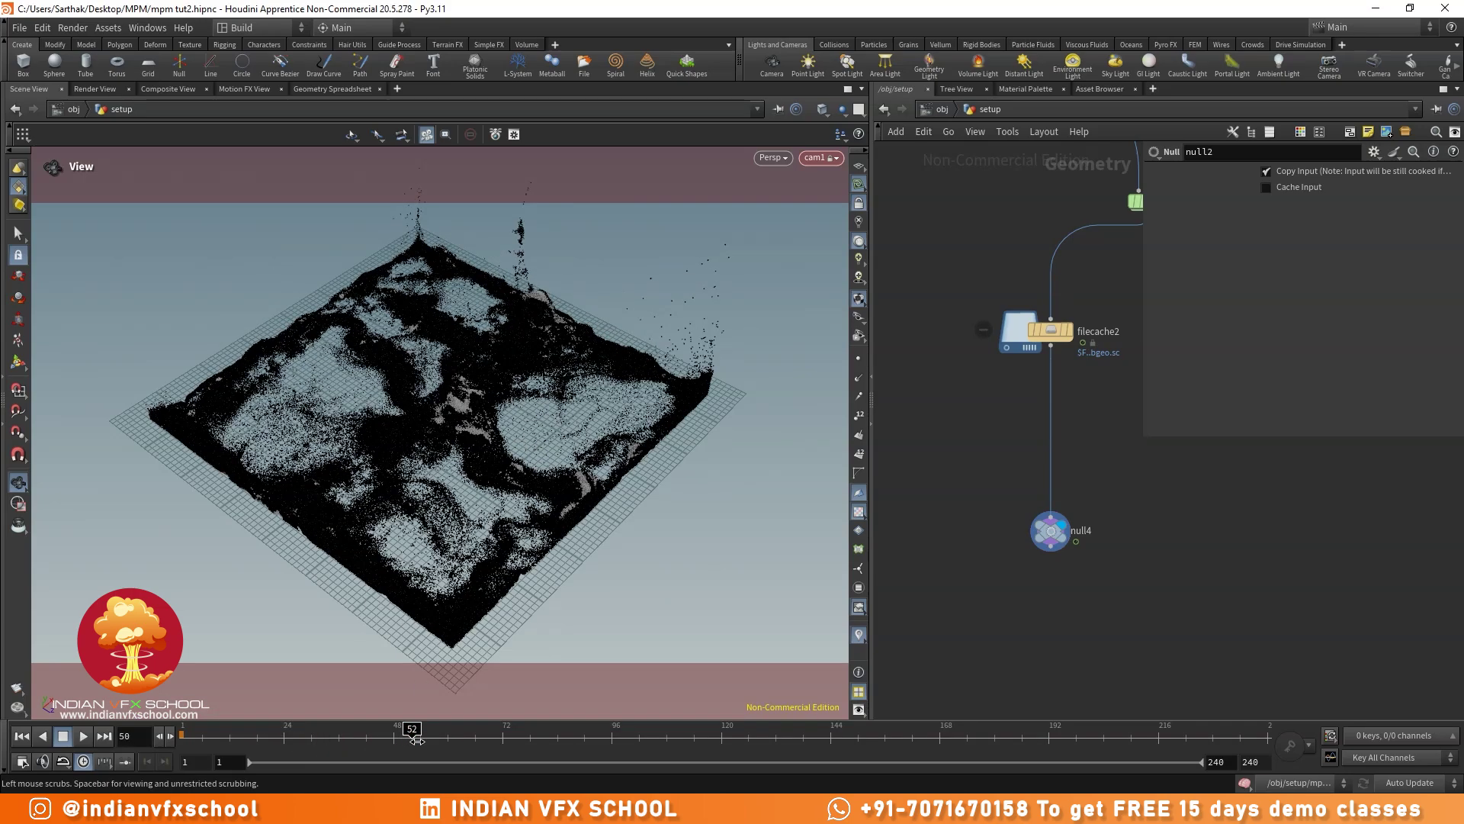
left_click(428, 738)
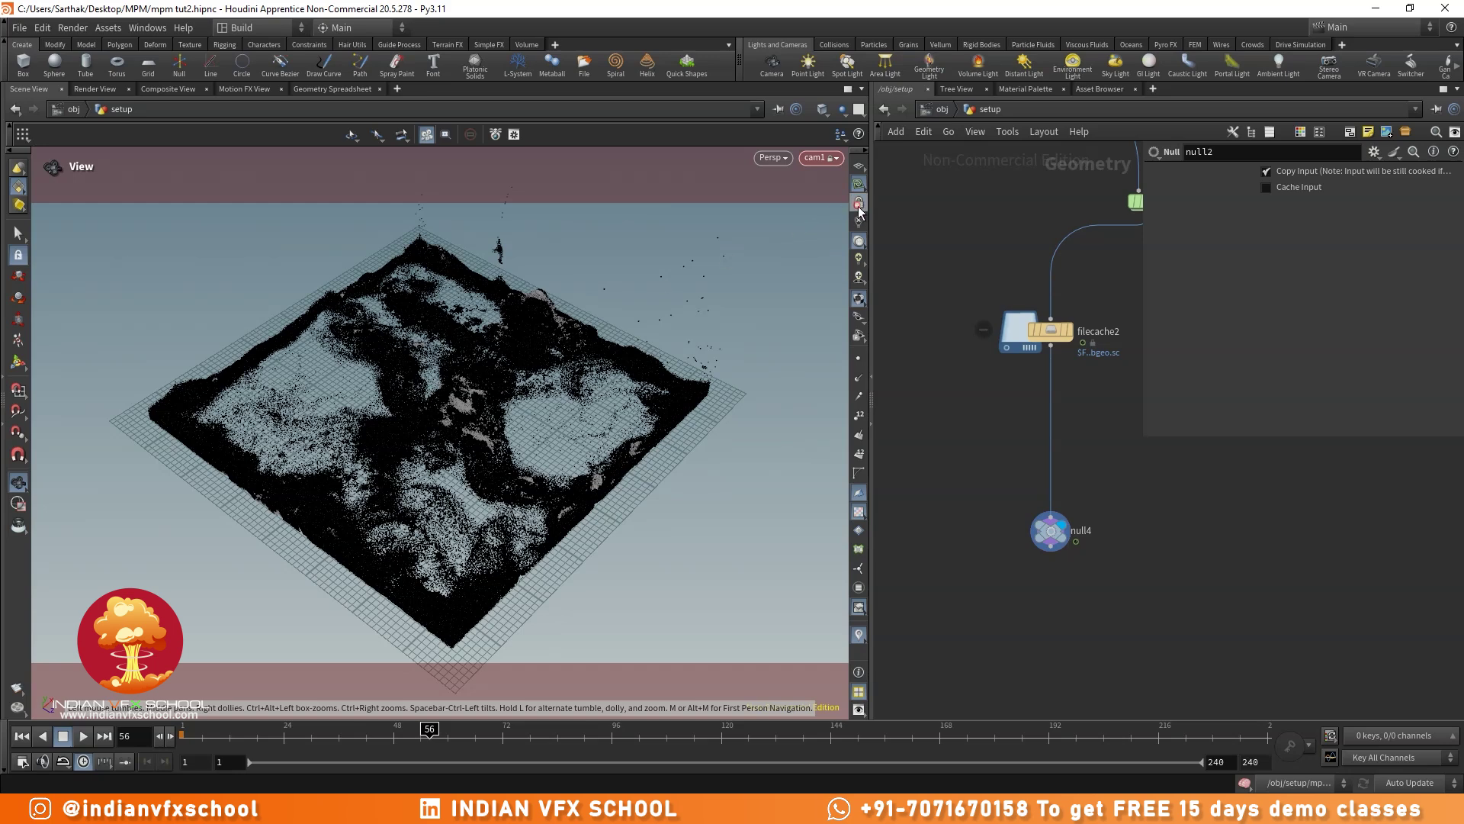
- Examine the two falling objects and their impact from different angles outside the camera, from frame 8 to 66
left_click_drag(549, 405, 513, 386)
left_click(212, 750)
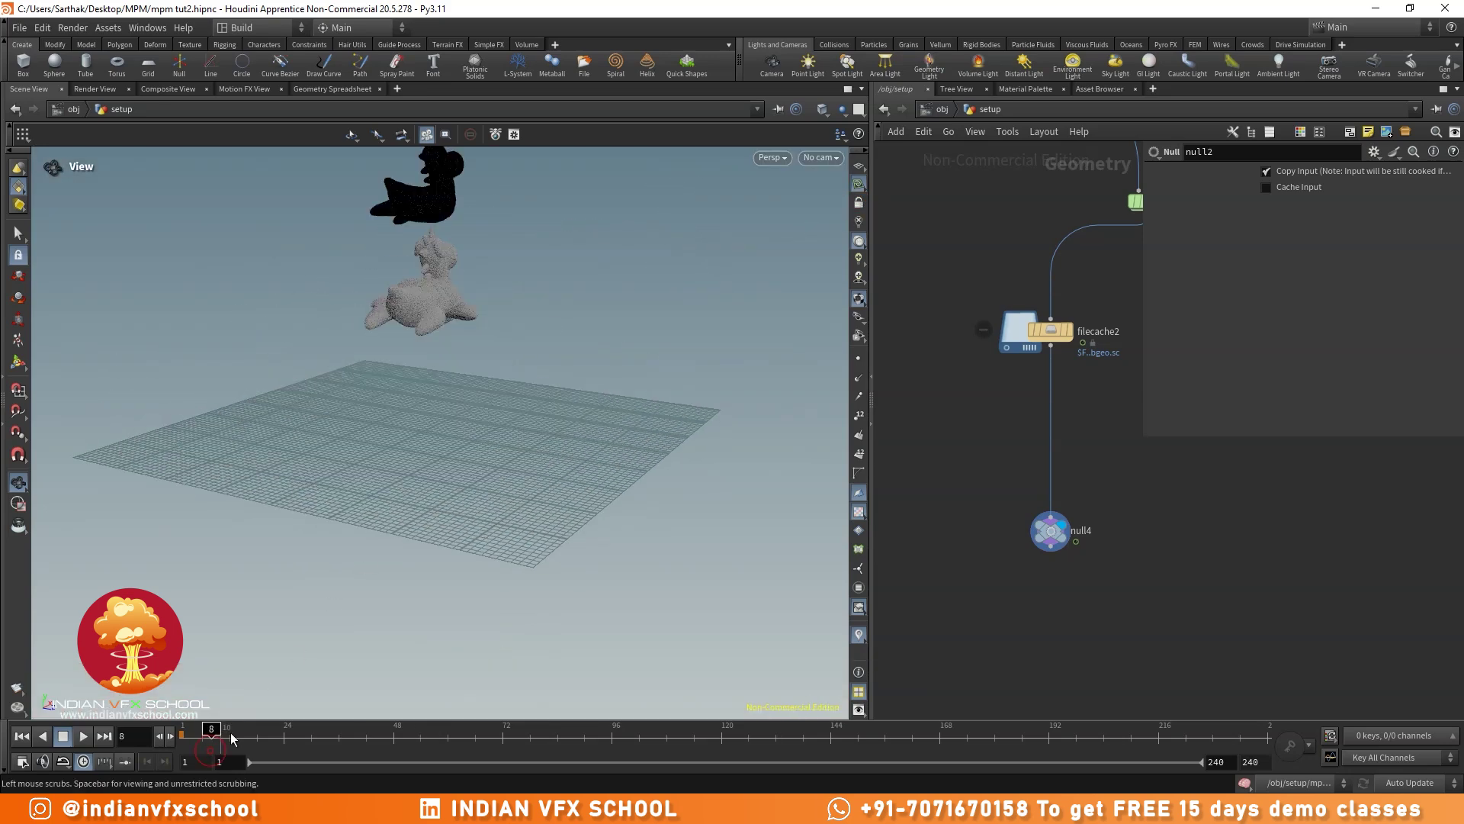
middle_click_drag(415, 296, 416, 350)
left_click_drag(416, 350, 443, 288)
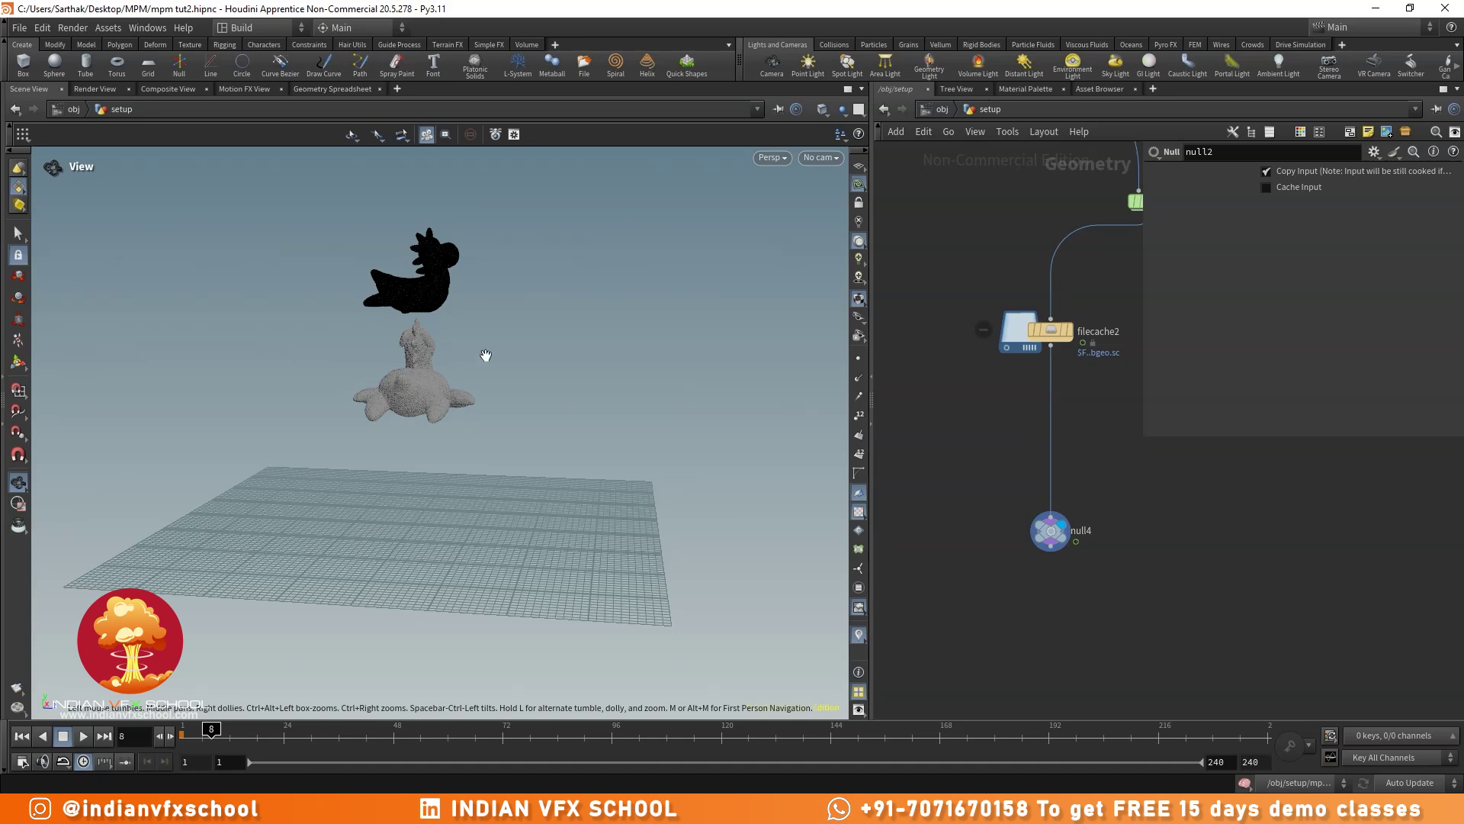
left_click(233, 734)
mouse_move(442, 420)
left_mouse_down()
mouse_move(447, 379)
mouse_move(418, 424)
left_mouse_up()
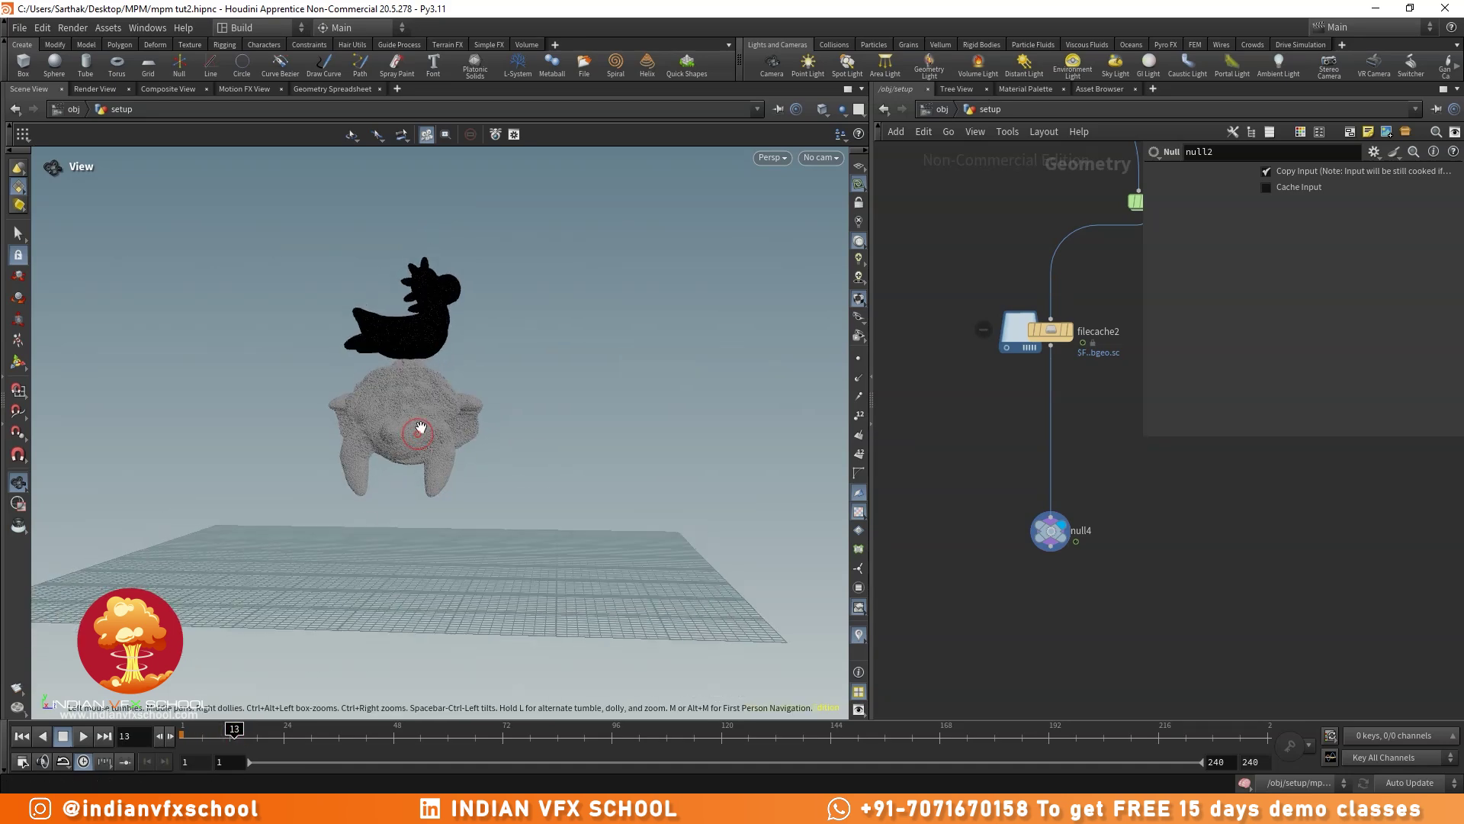
left_click(244, 737)
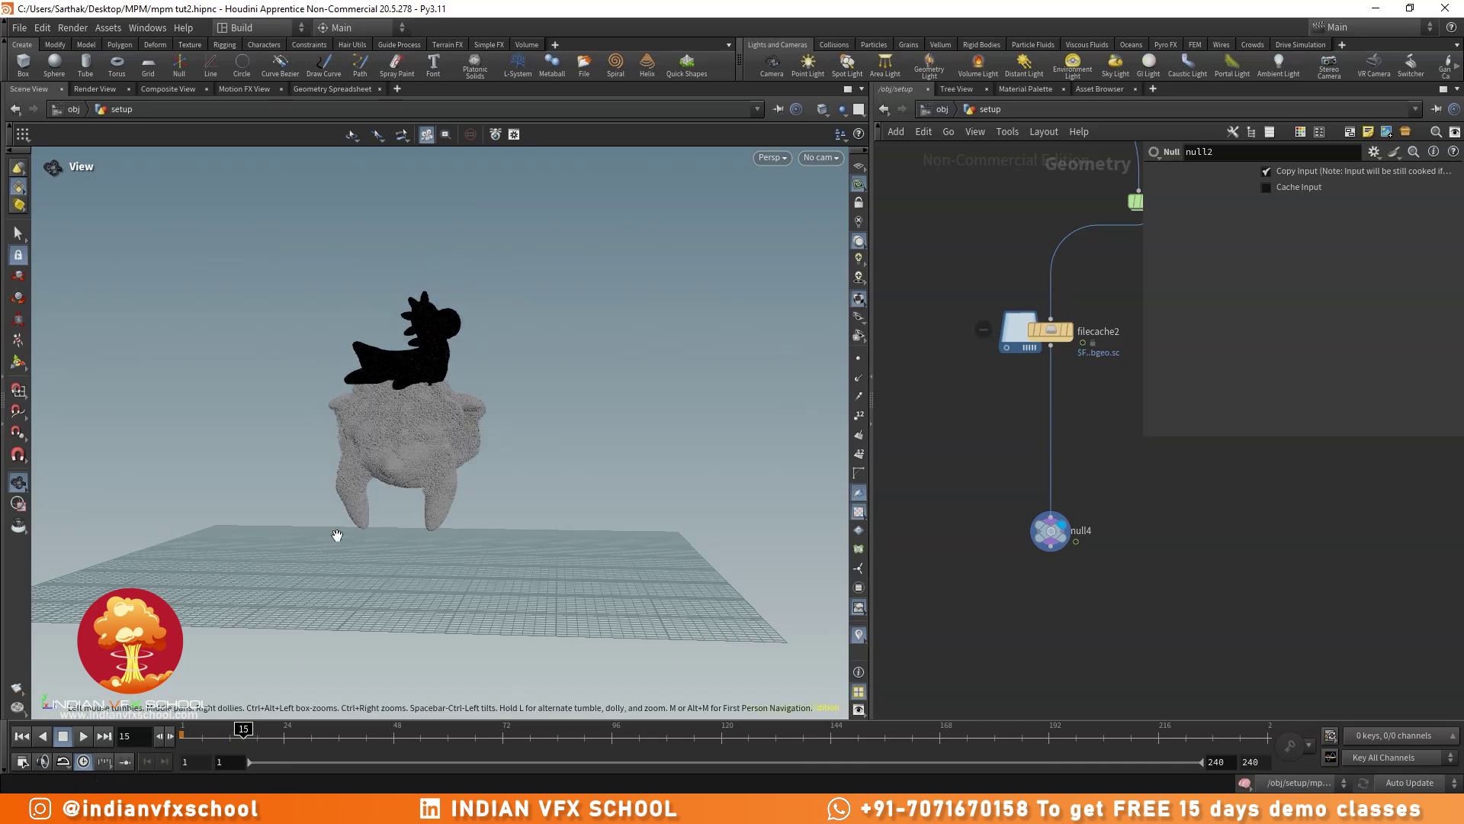
left_click_drag(373, 549, 383, 518)
left_click(293, 737)
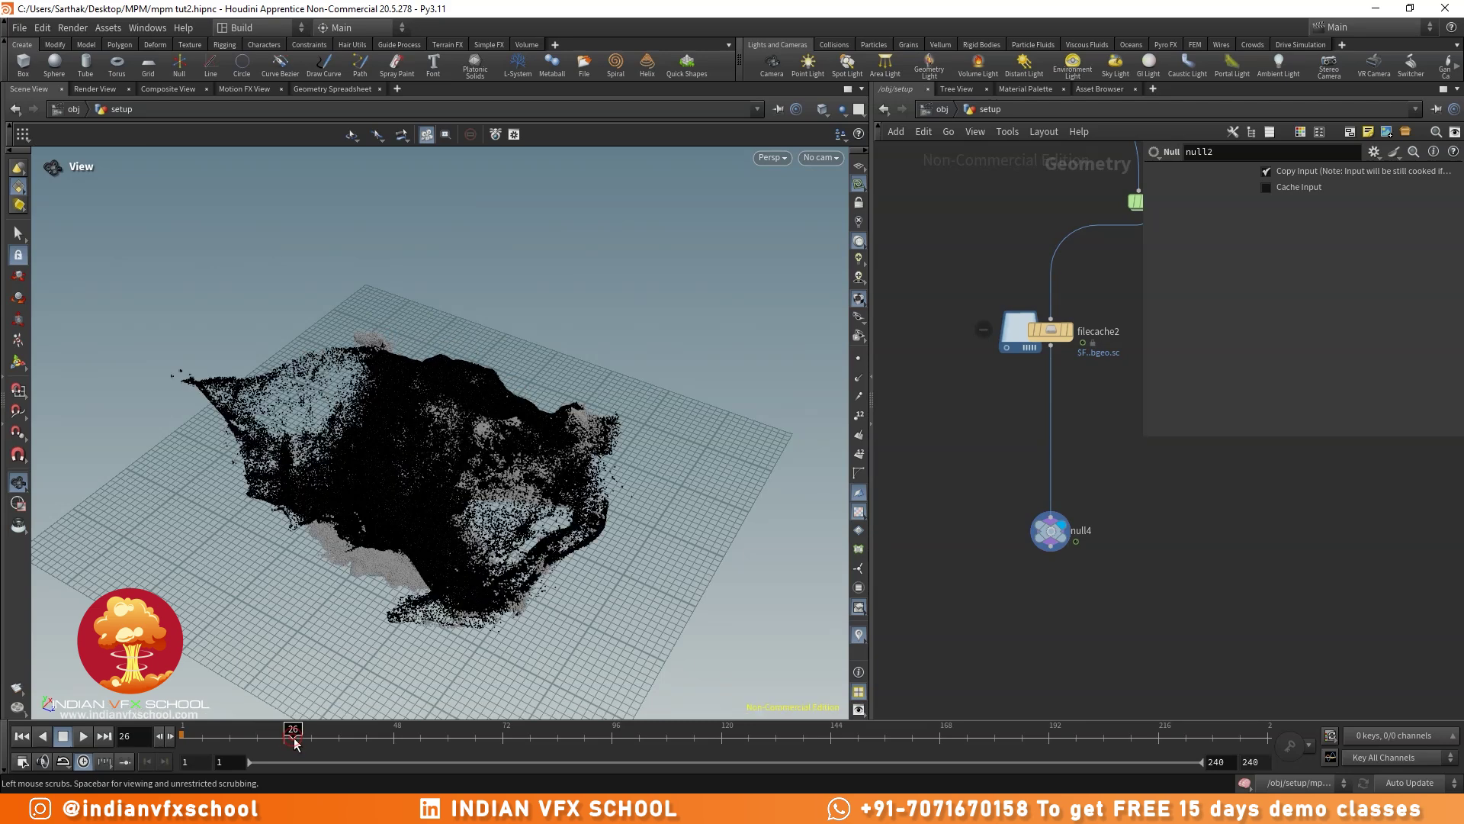
left_click_drag(295, 739, 334, 744)
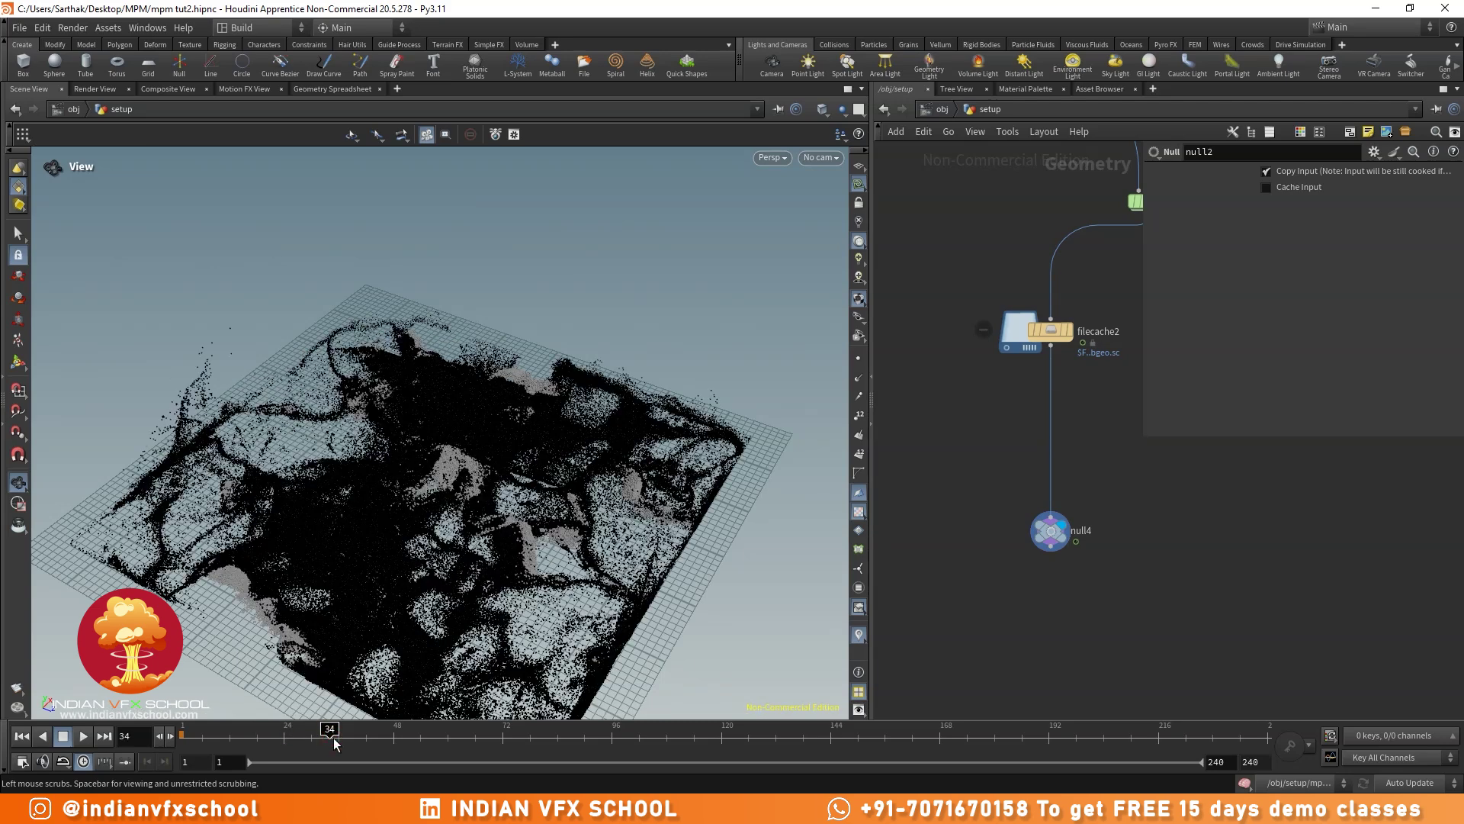
left_click_drag(339, 734, 367, 735)
mouse_move(495, 511)
left_mouse_down()
mouse_move(447, 508)
mouse_move(448, 539)
left_mouse_up()
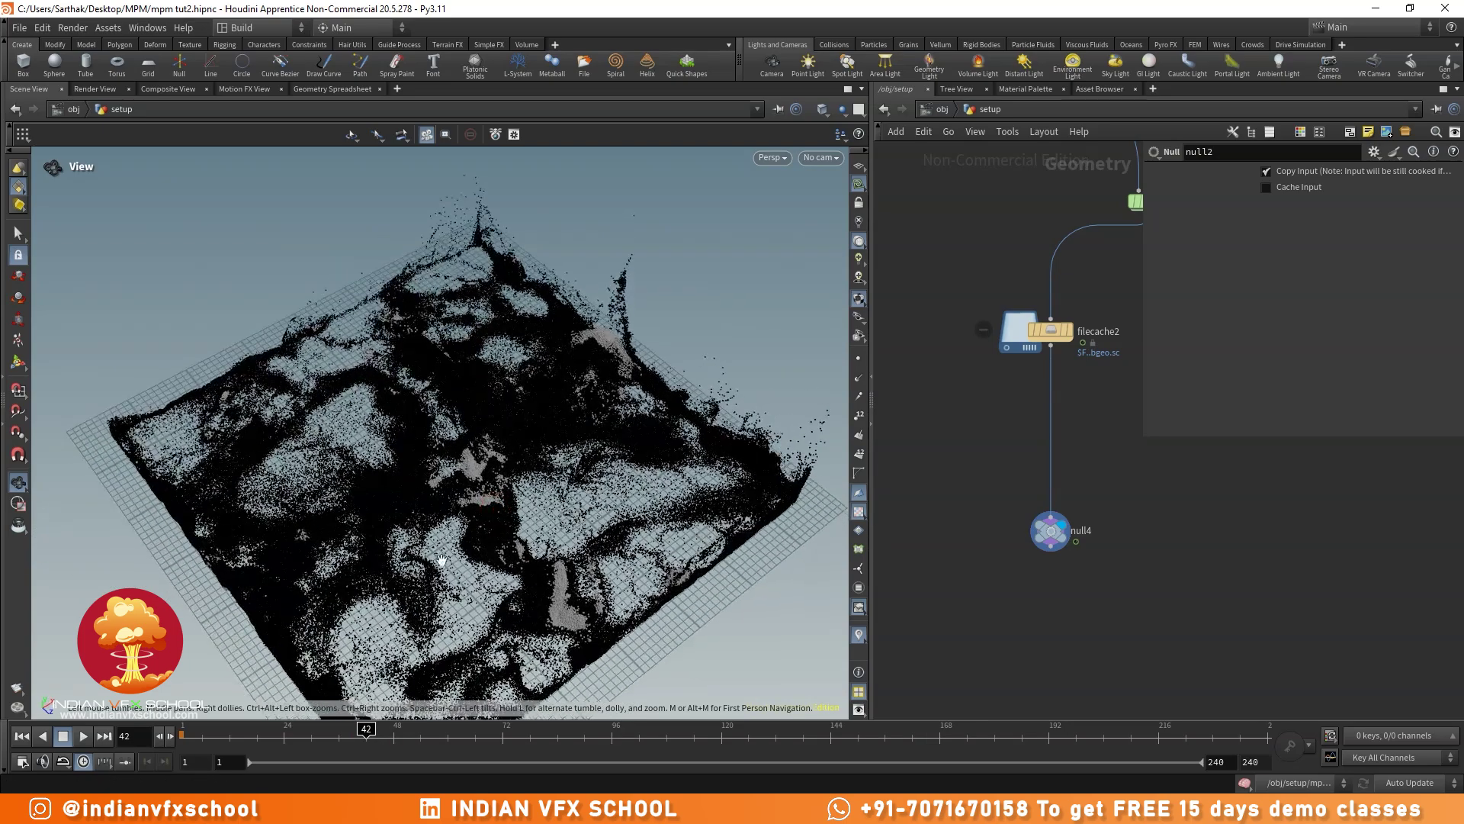
left_click_drag(414, 739, 475, 736)
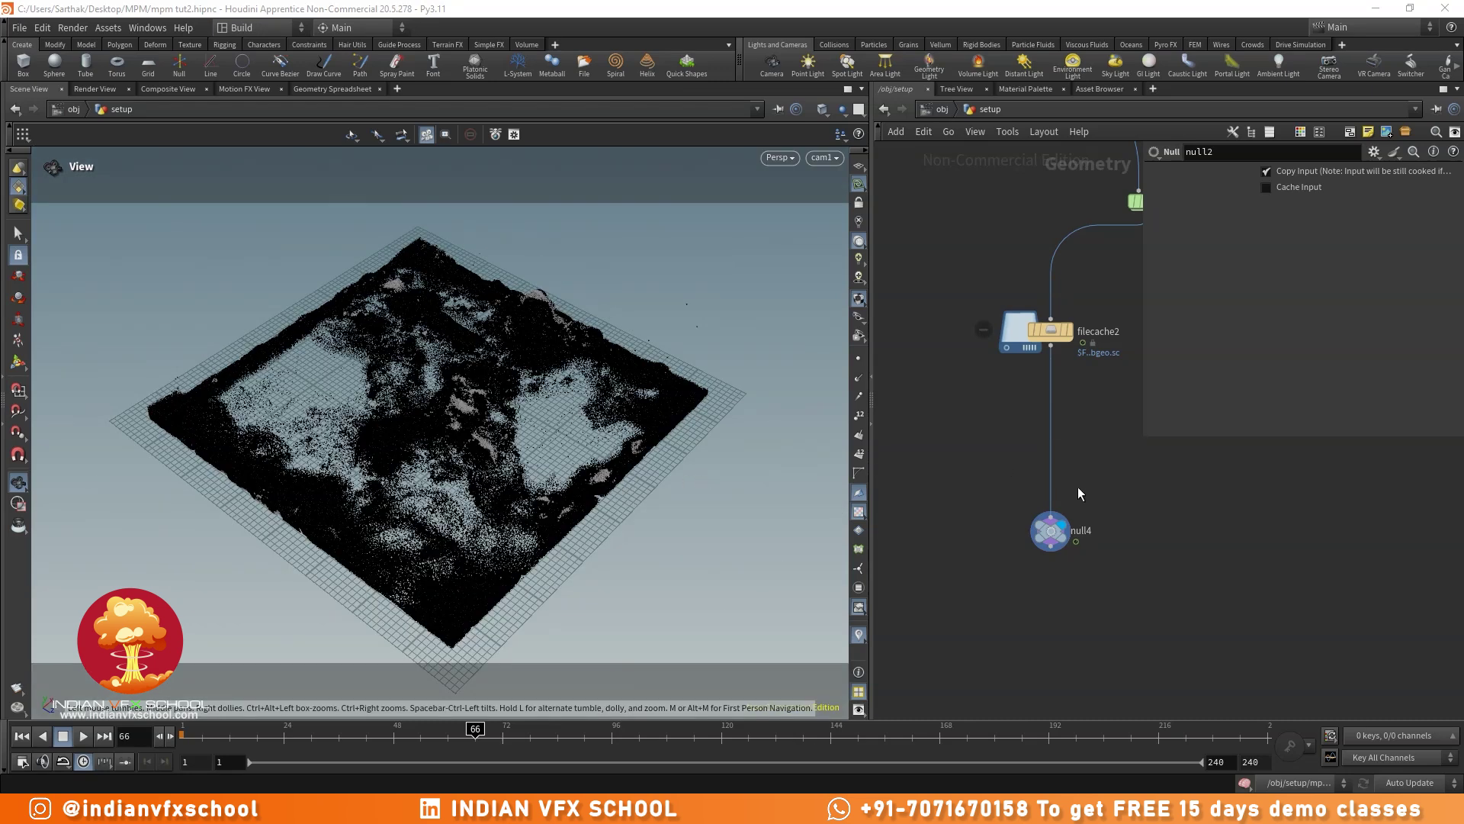
- Go up to the object level and look inside the tube object's network
scroll(1045, 499, "down", 3)
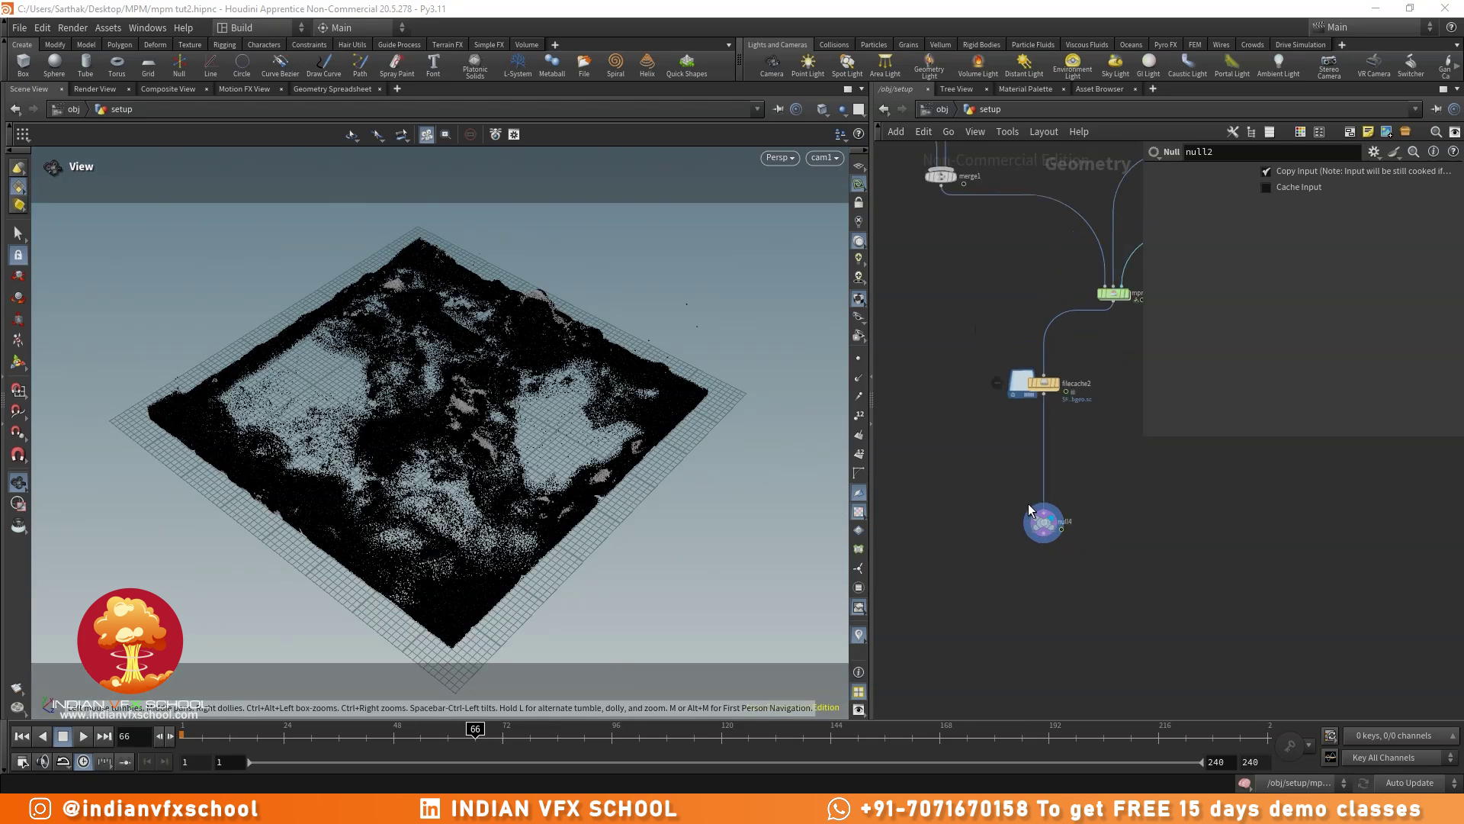
left_click(946, 109)
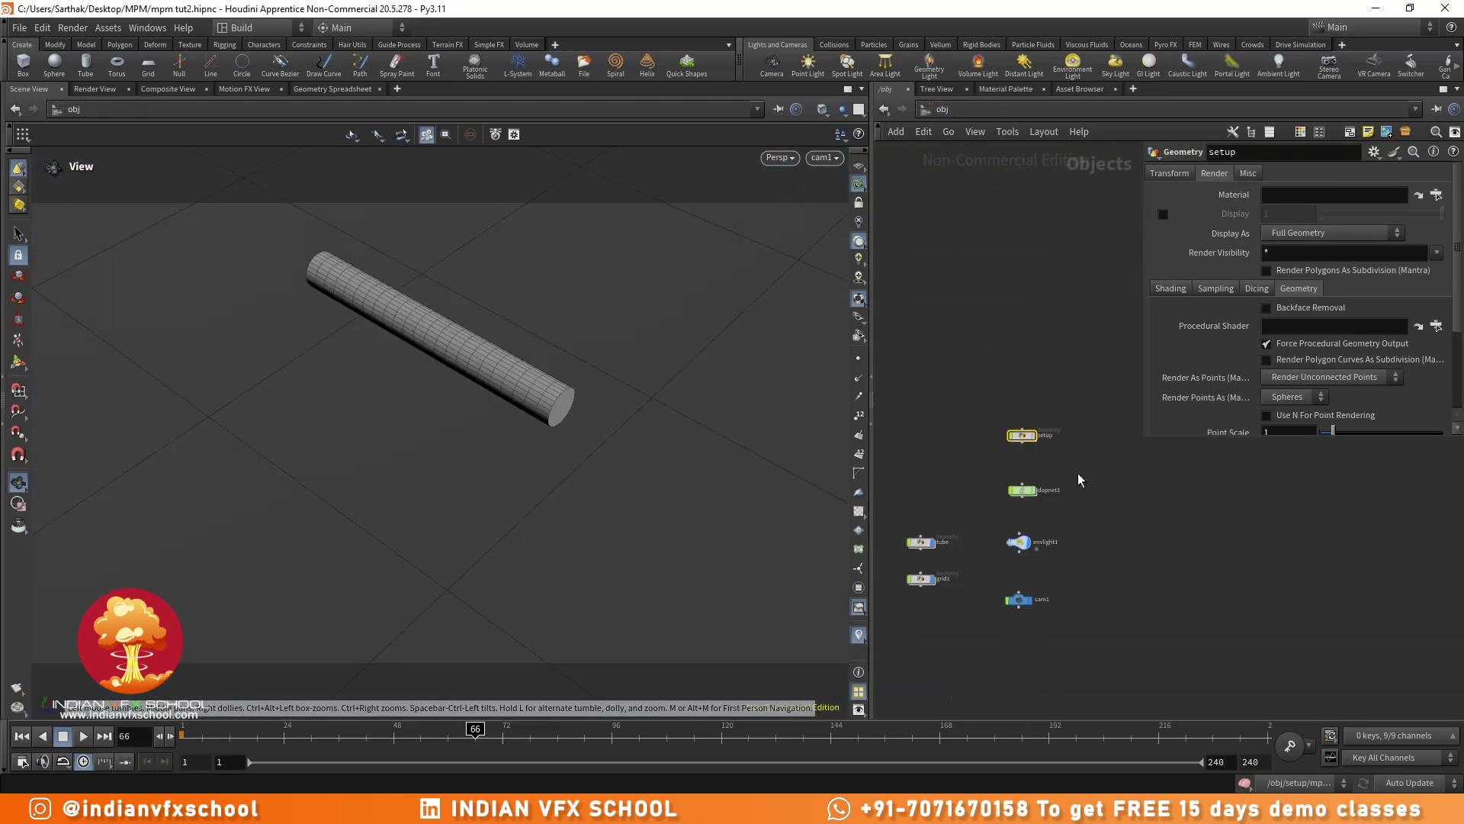
left_click_drag(562, 447, 587, 393)
scroll(982, 485, "up", 5)
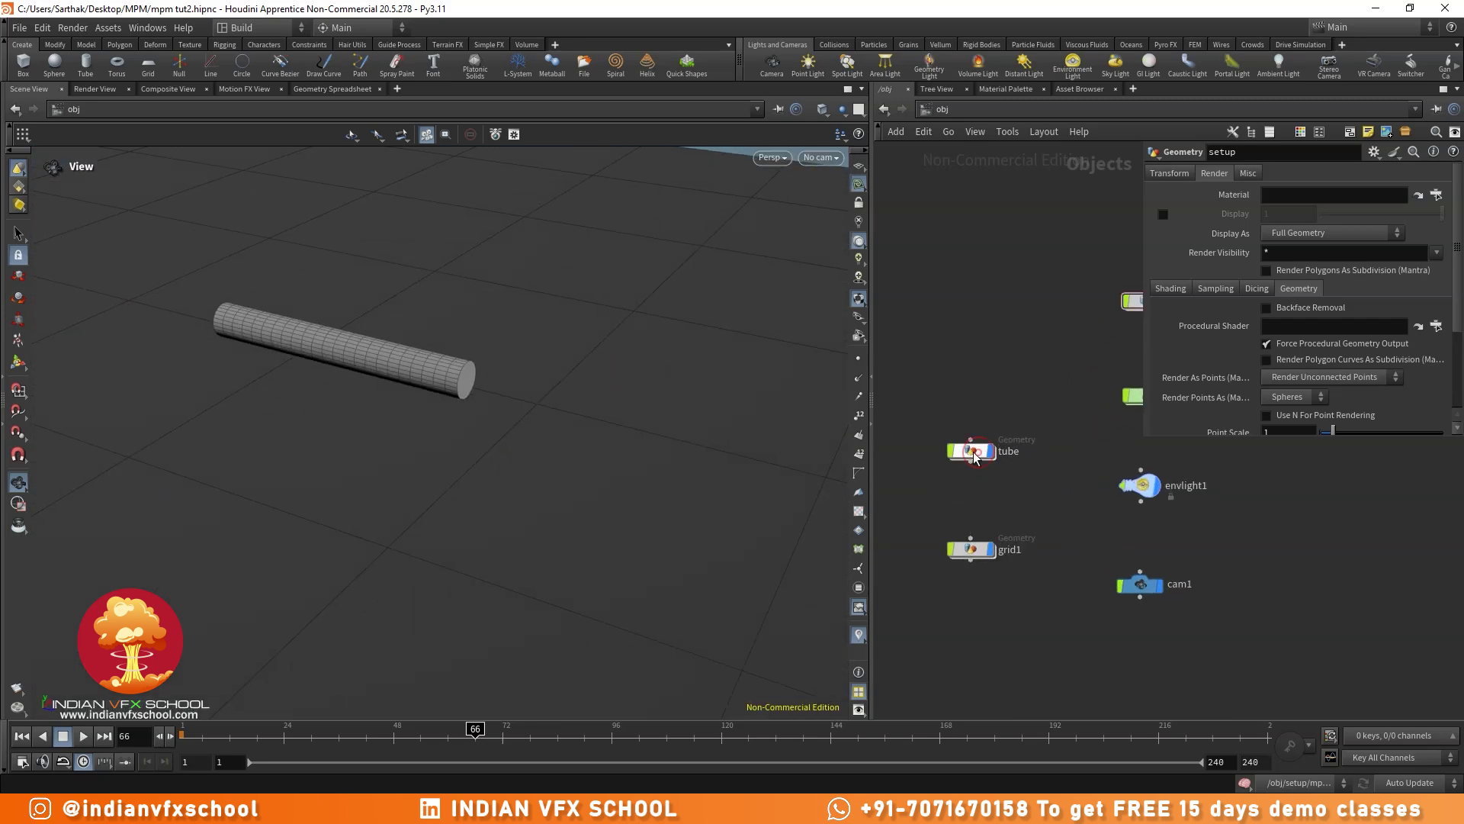
double_click(973, 452)
left_click(945, 110)
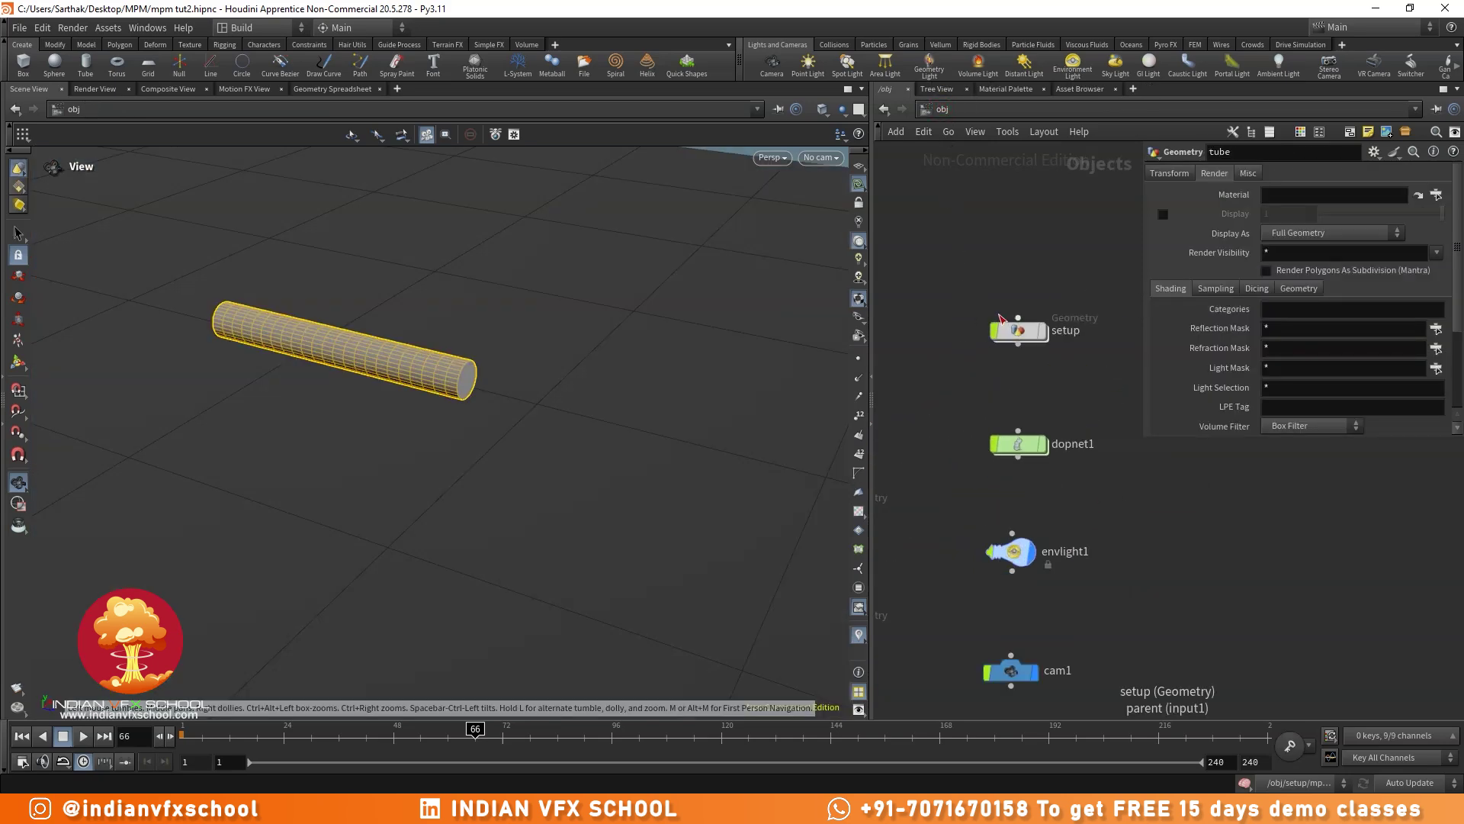
- Make null2, below the tube's transform in the setup network, the displayed node and return to the object level
double_click(1013, 332)
middle_click_drag(1102, 397, 950, 644)
scroll(986, 415, "up", 5)
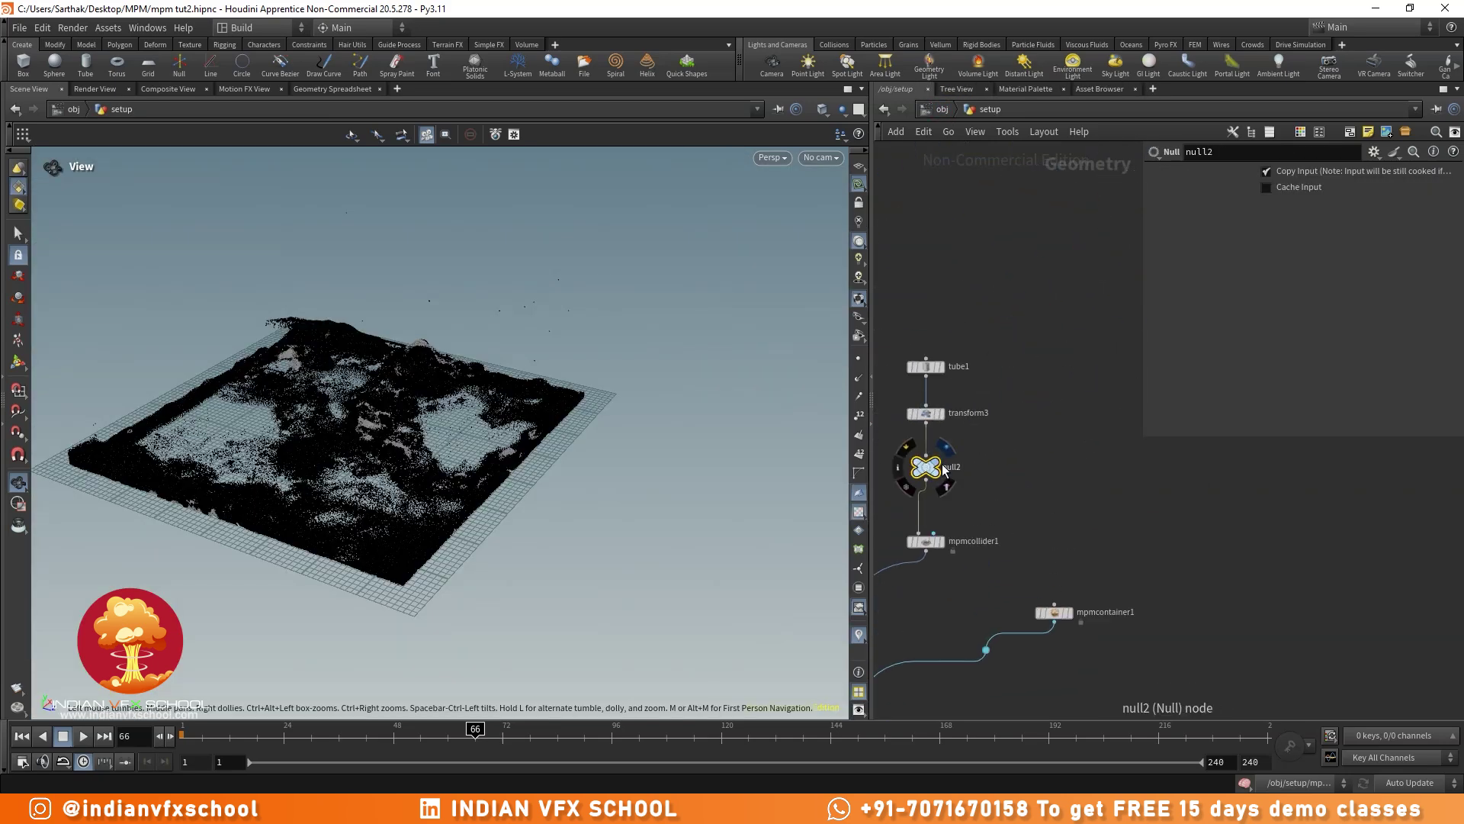
left_click(940, 464)
scroll(963, 473, "down", 4)
middle_click_drag(962, 473, 1062, 383)
left_click(942, 109)
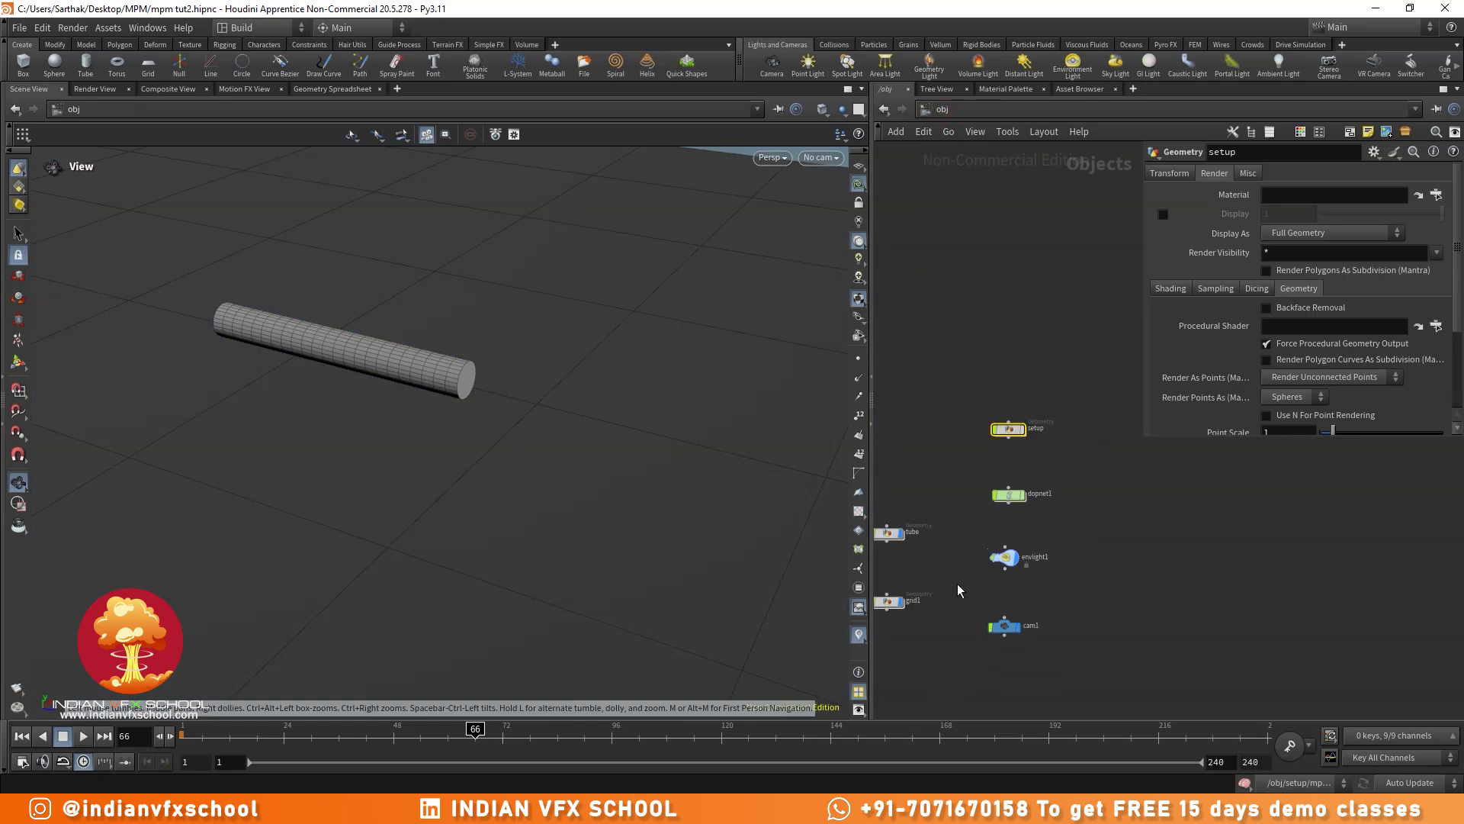
- Look inside the grid1 object to examine its ground grid, and return to the object level
double_click(965, 475)
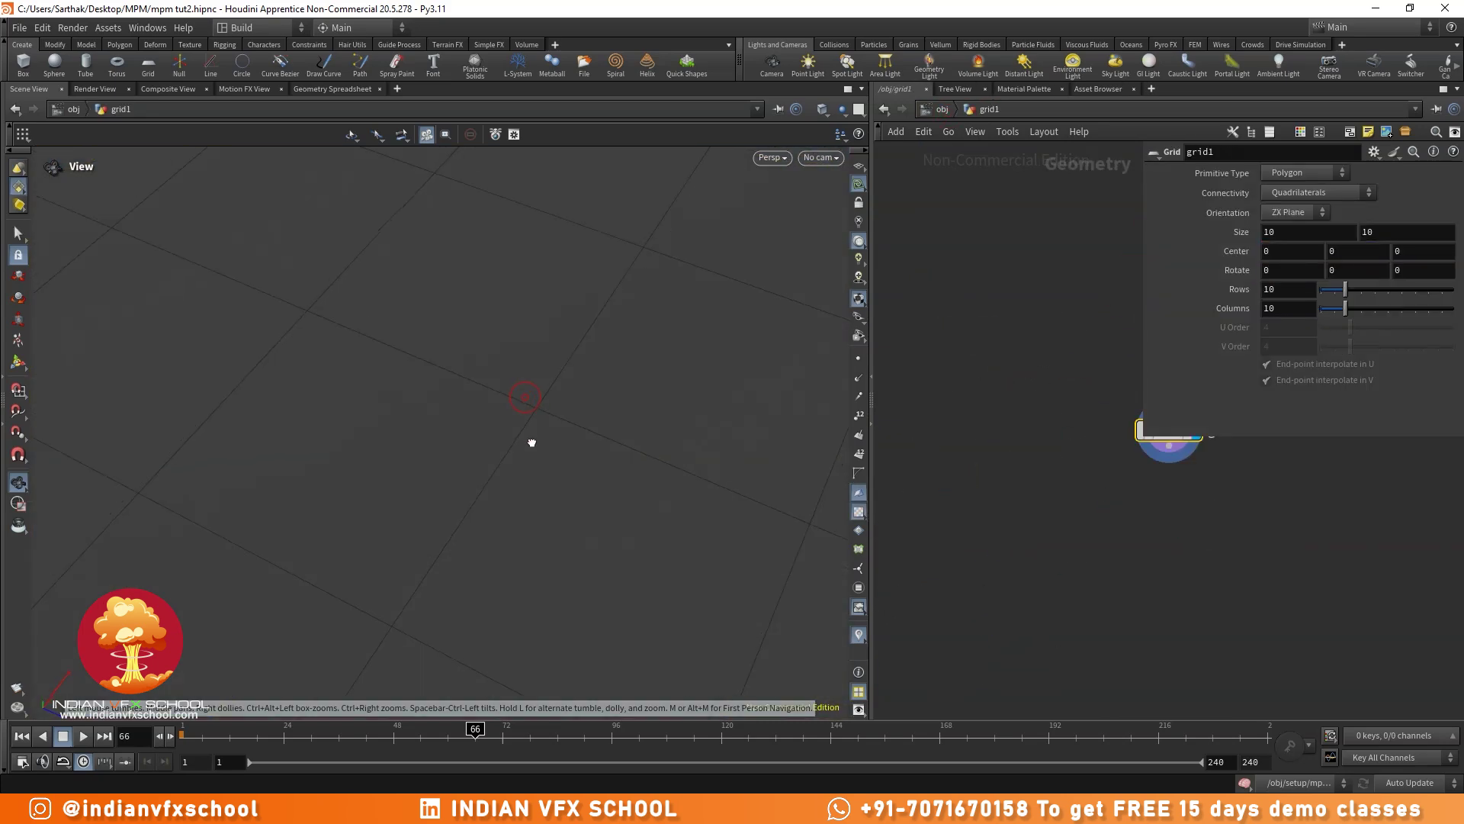
key("h")
left_click(942, 109)
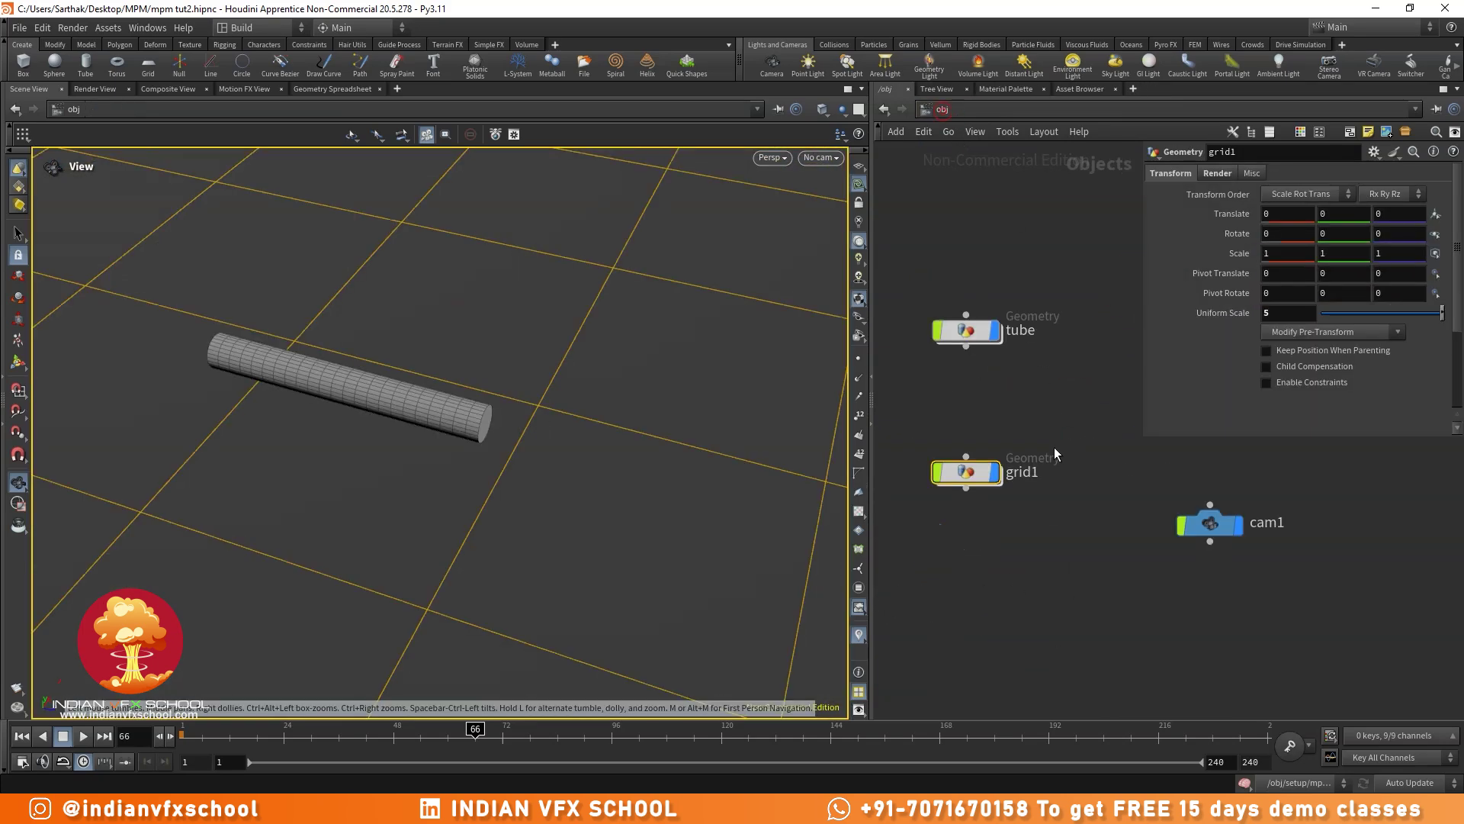
- Check the environment map path and the rotation of envlight1 in an enlarged parameter view
left_click(1033, 411)
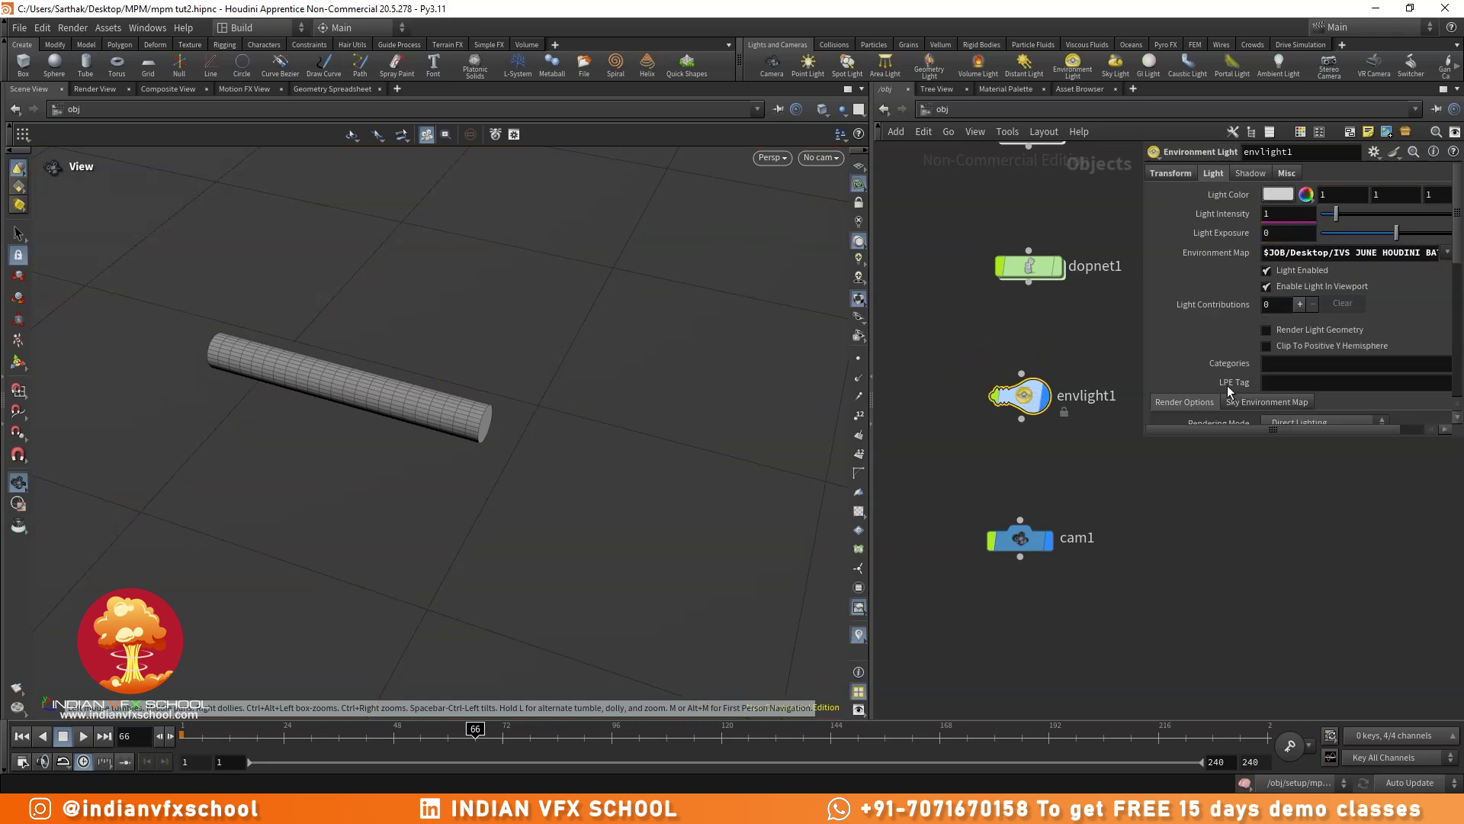
left_click_drag(1142, 441, 1025, 468)
left_click_drag(1345, 253, 1425, 268)
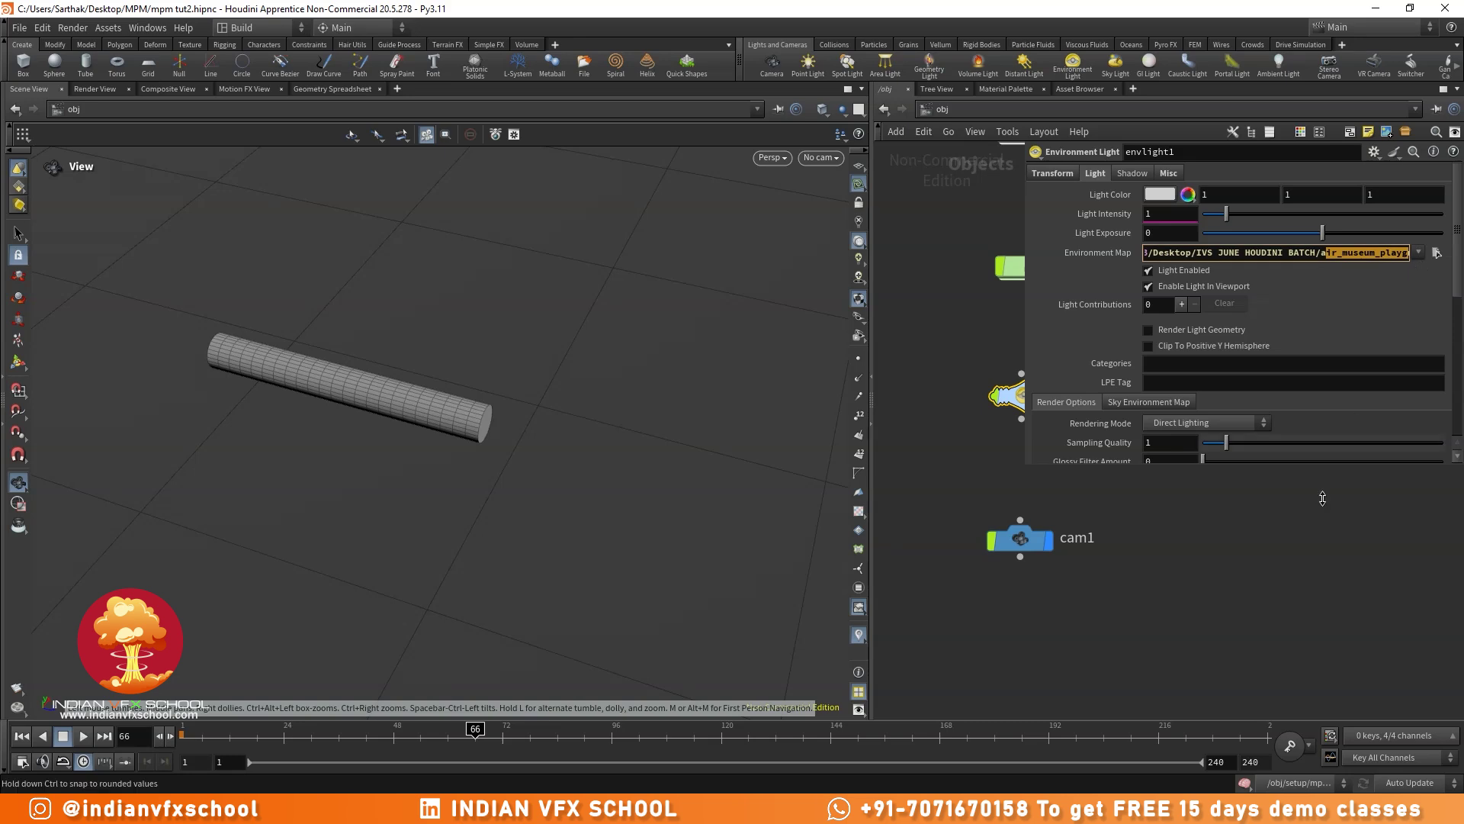
left_click(1263, 635)
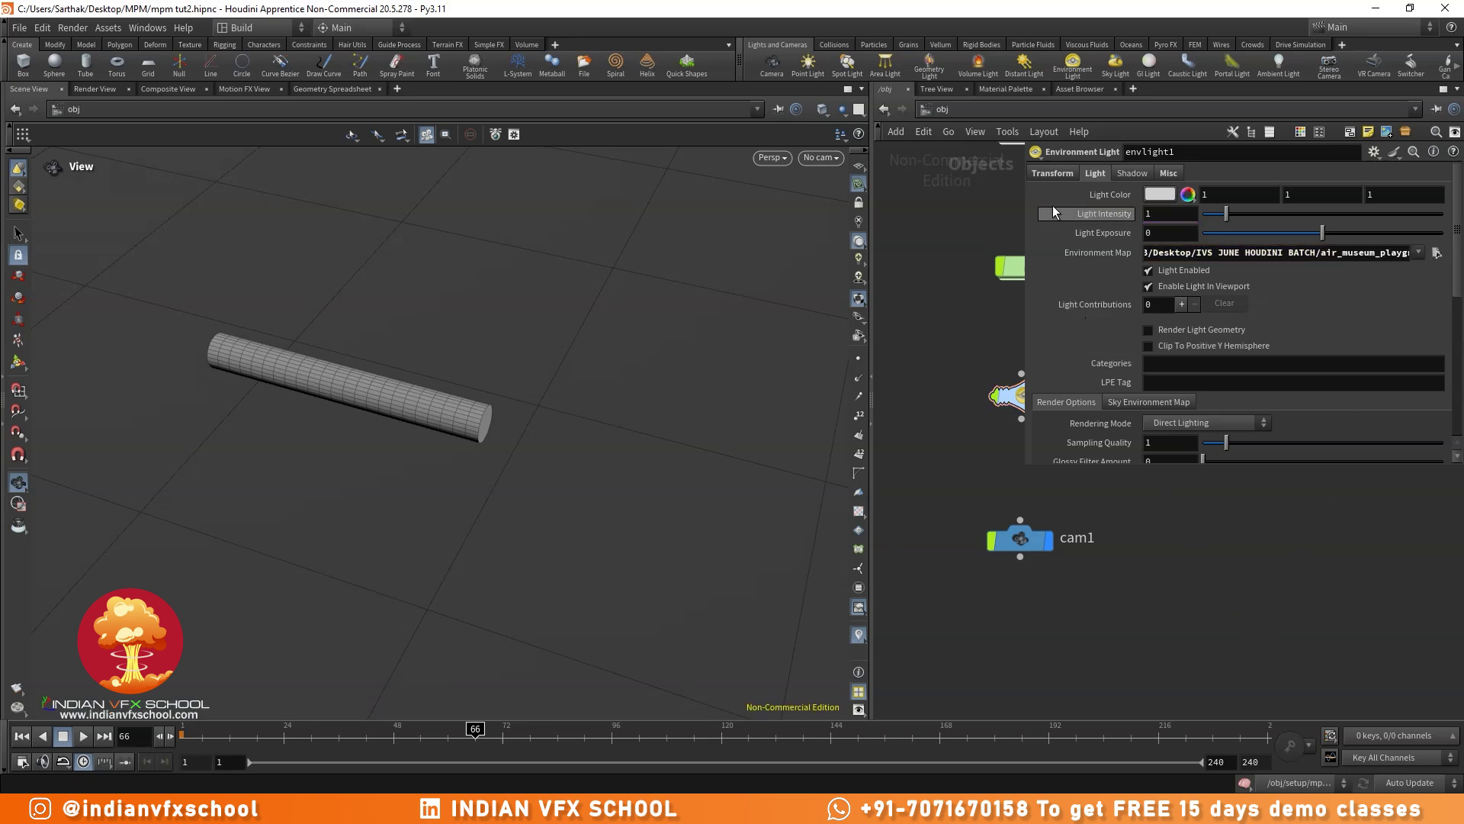
left_click(1052, 173)
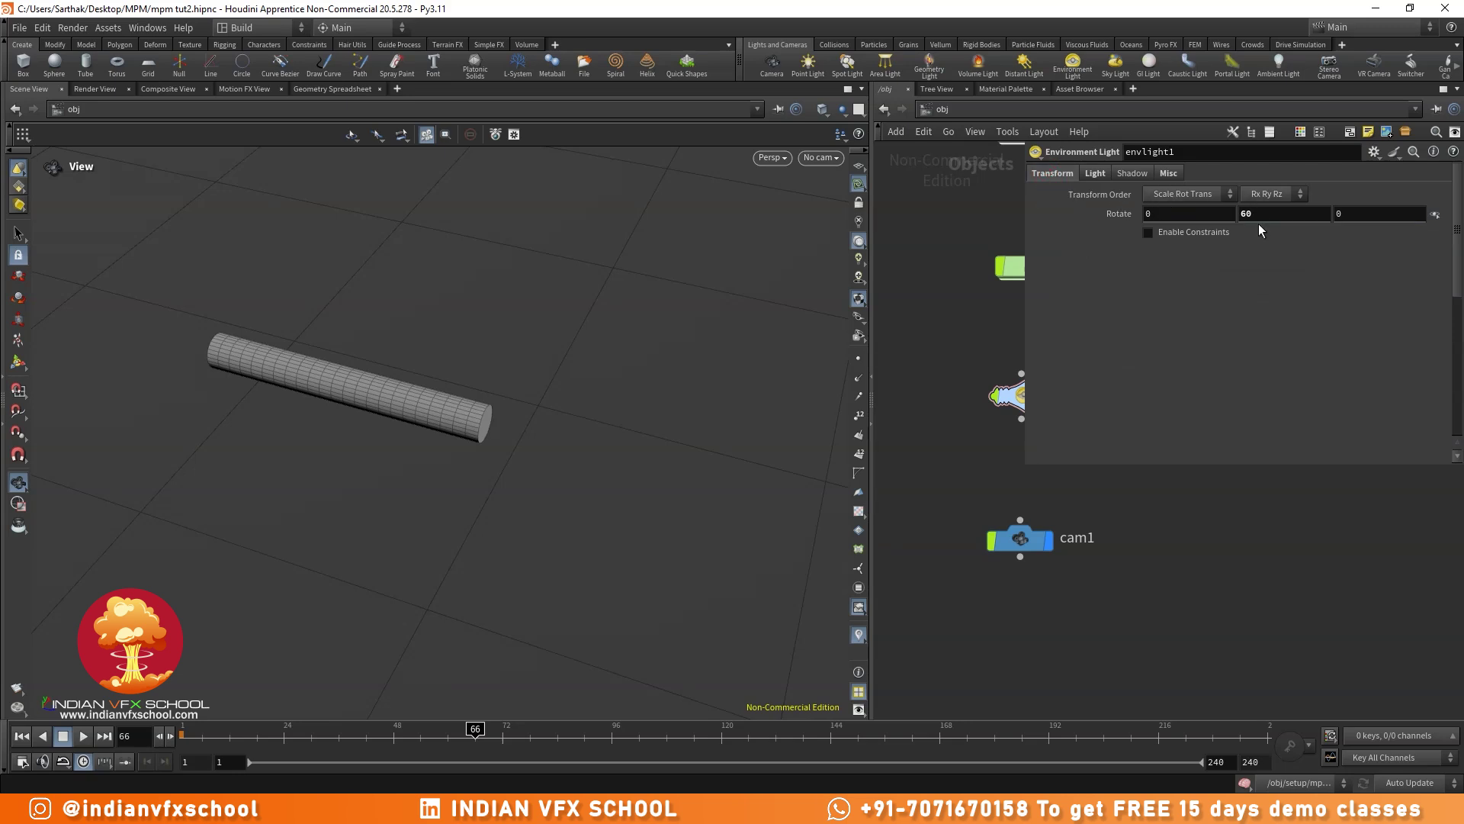
- Select cam1 and look through it in the viewport
left_click(1020, 539)
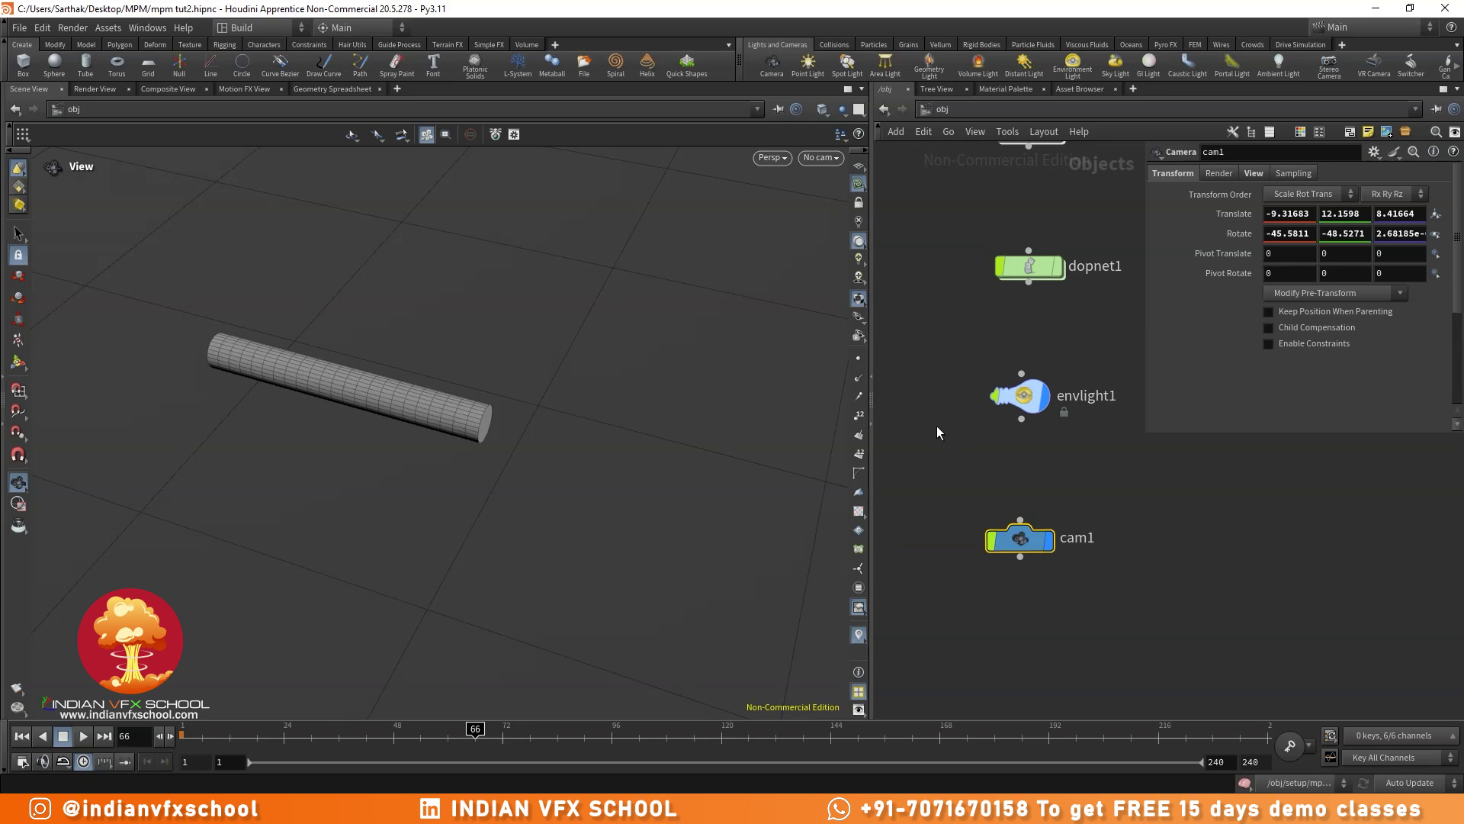
left_click(820, 157)
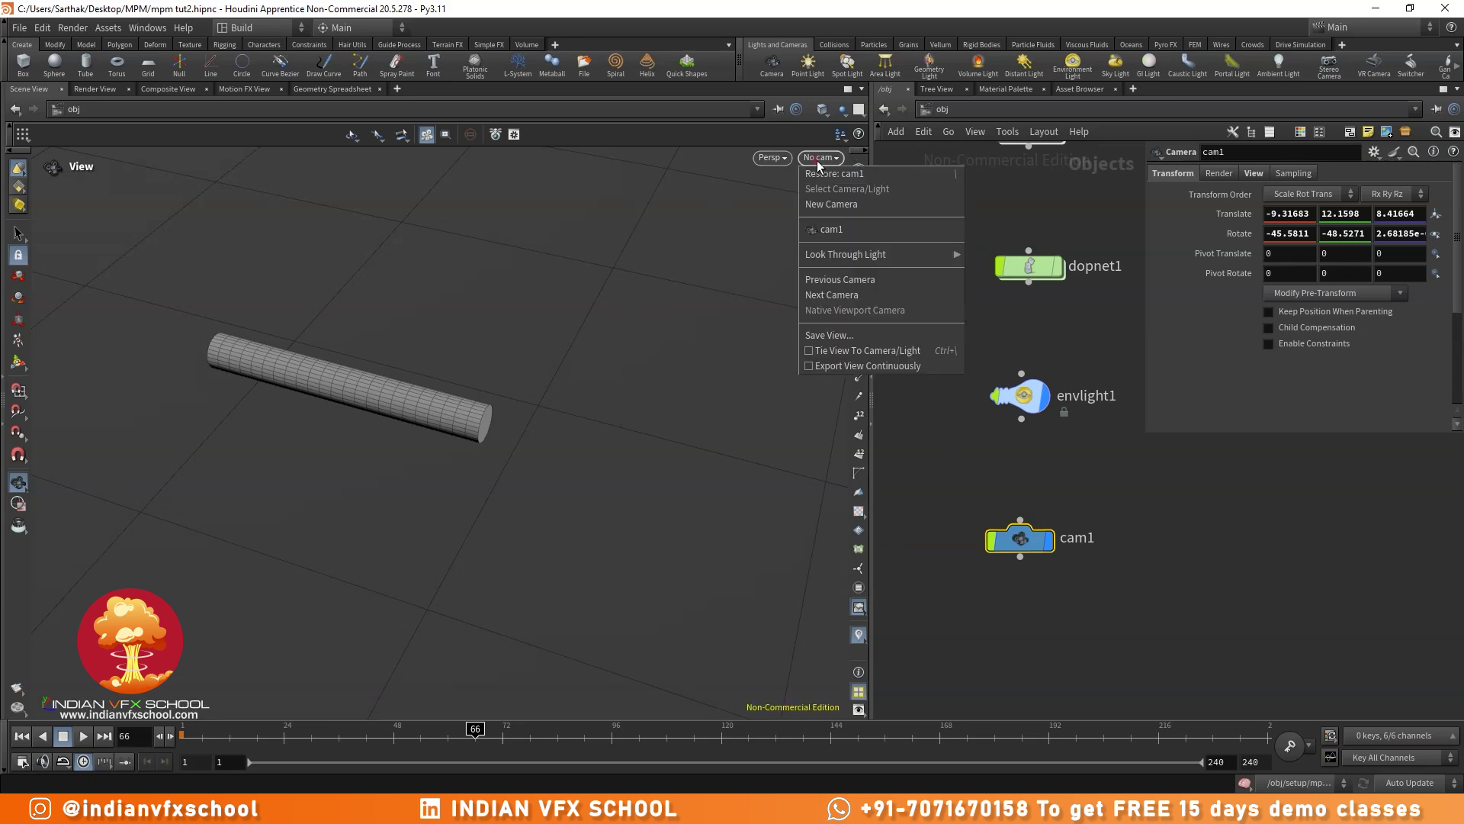
left_click(825, 228)
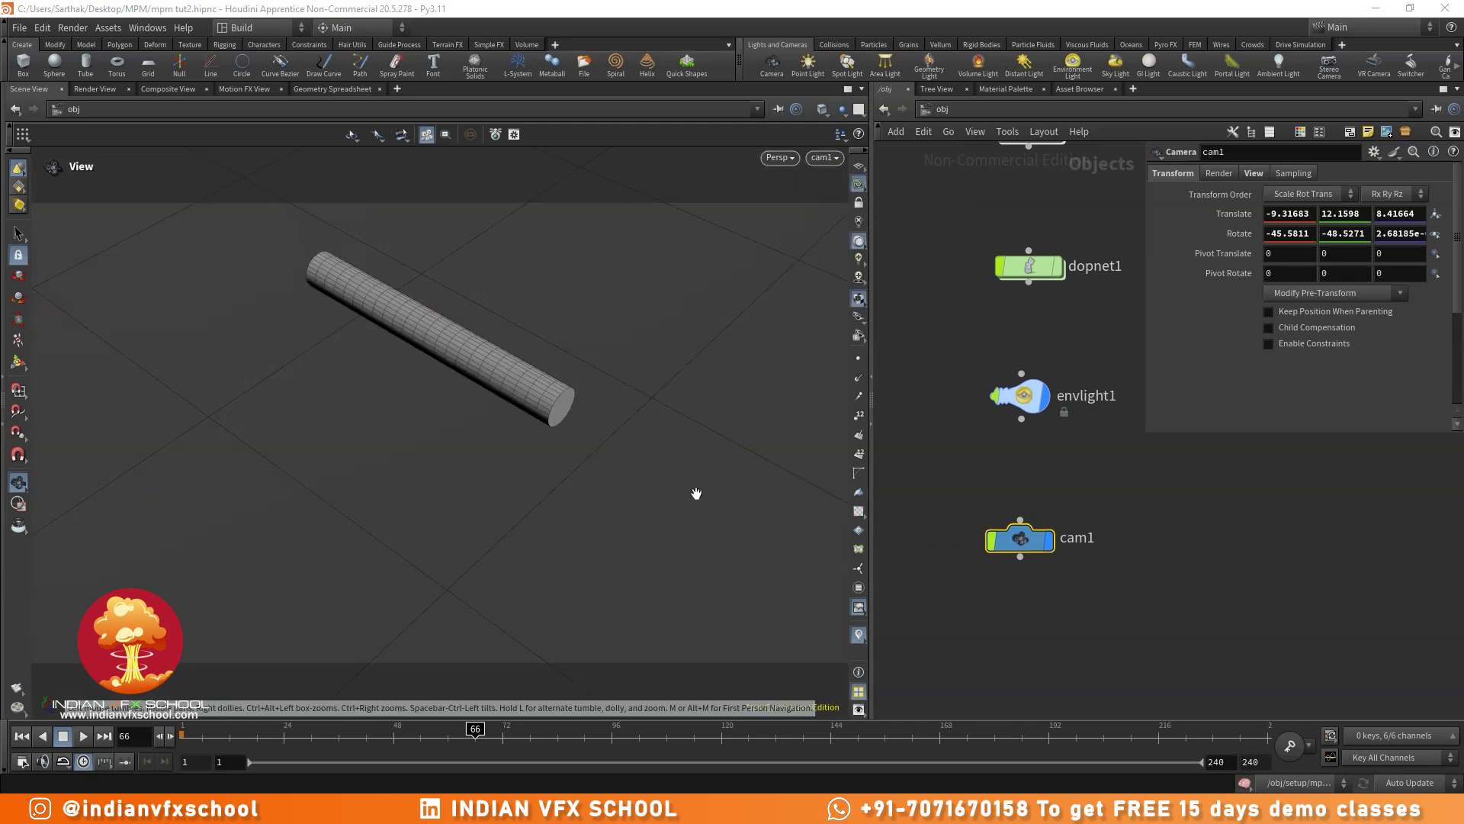
key("h")
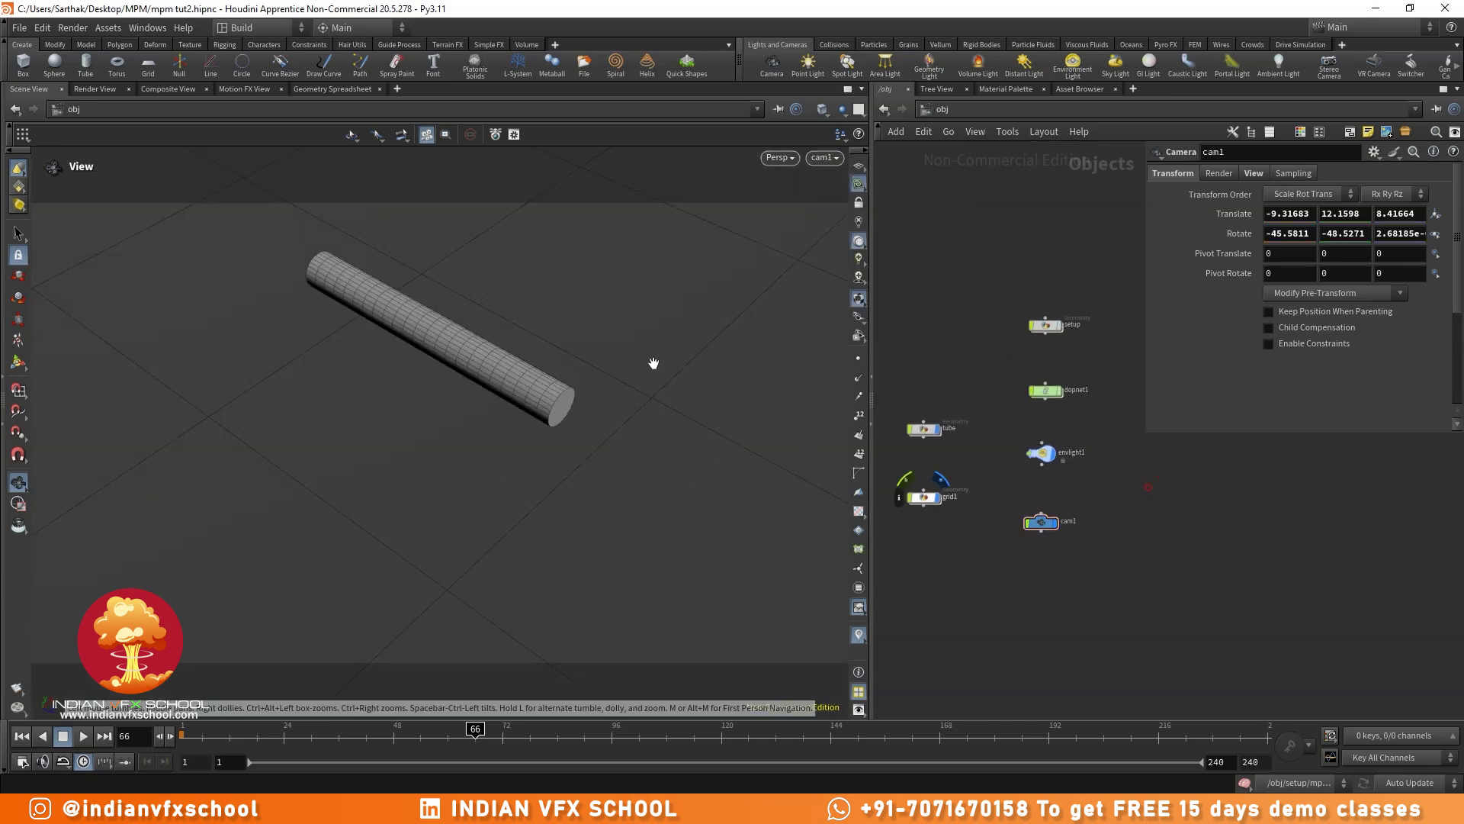
- Save the scene and check the Mantra render of the tube through cam1
key("ctrl+s")
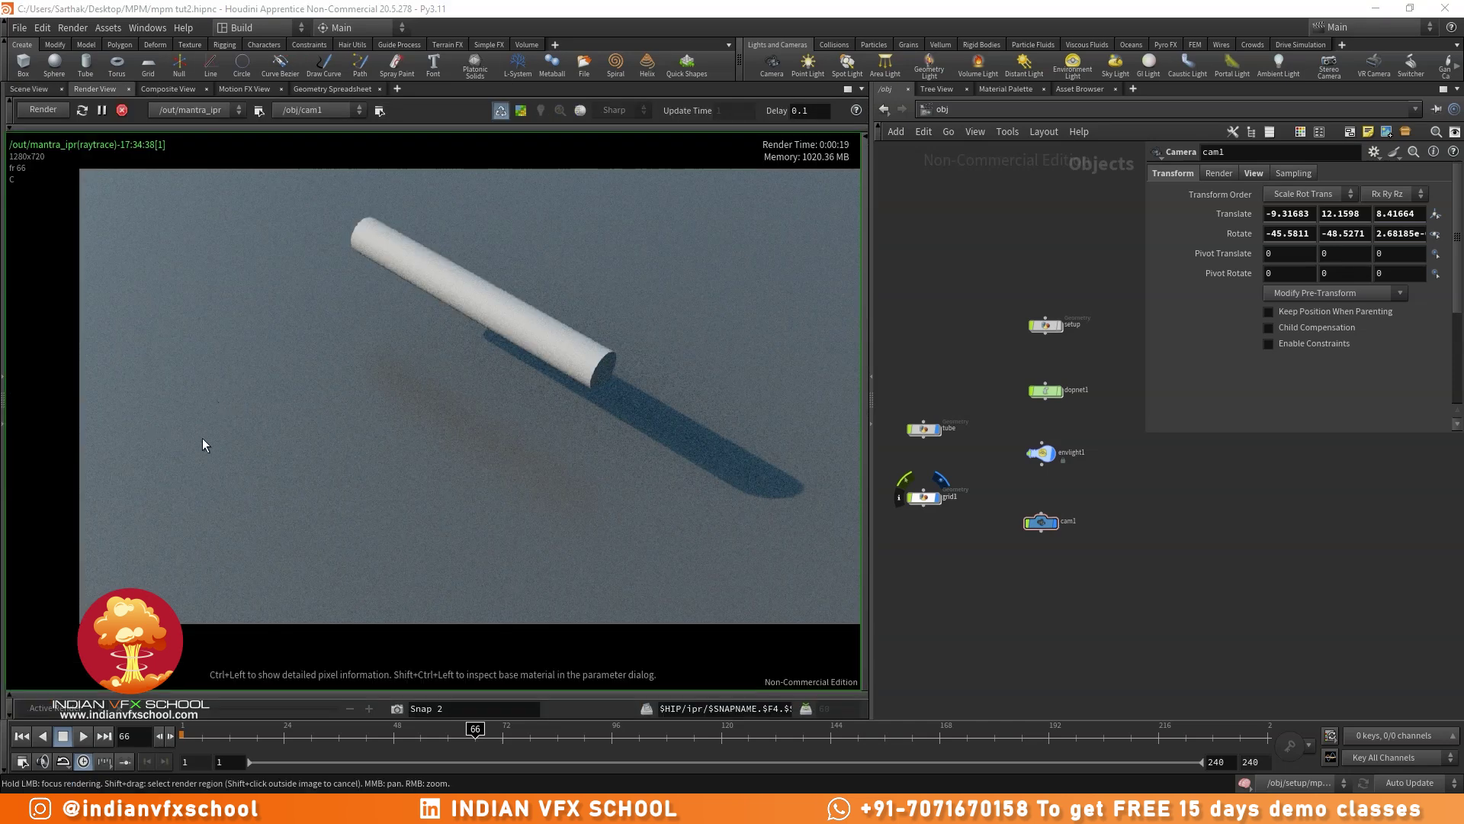
scroll(983, 474, "down", 3)
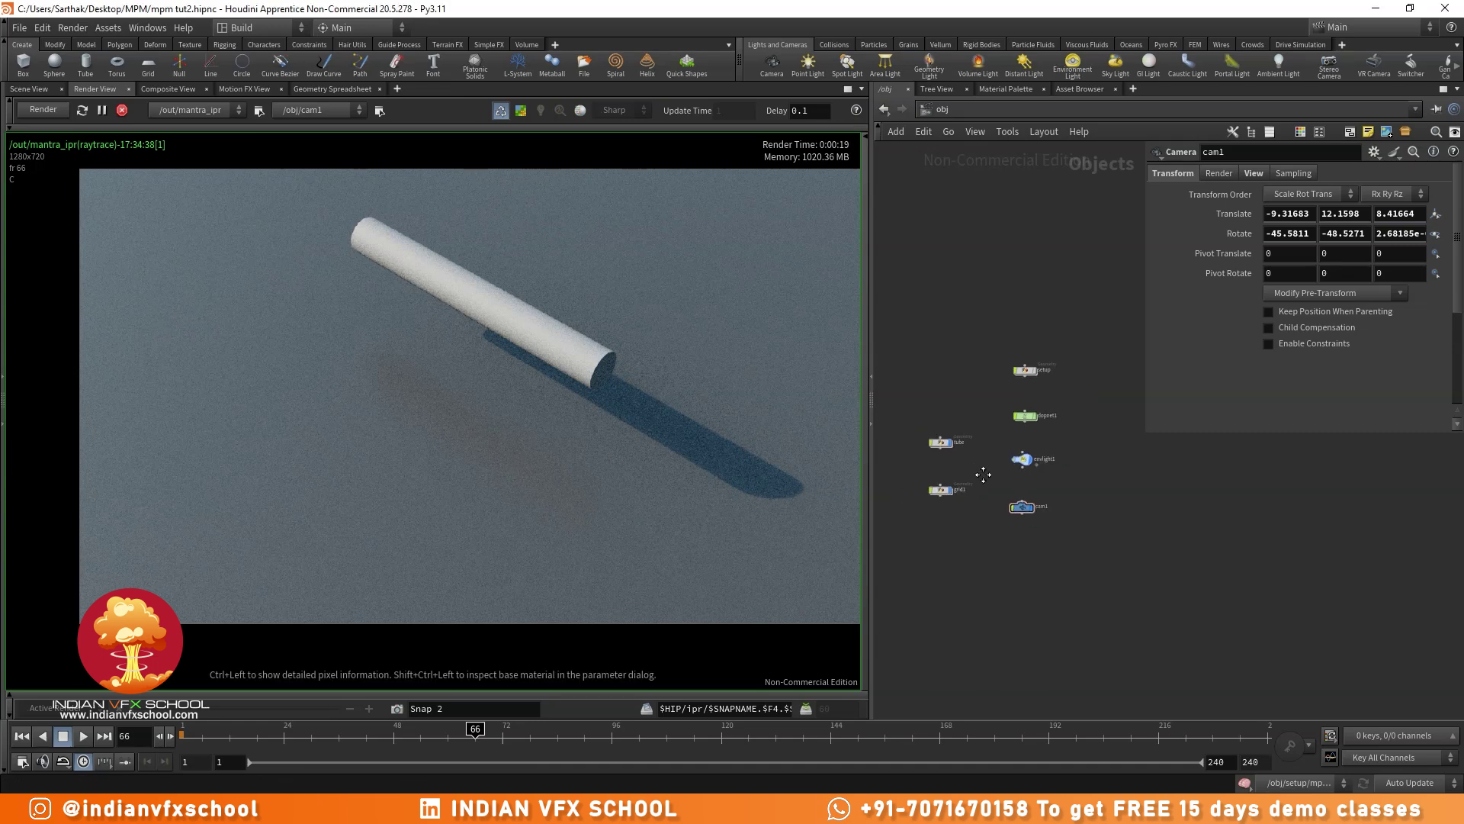
- Return to the scene viewport and open the setup geometry network
left_click(29, 88)
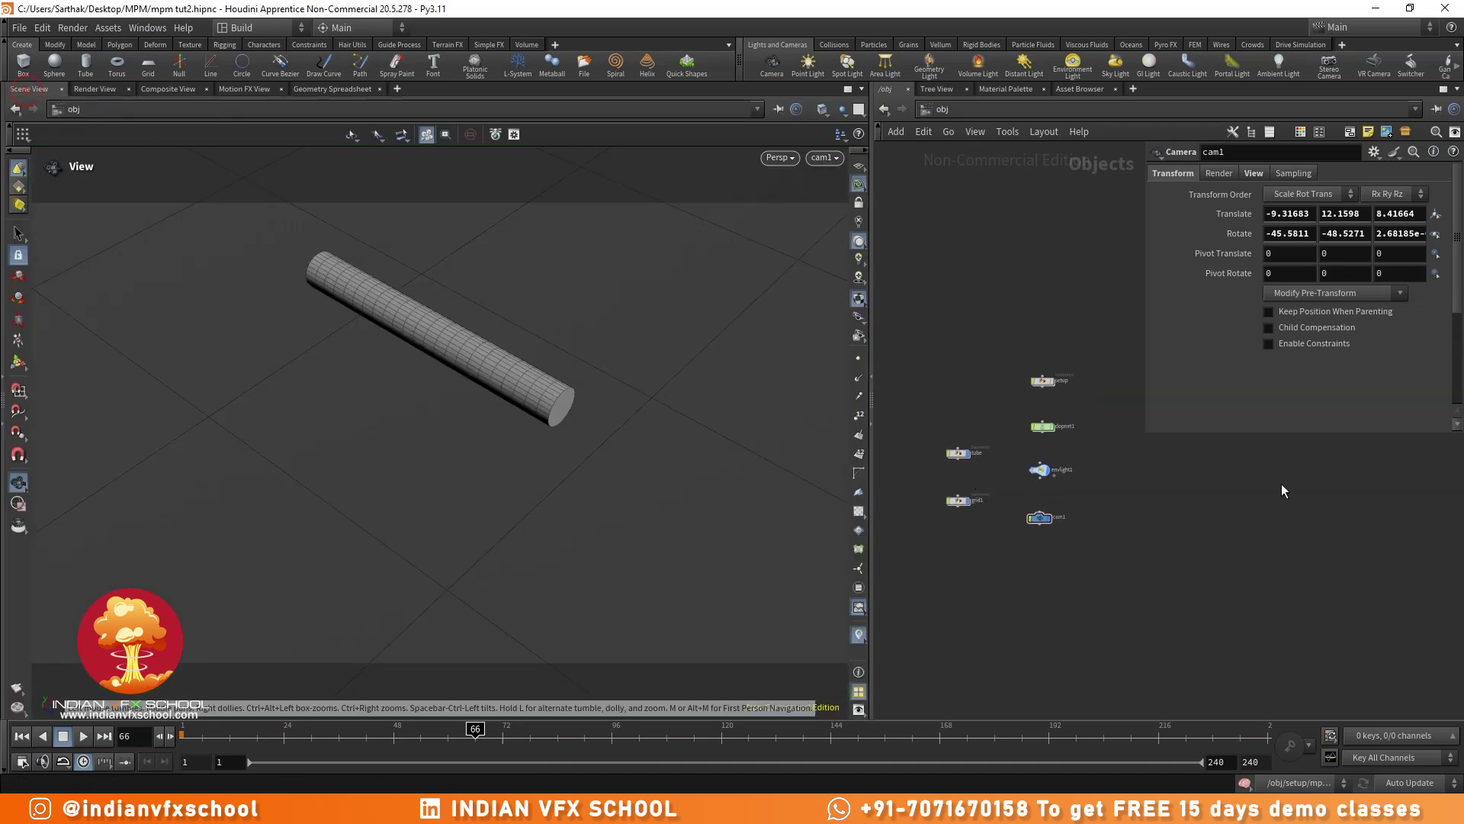
double_click(1026, 362)
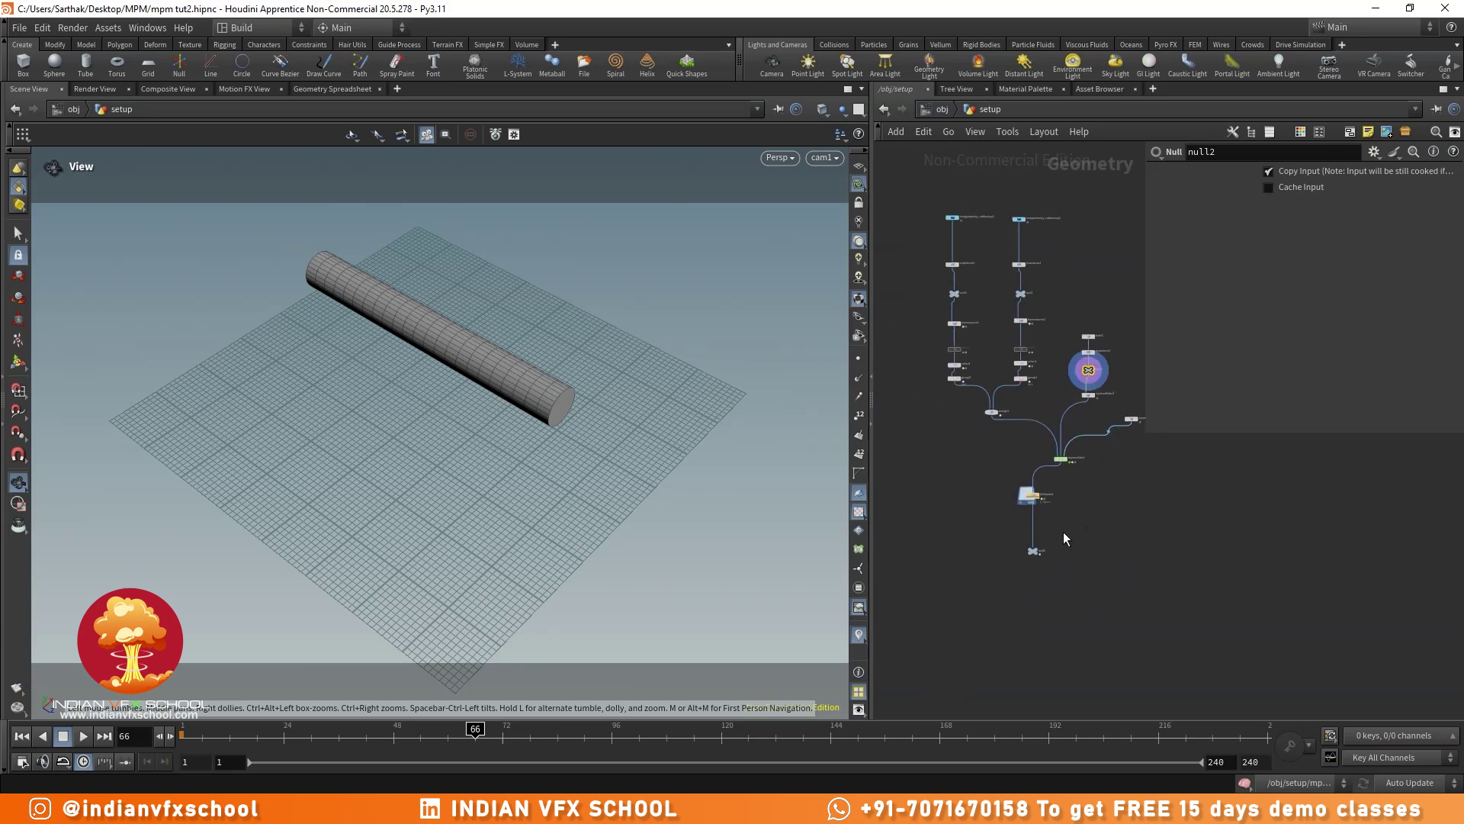
- Display the null4 node below filecache2 in the setup network and copy it
scroll(1039, 552, "up", 6)
left_click(1019, 526)
left_click(1002, 539)
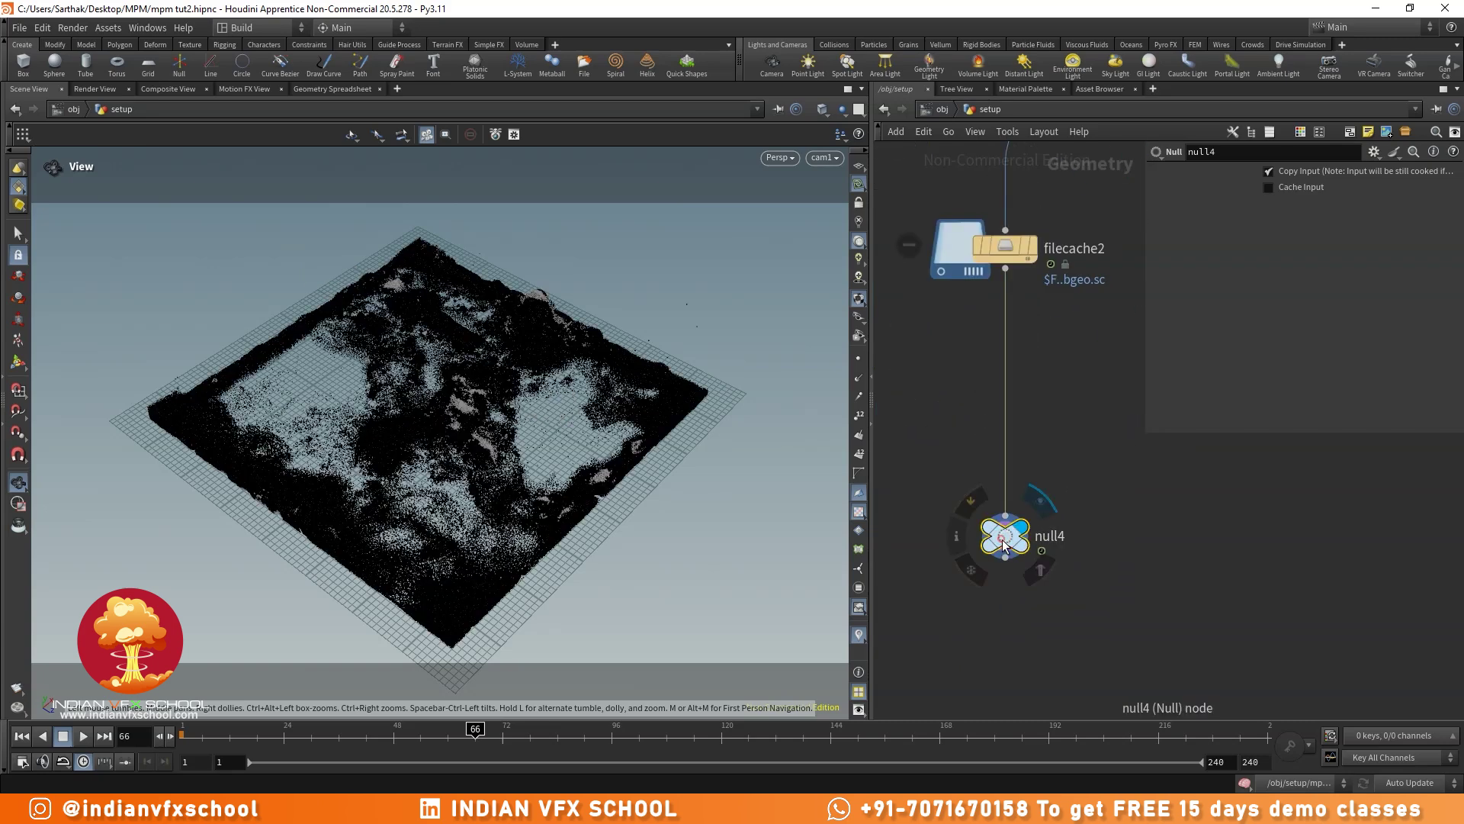
key("ctrl+c")
- Add a new geometry object at the object level and name it sand
scroll(1004, 527, "down", 3)
left_click(942, 110)
scroll(998, 386, "down", 3)
scroll(931, 403, "up", 2)
key("Tab")
type("ge")
key("Return")
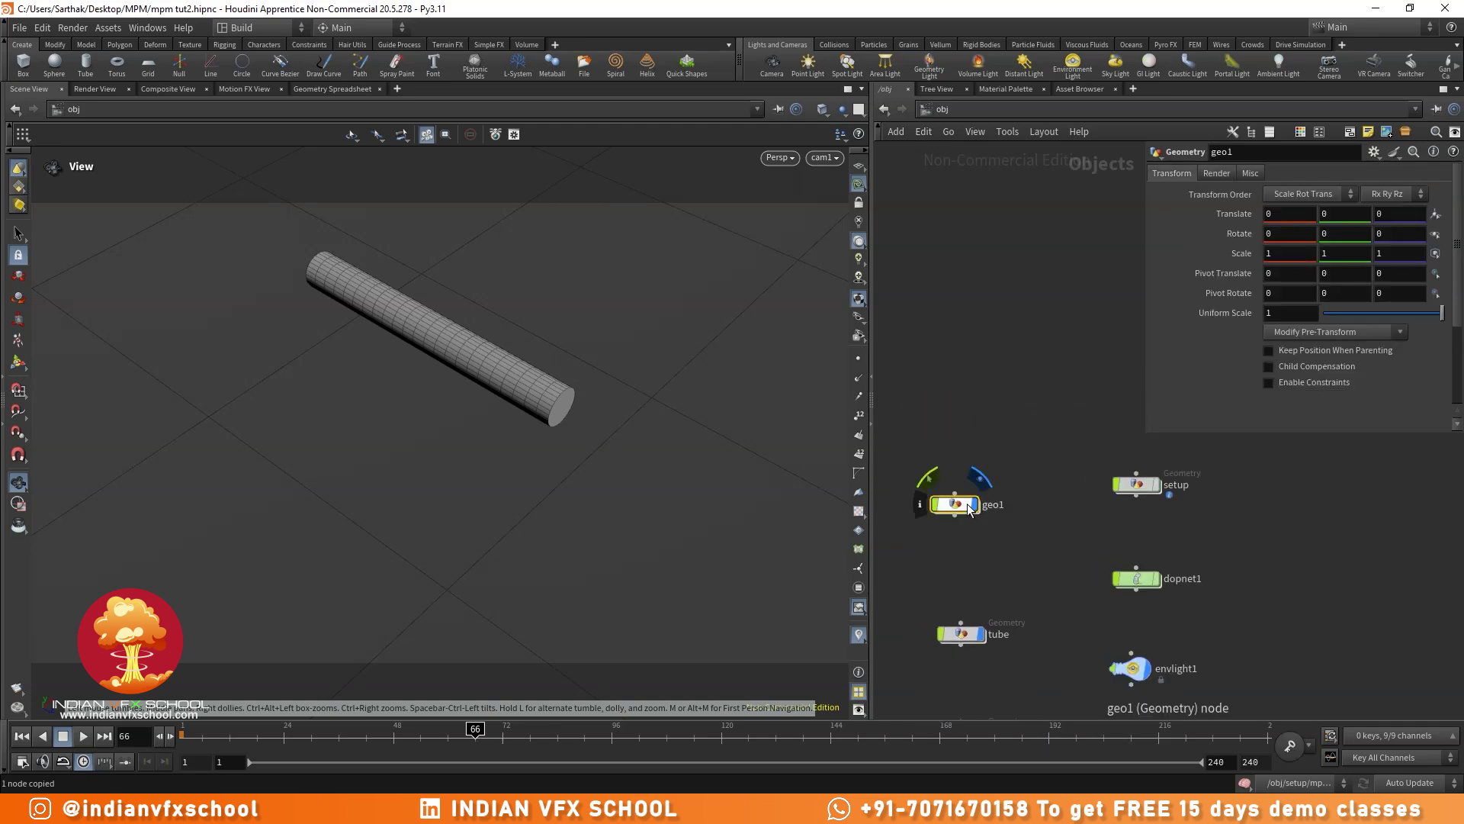
left_click(980, 343)
double_click(1001, 342)
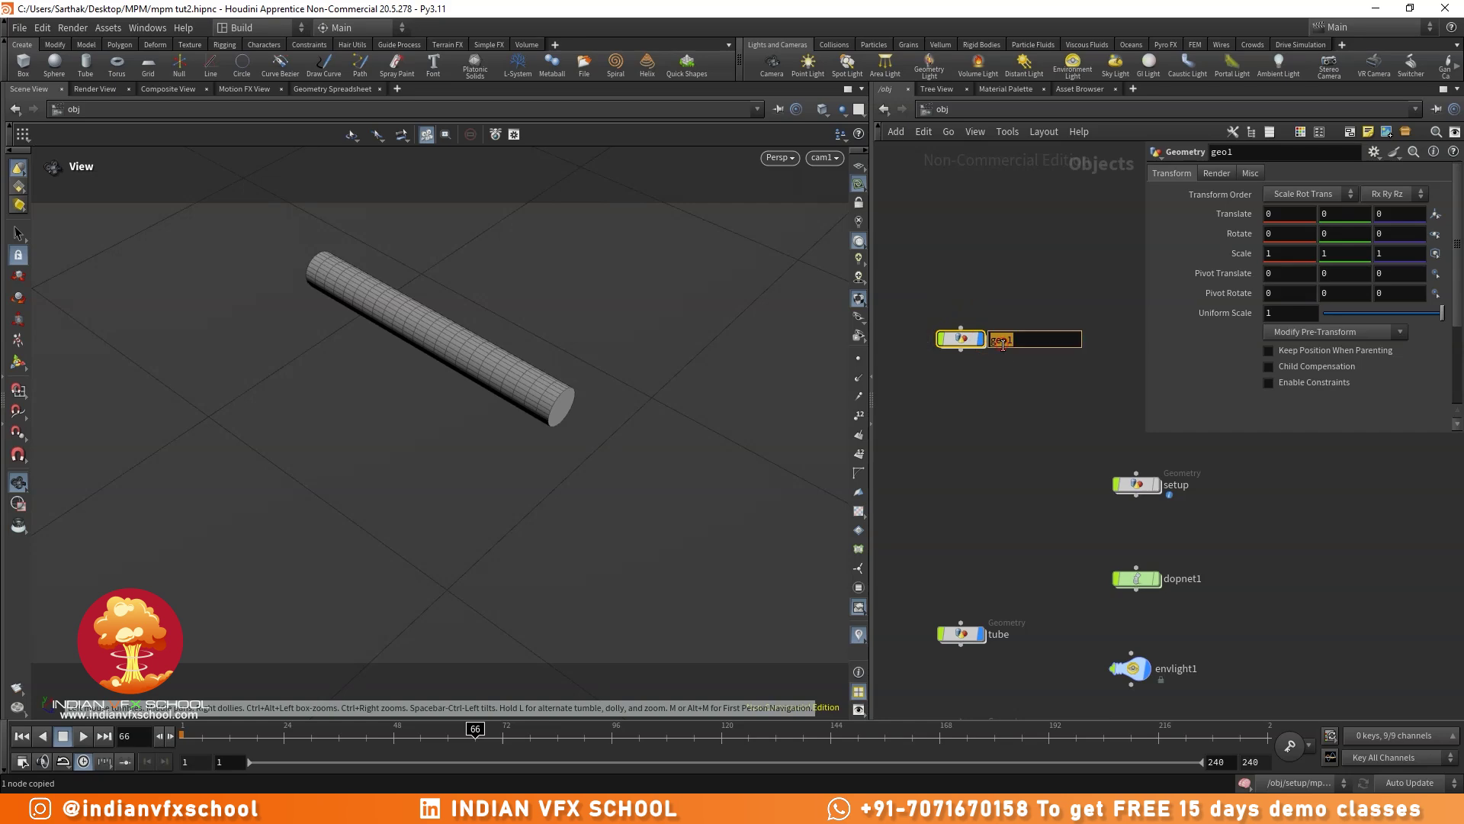
type("sand")
key("Return")
- Inside the sand object, add an Object Merge node and set its Object 1 path to /obj/setup/null4 by pasting the copied node
key("Return")
key("Tab")
type("objm")
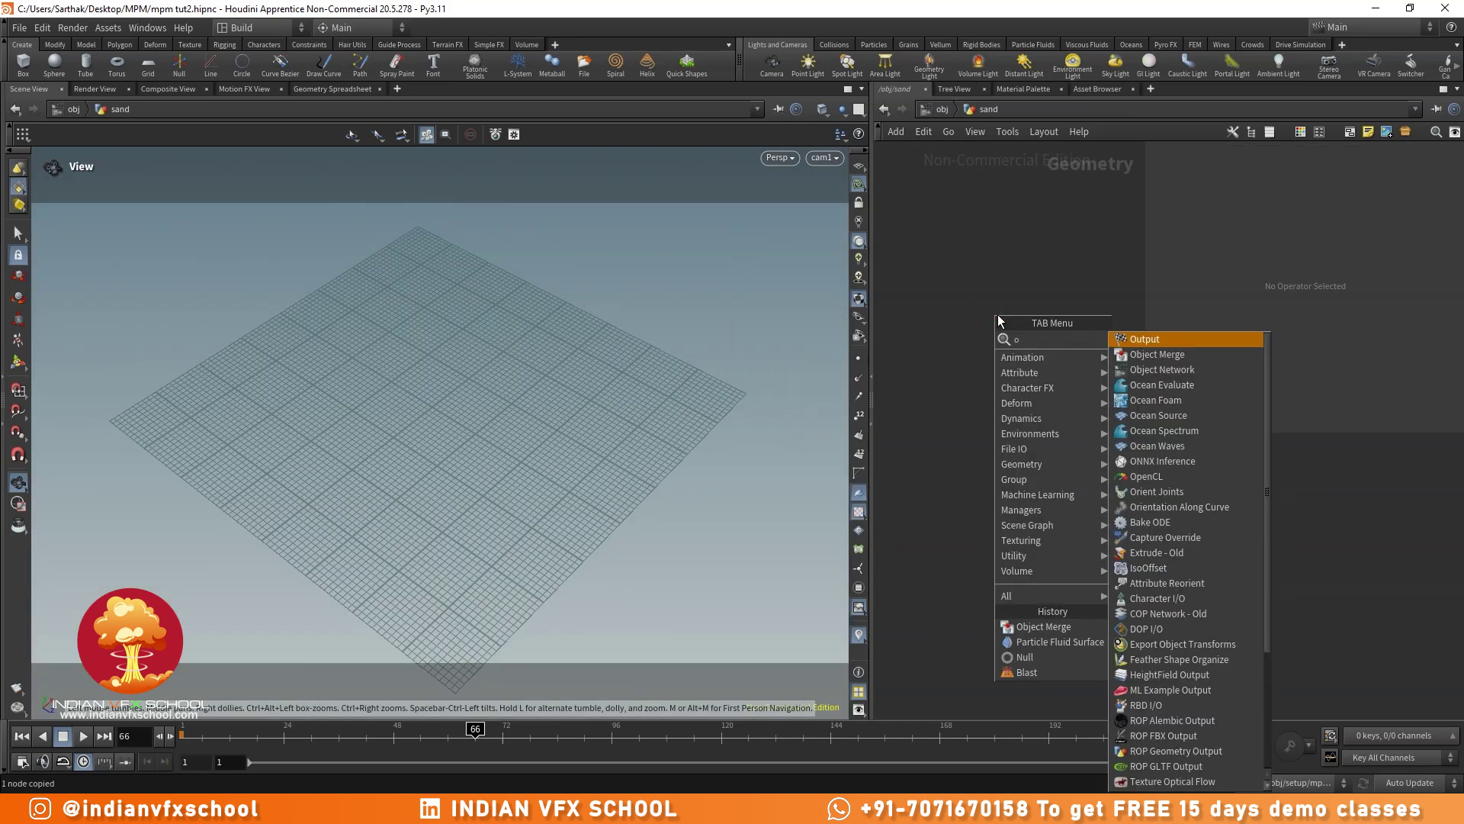
key("Return")
left_click(998, 315)
left_click(1340, 215)
key("ctrl+v")
left_click(1028, 440)
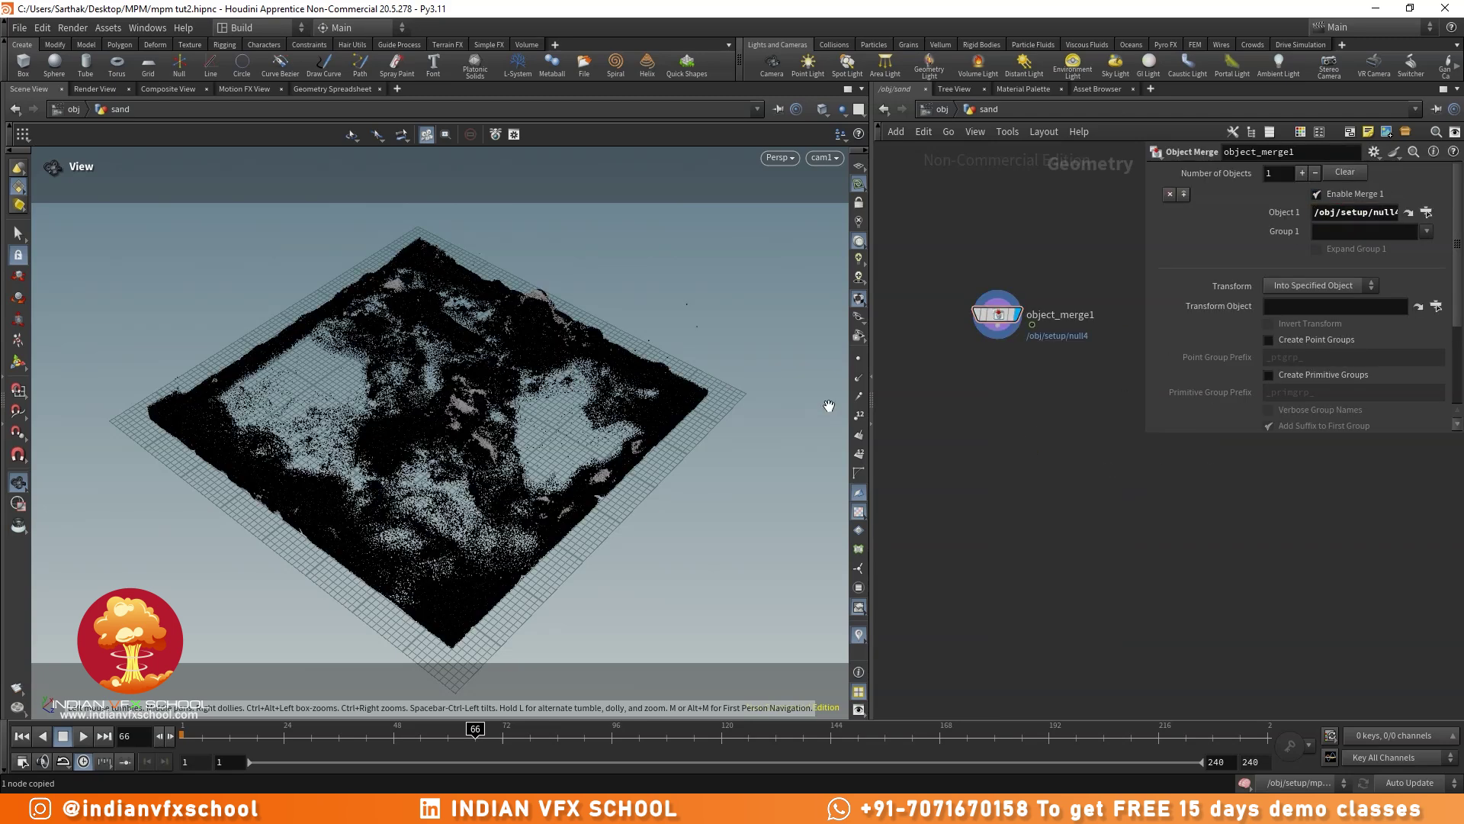
middle_click_drag(940, 375, 961, 369)
- Append a displayed Blast node to the Object Merge using rounded network wires, and set its Group to water
left_click_drag(1018, 333, 976, 427)
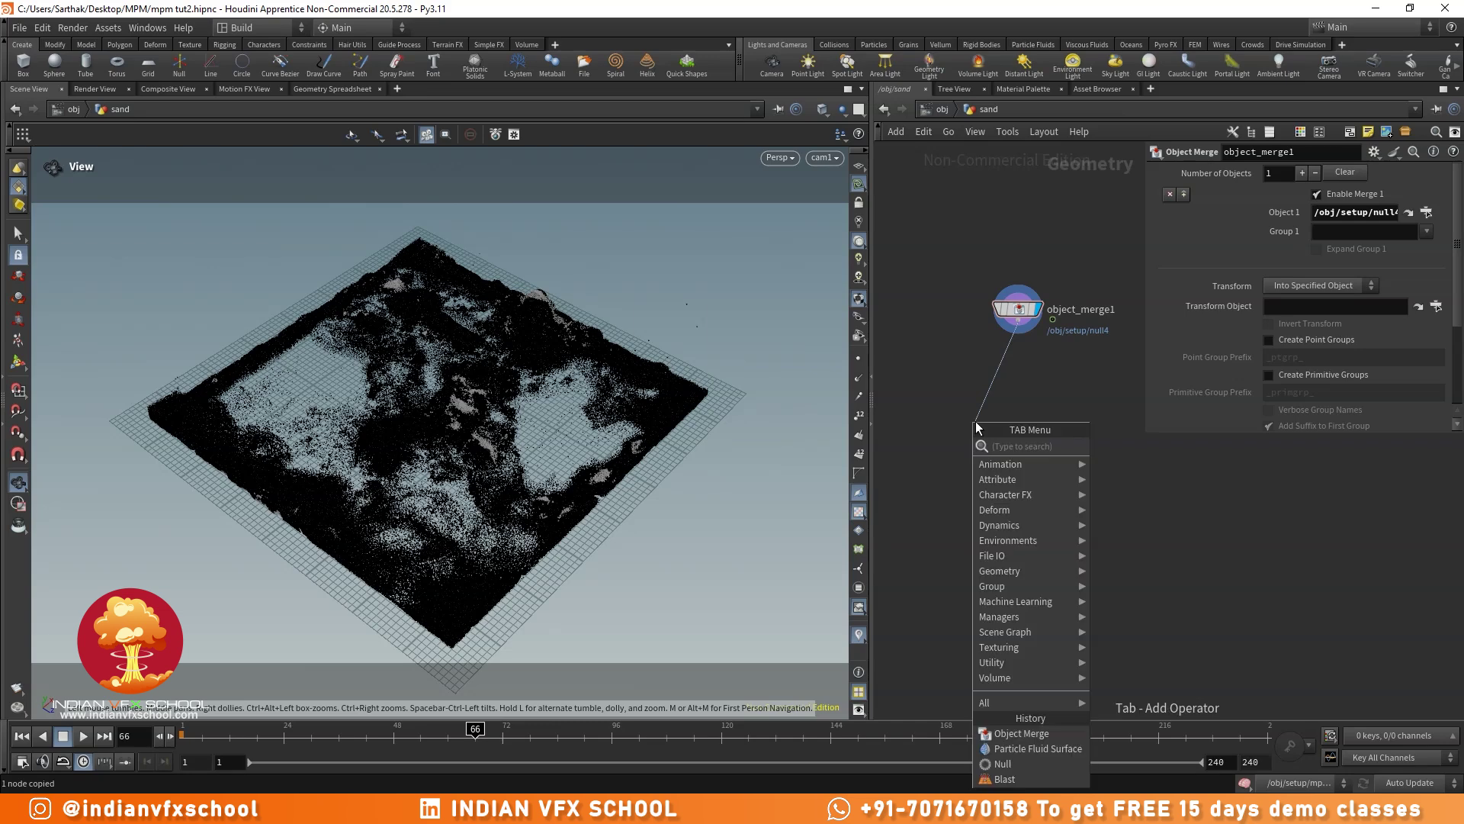
type("blast")
key("Return")
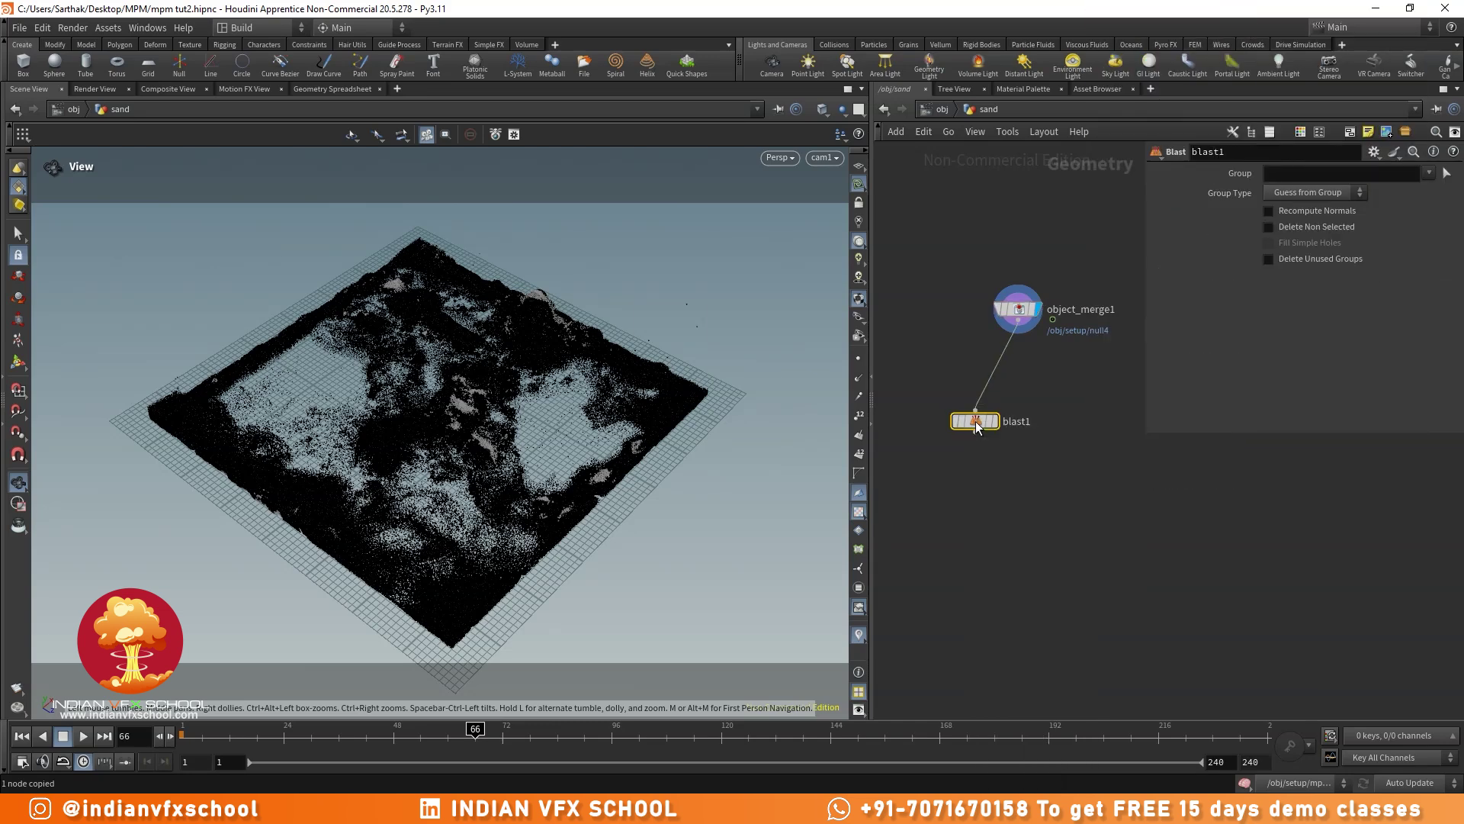
key("r")
key("shift+s")
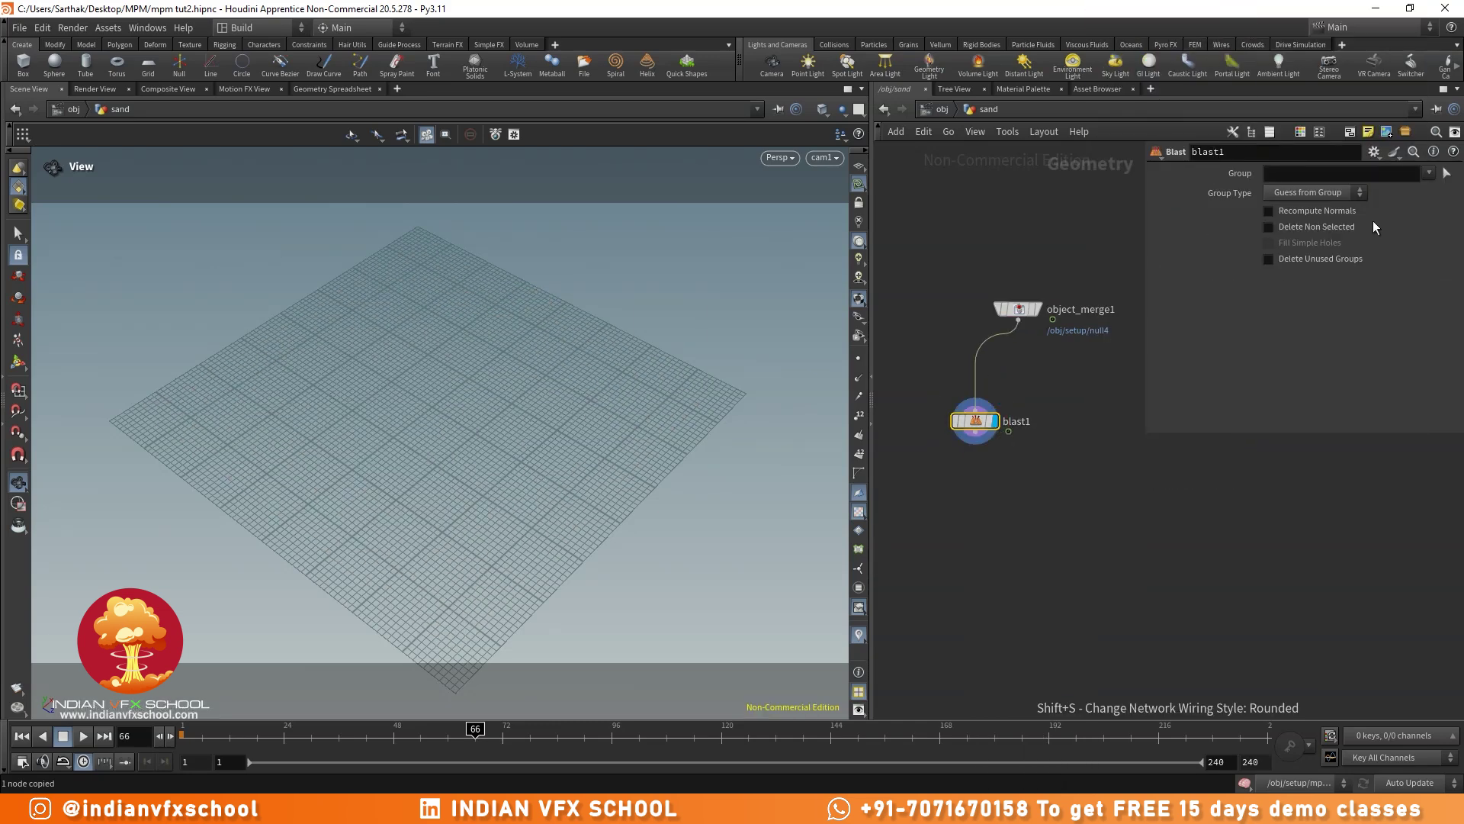
left_click(1431, 175)
left_click(1435, 206)
middle_click_drag(1042, 478, 1046, 393)
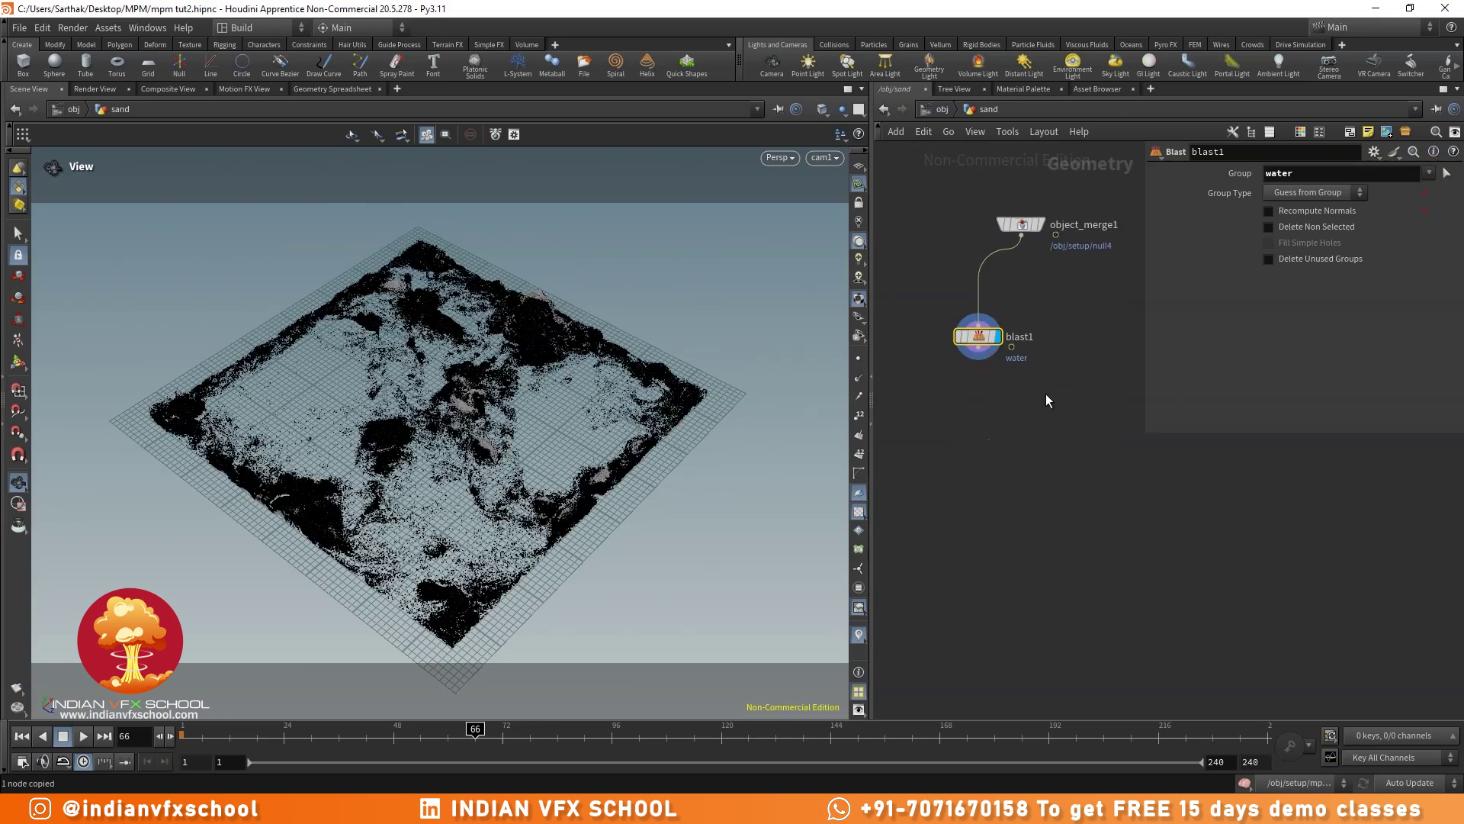
- Append a Null node after the Blast and display it
left_click_drag(983, 355, 937, 466)
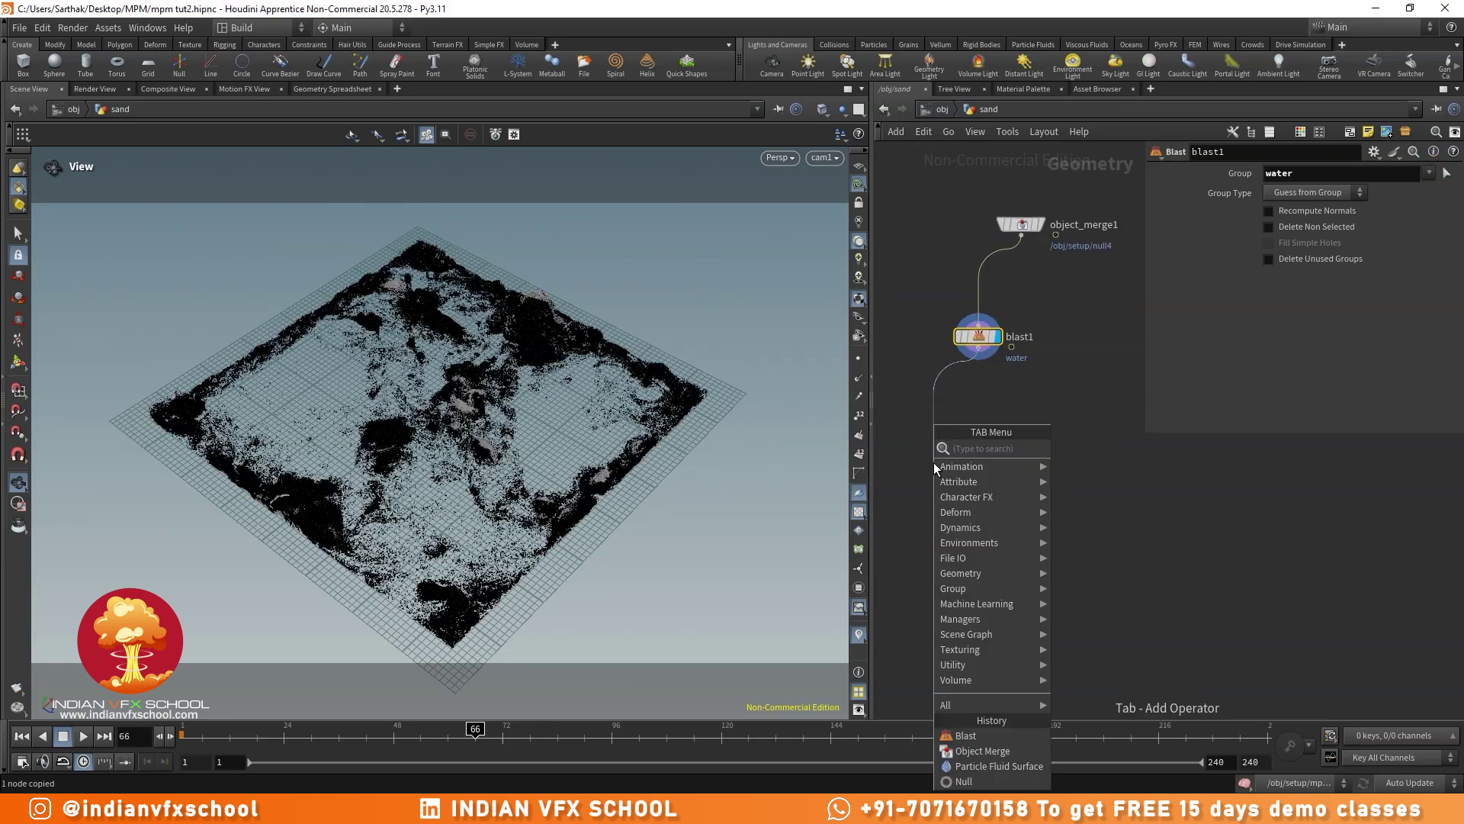
type("nul")
key("Return")
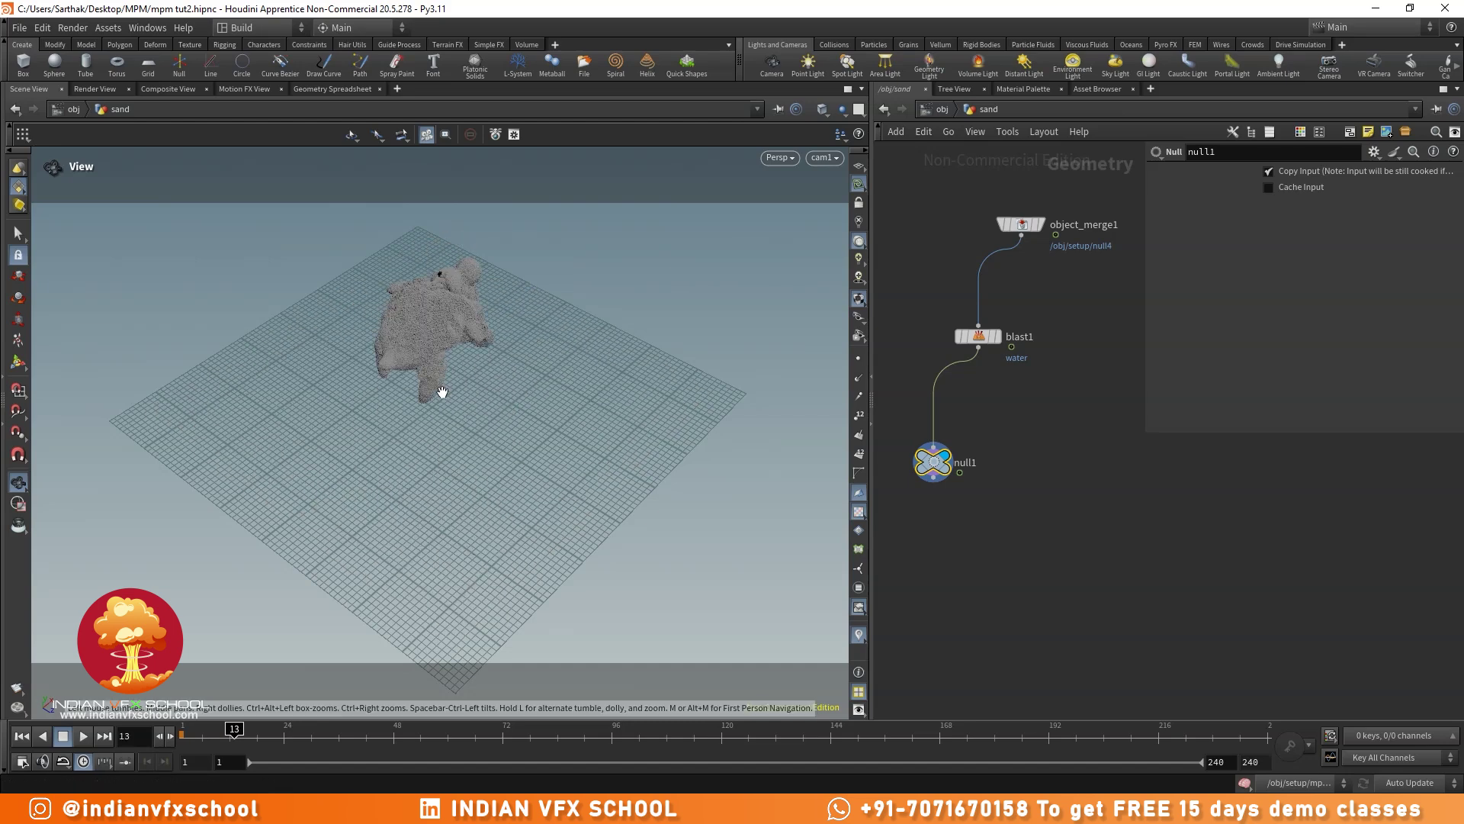
- Examine the remaining sand particles from several angles at frames 24 and 43
left_click_drag(439, 392, 366, 431)
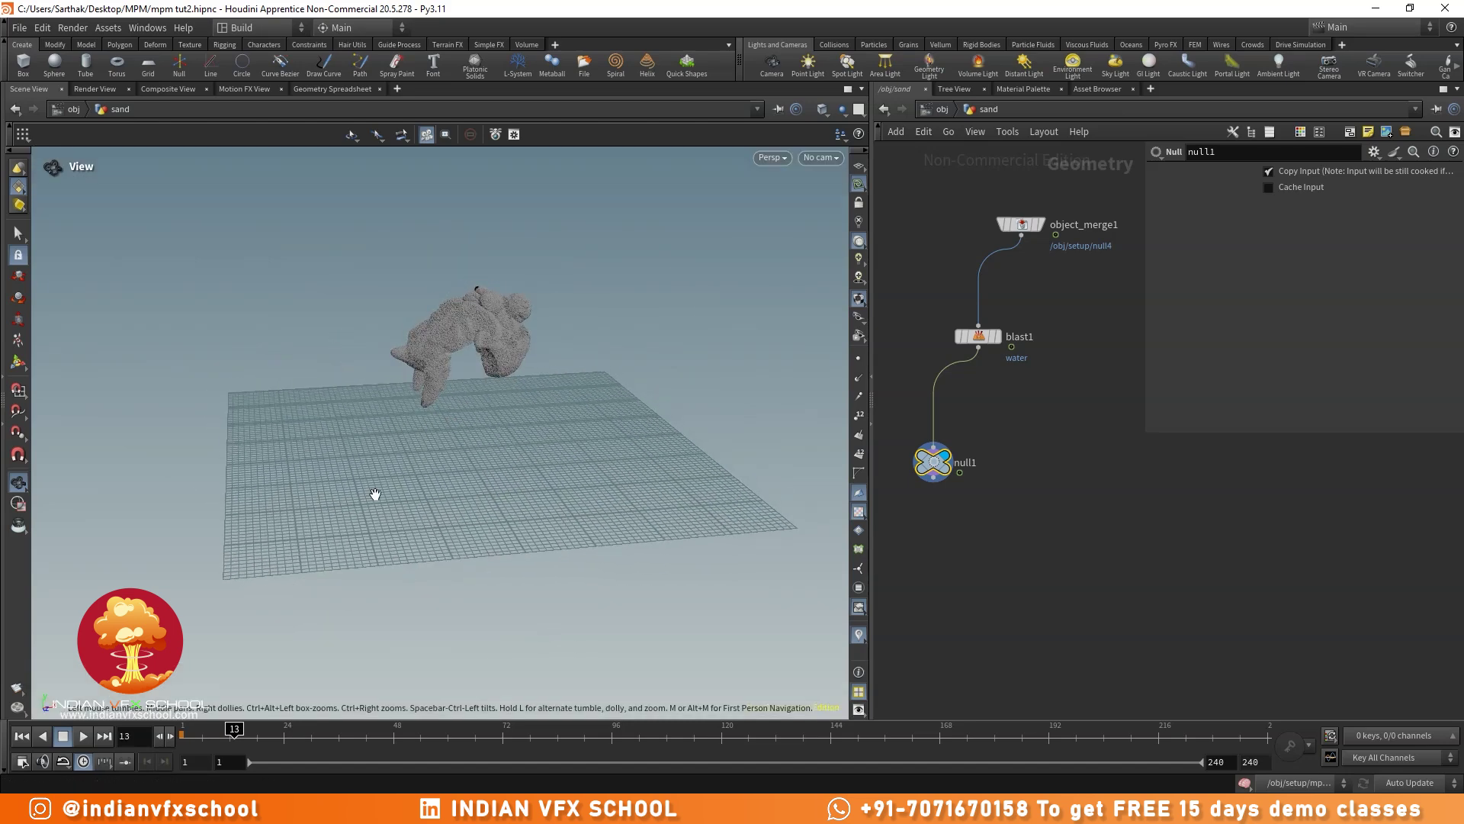
left_click_drag(282, 736, 284, 736)
left_click_drag(448, 424, 658, 410)
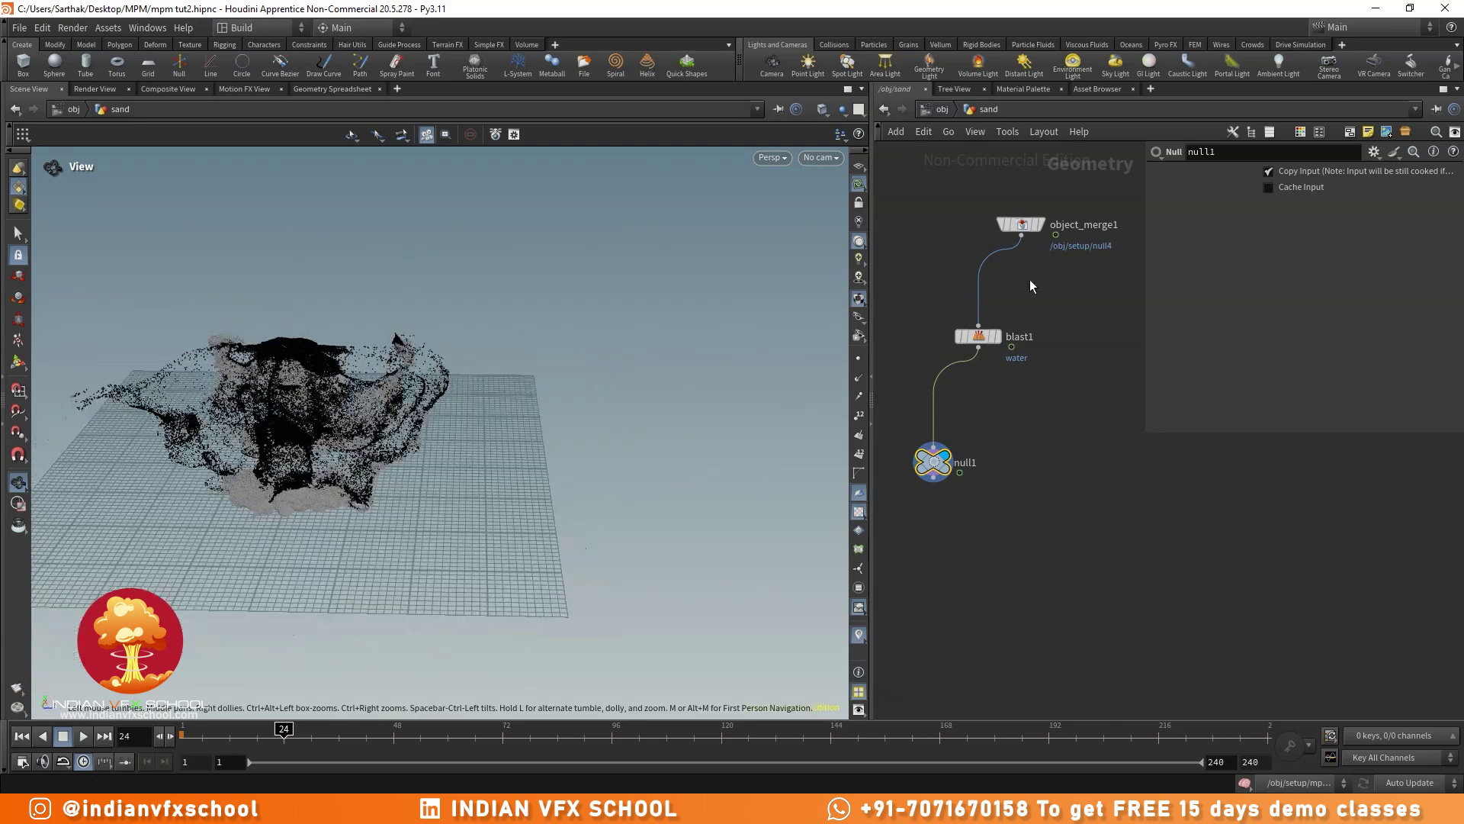
left_click(980, 338)
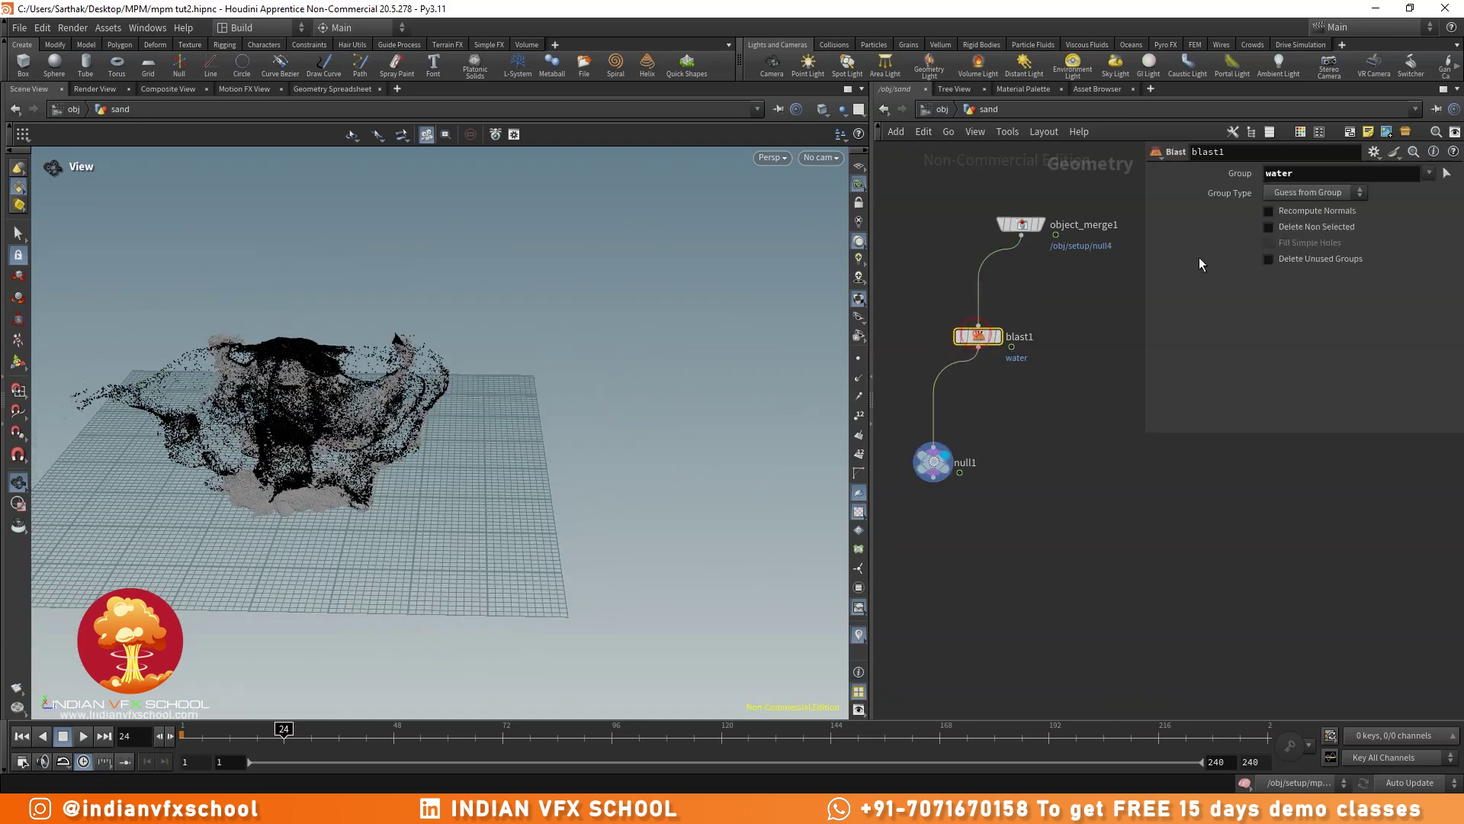
left_click(1294, 233)
left_click_drag(259, 453, 272, 456)
right_click_drag(272, 456, 305, 503)
left_click_drag(305, 504, 405, 533)
right_click_drag(368, 478, 458, 418)
left_click_drag(457, 418, 259, 447)
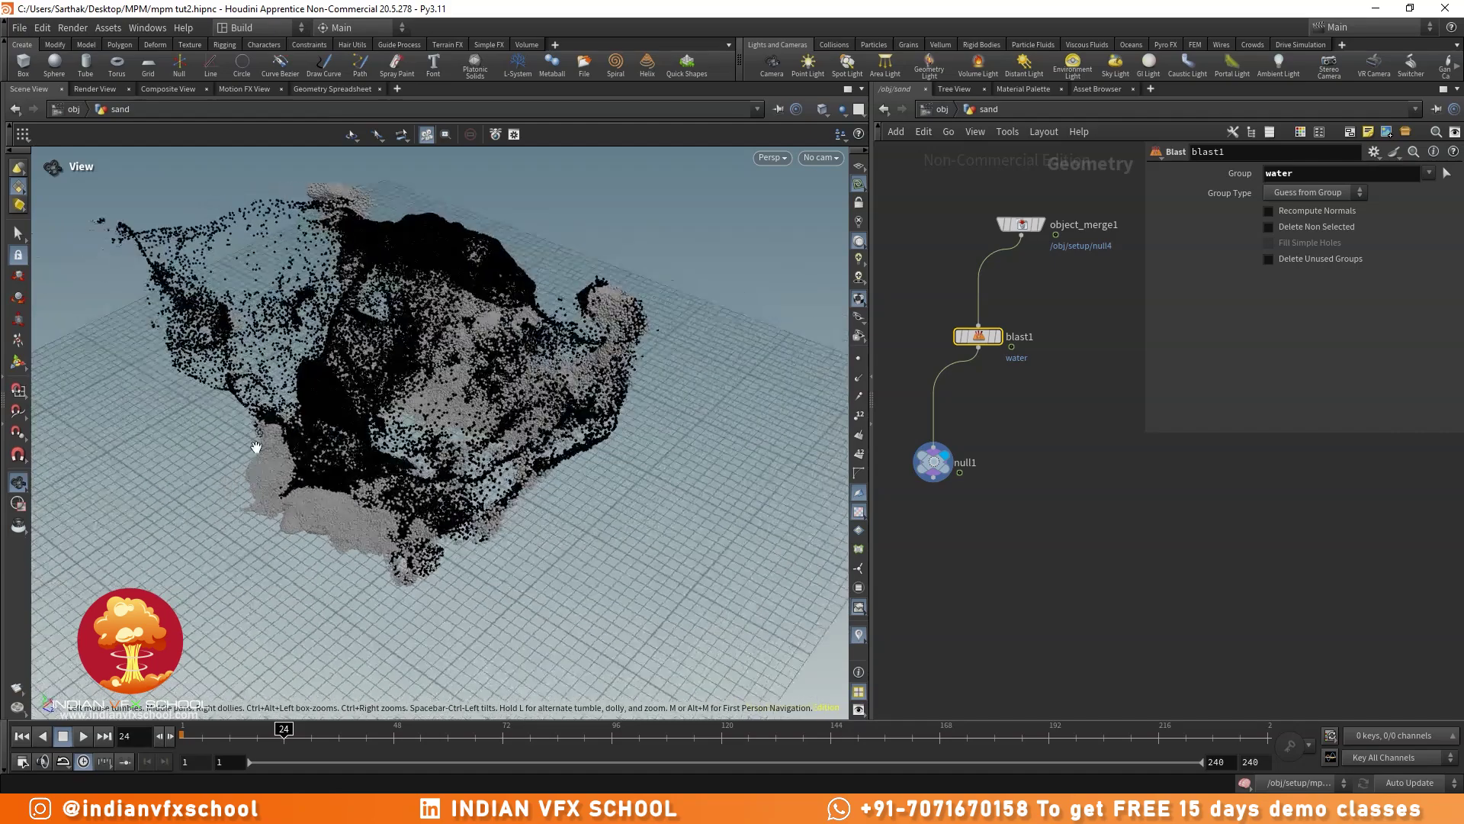
right_click_drag(259, 447, 312, 397)
left_click_drag(312, 397, 247, 569)
left_click(370, 731)
left_click_drag(450, 562, 360, 526)
- Look through cam1 again and save the scene
left_click(813, 160)
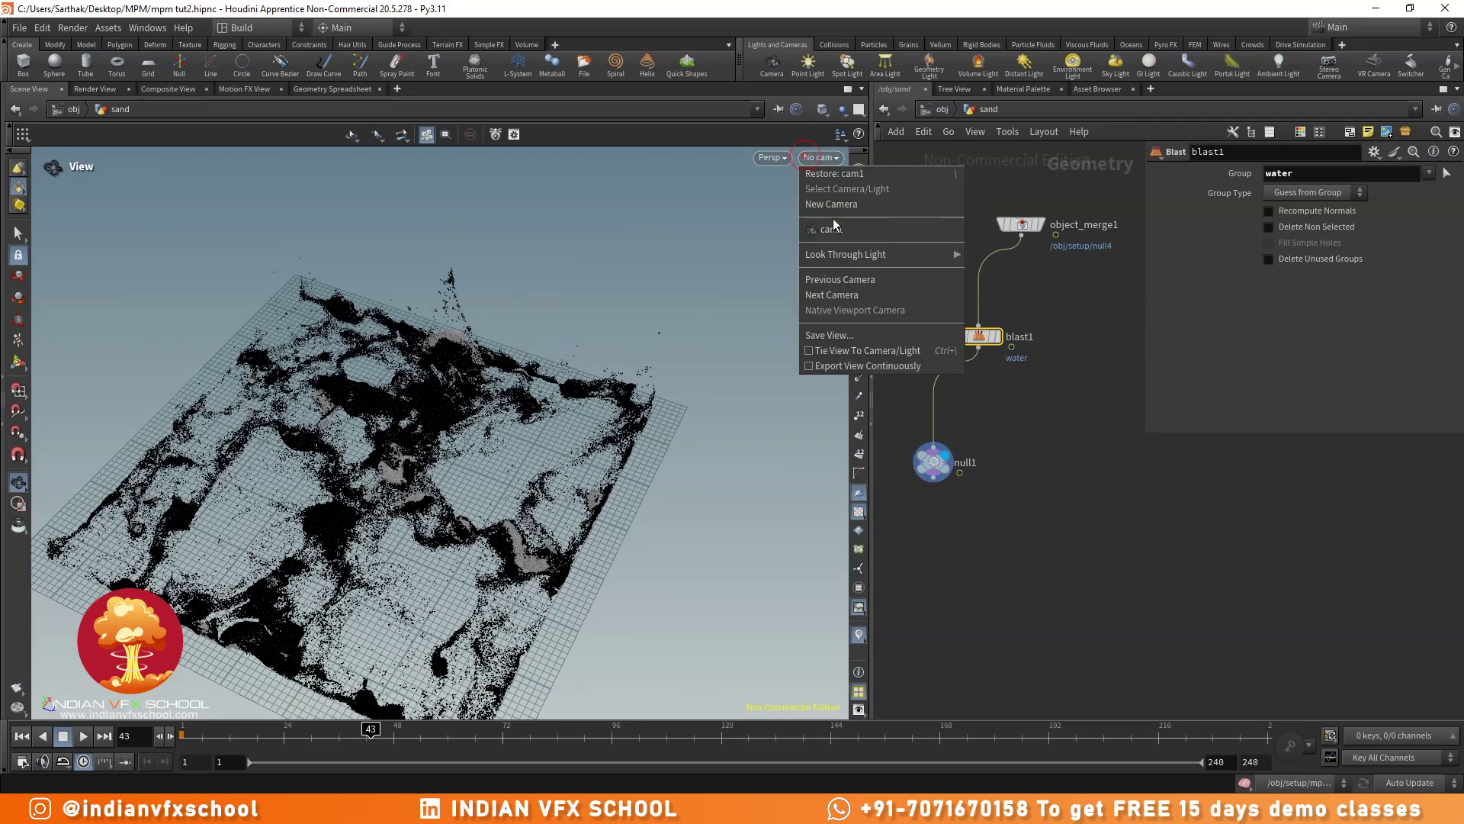
left_click(837, 228)
middle_click_drag(990, 562, 1035, 519)
left_click(1033, 515)
key("ctrl+s")
left_click(983, 421)
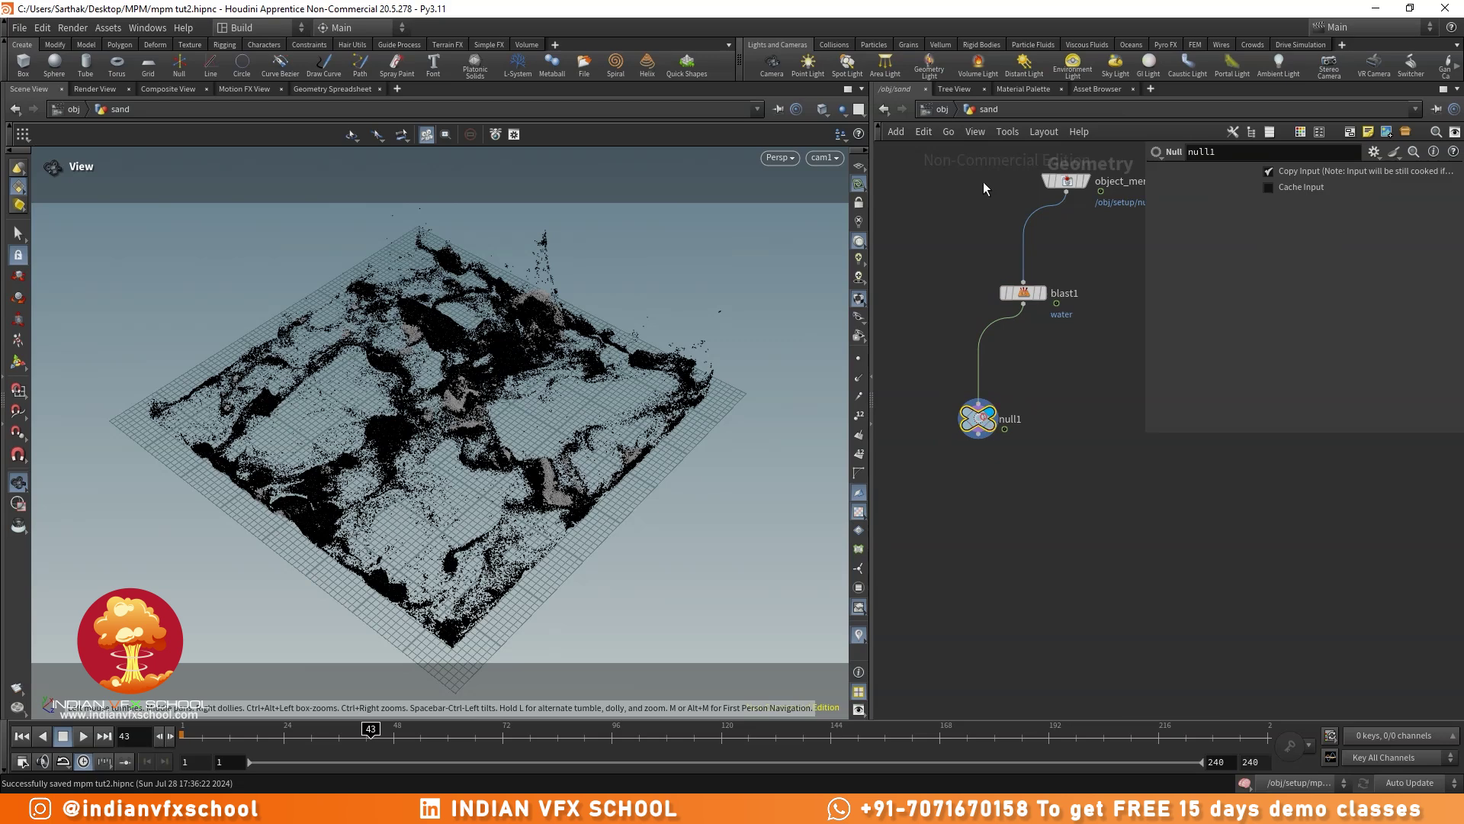
- Turn off the sand object's display at the object level and duplicate it as a new object named water
left_click(942, 109)
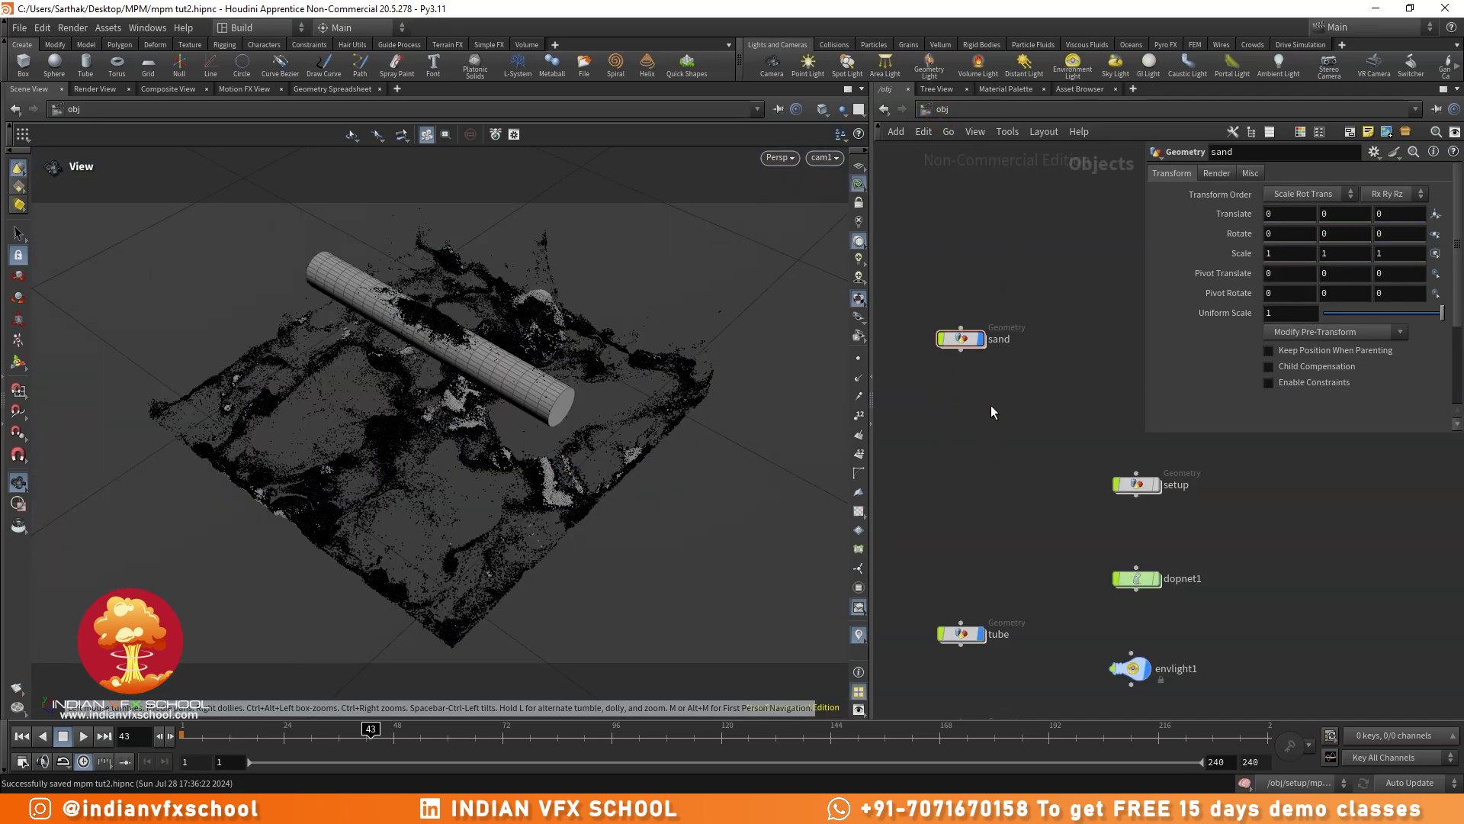
left_click_drag(983, 317, 957, 333)
left_click(975, 242)
left_click(993, 336)
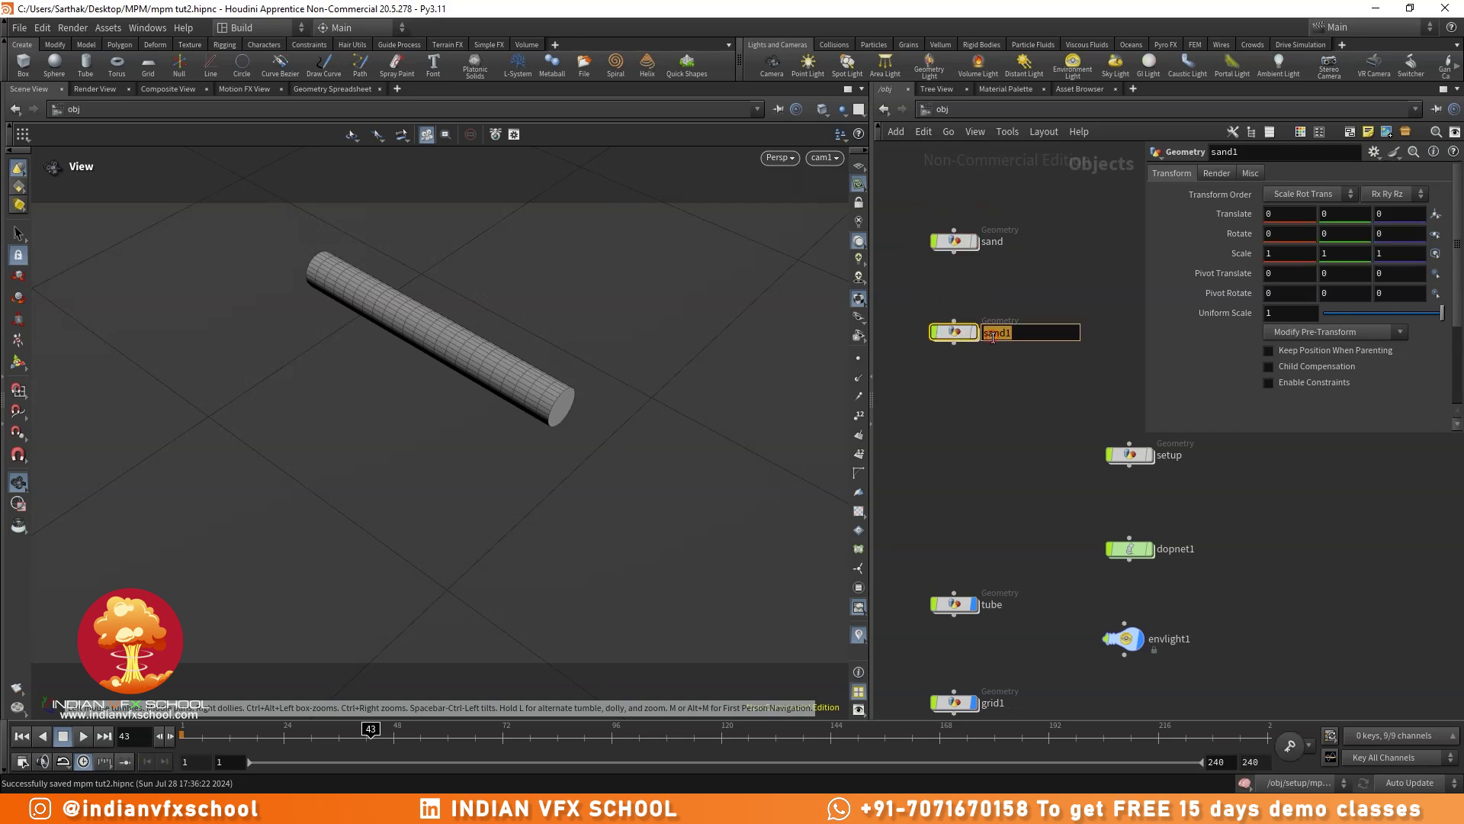
type("wr")
type("ter")
key("Return")
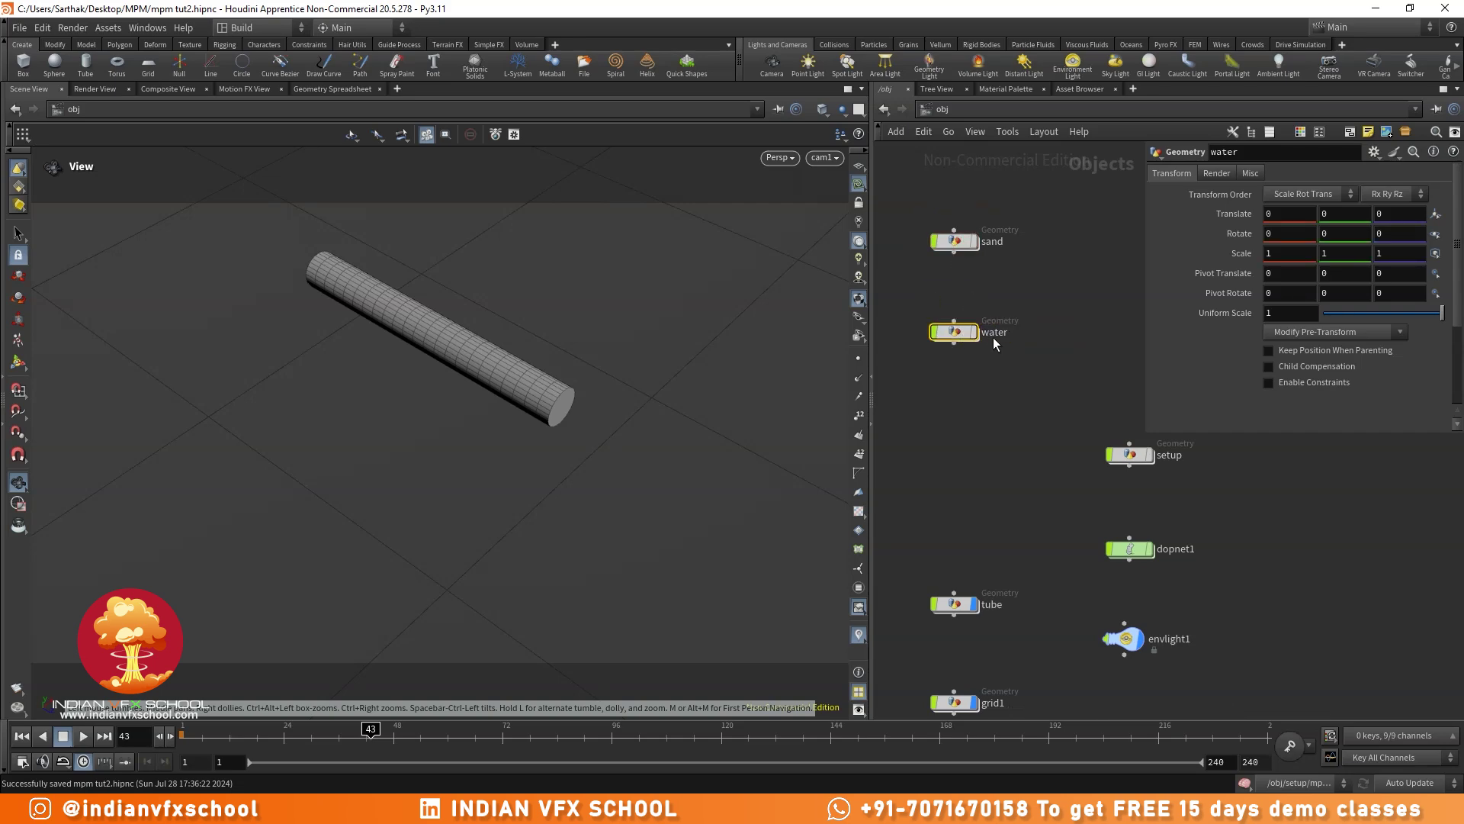
- Inside the water object, enable Delete Non Selected on the Blast node to keep only the water group
double_click(953, 332)
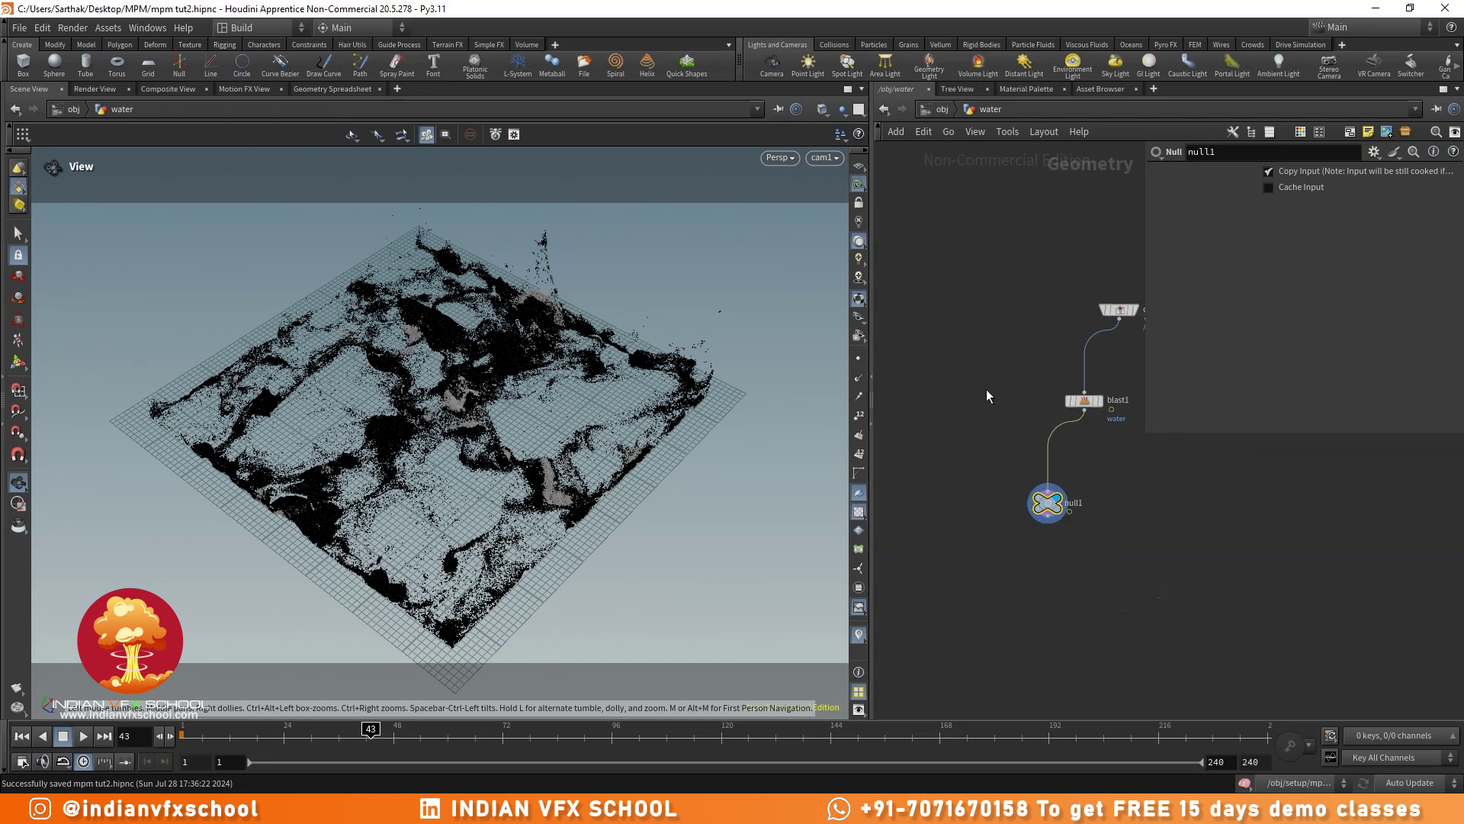
left_click(995, 460)
left_click(1313, 226)
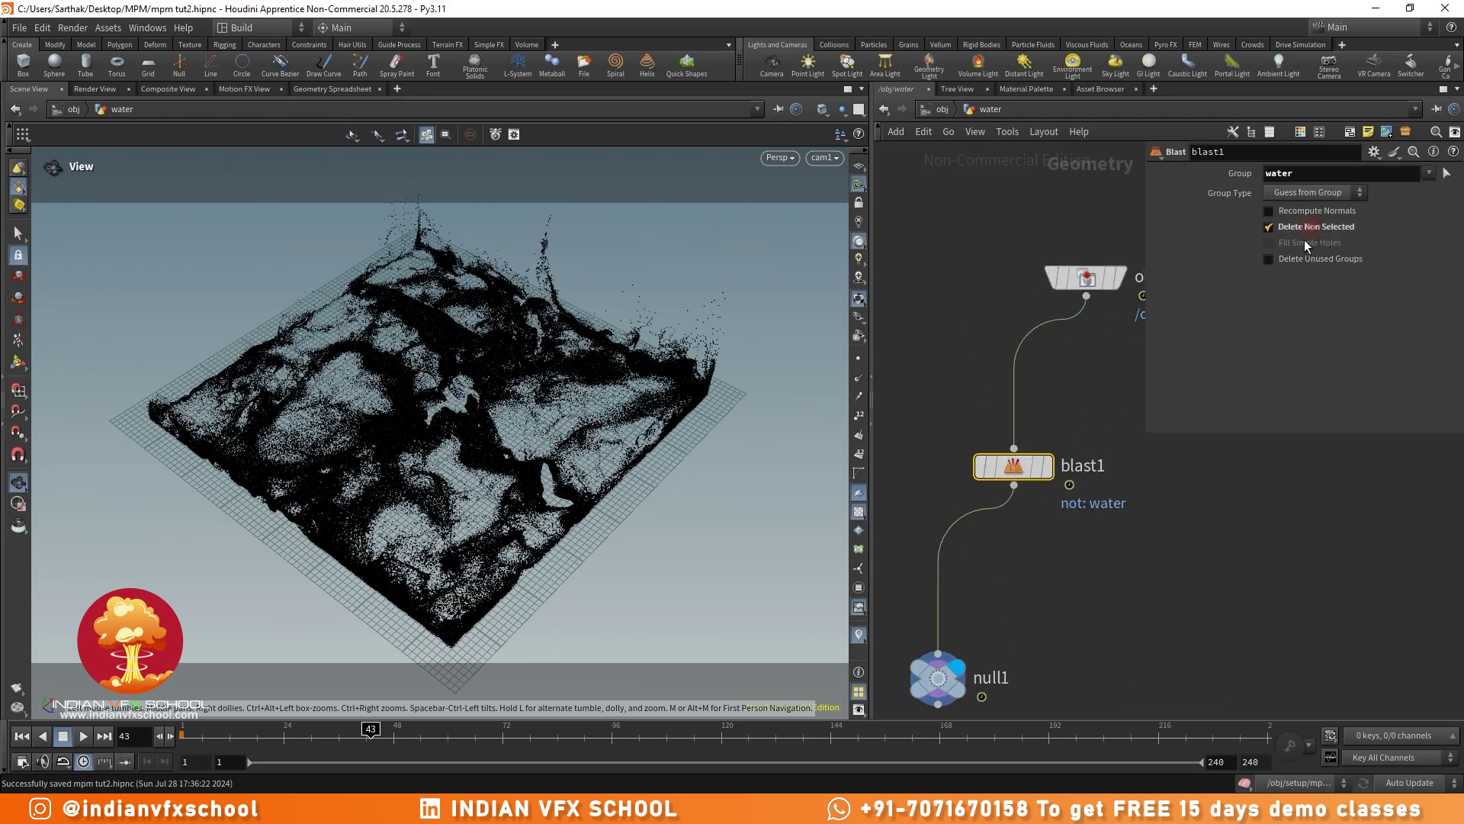
scroll(1053, 607, "down", 2)
middle_click_drag(1055, 577, 1062, 461)
scroll(989, 540, "up", 3)
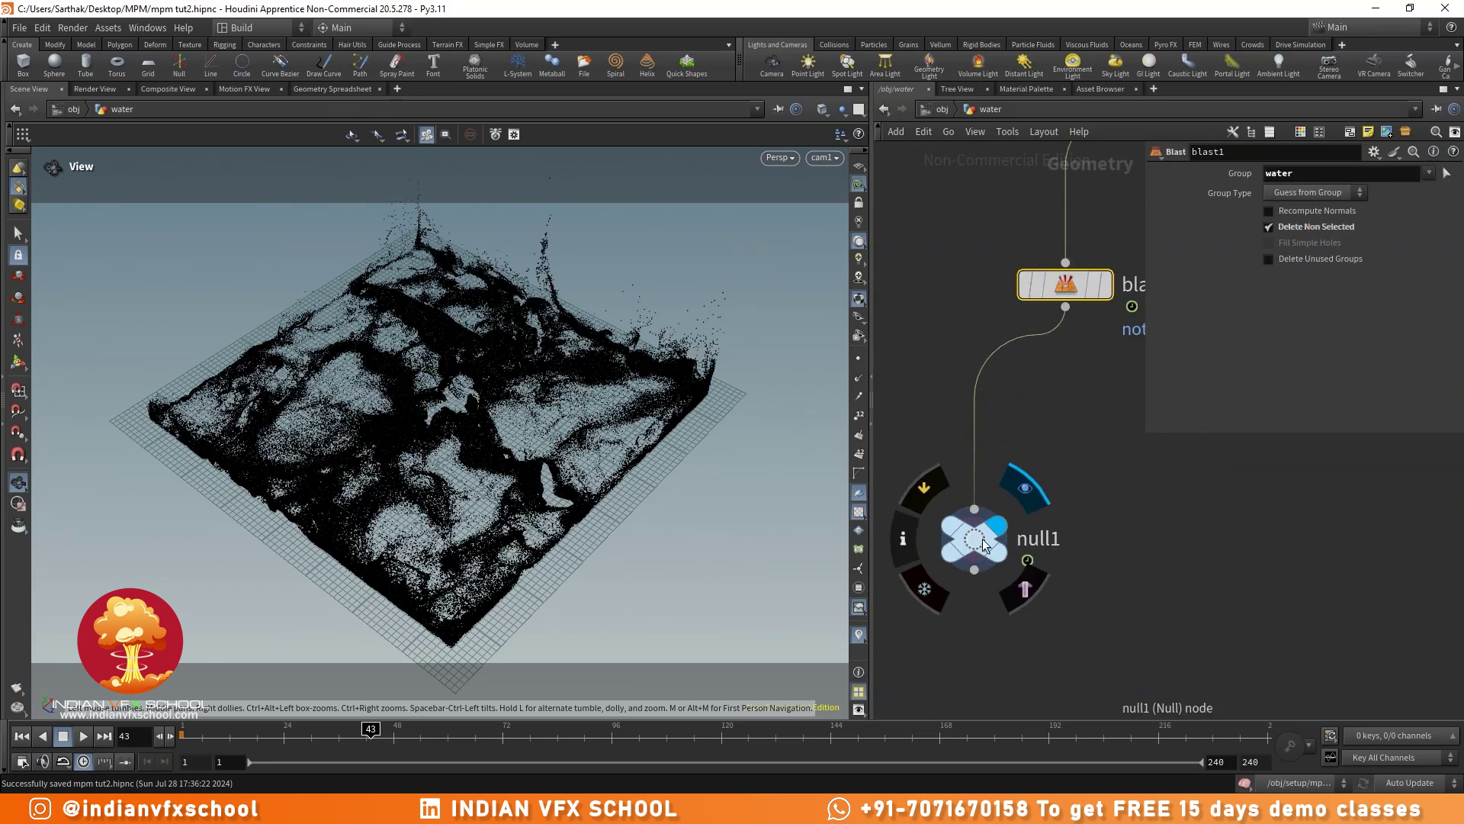
left_click(983, 544)
left_click(1064, 295)
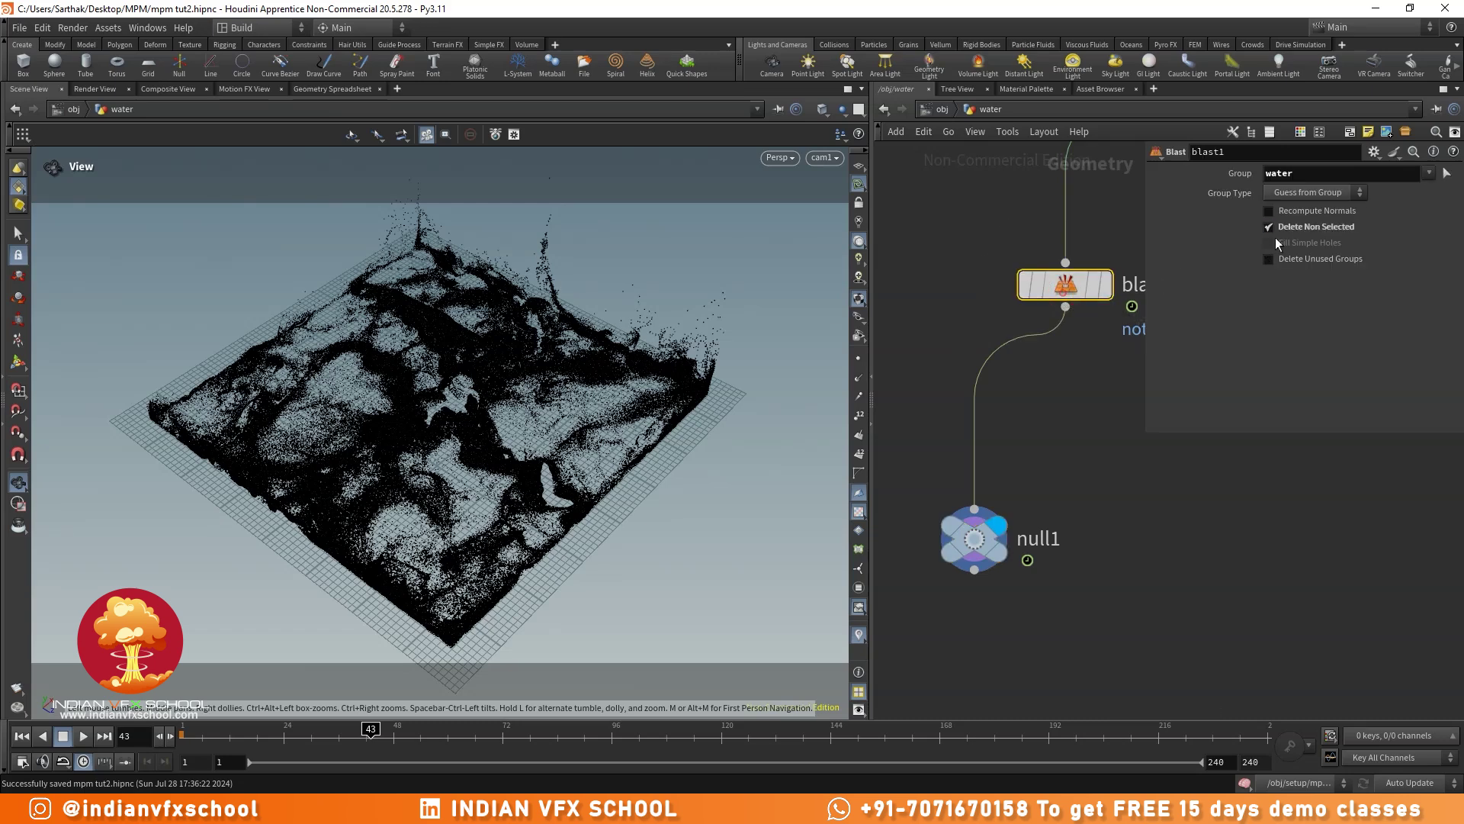
left_click(1283, 228)
left_click(1284, 230)
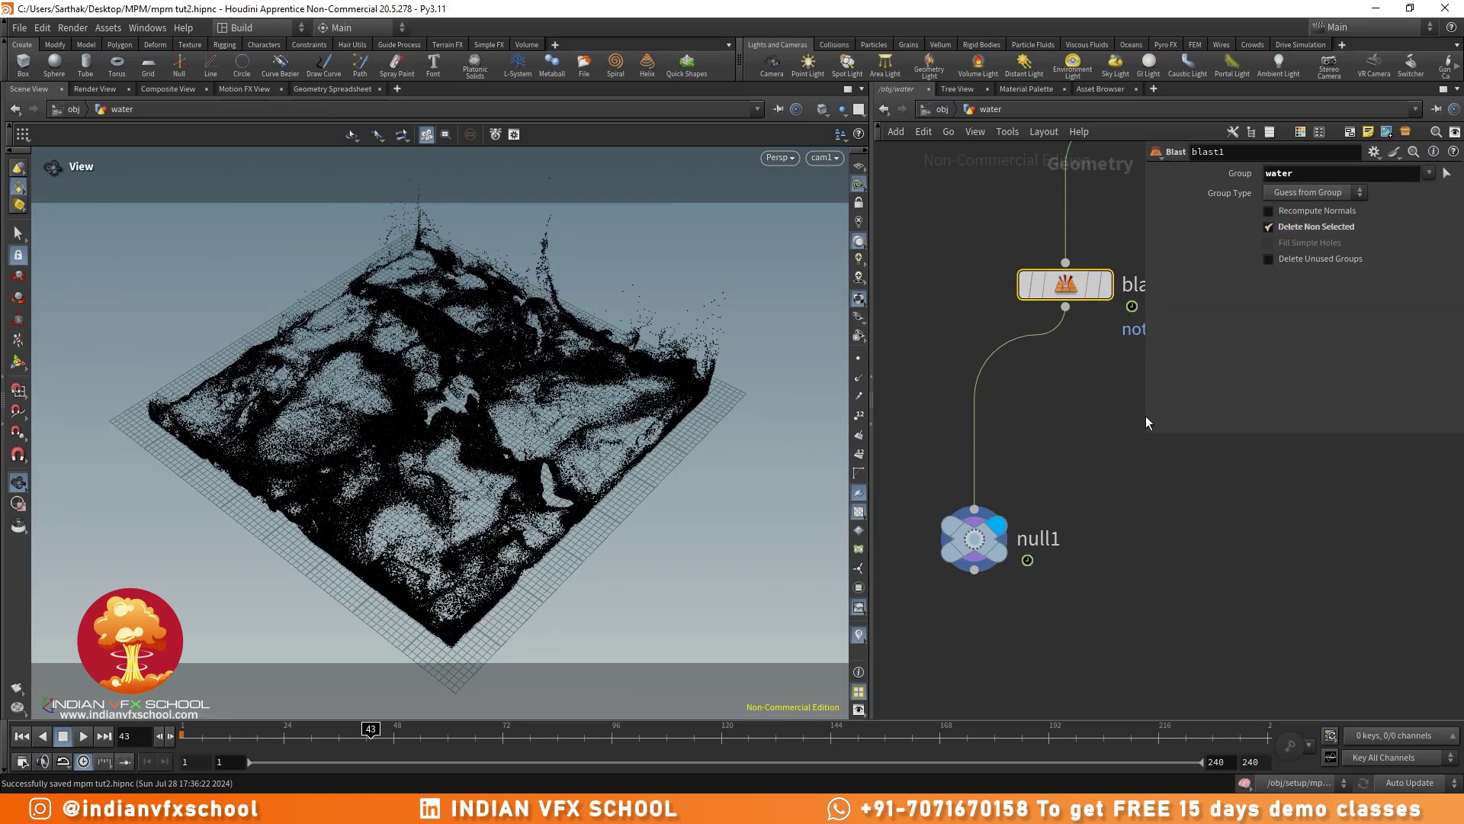
- Move the Null farther below the Blast and add an unconnected Particle Fluid Surface node beside their wire
scroll(1059, 523, "down", 3)
middle_click_drag(1043, 477, 1041, 427)
left_click_drag(995, 489, 980, 573)
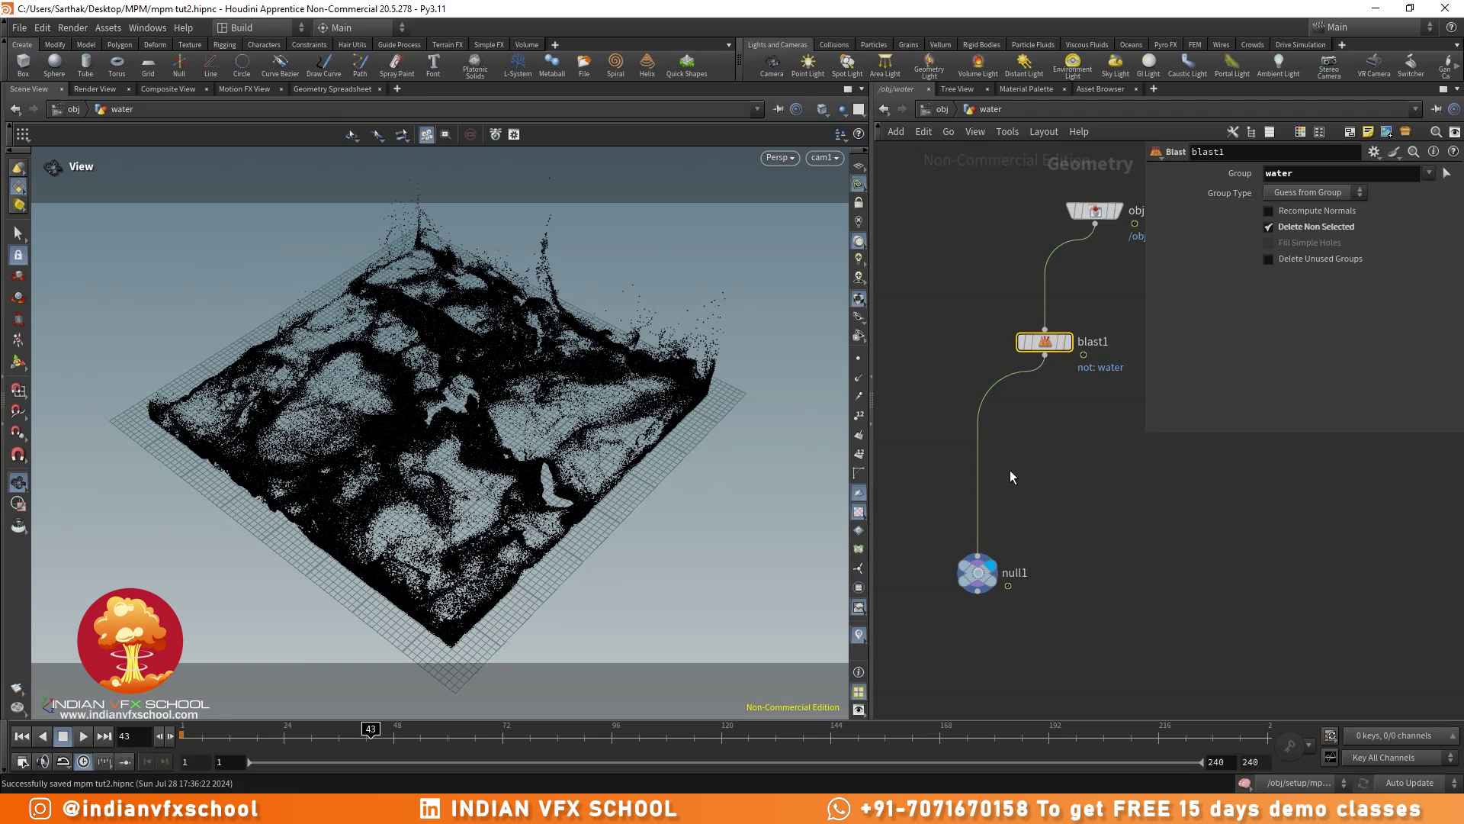
left_click(1010, 470)
key("Tab")
type("pa")
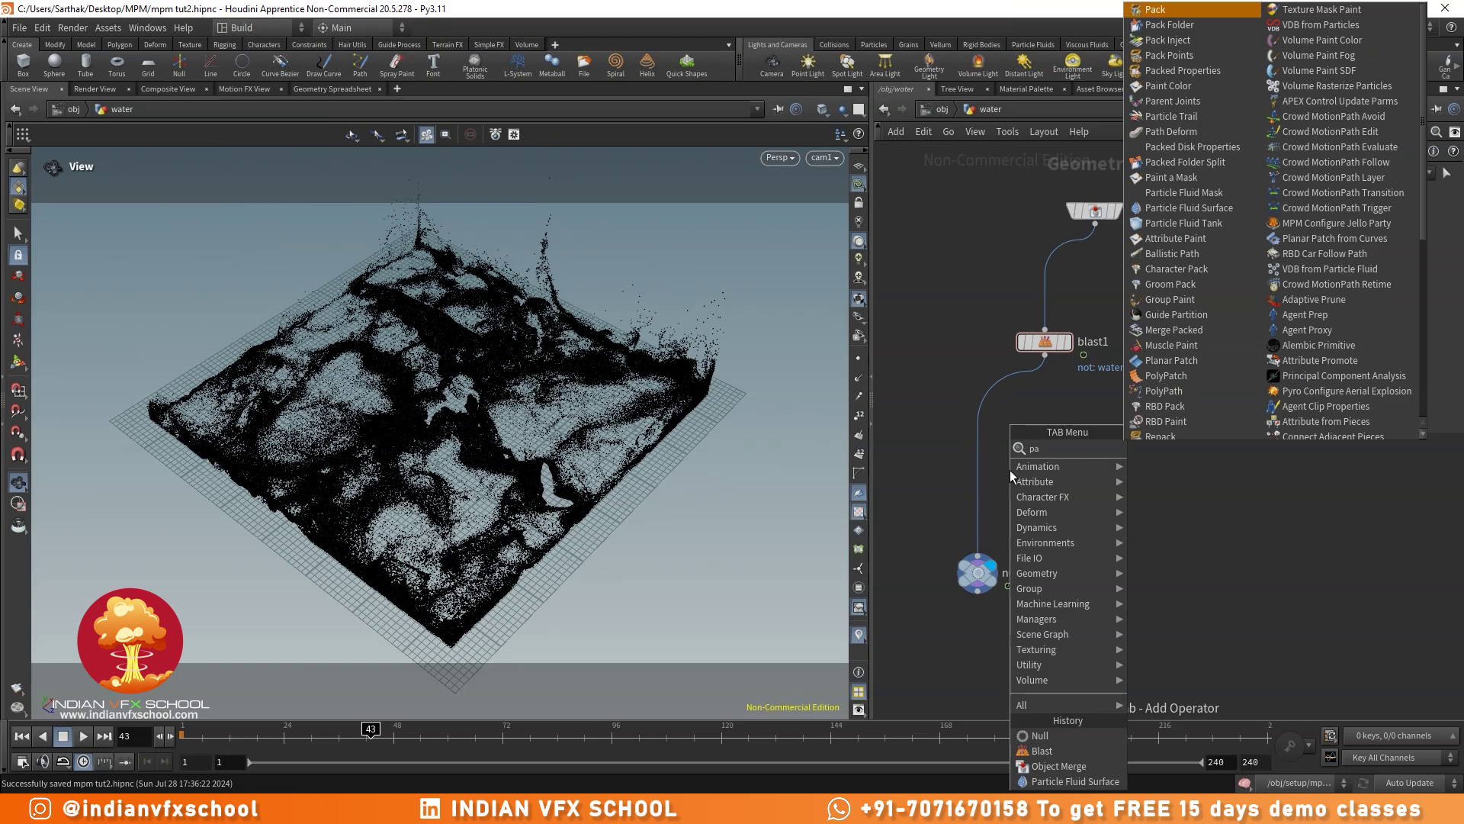
type("rtfl")
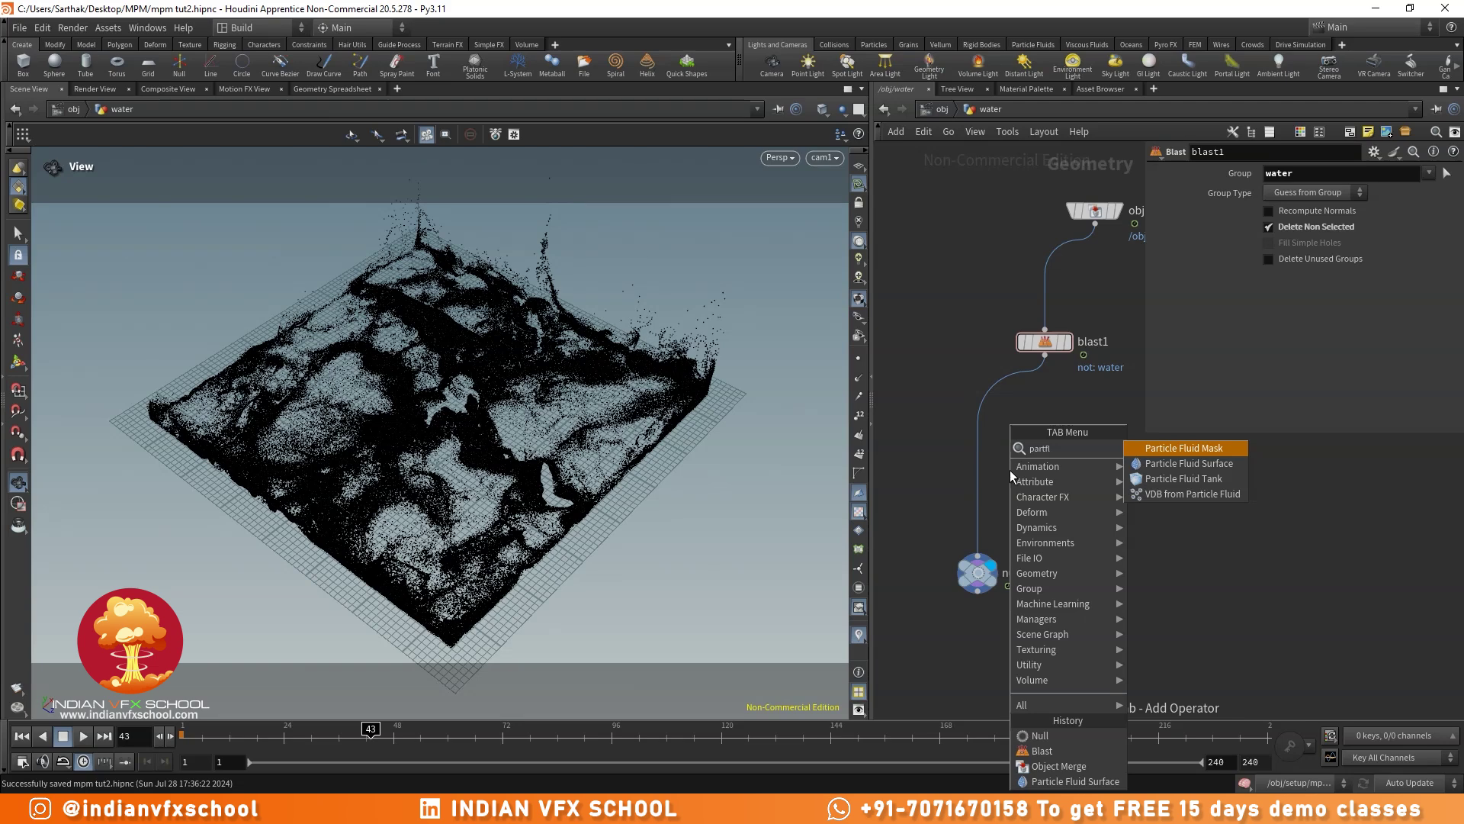
left_click(1188, 463)
left_click(1028, 488)
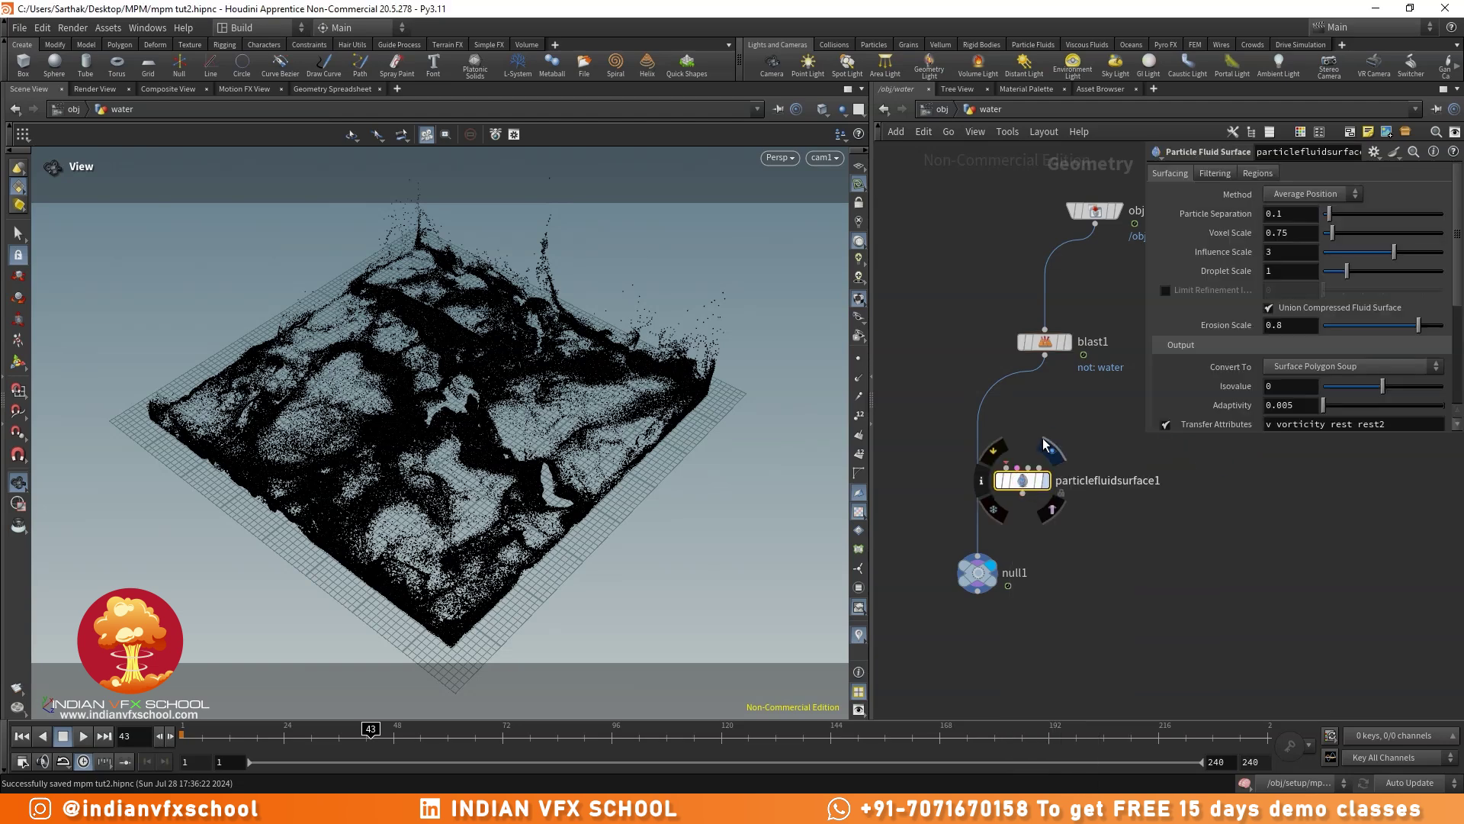
middle_click_drag(1056, 413, 1031, 422)
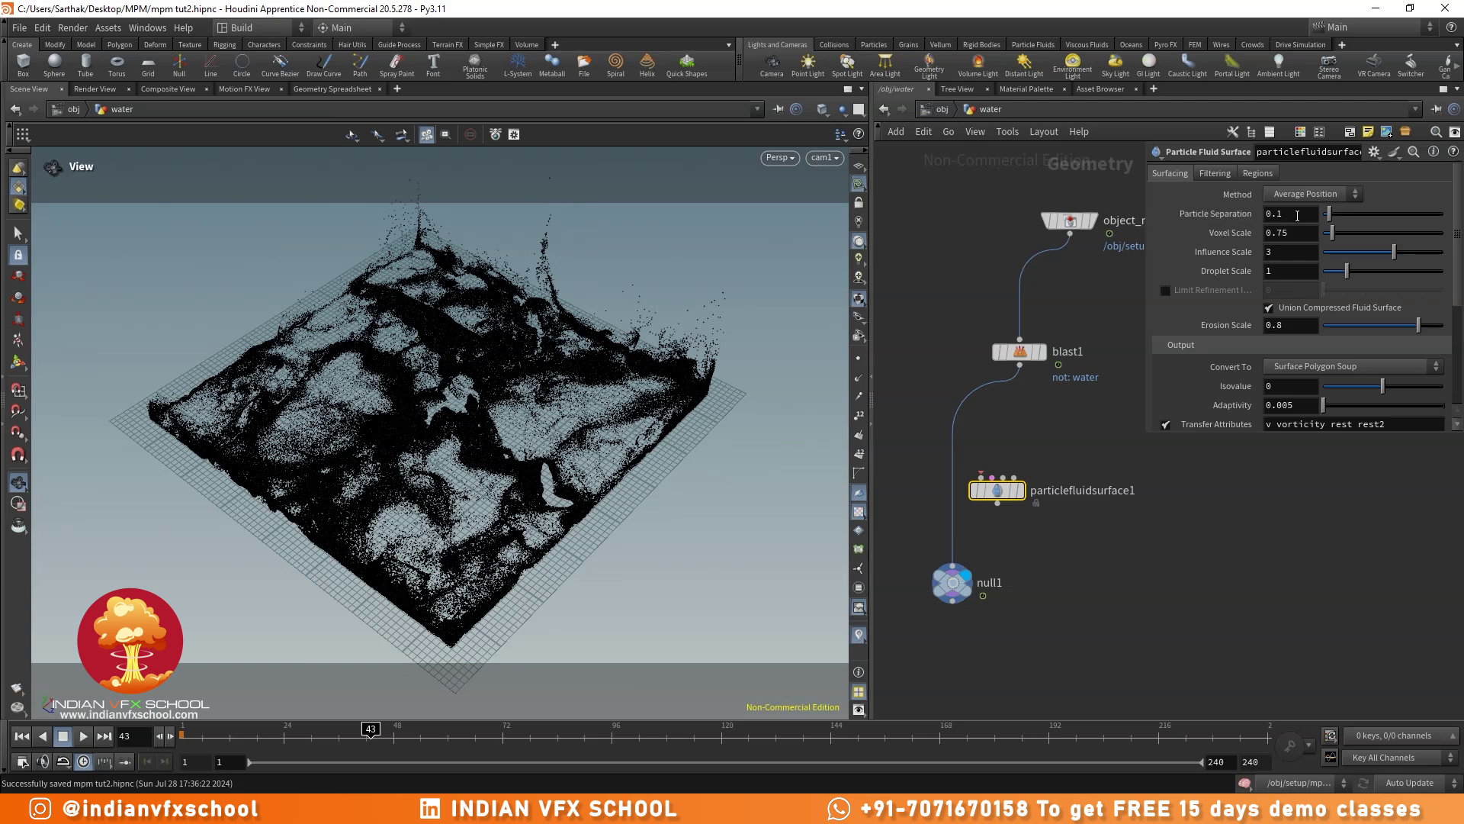
- Set the Particle Fluid Surface's Particle Separation to 0.01, Influence Scale to 2 and Droplet Scale to 0.8
key("BackSpace")
type("01")
key("Return")
left_click(1289, 253)
type("2")
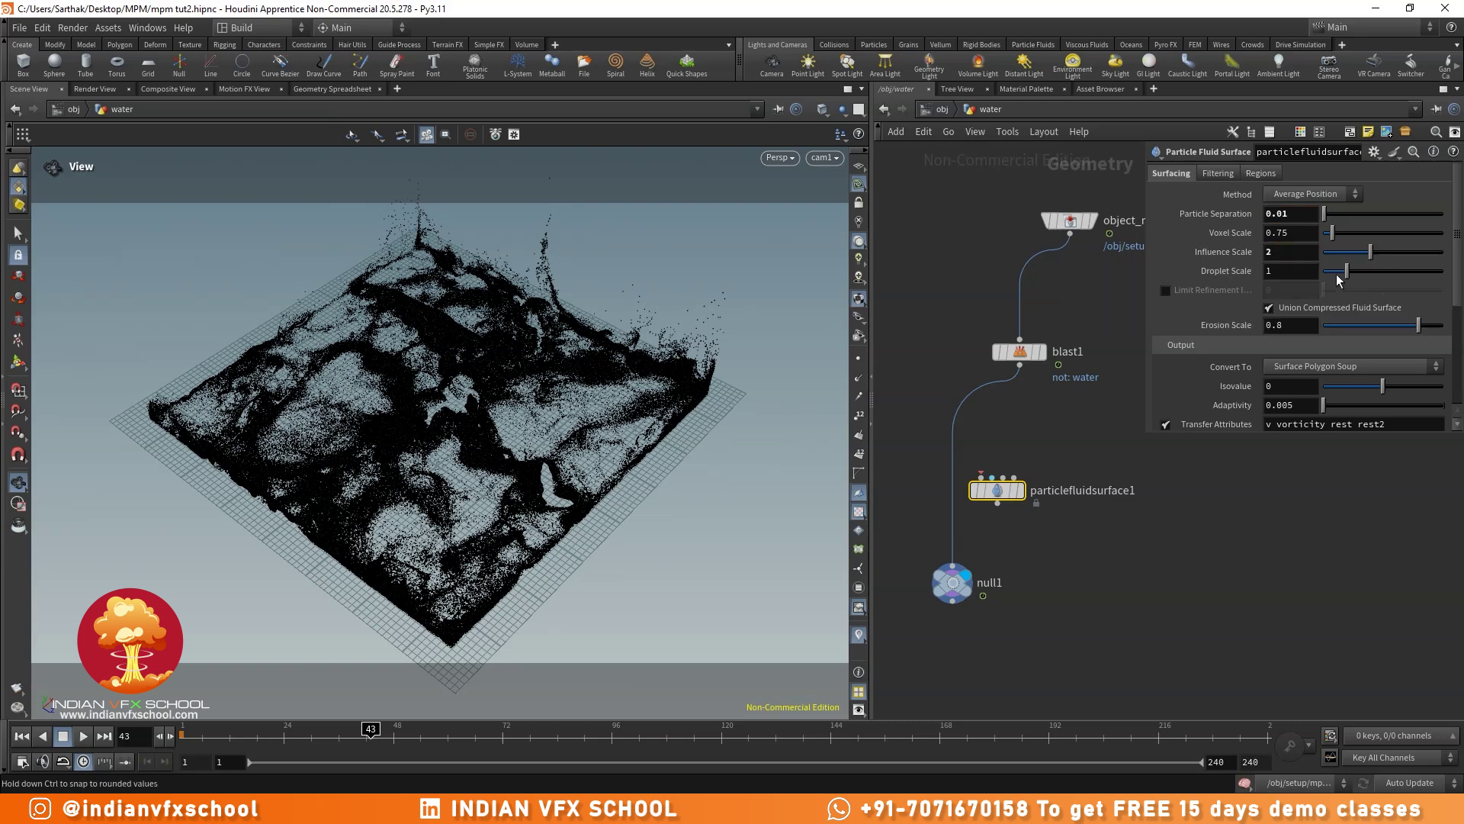
left_click(1288, 271)
key("BackSpace")
type("8")
key("Return")
left_click(1213, 548)
left_click(1288, 213)
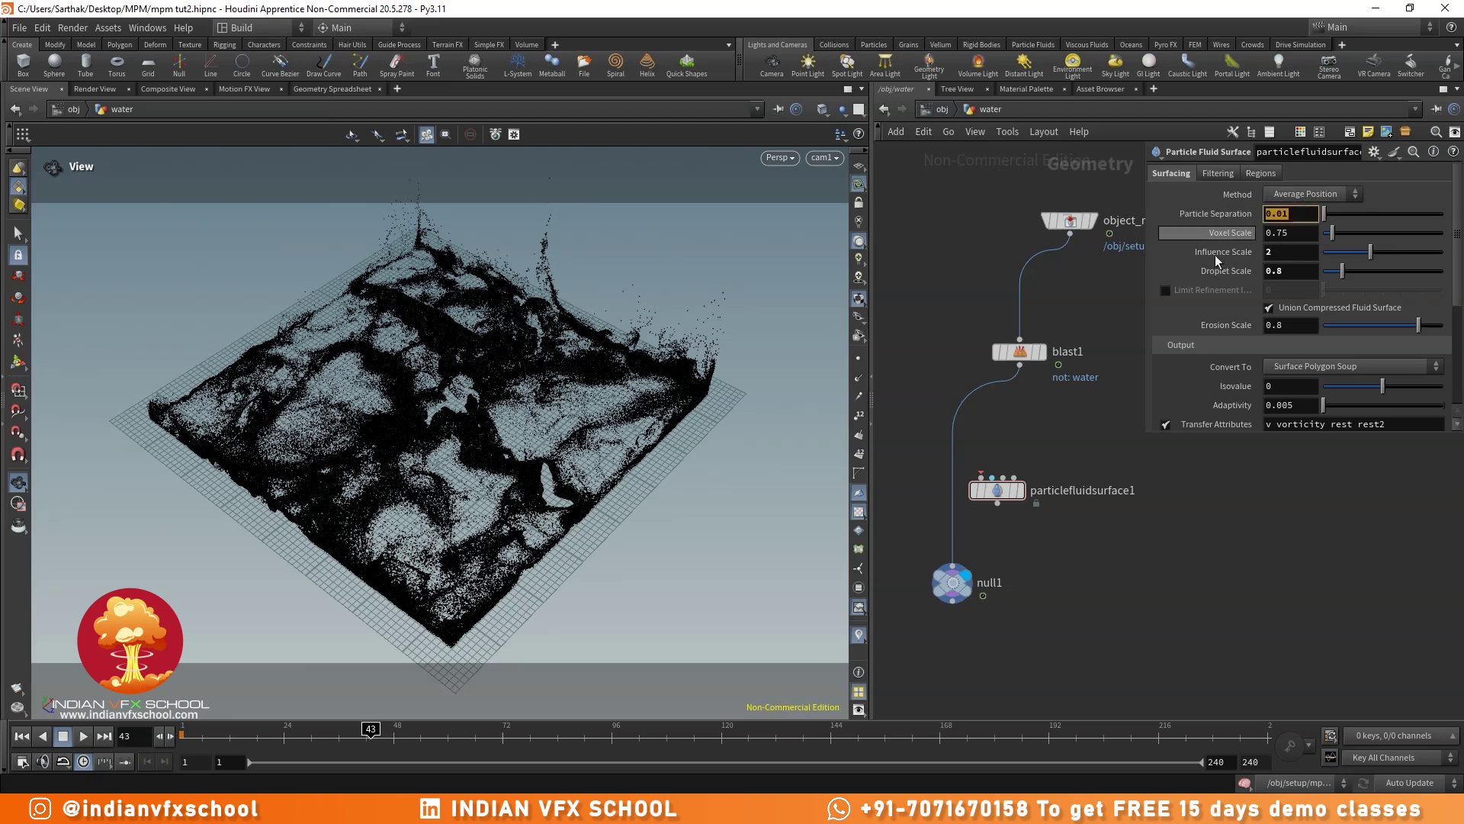
left_click(1136, 647)
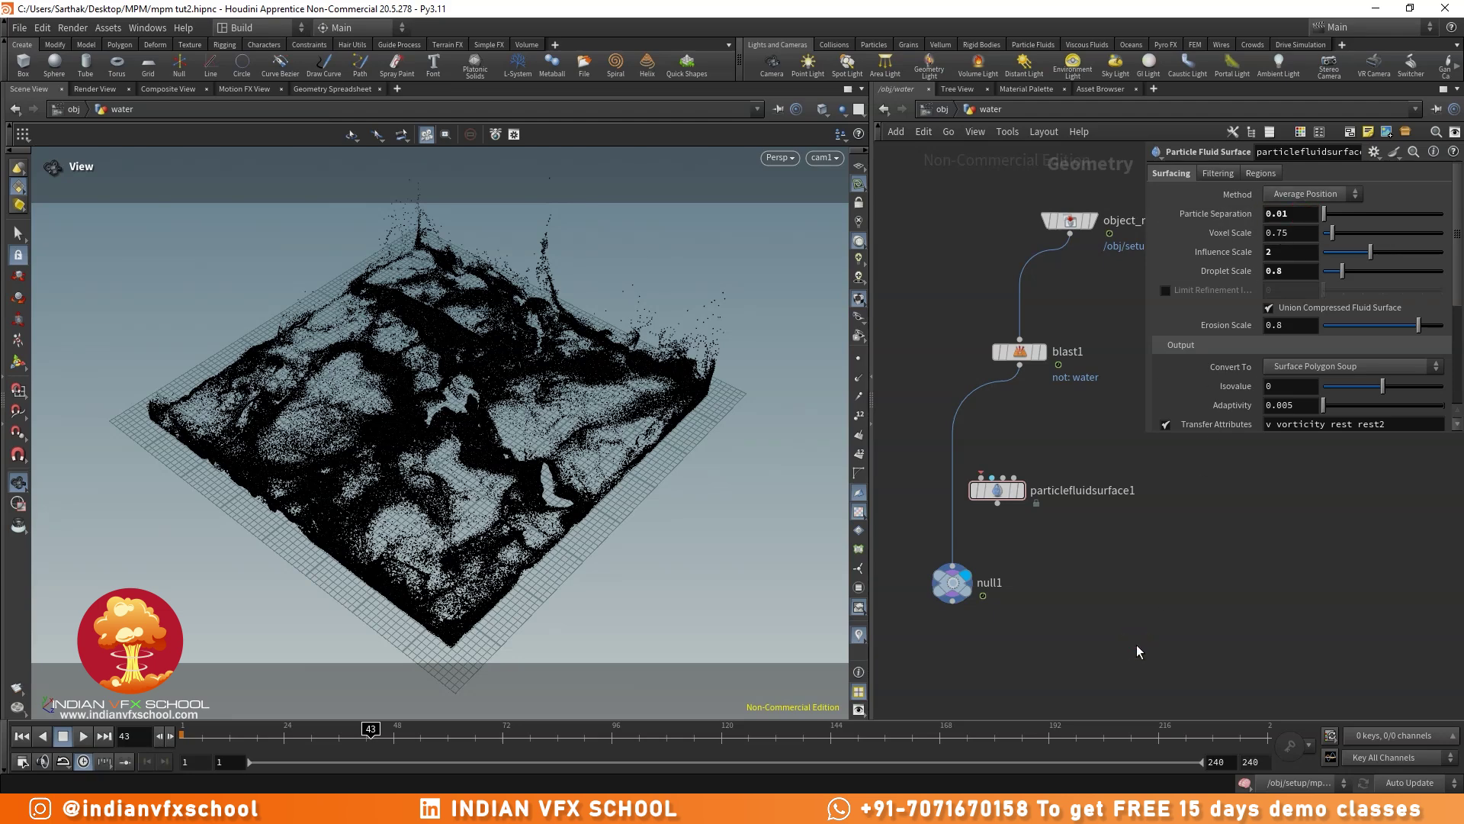
- Insert the Particle Fluid Surface node into the wire between the Blast and the Null
left_click_drag(995, 492, 954, 498)
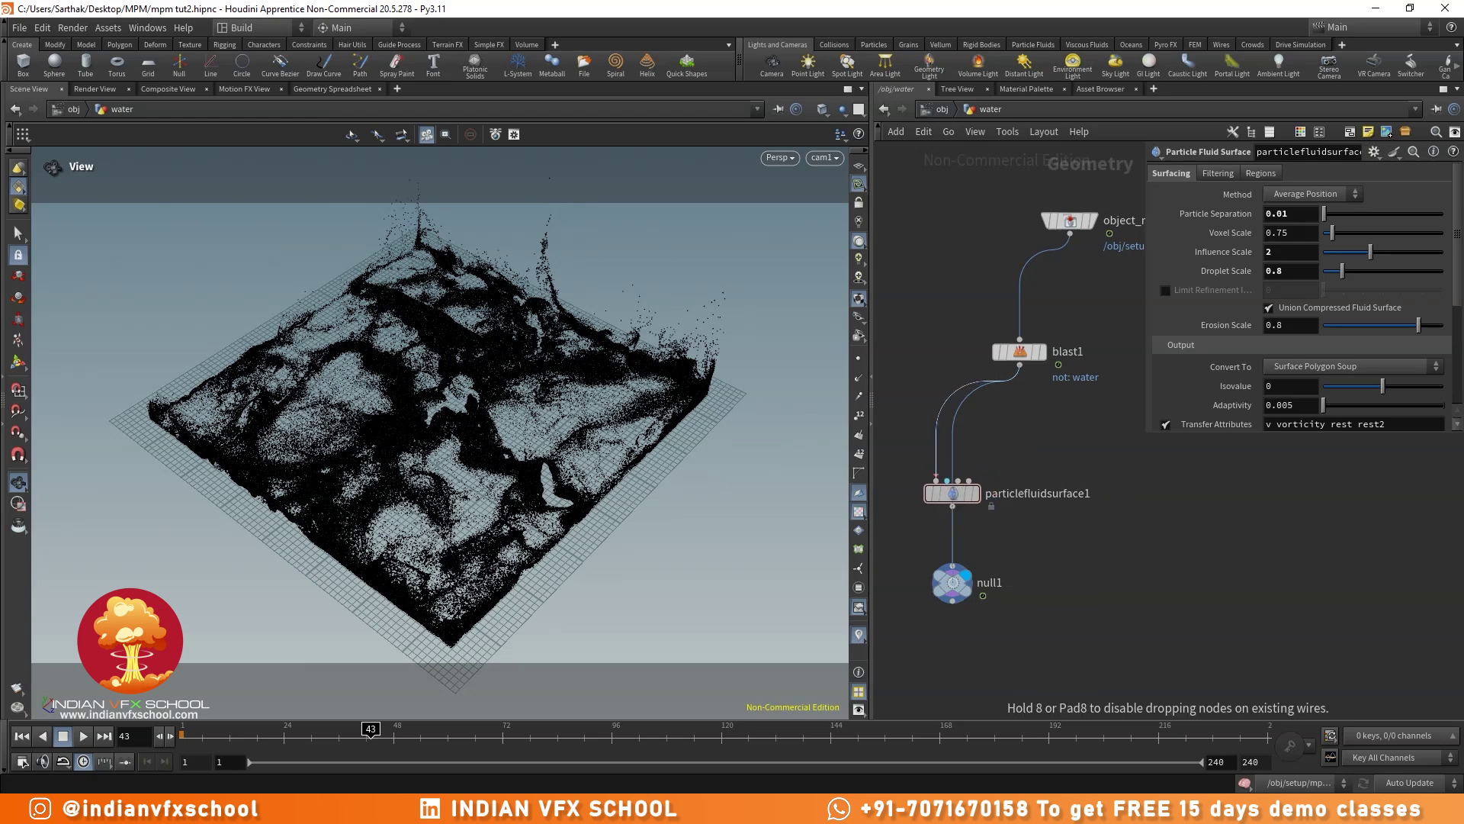
middle_click_drag(1098, 625, 1094, 566)
left_click(1063, 545)
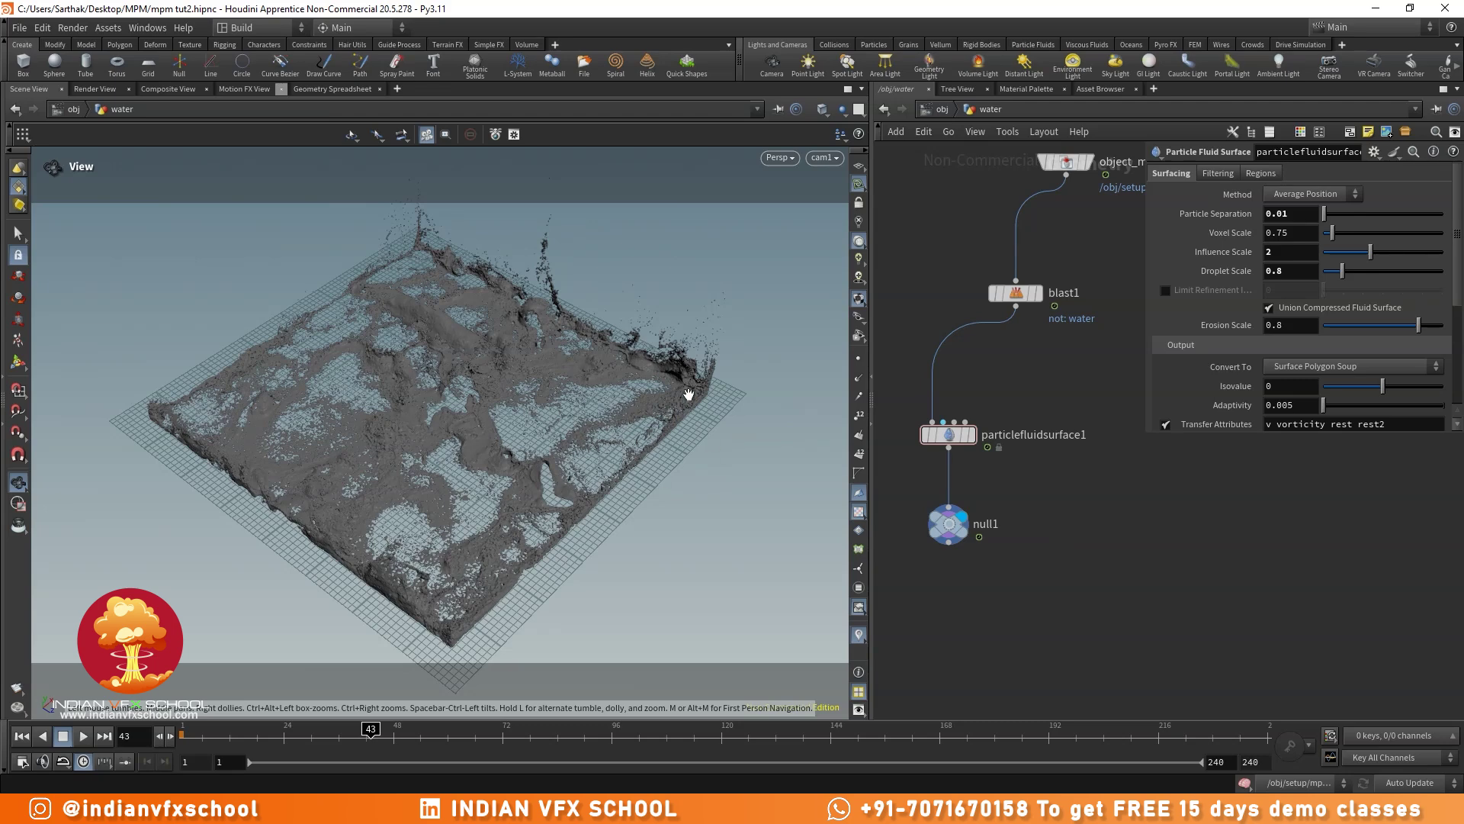
- Copy the Null node inside the water object and return to the object level
left_click(944, 109)
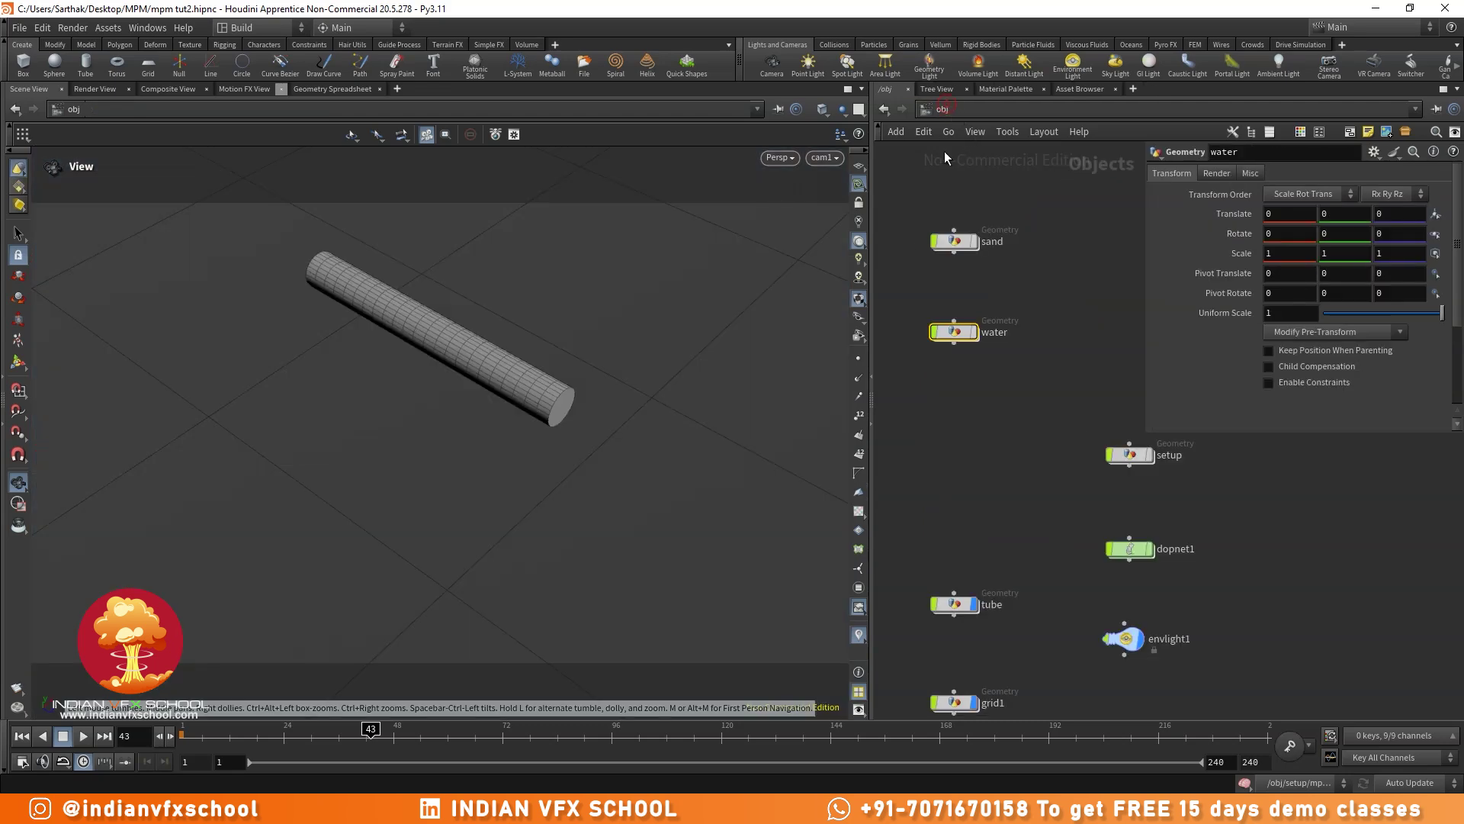
double_click(954, 332)
left_click(976, 449)
key("ctrl+c")
left_click(943, 109)
- Duplicate the water object, rename the copy water_color and place it a little below the original
left_click_drag(954, 335, 953, 392, "alt")
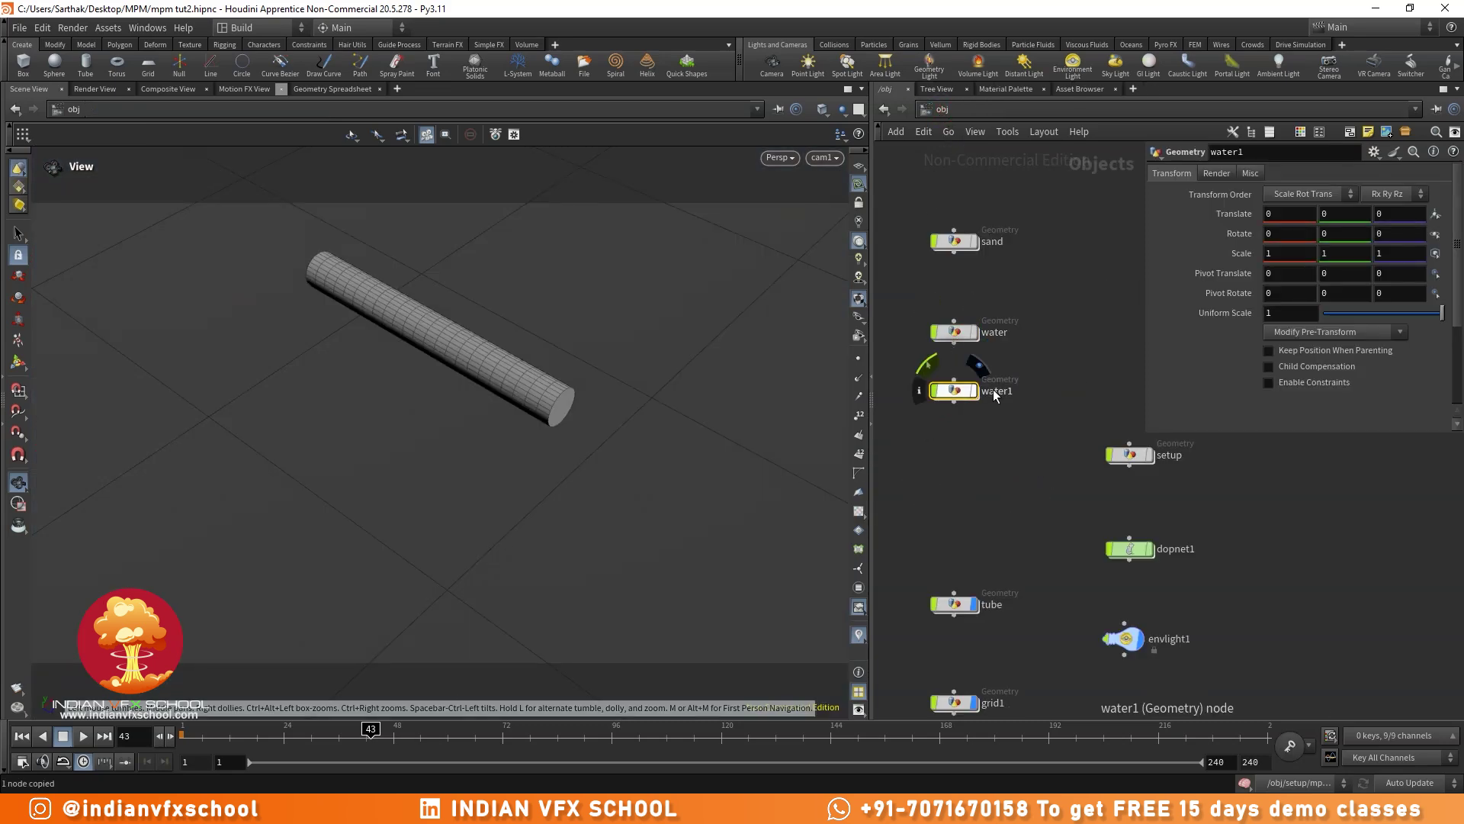
double_click(995, 391)
key("BackSpace")
type("_color")
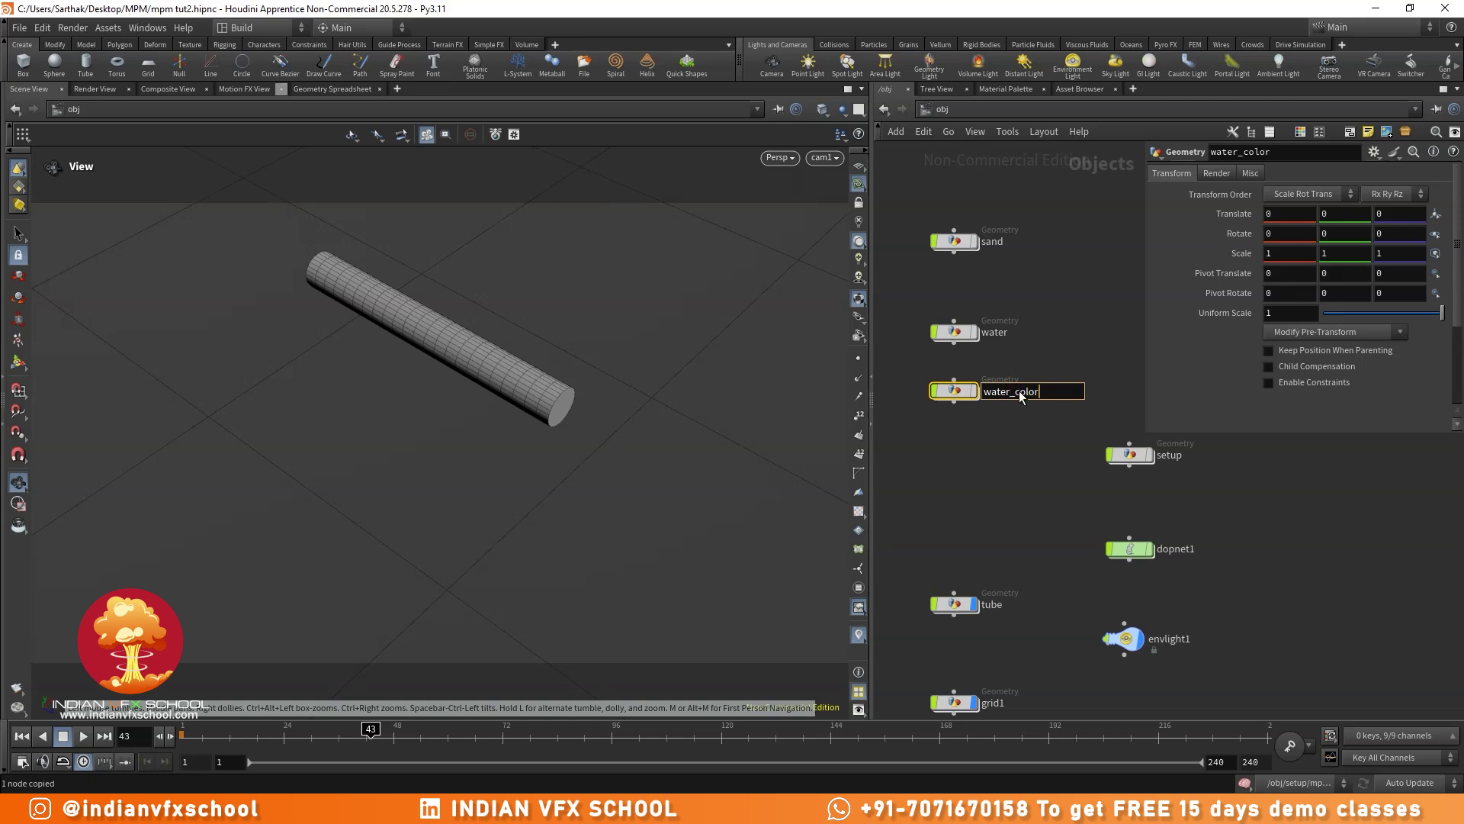
key("Return")
left_click_drag(957, 391, 961, 419)
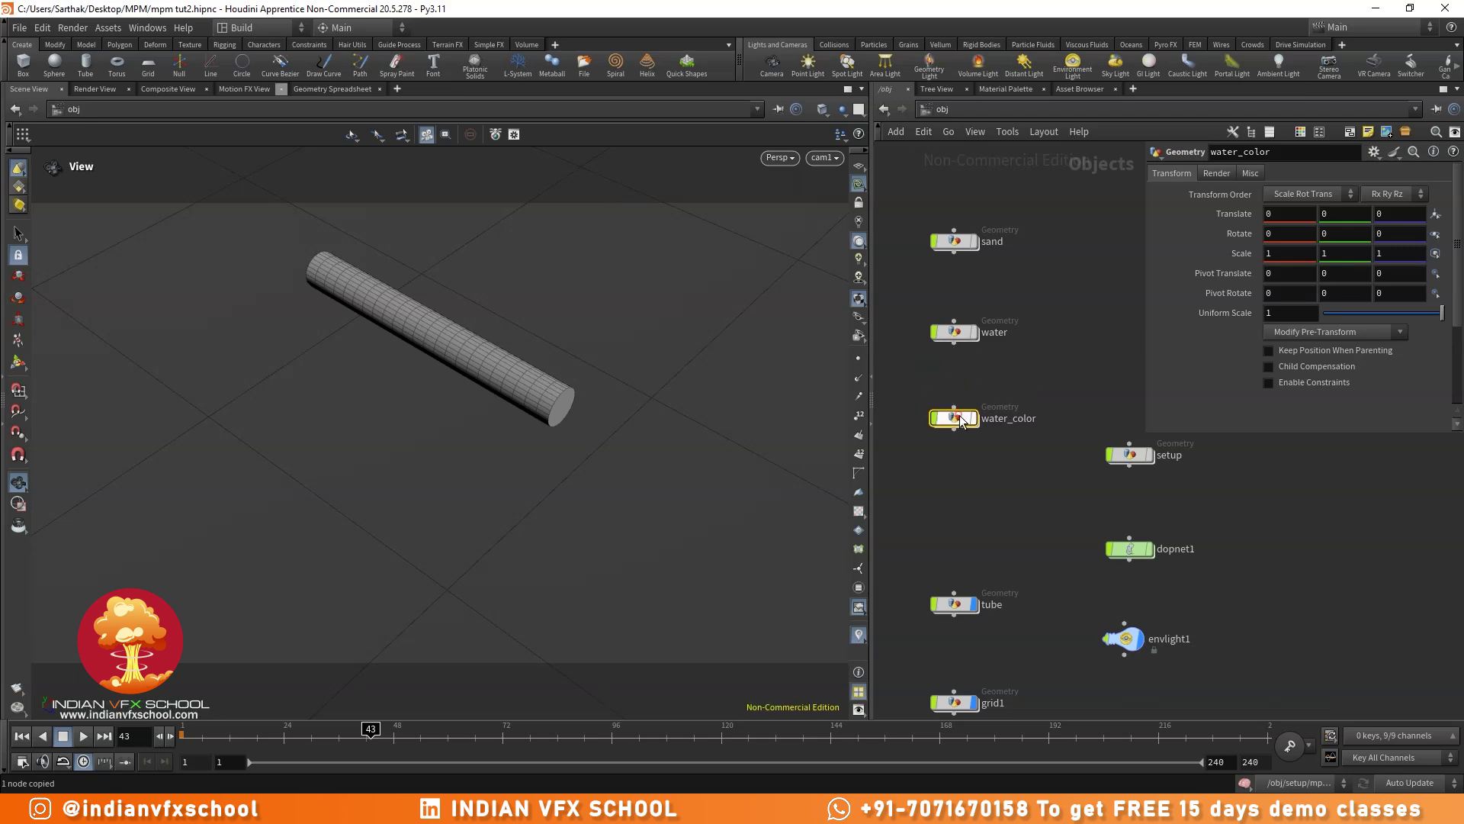
- Inside water_color, delete the Blast and Particle Fluid Surface nodes so the Object Merge feeds the Null directly
double_click(961, 418)
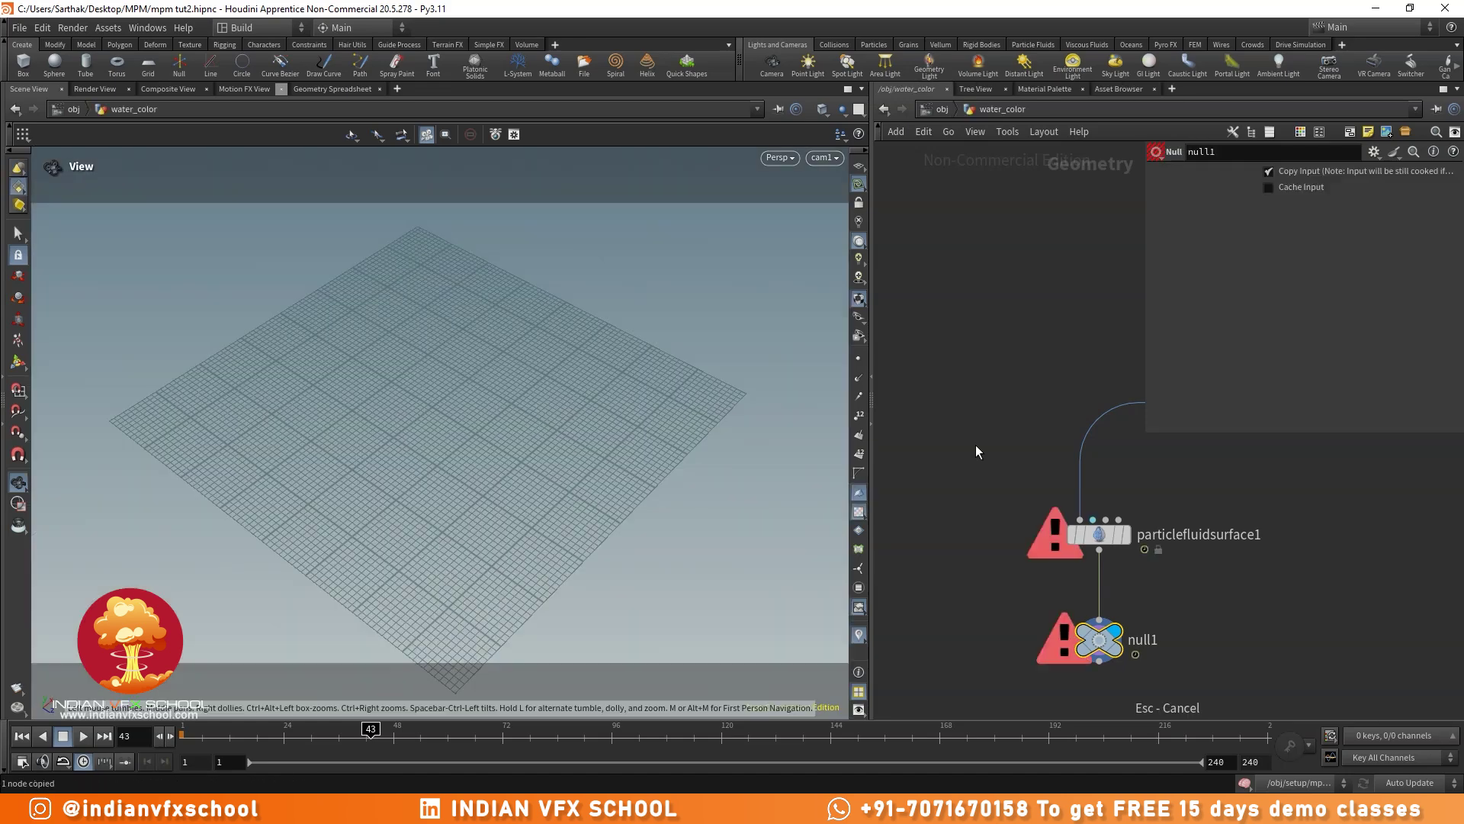
scroll(976, 445, "down", 3)
middle_click_drag(976, 445, 936, 469)
left_click_drag(966, 524, 1045, 423)
key("Delete")
middle_click_drag(1062, 422, 1021, 476)
scroll(998, 436, "up", 3)
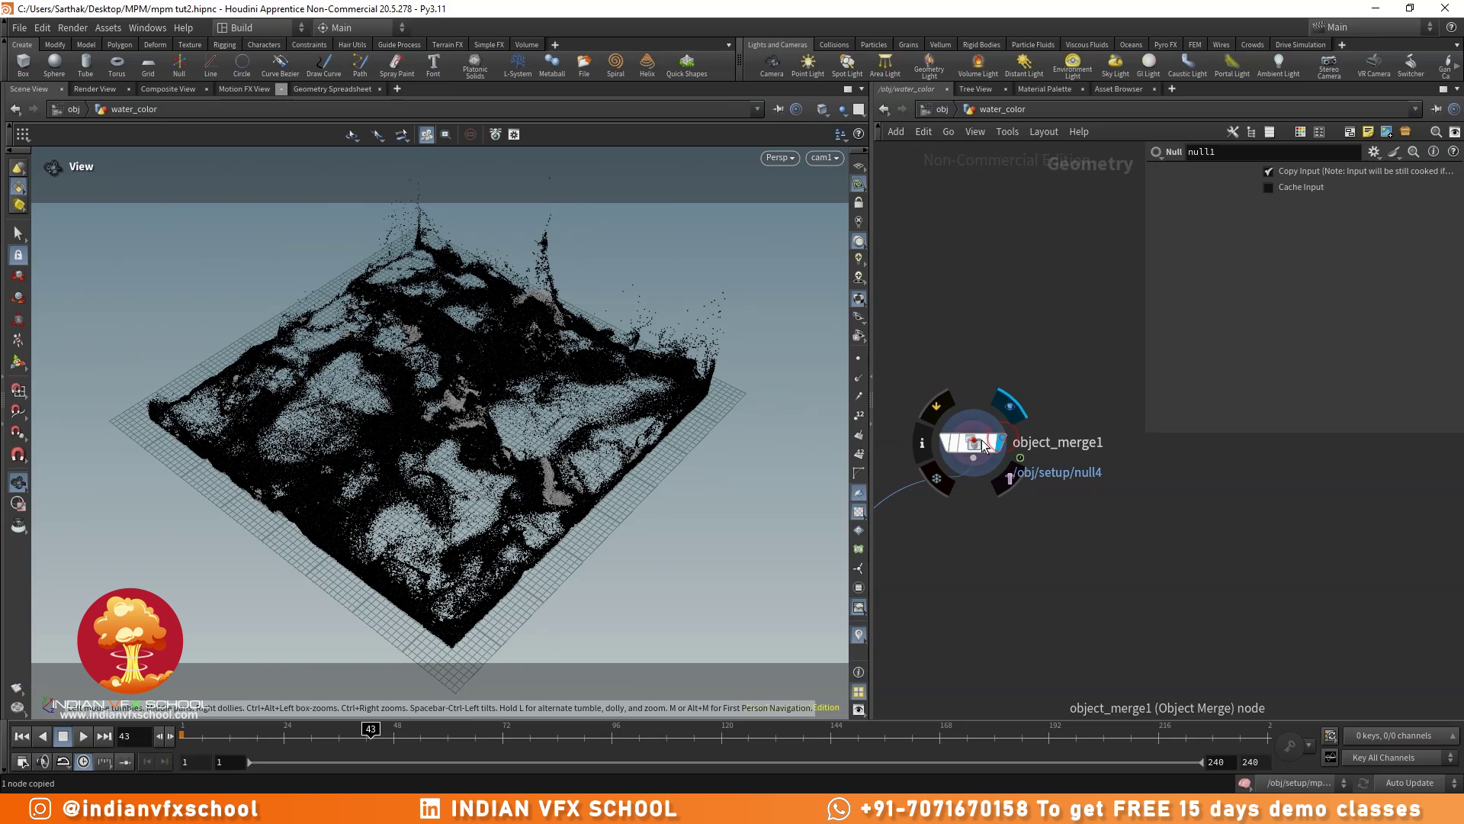
- Set Object 1 of water_color's Object Merge to the copied Null path, /obj/water/null1
left_click(973, 442)
double_click(1370, 214)
key("ctrl+v")
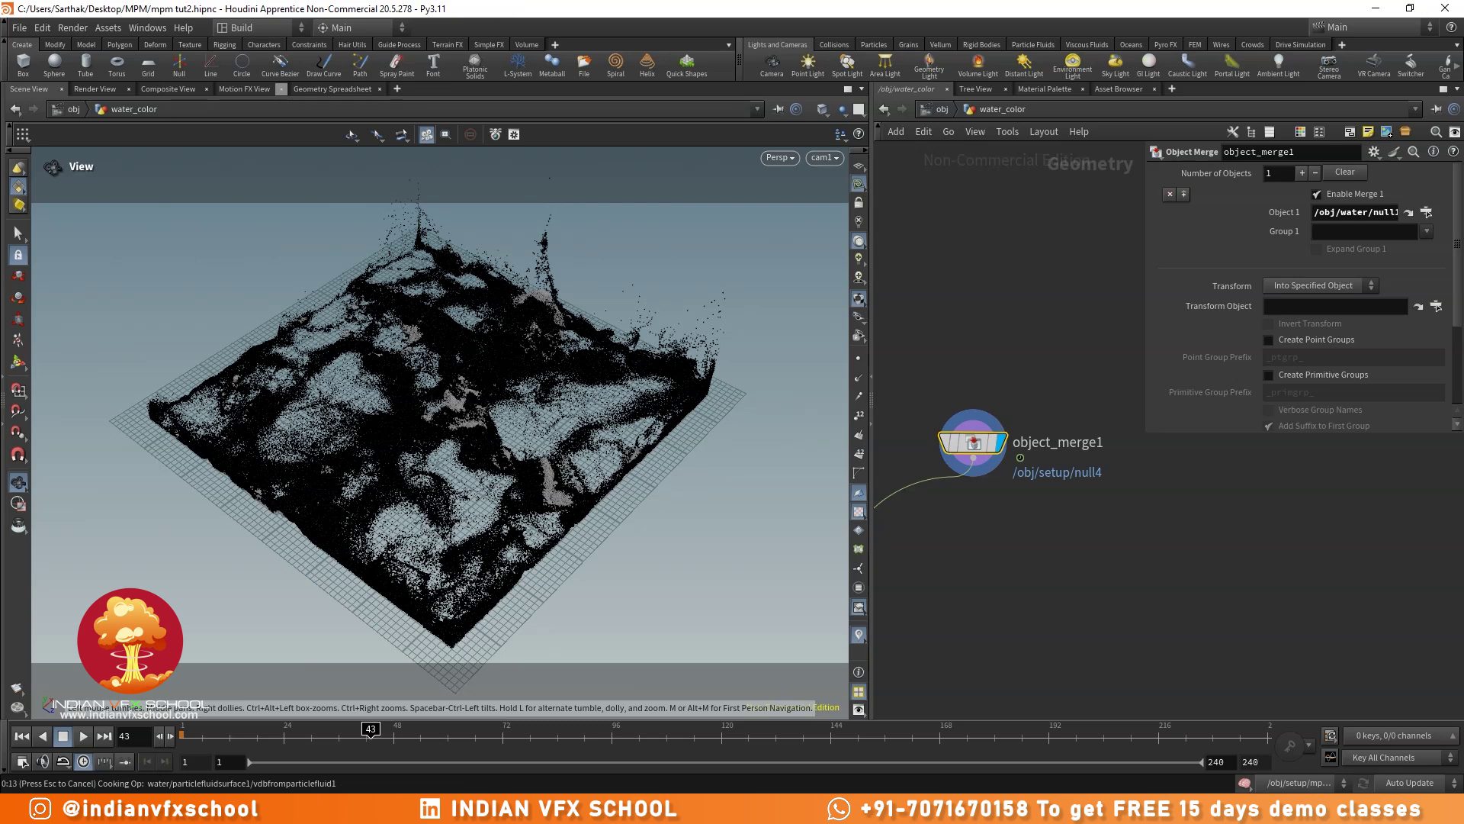
left_click(991, 564)
middle_click_drag(991, 564, 1054, 463)
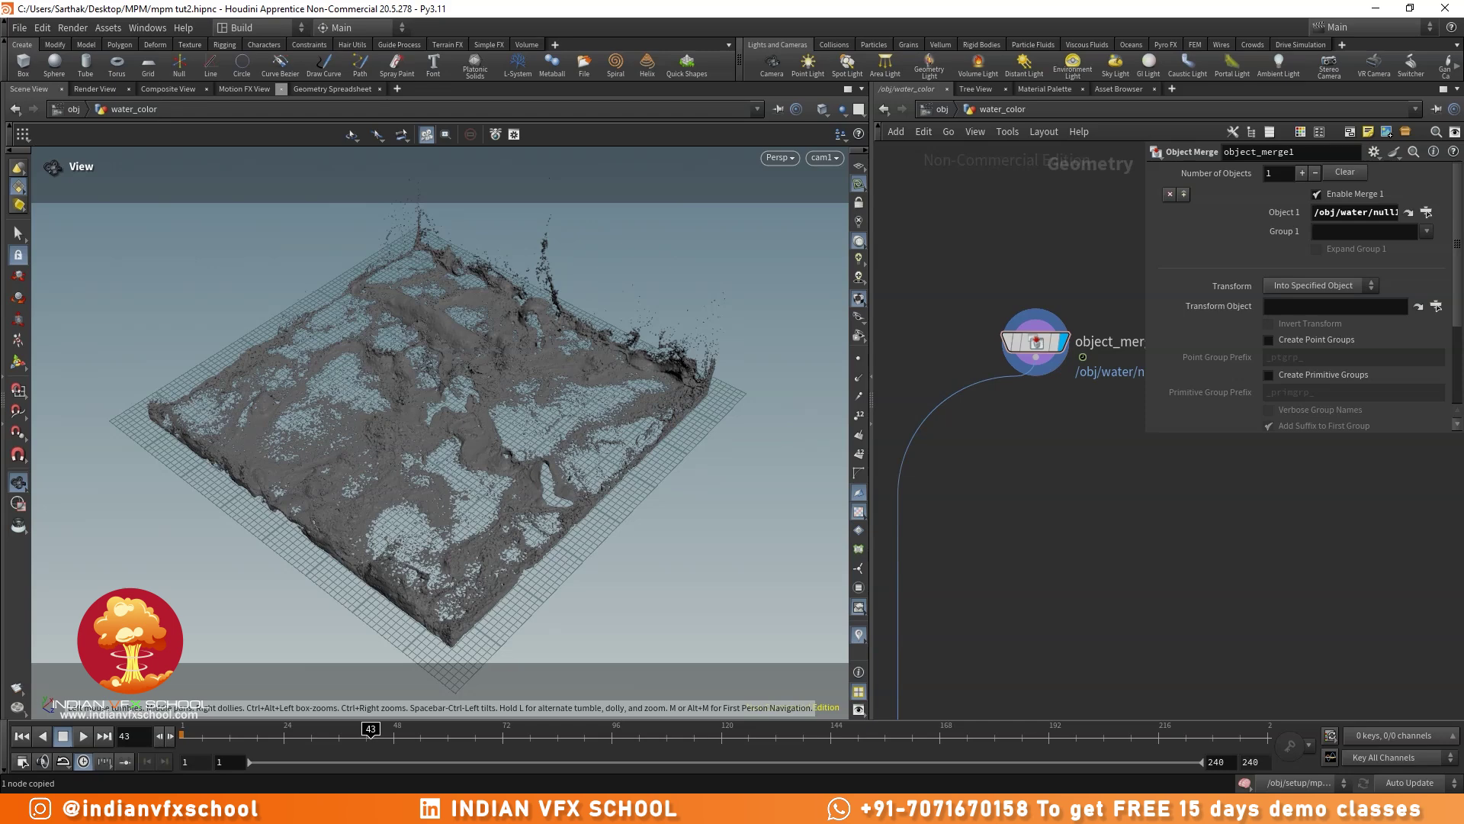
scroll(976, 526, "down", 4)
middle_click_drag(959, 633, 997, 528)
scroll(998, 528, "up", 4)
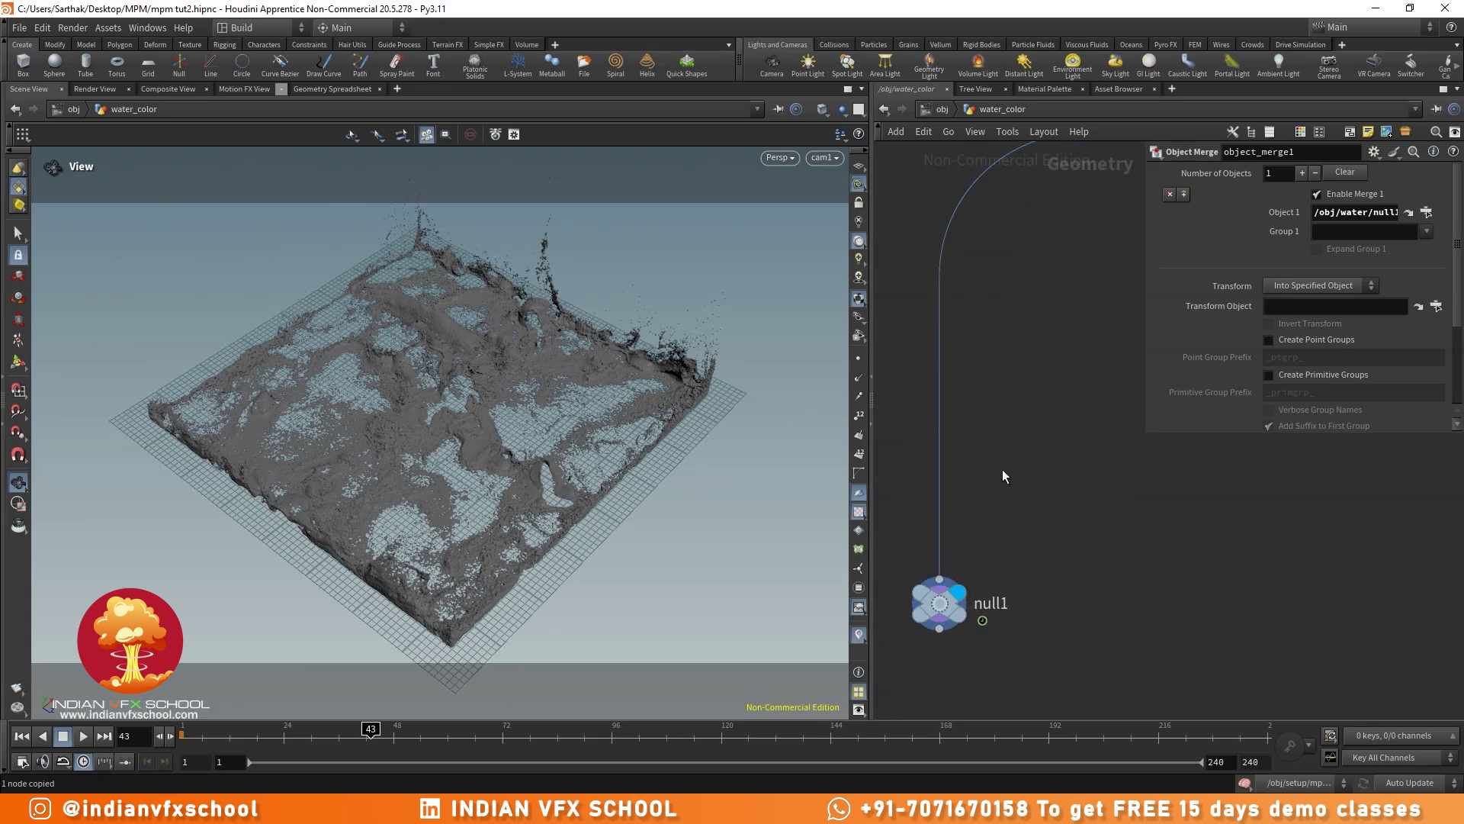
- Save the scene, return to the object level and turn on the sand object's display
key("ctrl+s")
left_click(942, 109)
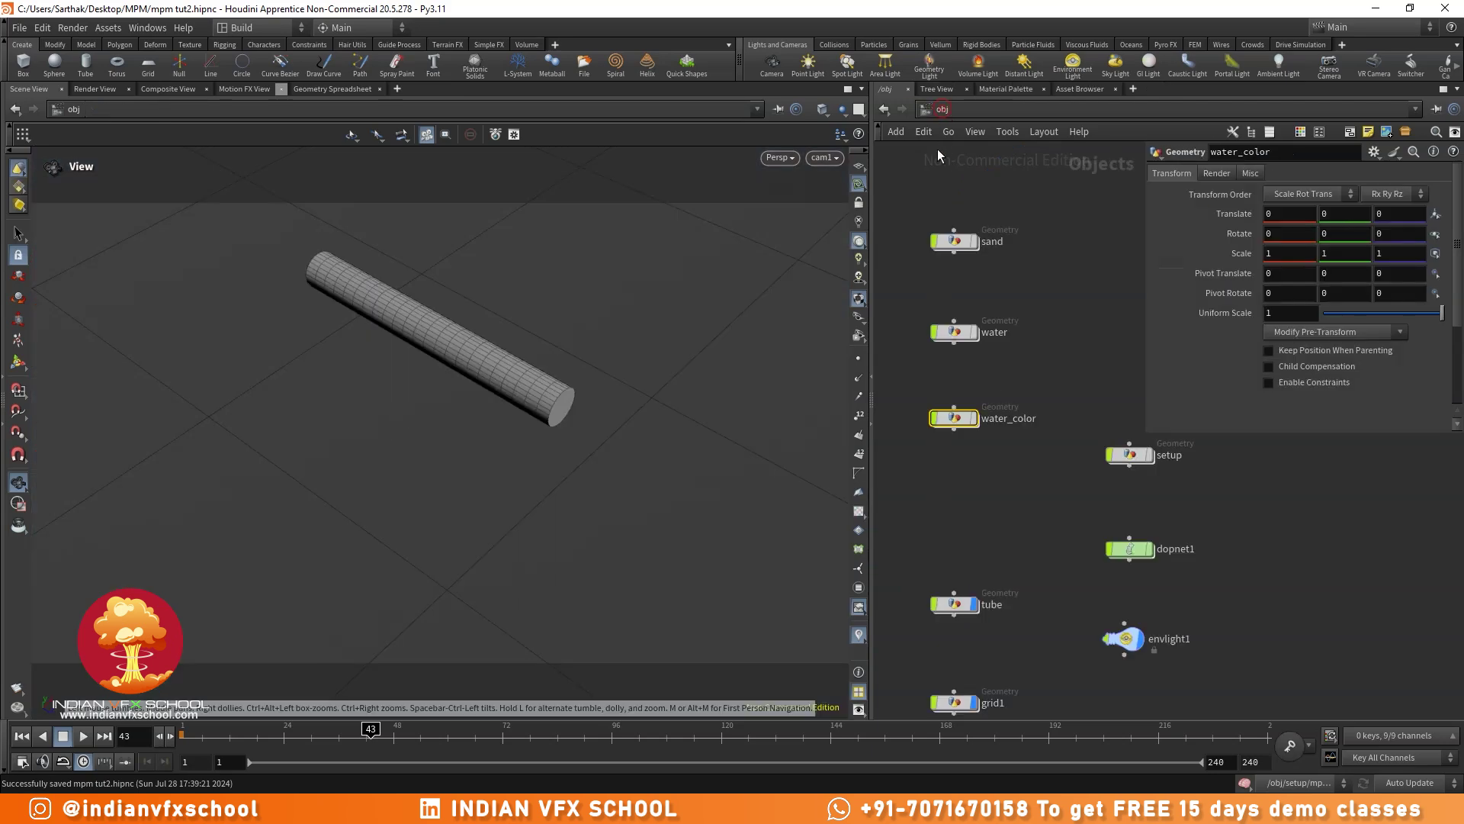
left_click(975, 242)
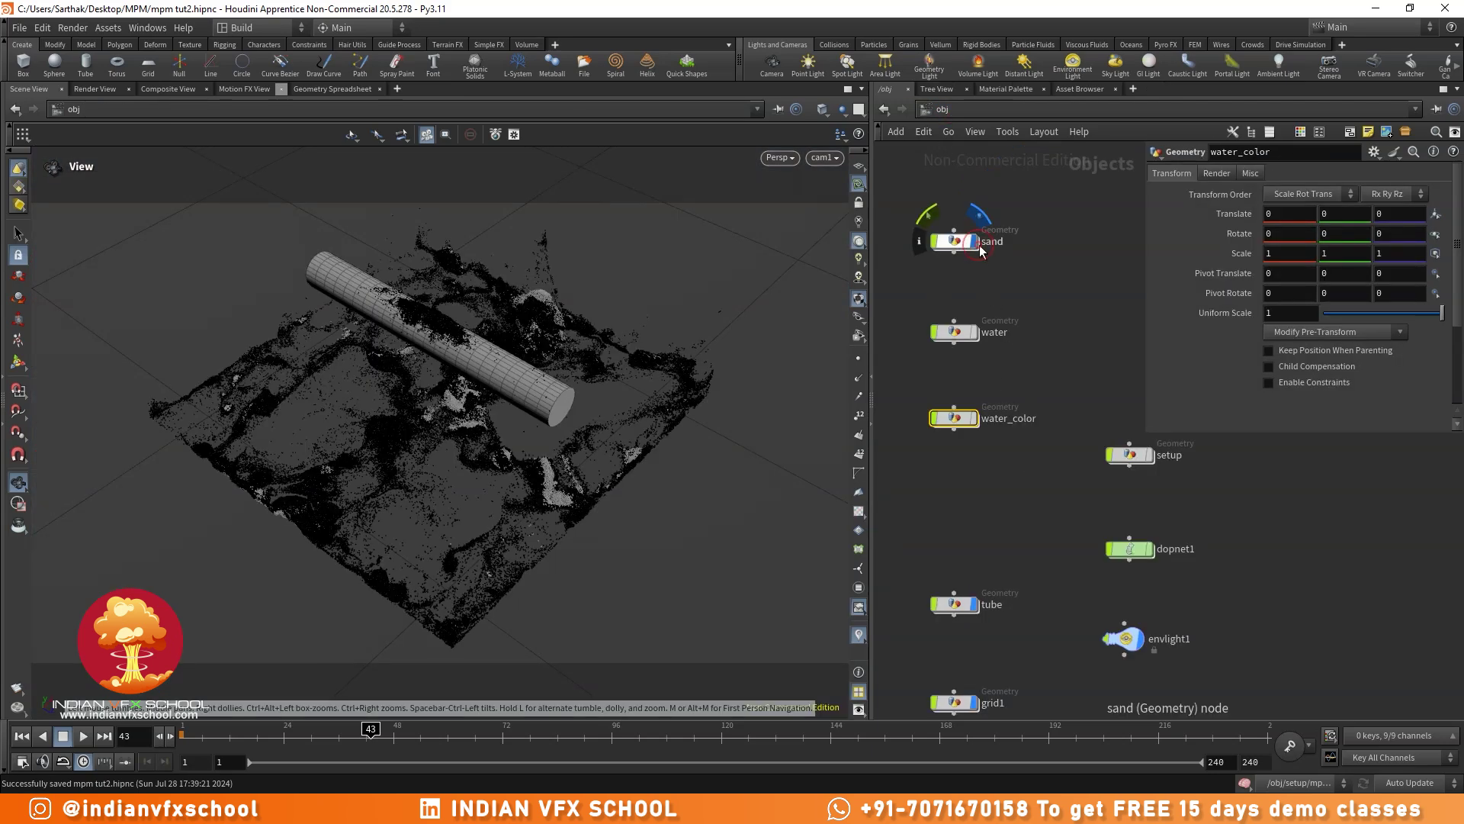
left_click(976, 332)
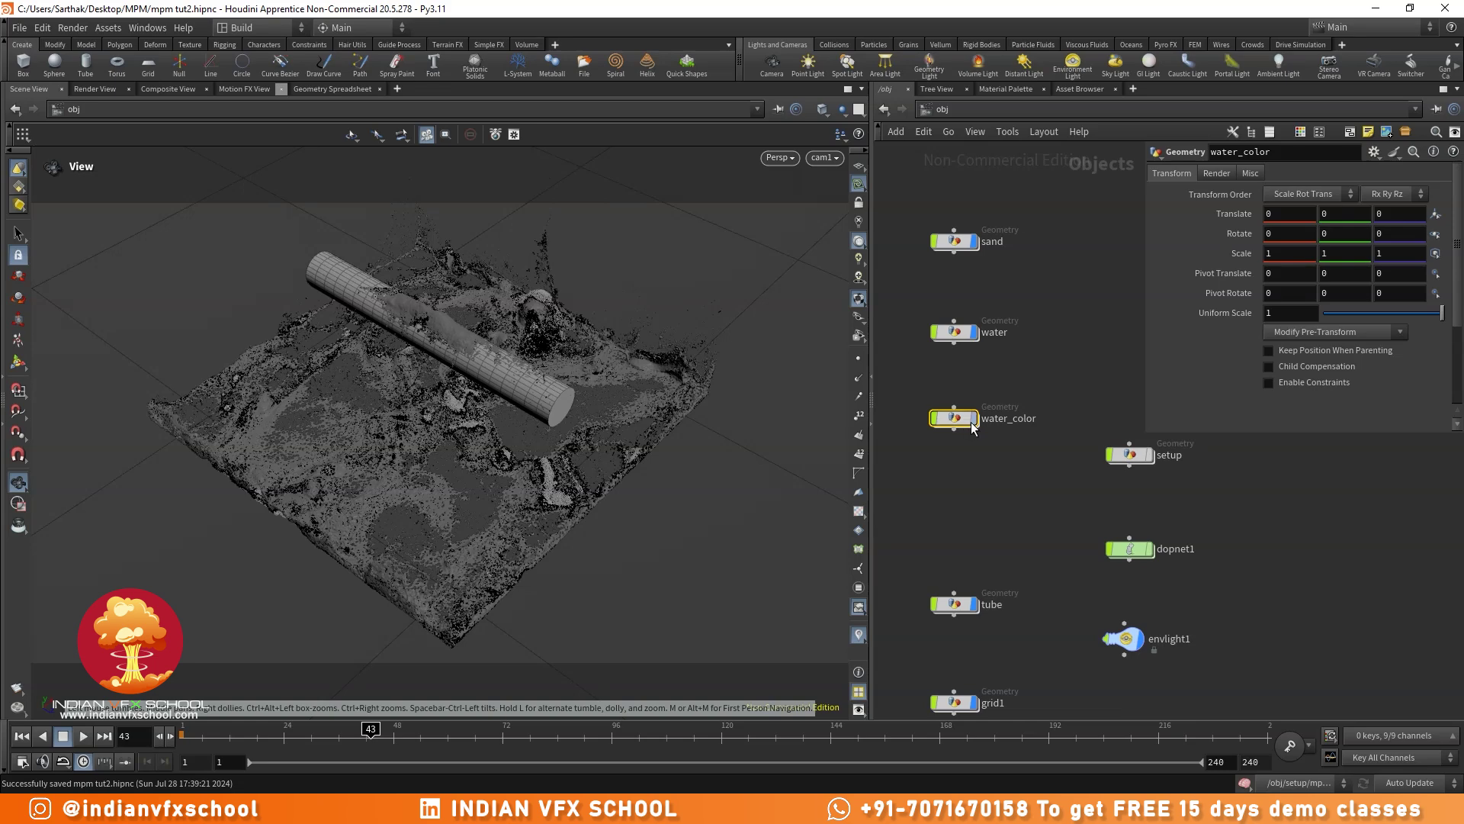
left_click(975, 418)
left_click(975, 419)
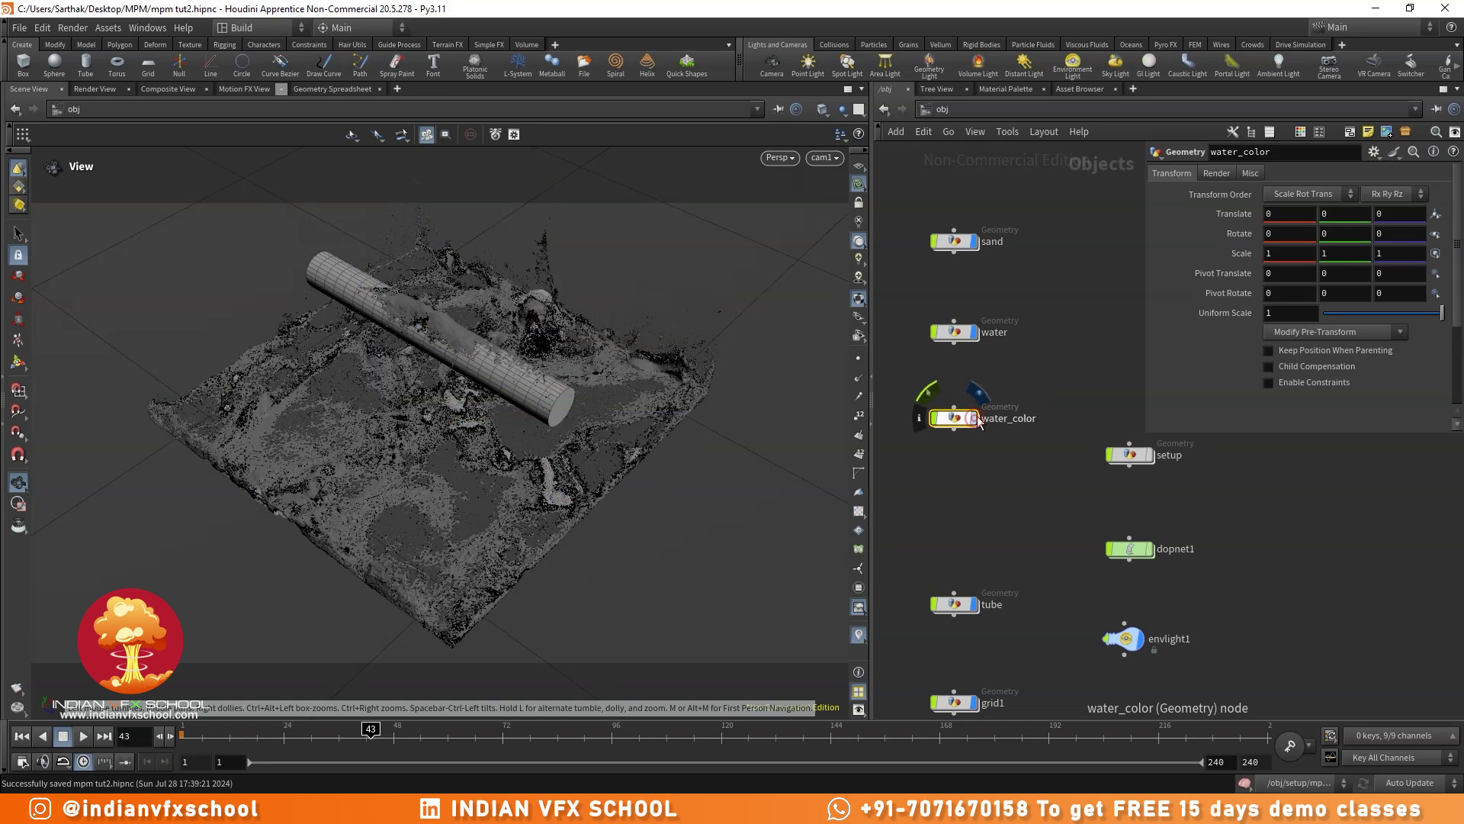
left_click(975, 333)
- Deselect the objects and save the scene file
left_click(1026, 289)
key("ctrl+s")
middle_click_drag(1019, 190, 1008, 232)
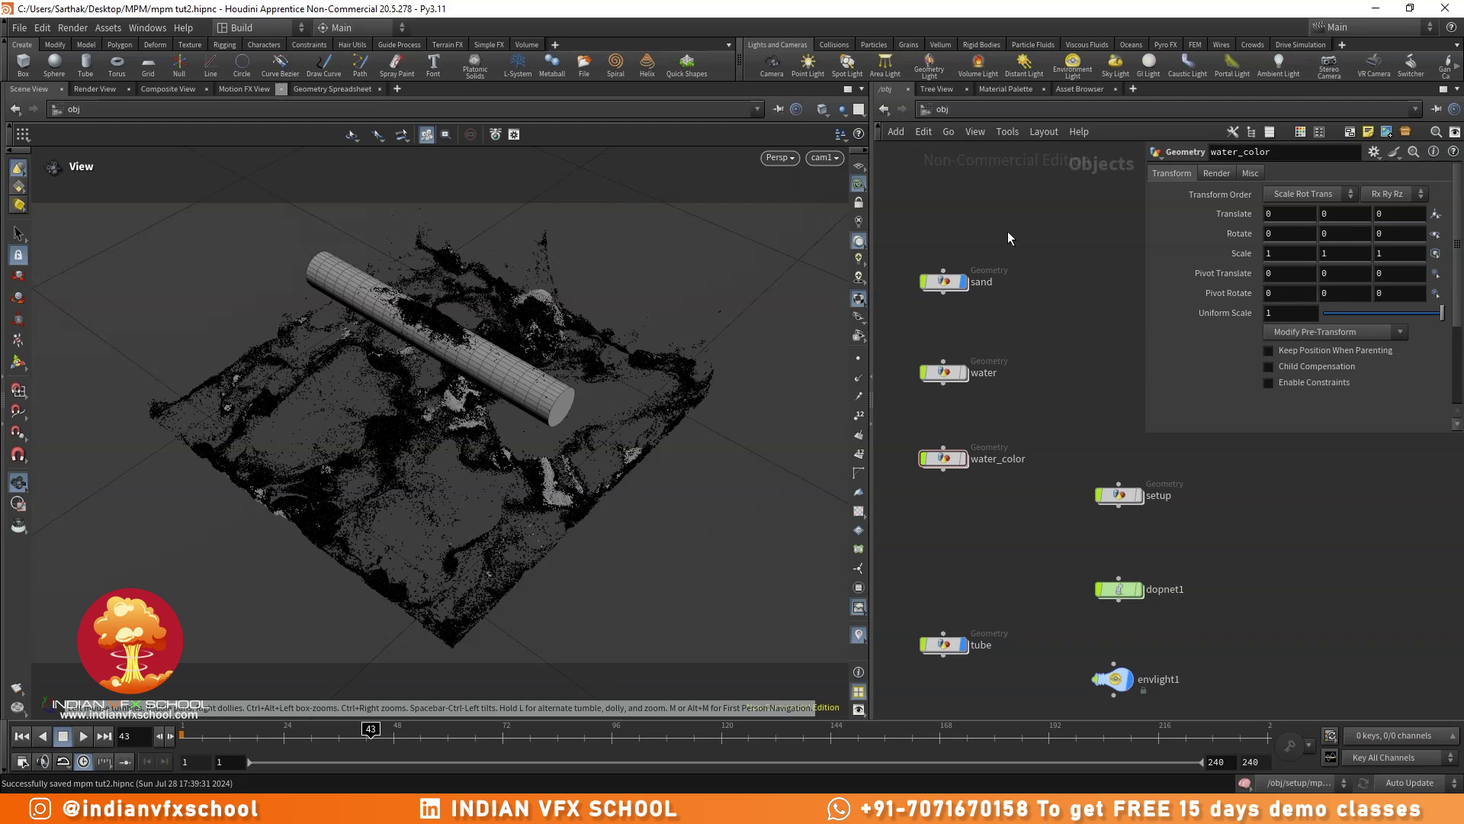
- Open the mat network and shrink the parameter overlay so the ground shader and empty space are accessible
left_click(999, 92)
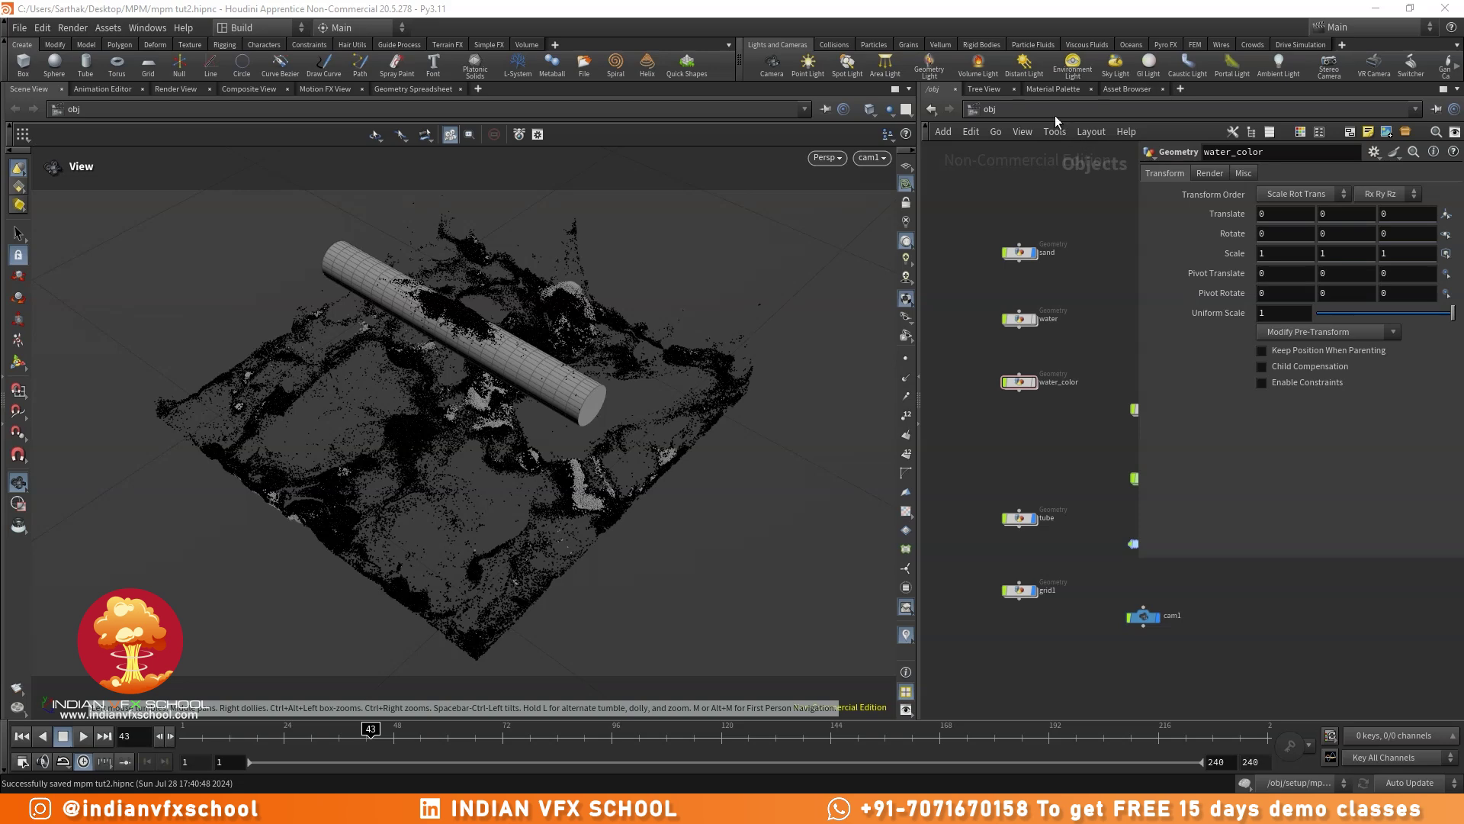
left_click(1058, 90)
double_click(1008, 389)
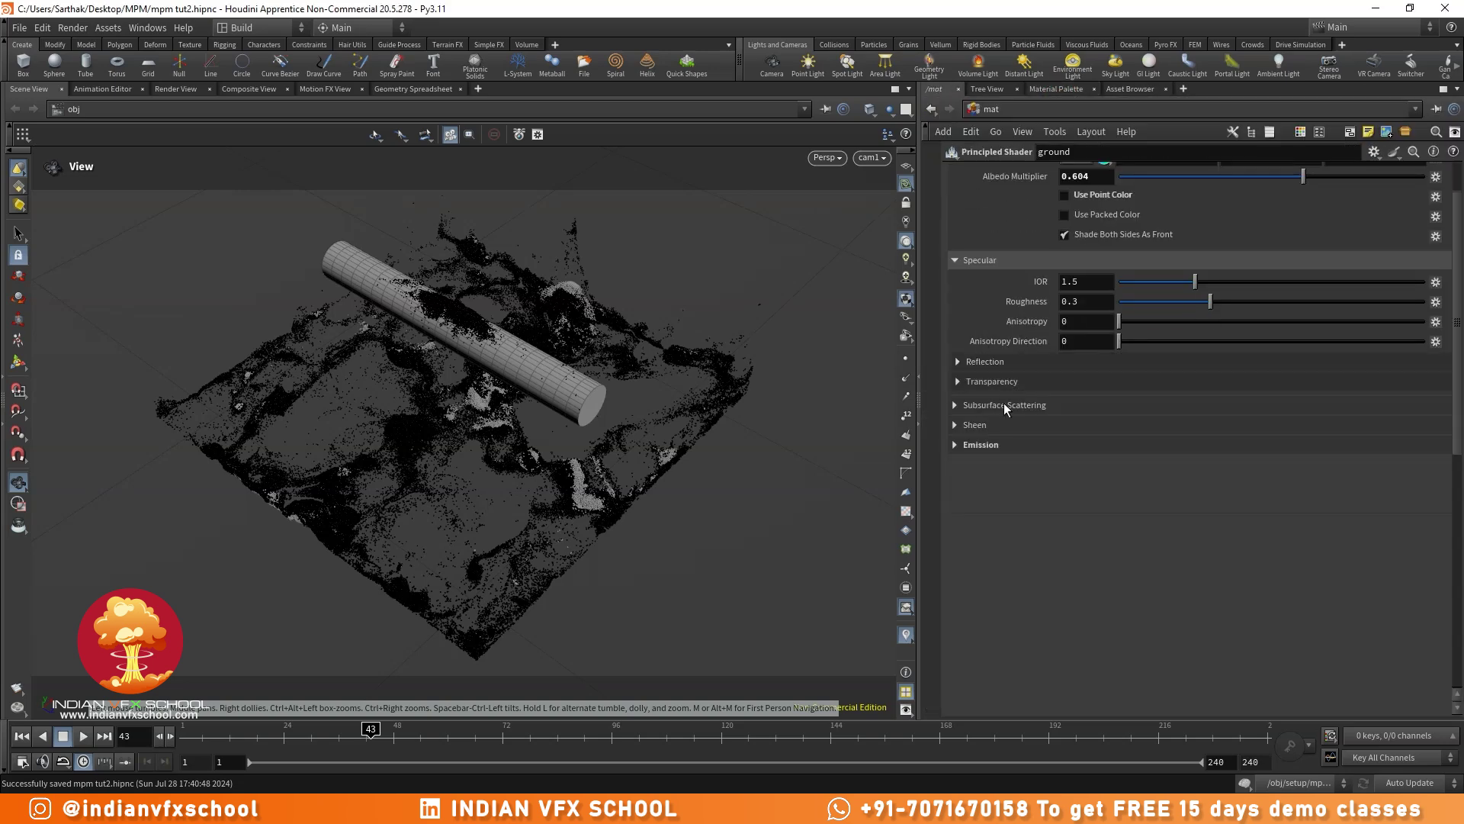
left_click_drag(944, 716, 1147, 446)
scroll(1037, 397, "down", 3)
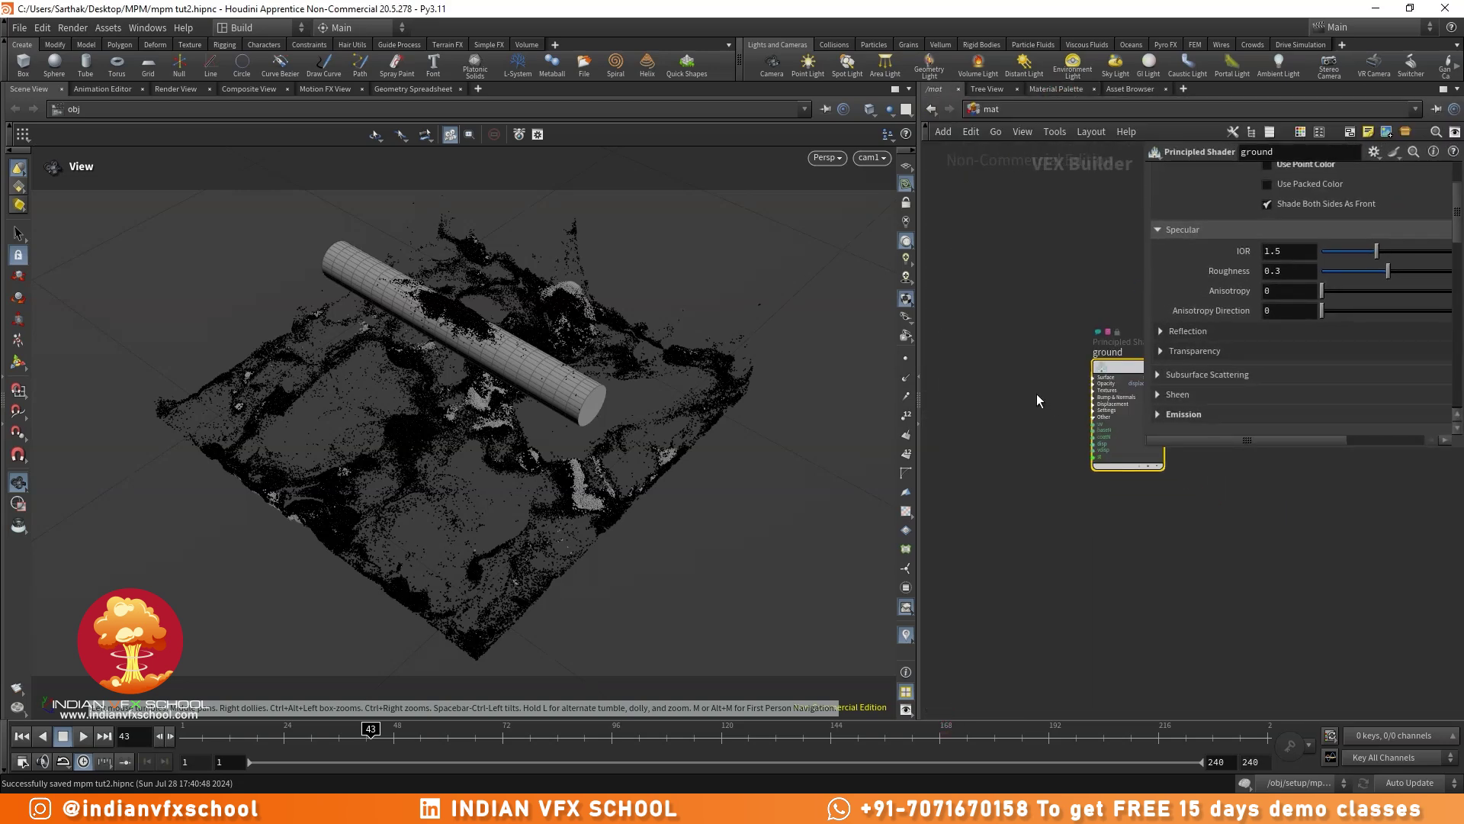
middle_click_drag(1039, 399, 965, 331)
- Add a Principled Shader node below the ground shader and name it dry_sand
key("Tab")
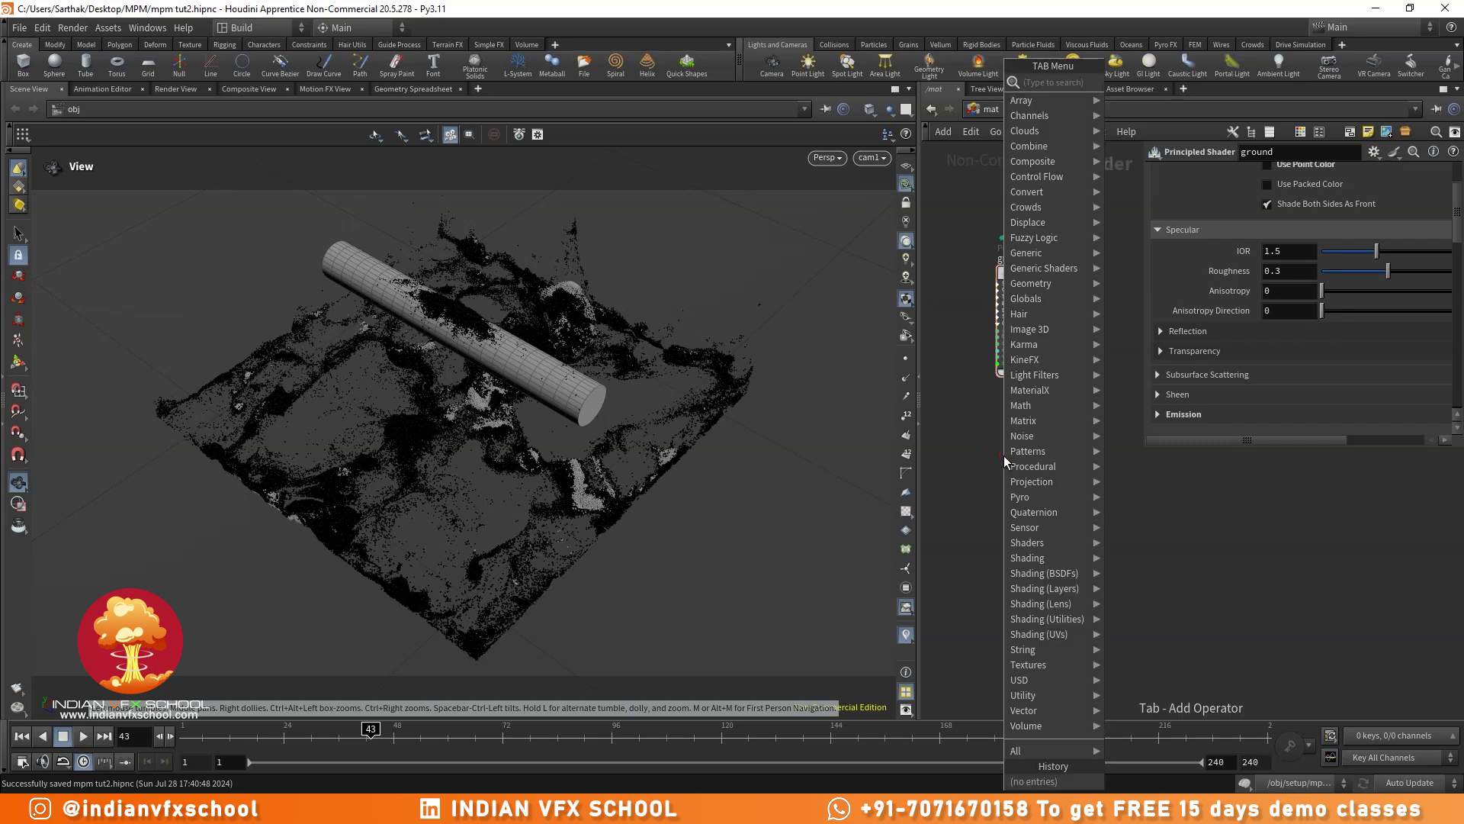
type("princp")
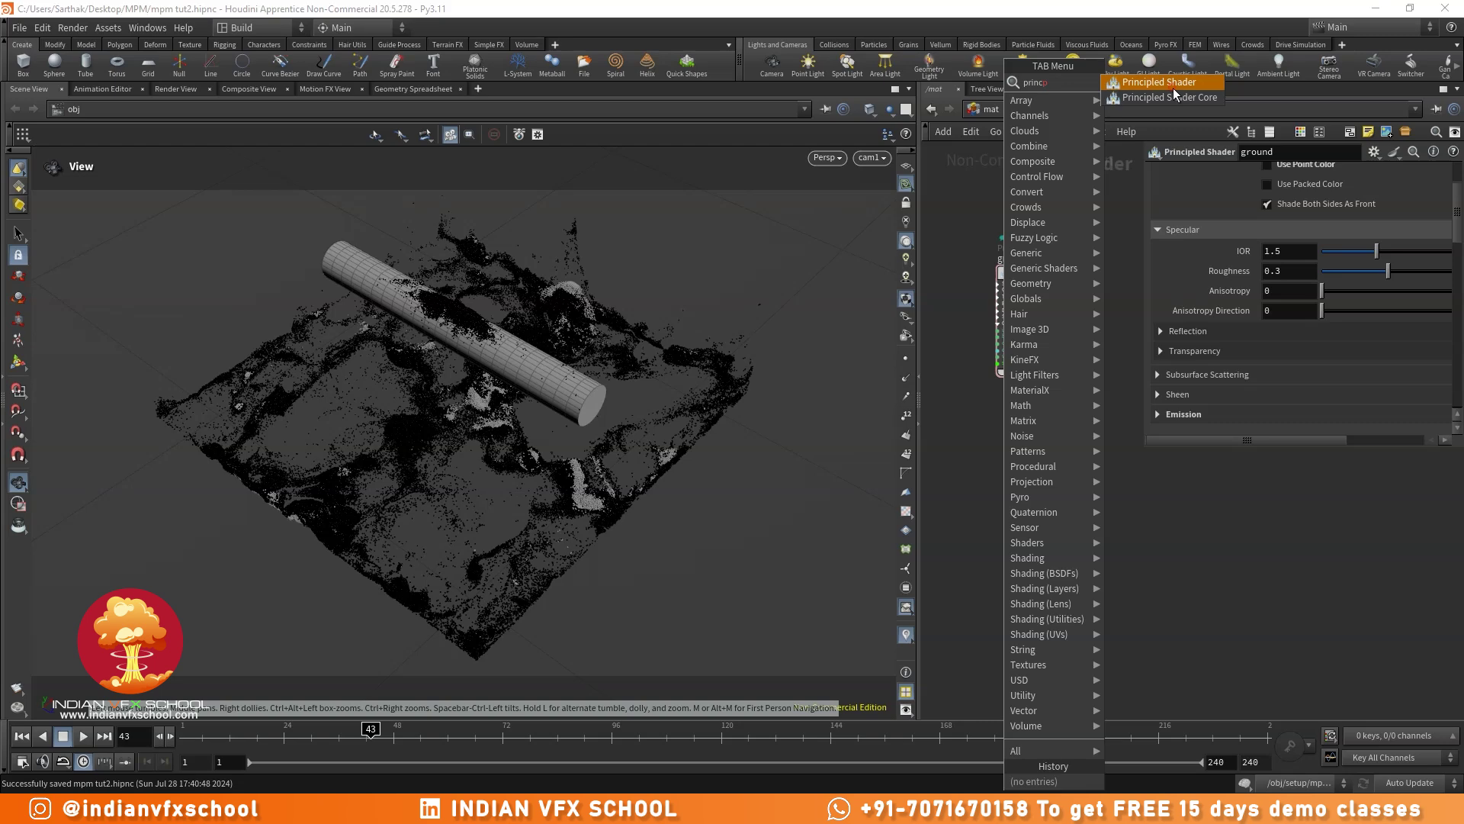
left_click(1169, 84)
left_click(1026, 475)
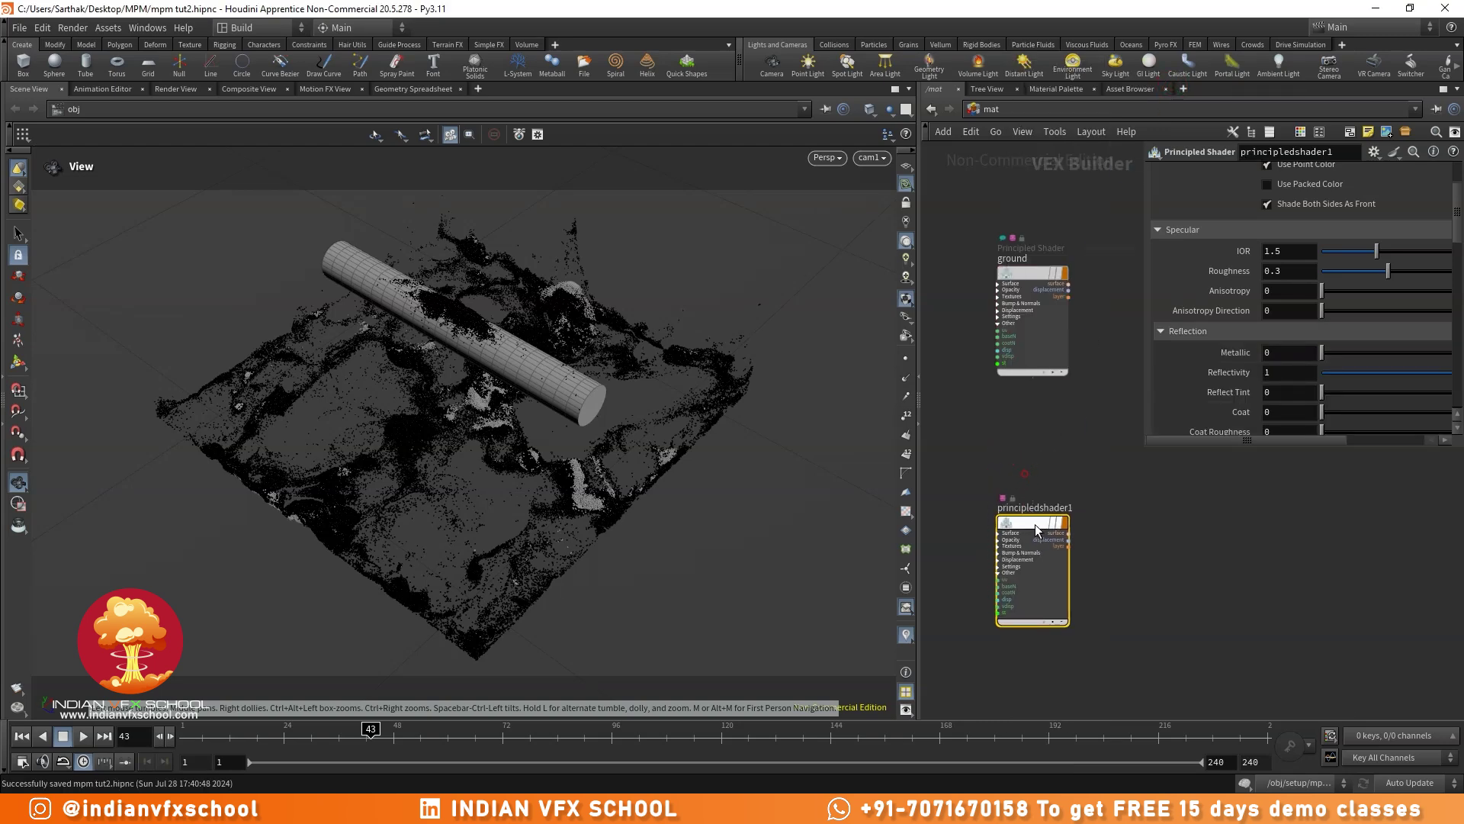
scroll(1030, 507, "up", 3)
double_click(1030, 512)
type("d")
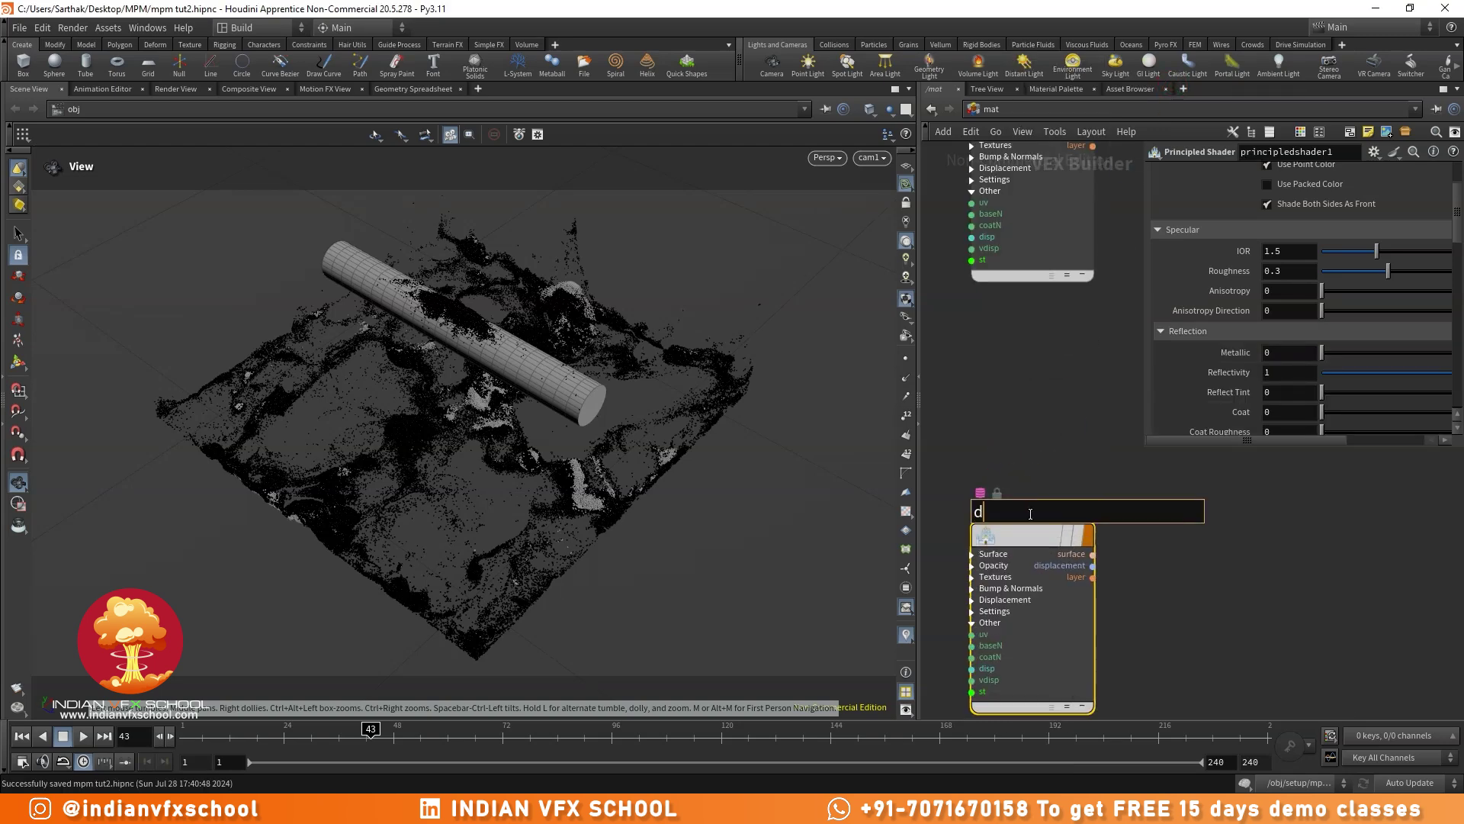
type("ry_sand")
key("Return")
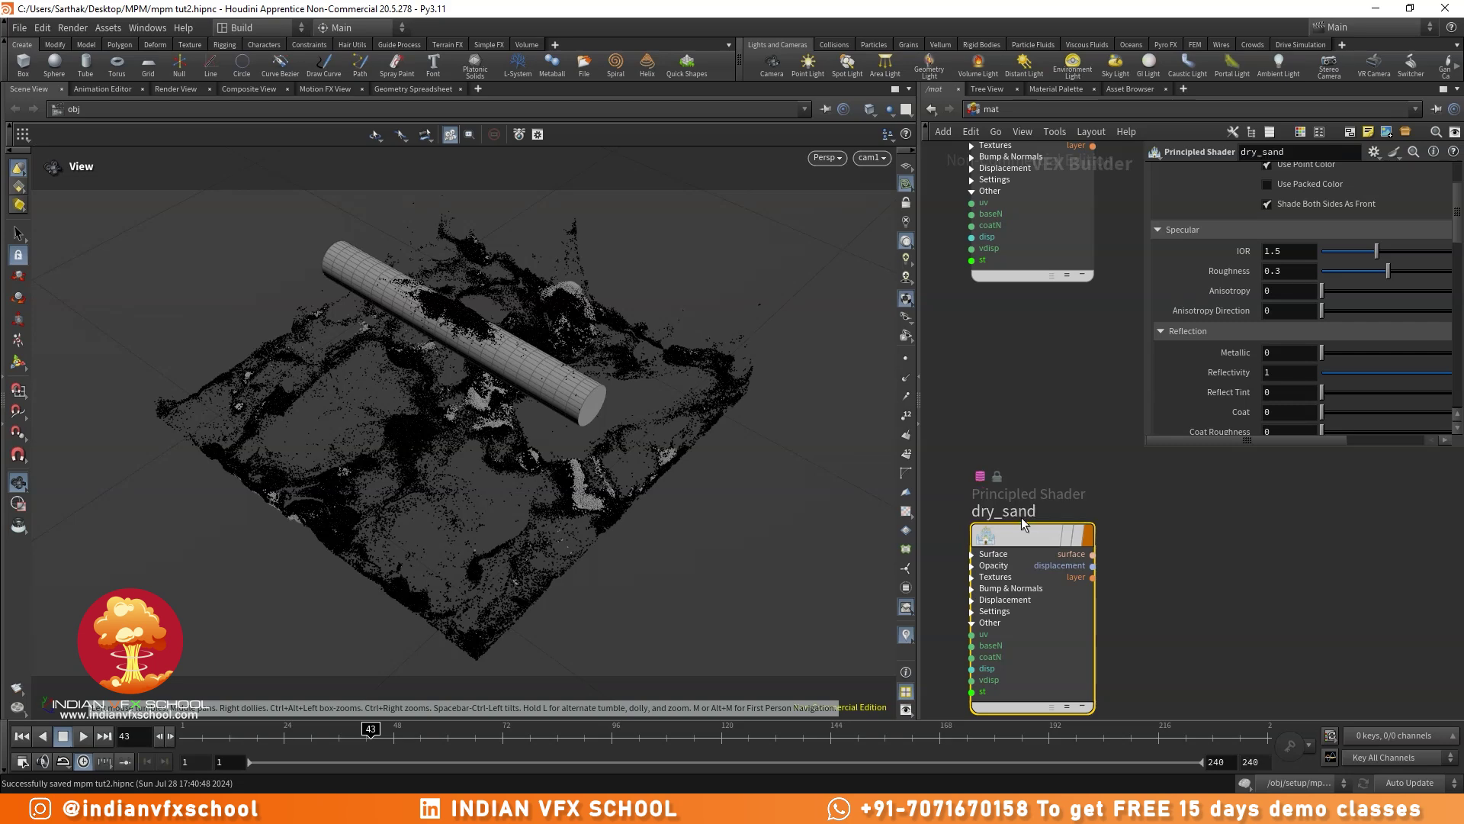
- Set dry_sand's base color to a light brown with hue 30, saturation about 0.609 and value about 0.394
scroll(1311, 305, "up", 2)
left_click(1270, 217)
left_click(1198, 154)
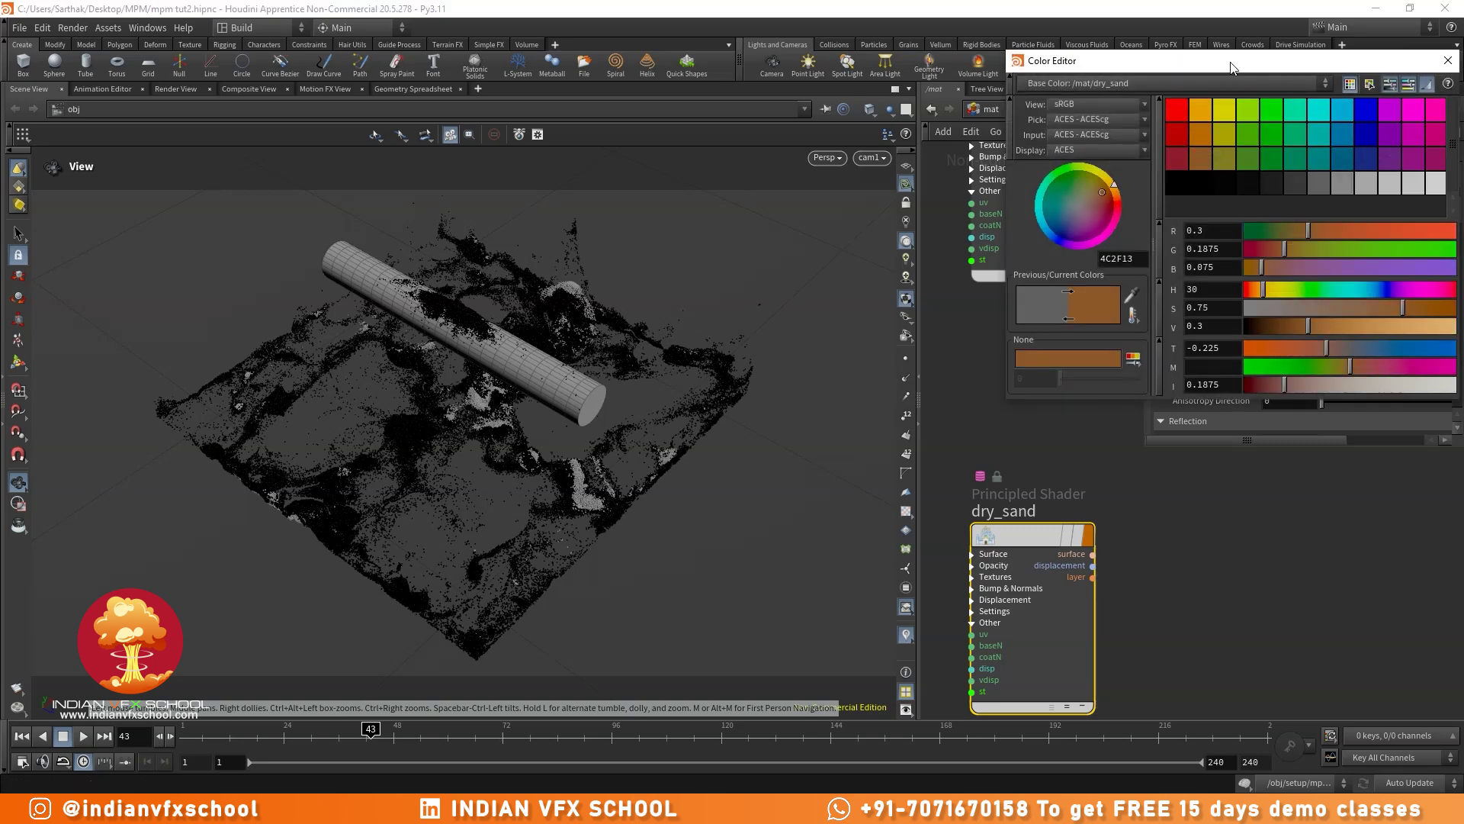
left_click_drag(1233, 67, 1080, 99)
left_click_drag(1171, 360, 1219, 339)
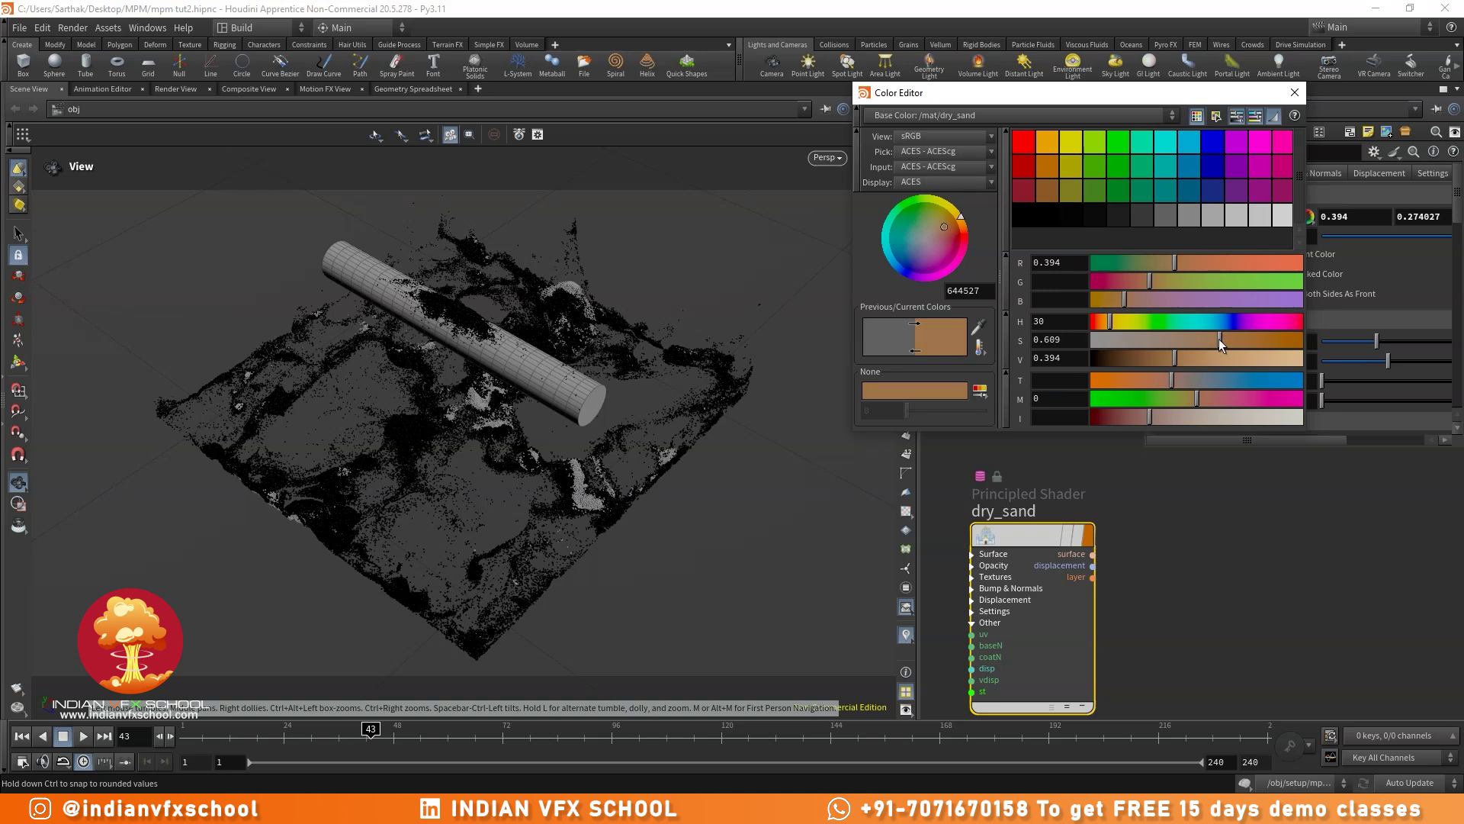
left_click(1294, 92)
- Copy the dry_sand shader and assign it as the sand object's render material, /mat/dry_sand
mouse_move(1028, 539)
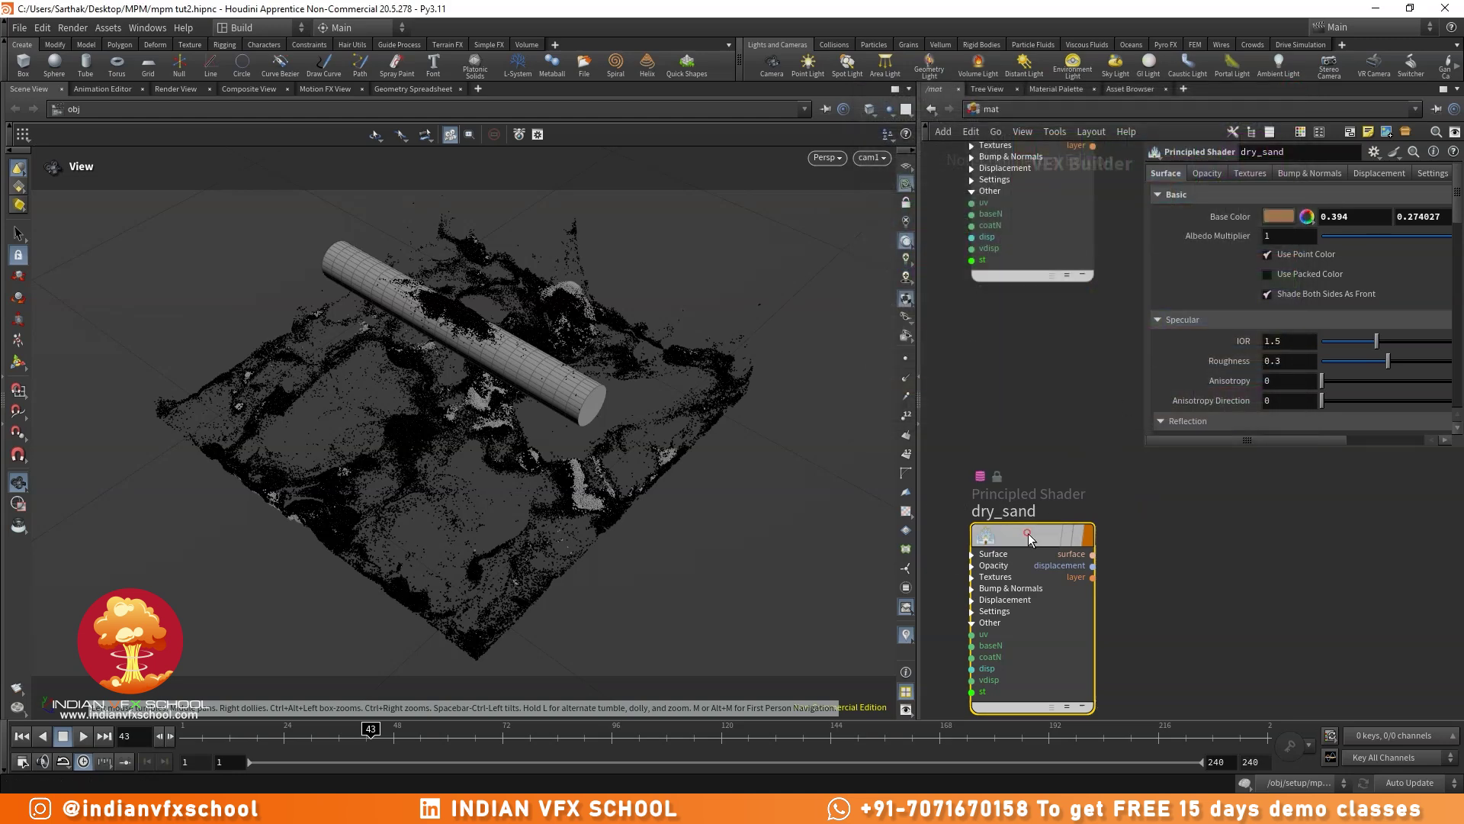
key("ctrl+c")
left_click(990, 113)
left_click(1011, 185)
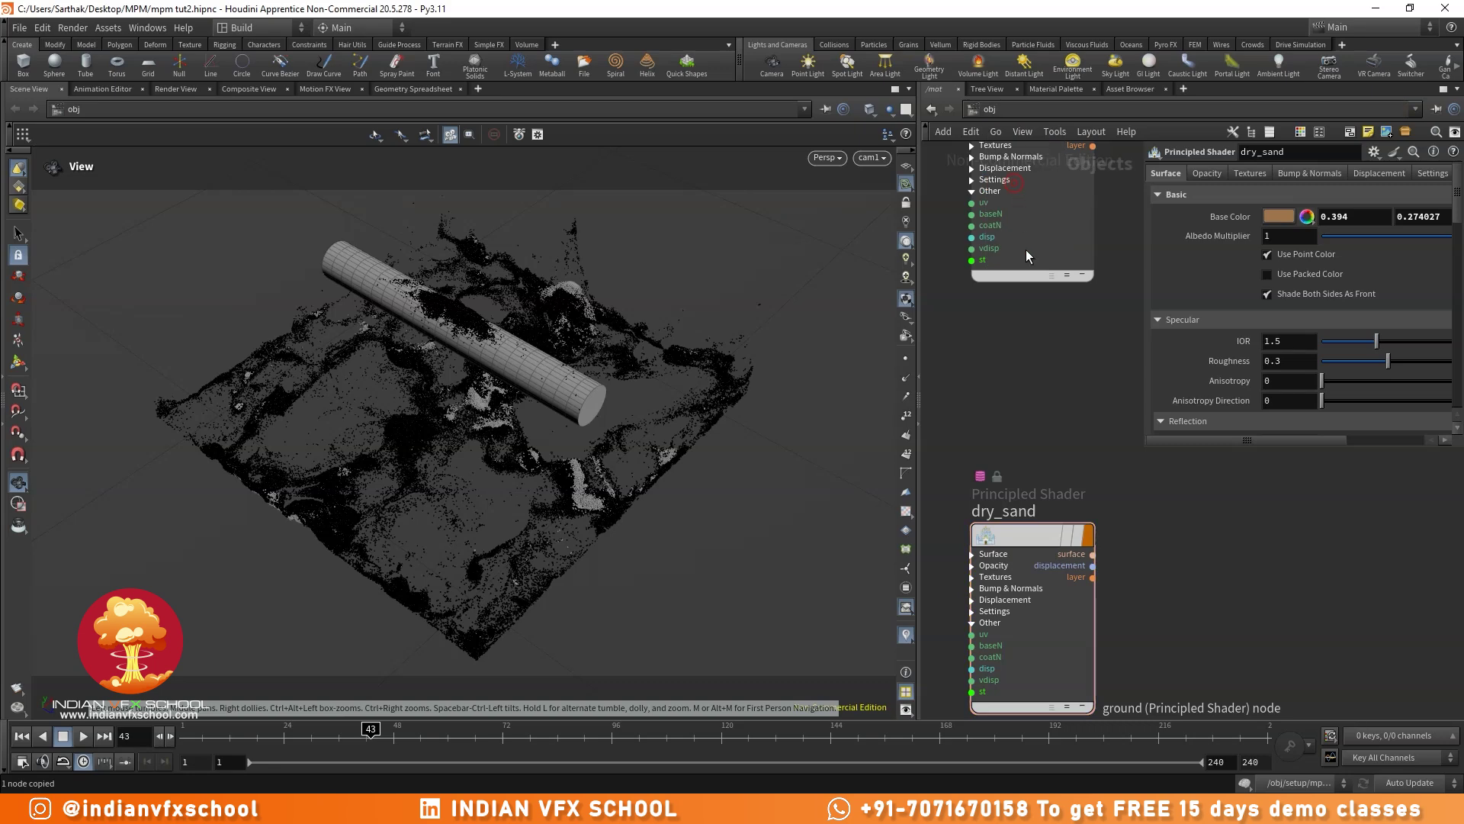
scroll(1018, 252, "up", 4)
left_click(1019, 252)
left_click(1201, 175)
left_click(1306, 196)
key("ctrl+v")
key("Return")
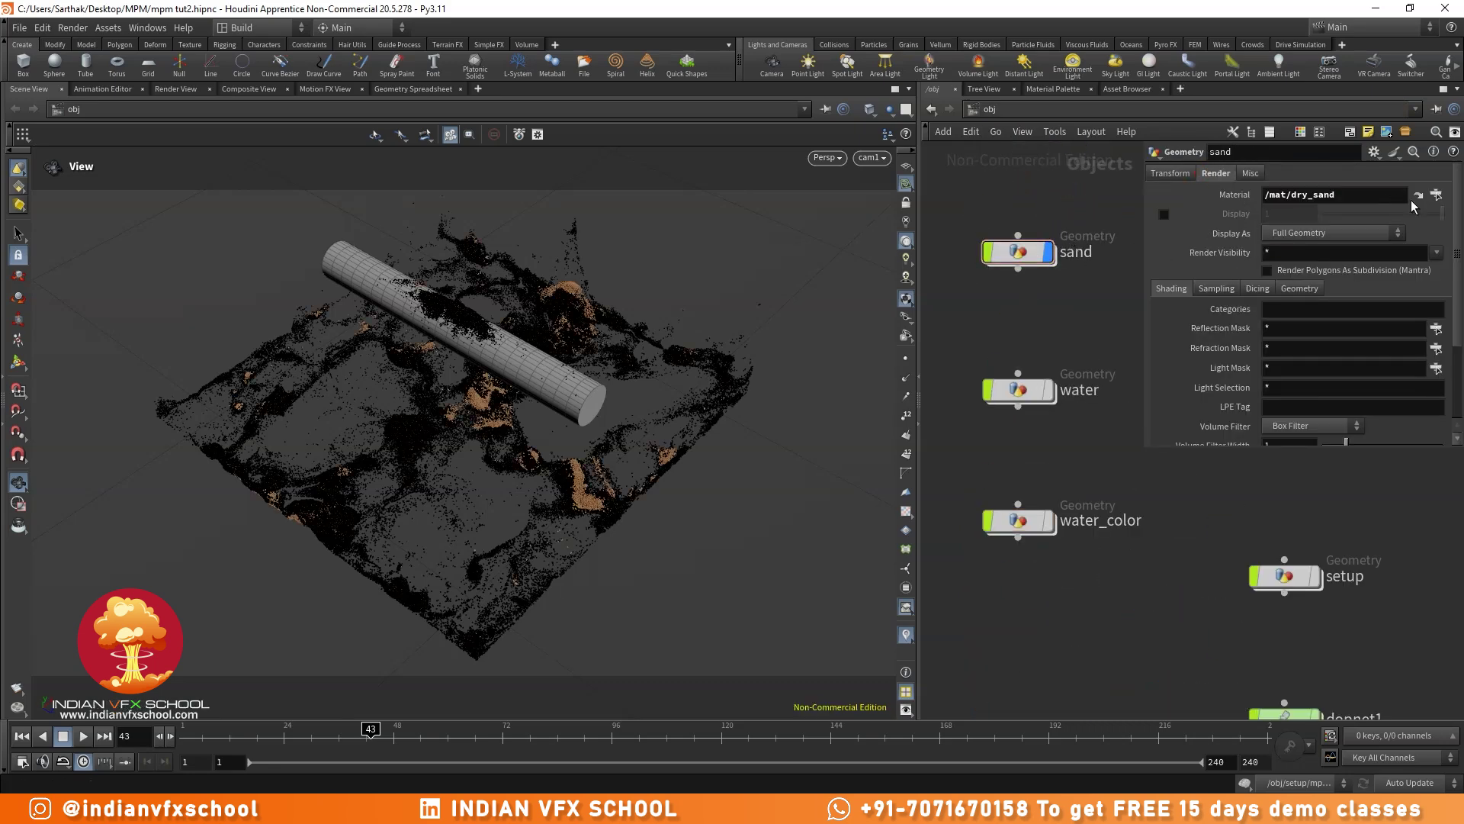
- In the dry_sand shader, turn off Use Point Color and raise the specular Roughness to about 0.467
left_click(1418, 195)
scroll(979, 471, "down", 3)
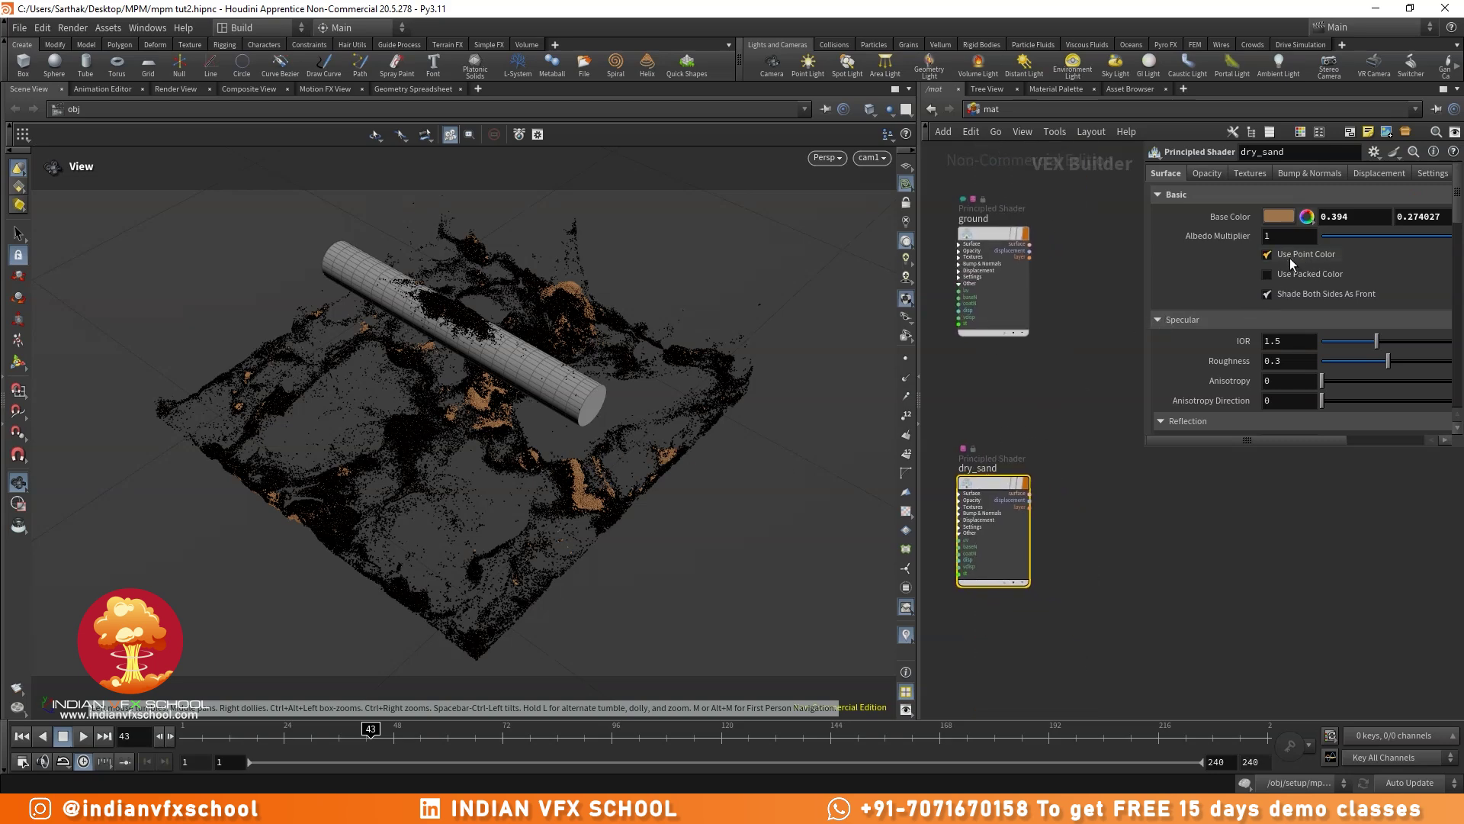
left_click(1289, 258)
left_click(1267, 293)
left_click_drag(1145, 448, 1108, 488)
scroll(1296, 321, "down", 3)
left_click_drag(1349, 282, 1385, 286)
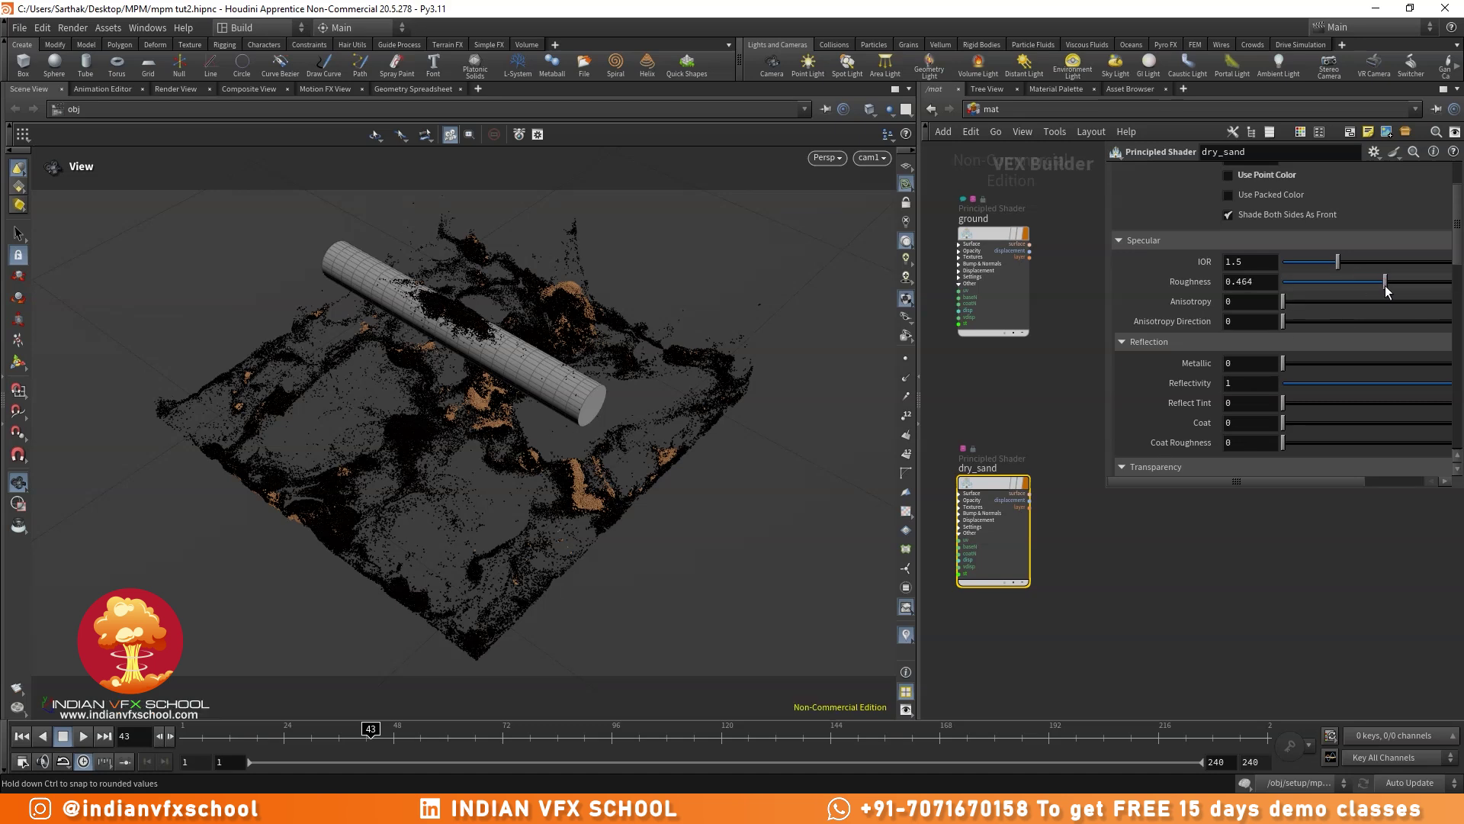
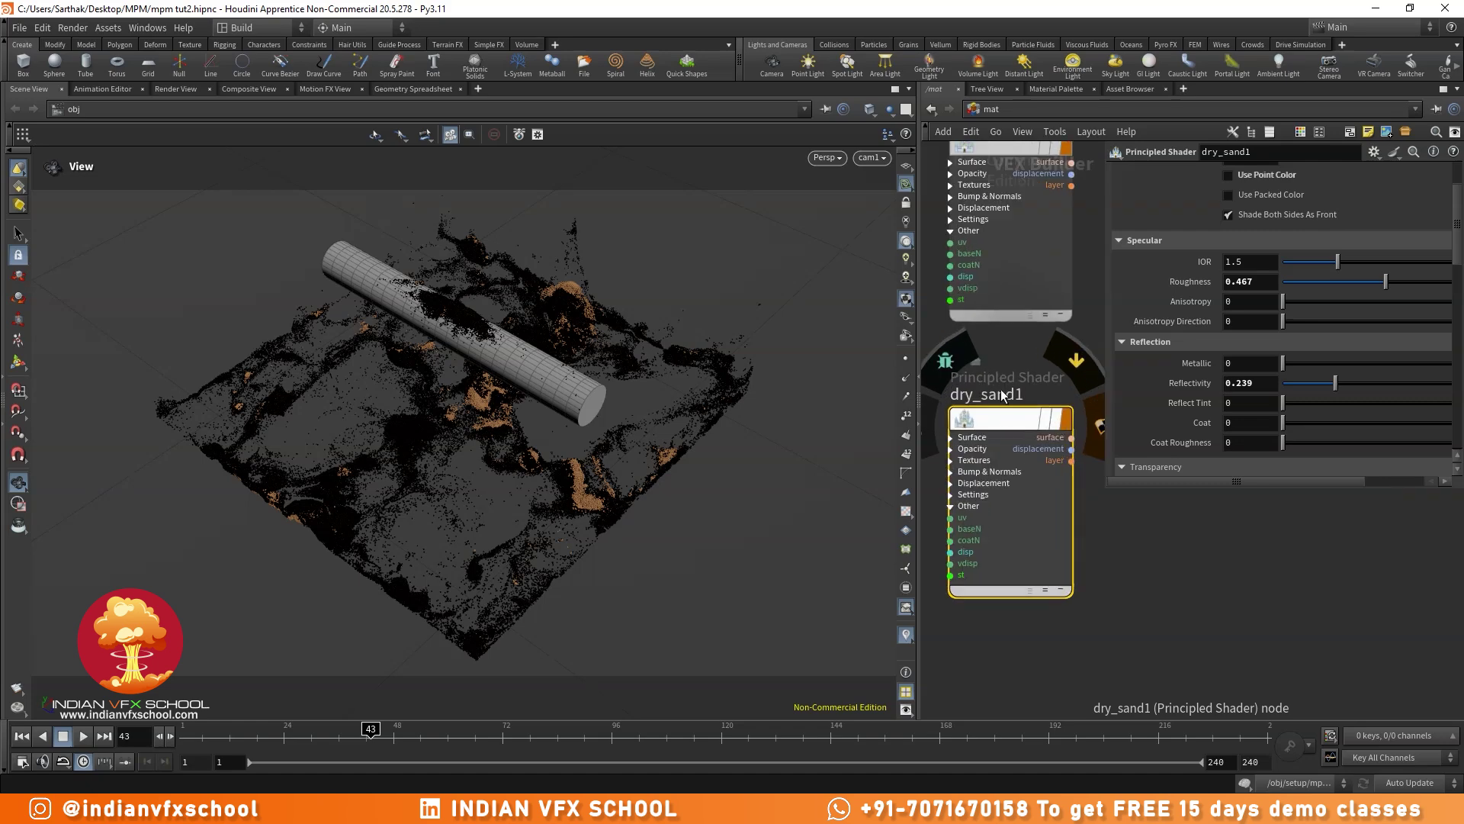
- Rename the duplicate of the dry_sand shader to wet_sand
type("wet")
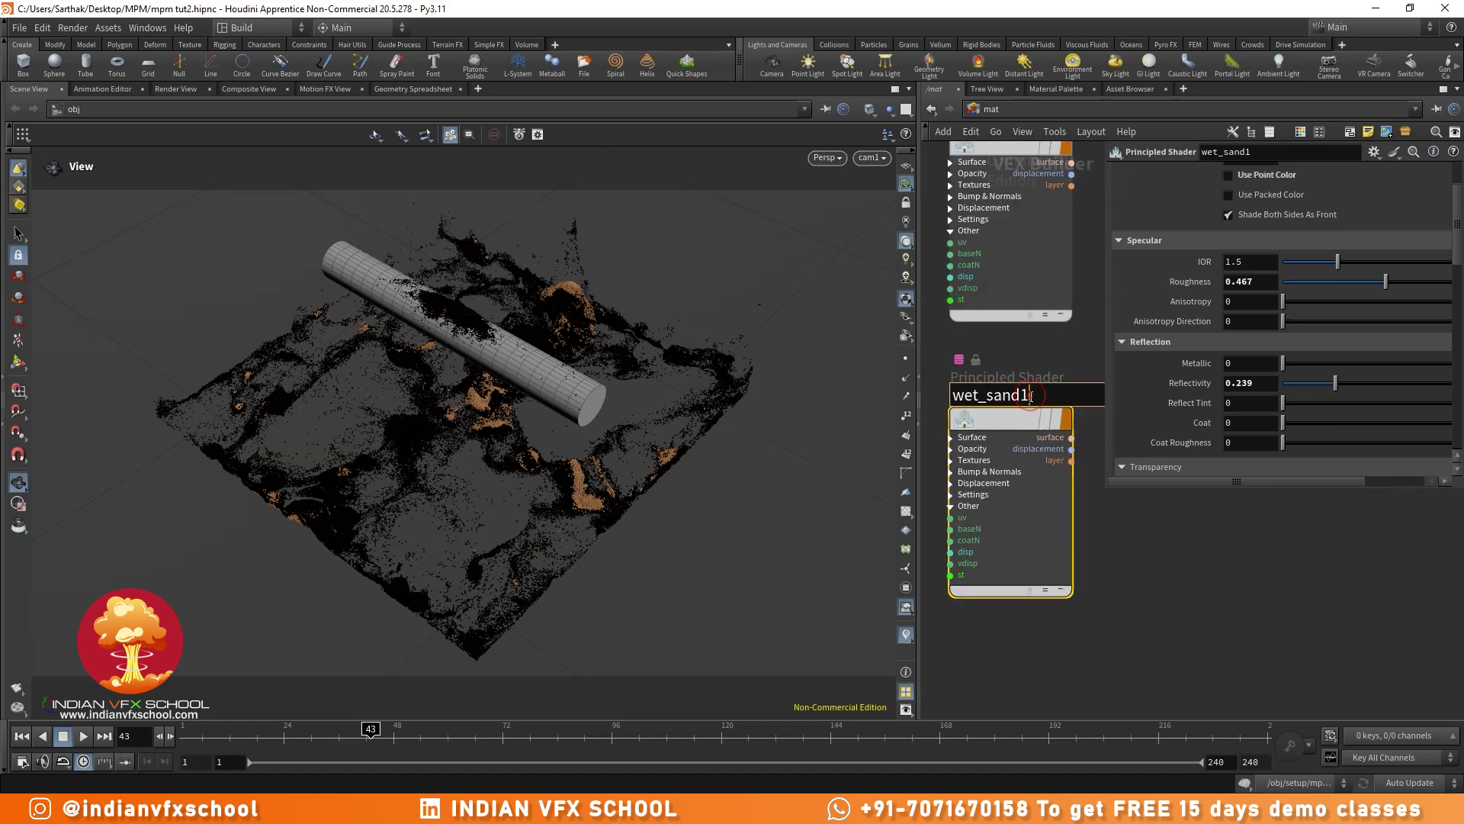
key("BackSpace")
key("Return")
scroll(1163, 277, "up", 2)
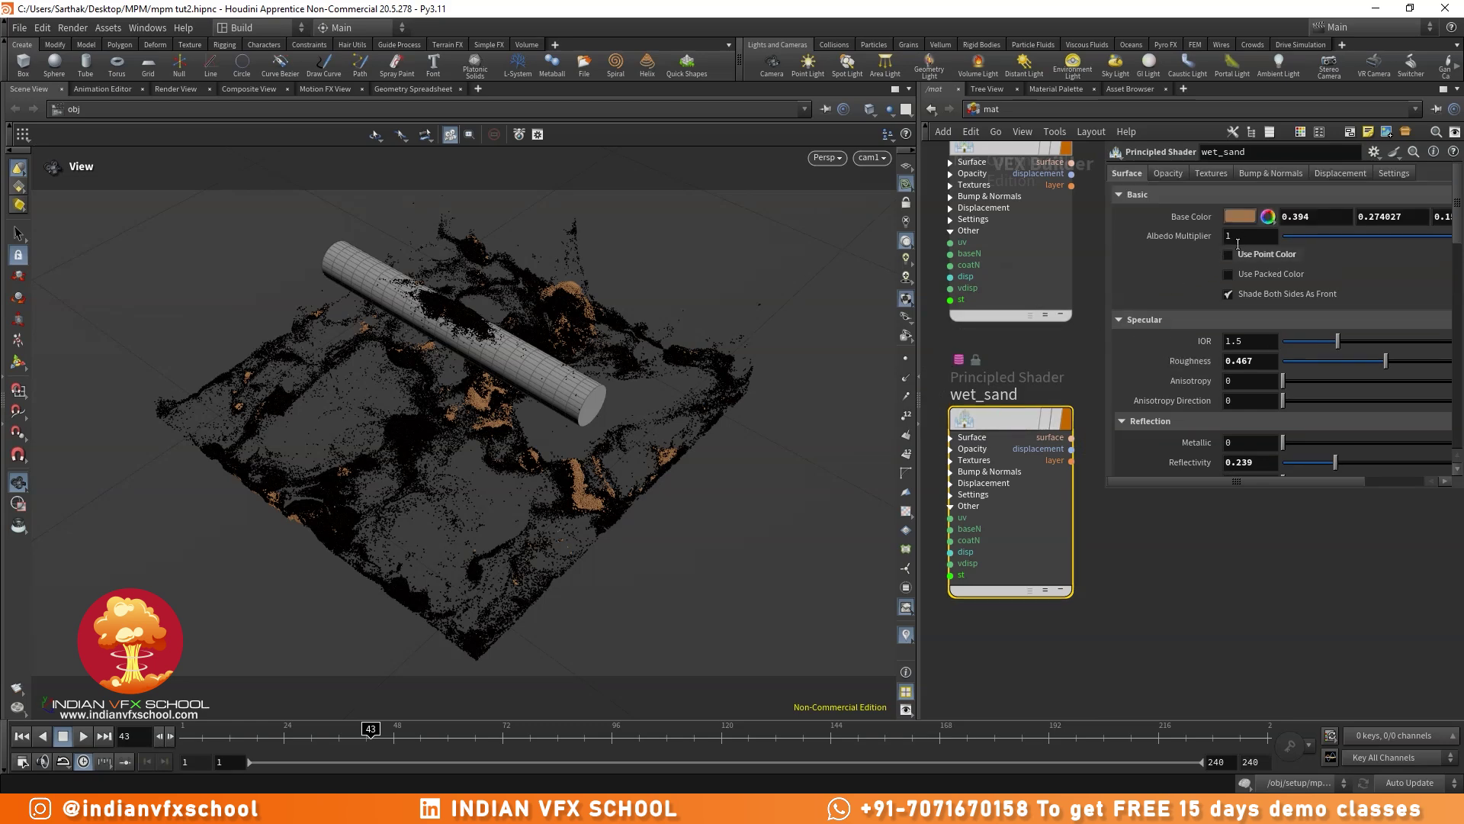
- Assign the wet_sand shader to the sand object in the scene view
left_click_drag(1006, 420, 562, 297)
scroll(1055, 369, "down", 2)
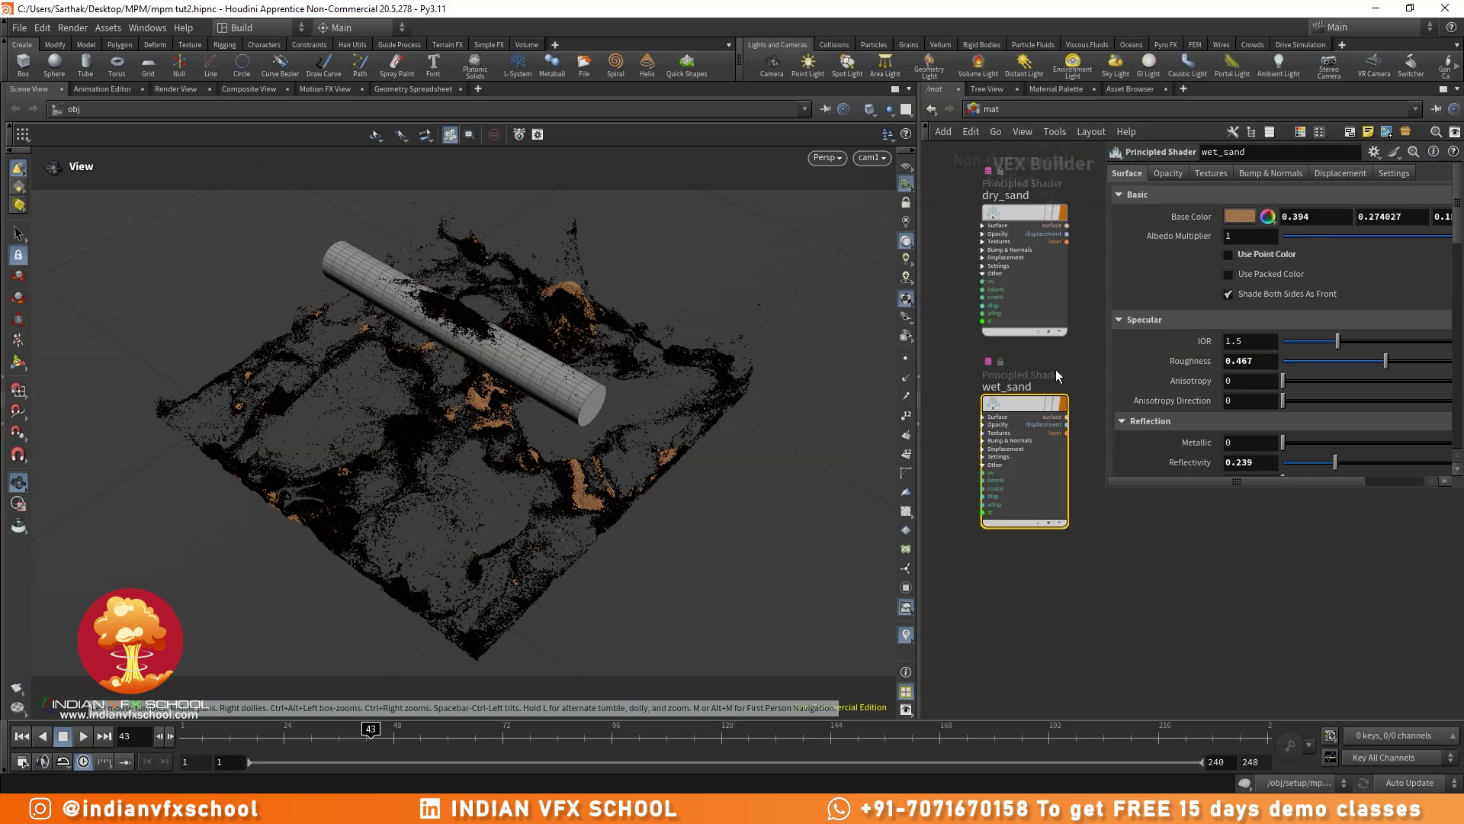
middle_click_drag(1055, 369, 1022, 418)
- Darken wet_sand's base color to saturation about 0.544 and value about 0.193, keeping the hue at 30
left_click(1239, 219)
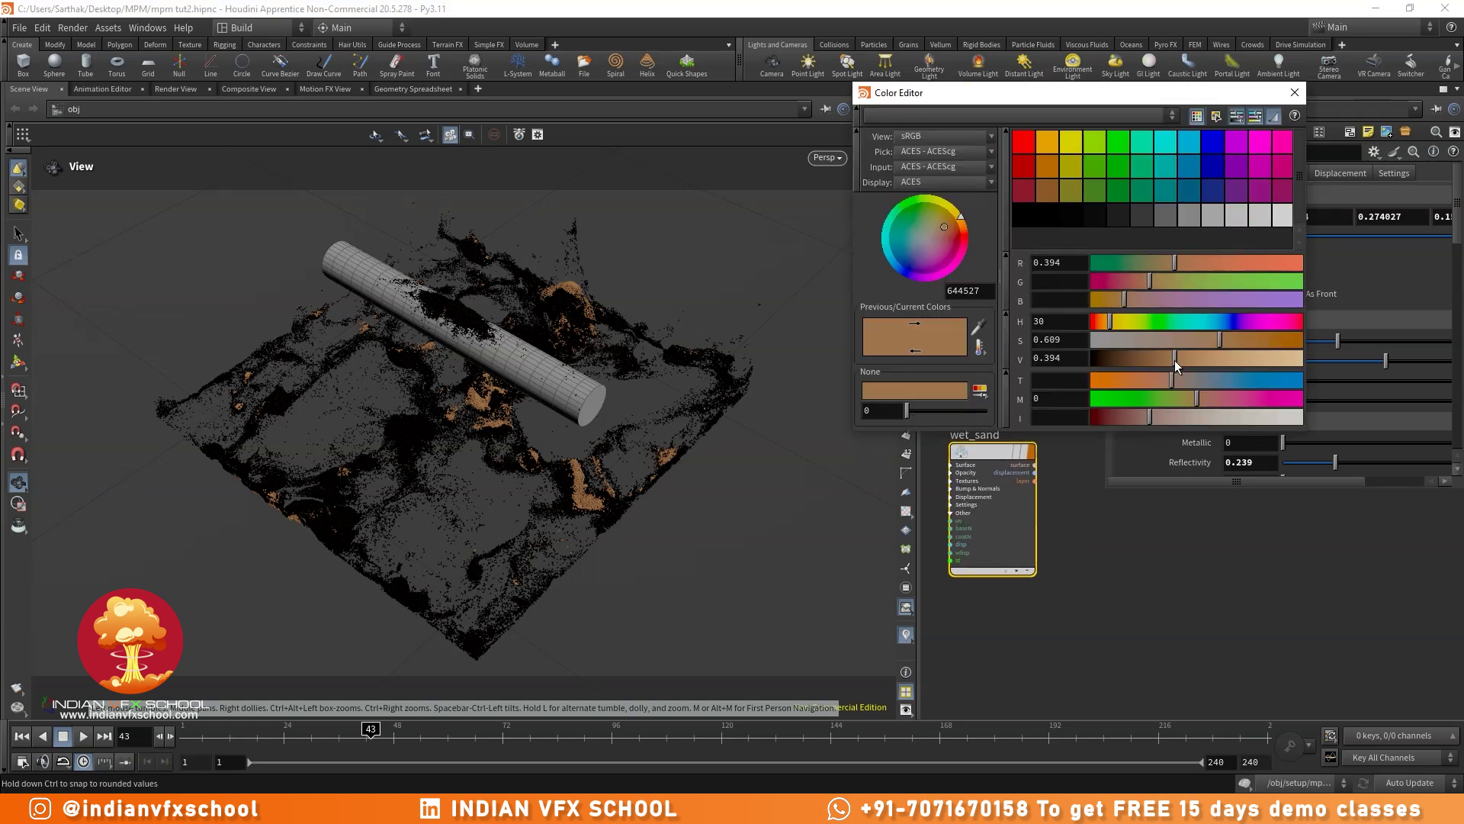
left_click(1138, 357)
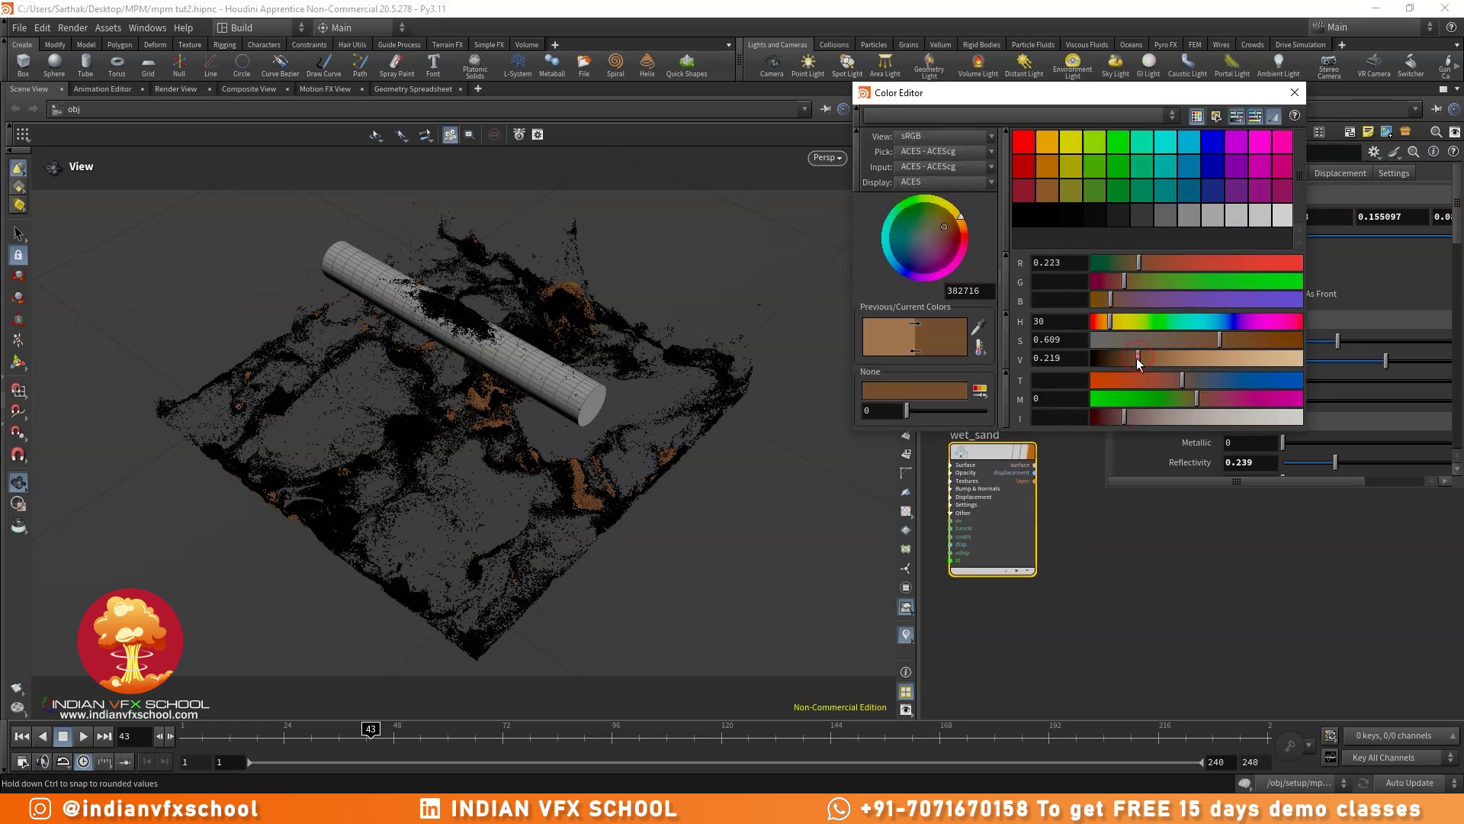
left_click_drag(1196, 338, 1132, 359)
left_click(1205, 340)
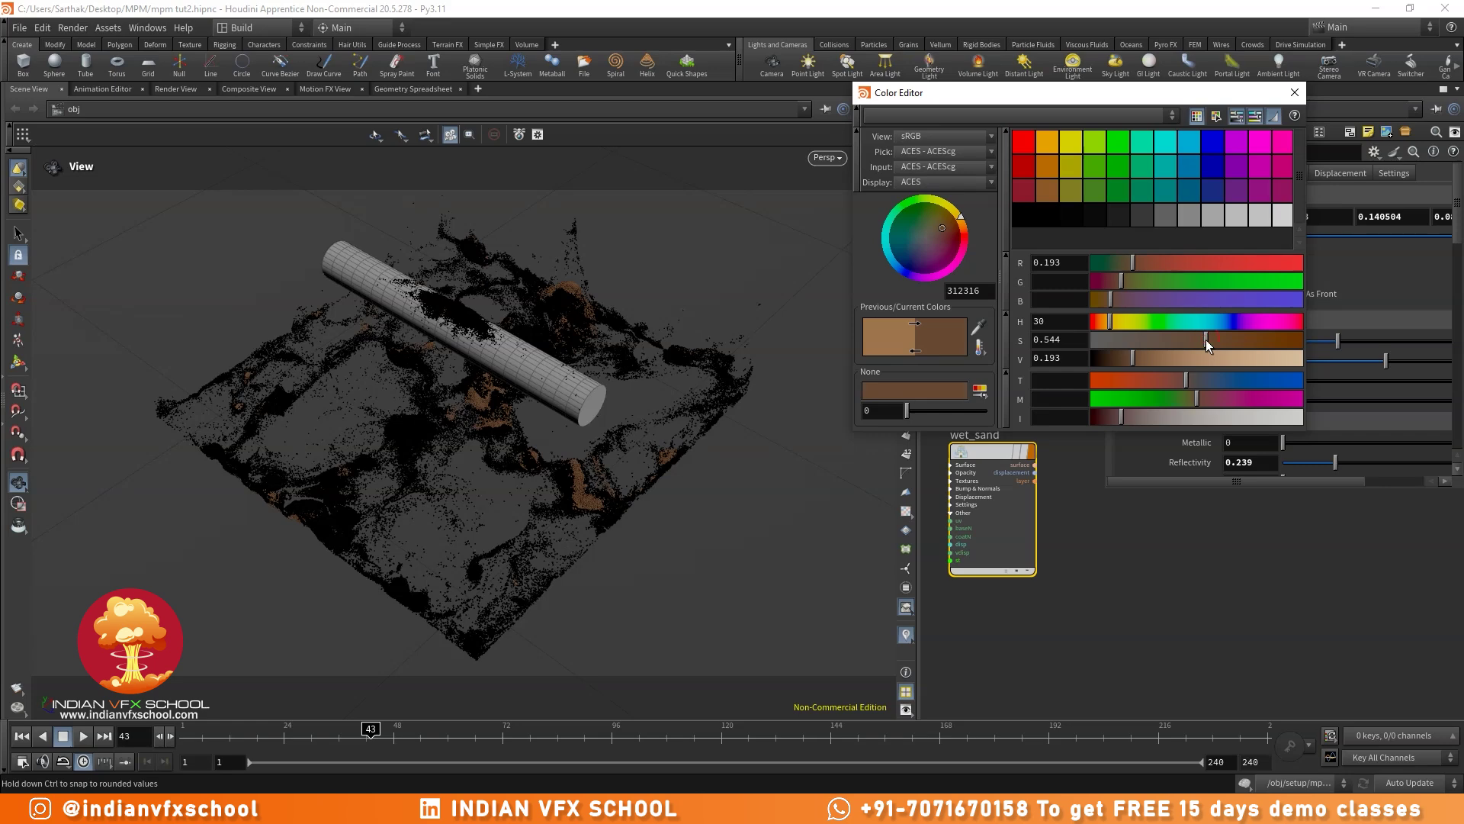
left_click(1302, 96)
- In the wet_sand shader, set the specular Roughness to about 0.187 and the Reflectivity to about 0.647
scroll(1202, 346, "down", 2)
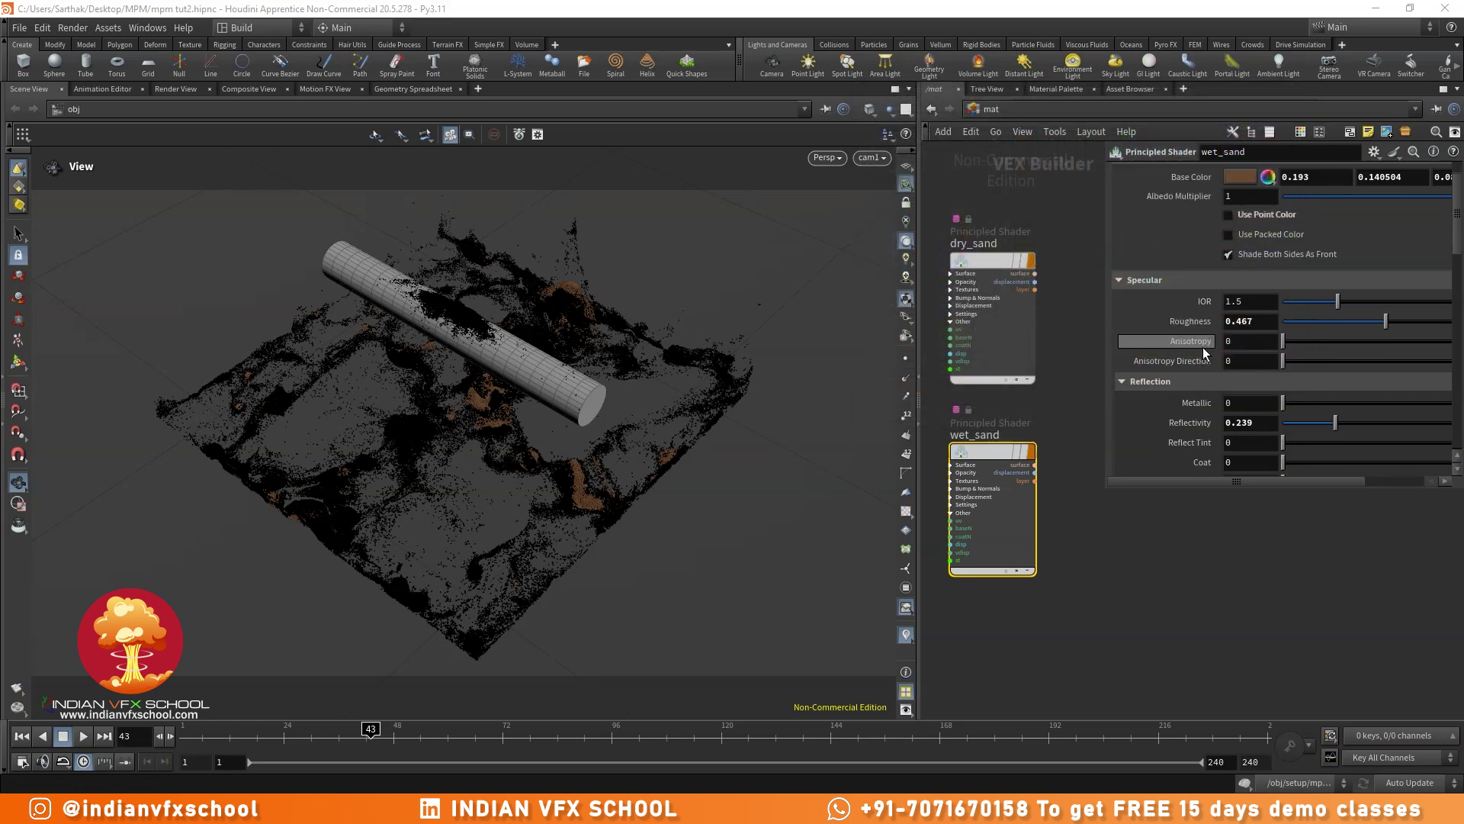
left_click(1322, 320)
left_click_drag(1322, 322, 1324, 323)
scroll(1310, 359, "down", 3)
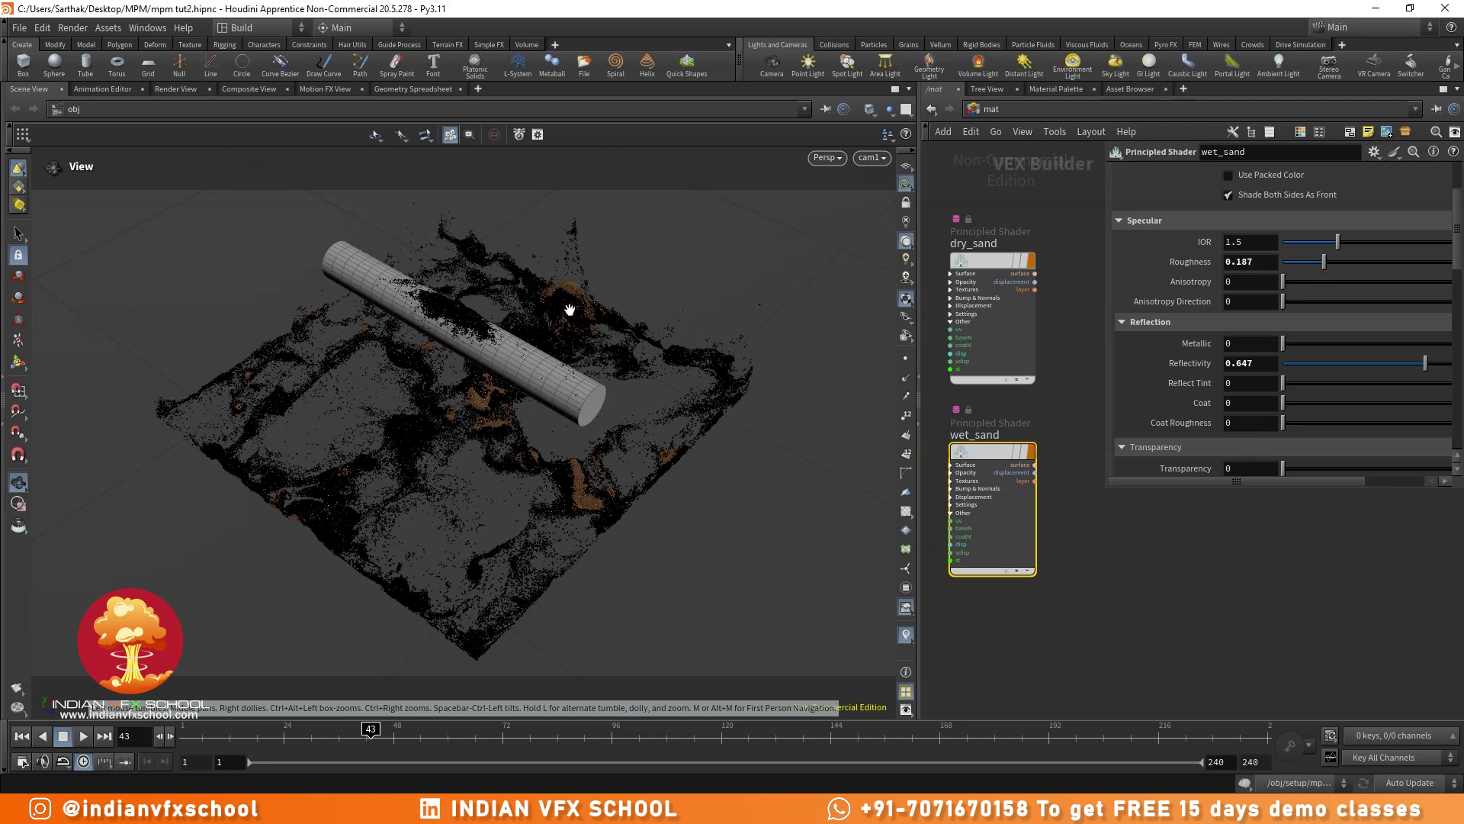
- Save the scene and reassign the dry_sand shader to the sand object
scroll(1077, 438, "down", 3)
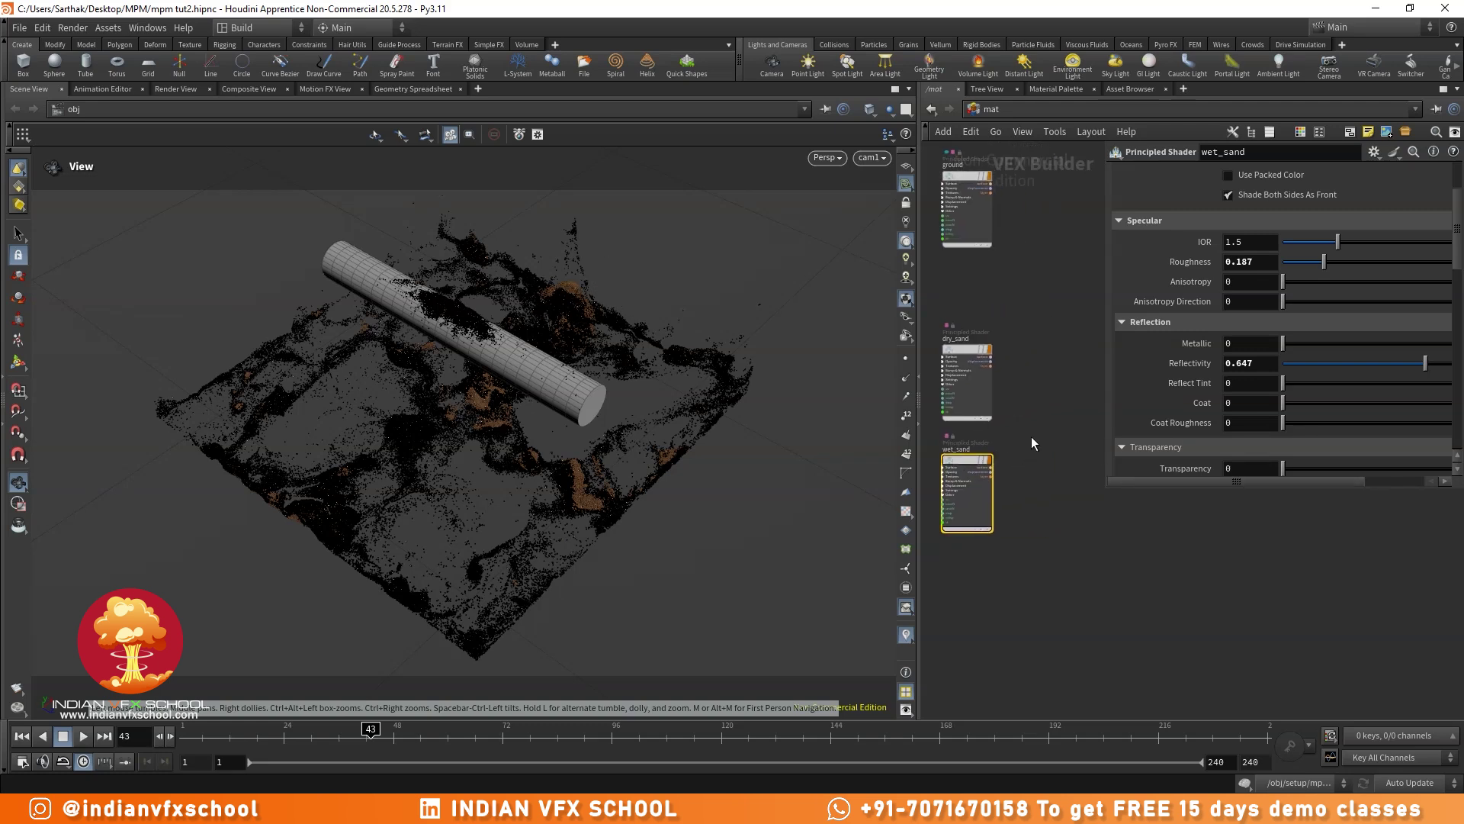
key("ctrl+s")
scroll(1014, 368, "up", 5)
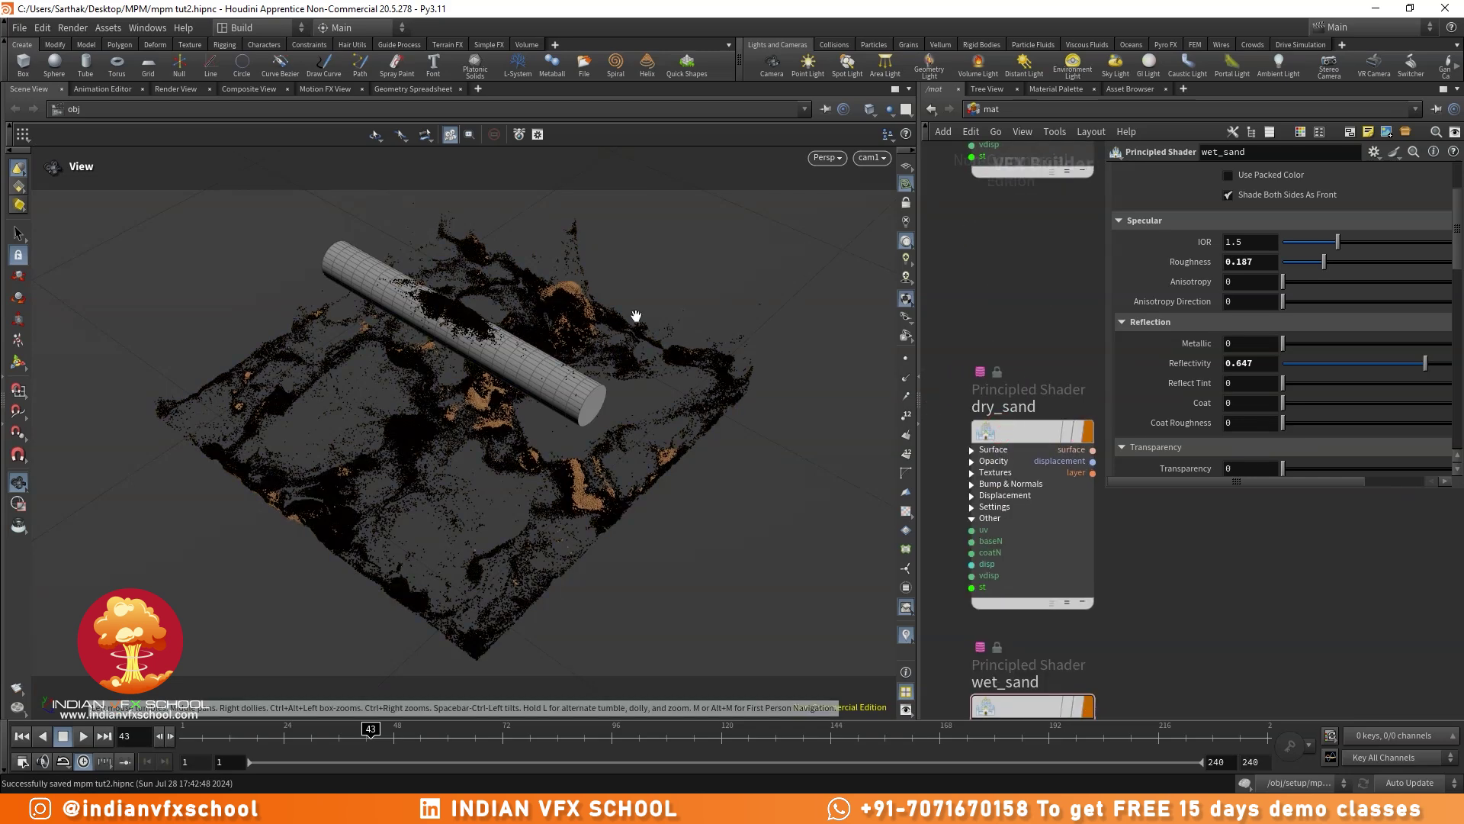
- Render the scene through /obj/cam1 with mantra_ipr in the Render View and inspect the dry sand
left_click(167, 91)
left_click(299, 112)
left_click(299, 151)
left_click(42, 109)
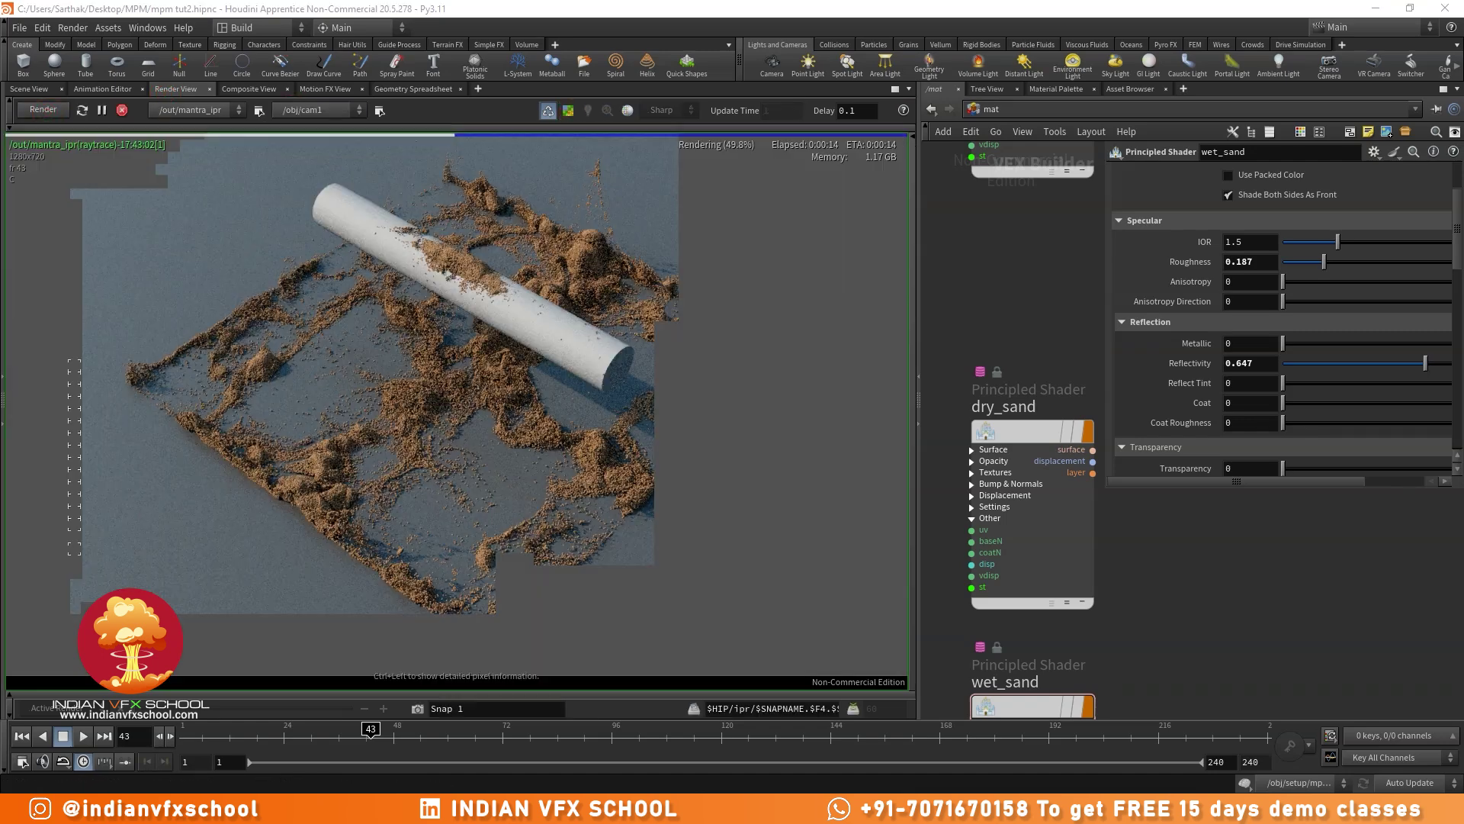
scroll(535, 391, "up", 3)
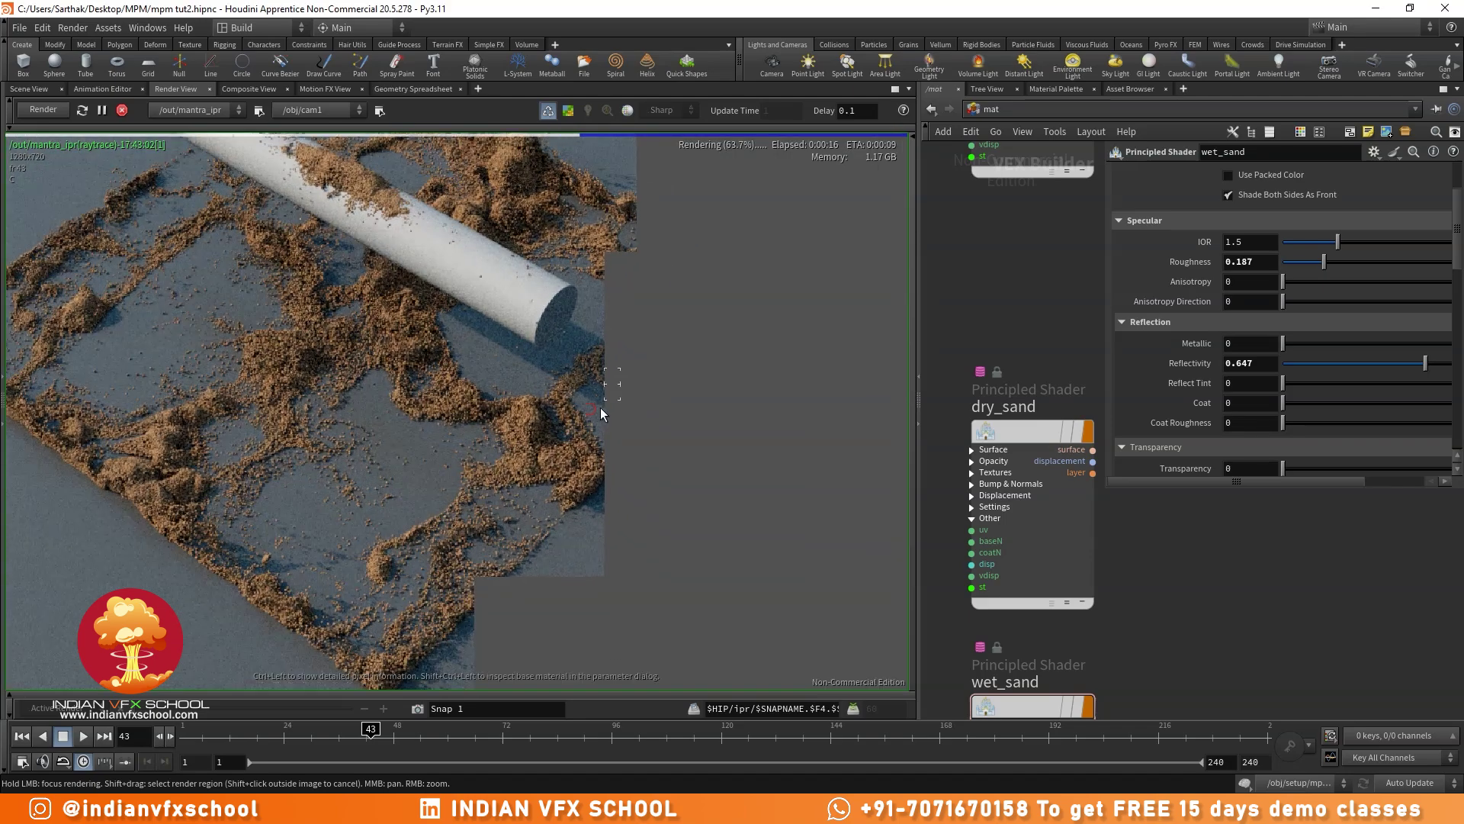
scroll(605, 328, "down", 3)
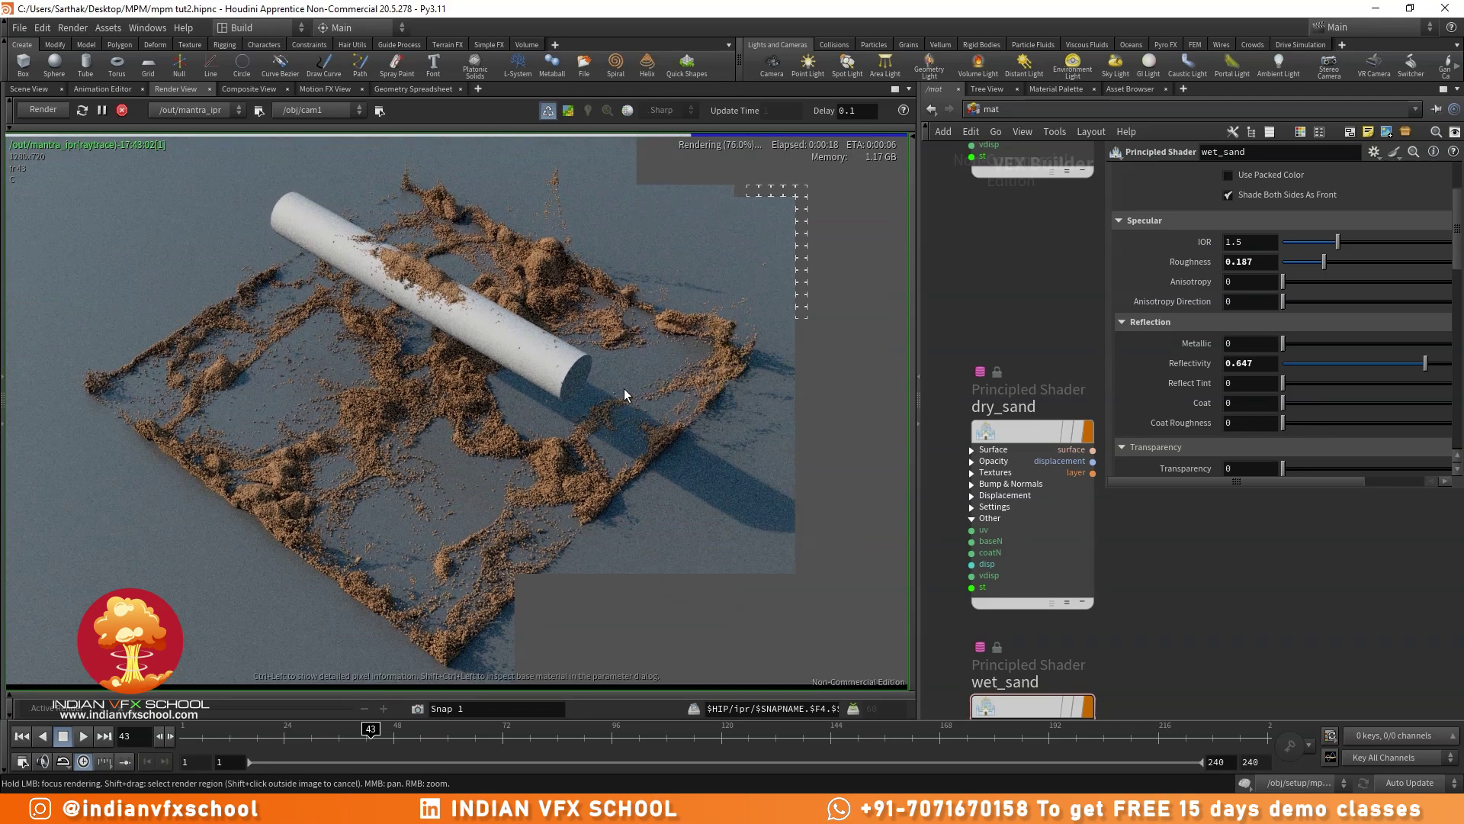
scroll(1031, 363, "down", 3)
scroll(1008, 434, "up", 3)
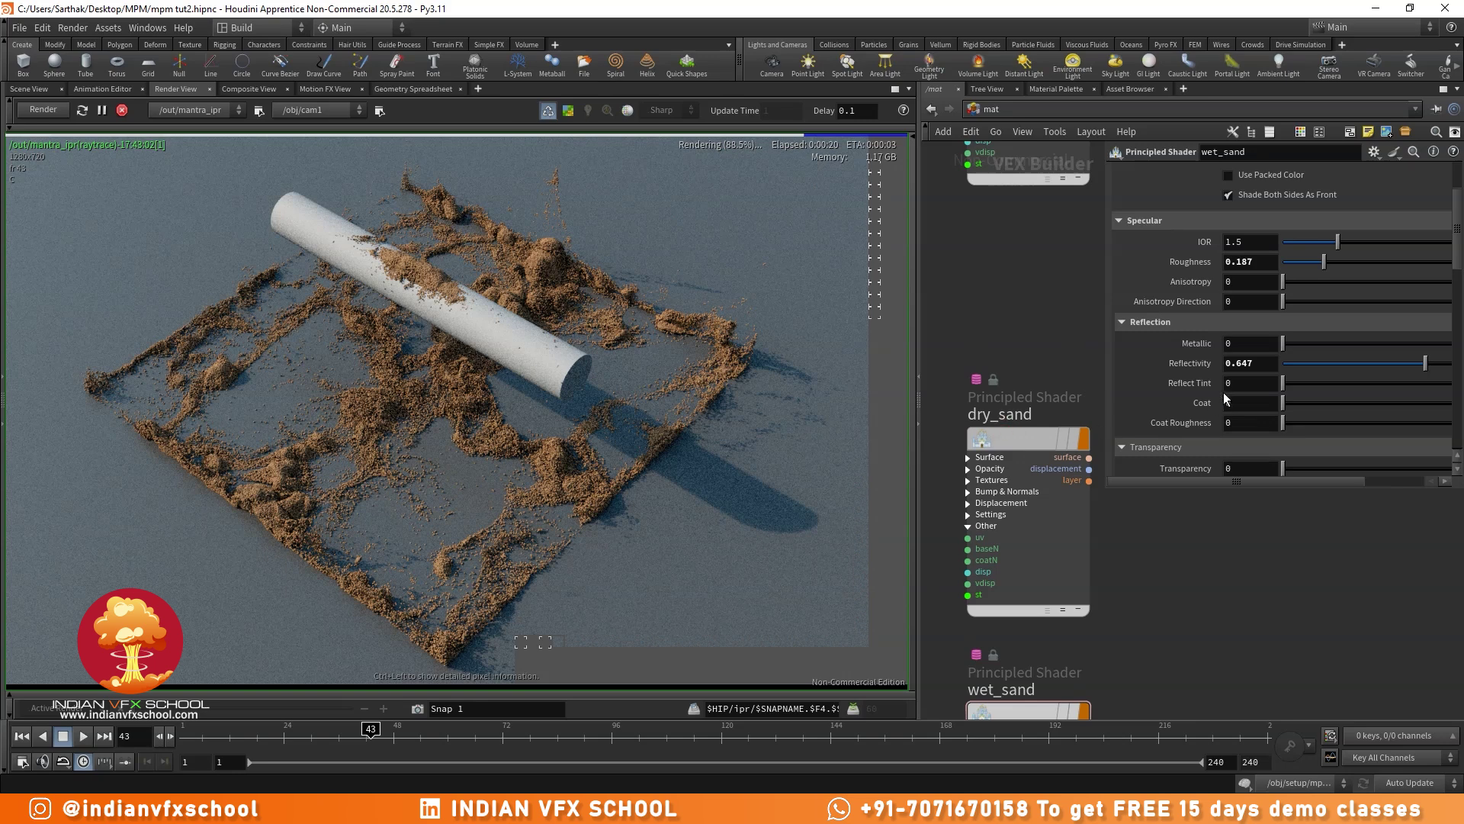
- Brighten the dry_sand shader's base color to a value of about 0.496
scroll(1045, 366, "down", 2)
left_click(1014, 458)
scroll(1206, 241, "up", 2)
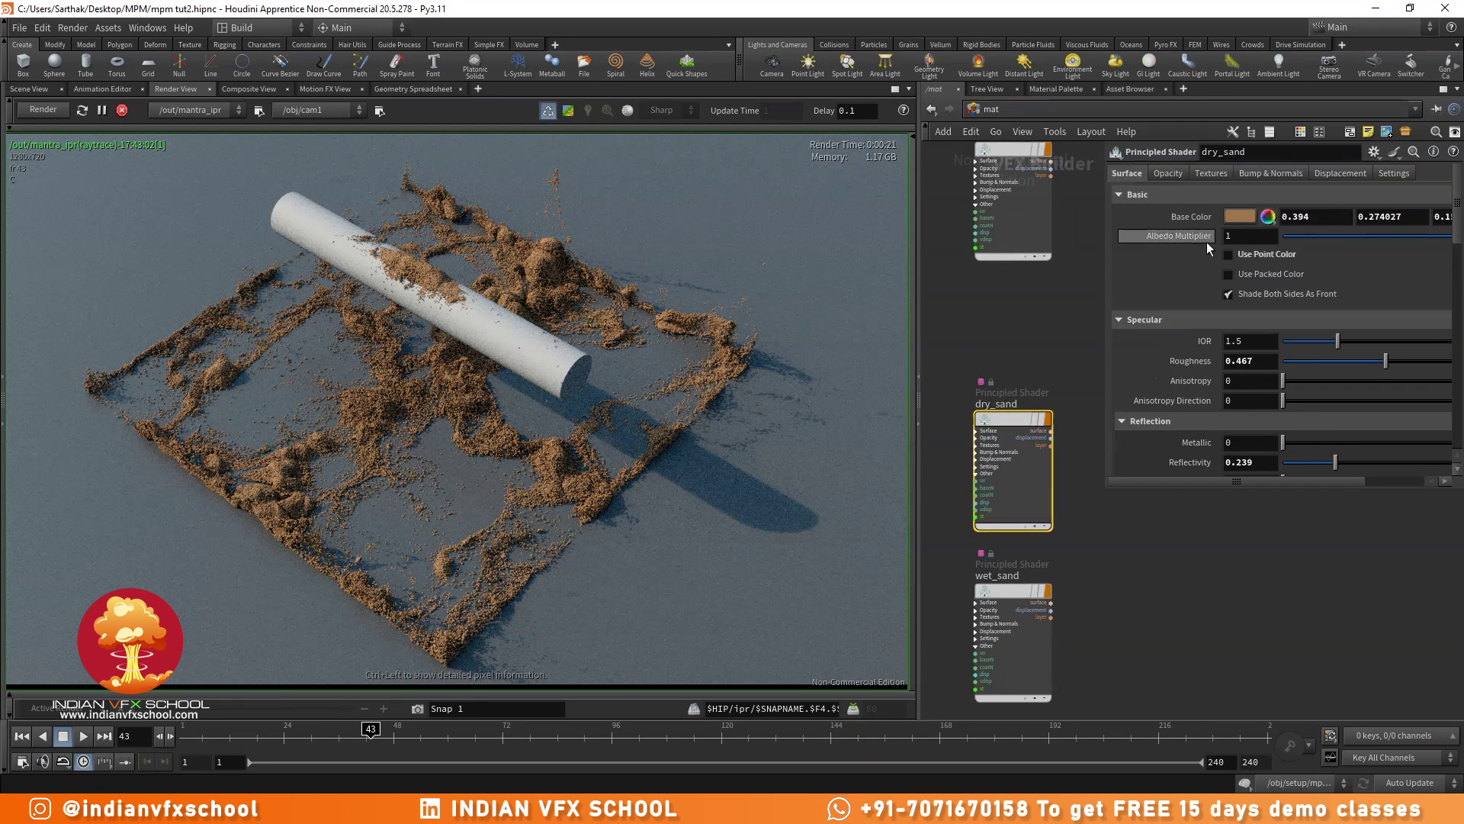
left_click(1241, 218)
left_click(1194, 360)
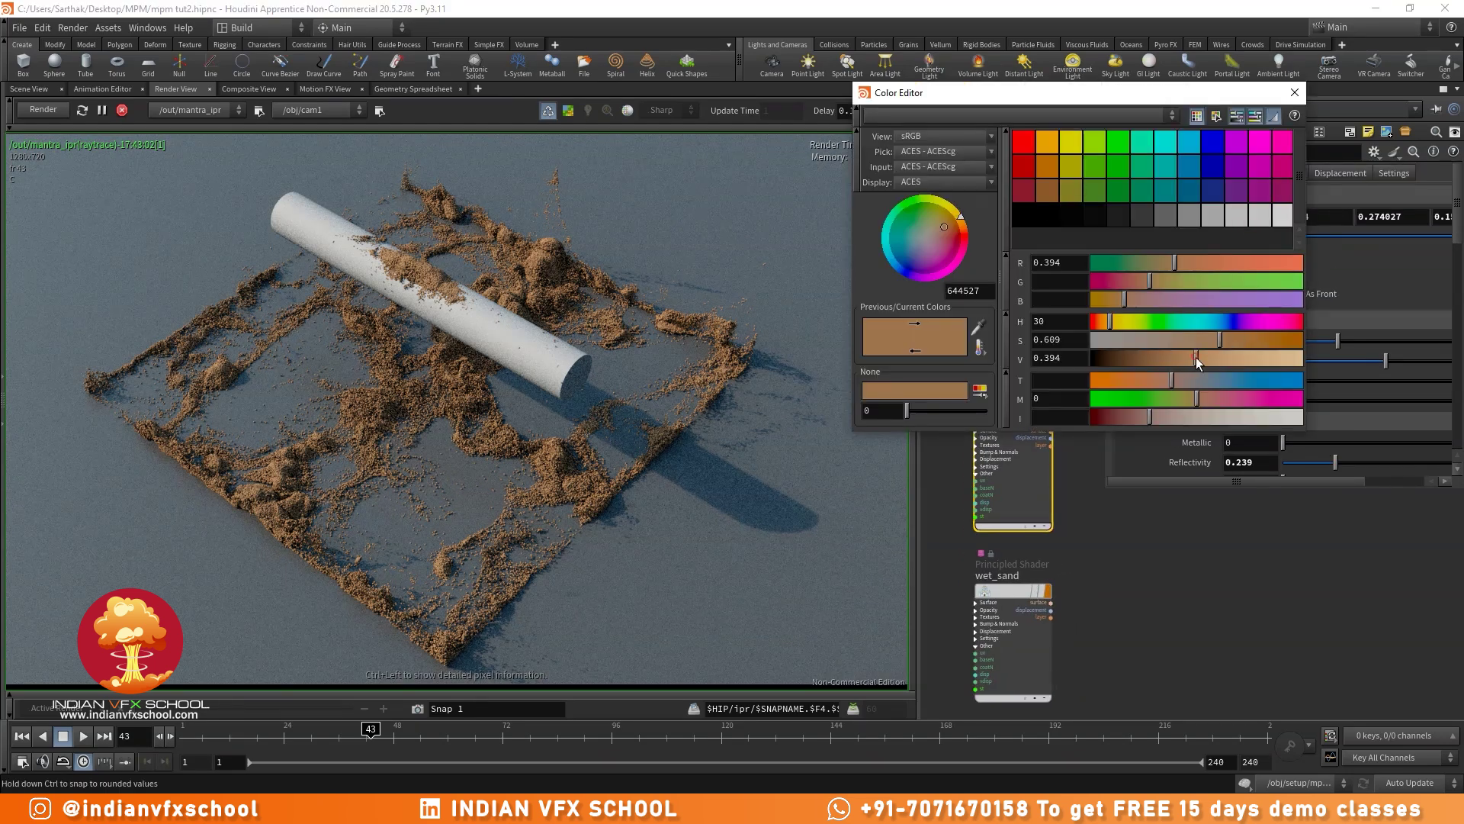
scroll(272, 419, "up", 2)
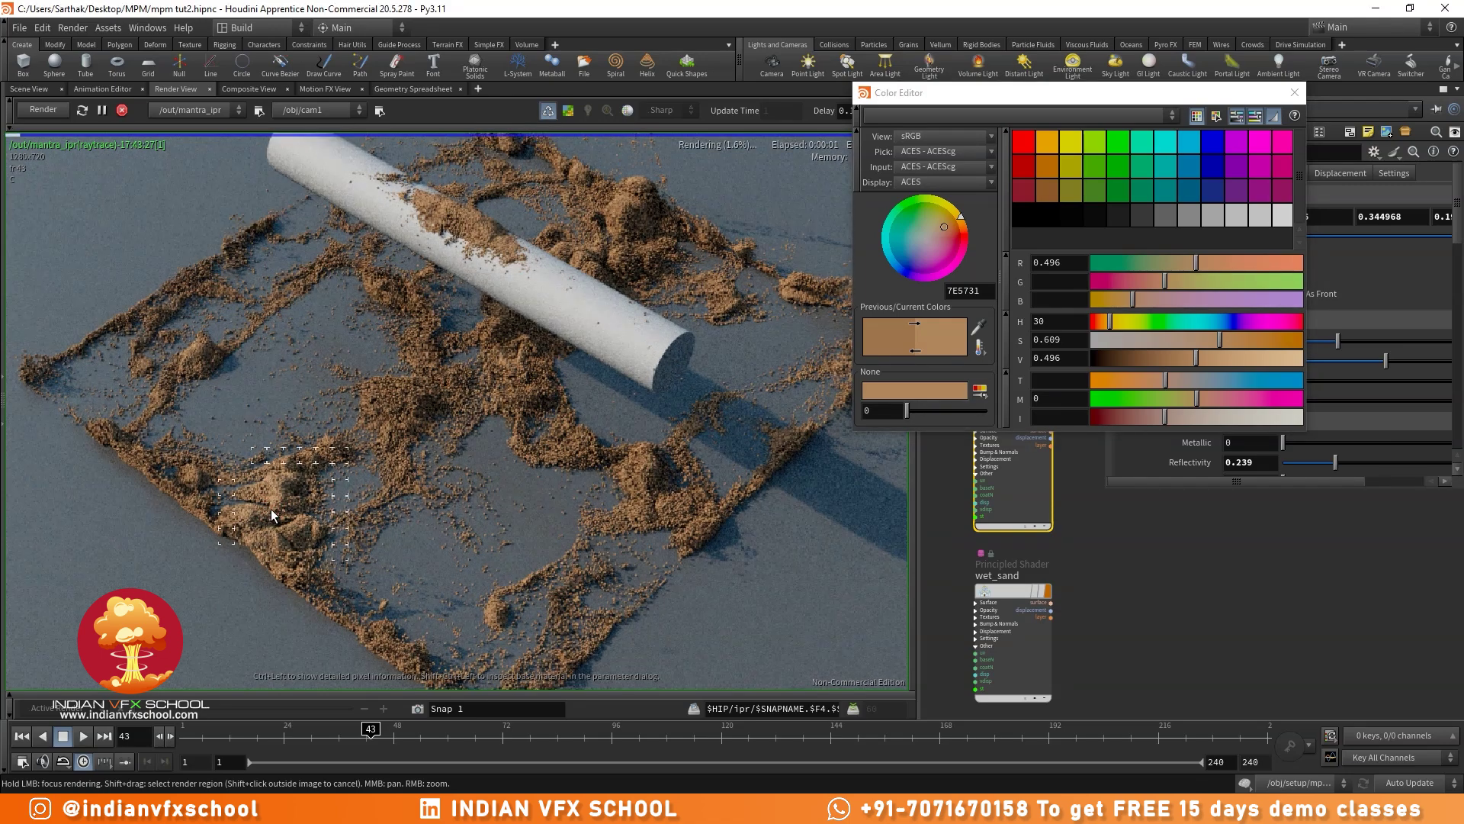
left_click(1294, 92)
- Review the sampling and noise settings of the mantra_ipr node in the out network, returning to the mat network
left_click(975, 109)
left_click(999, 199)
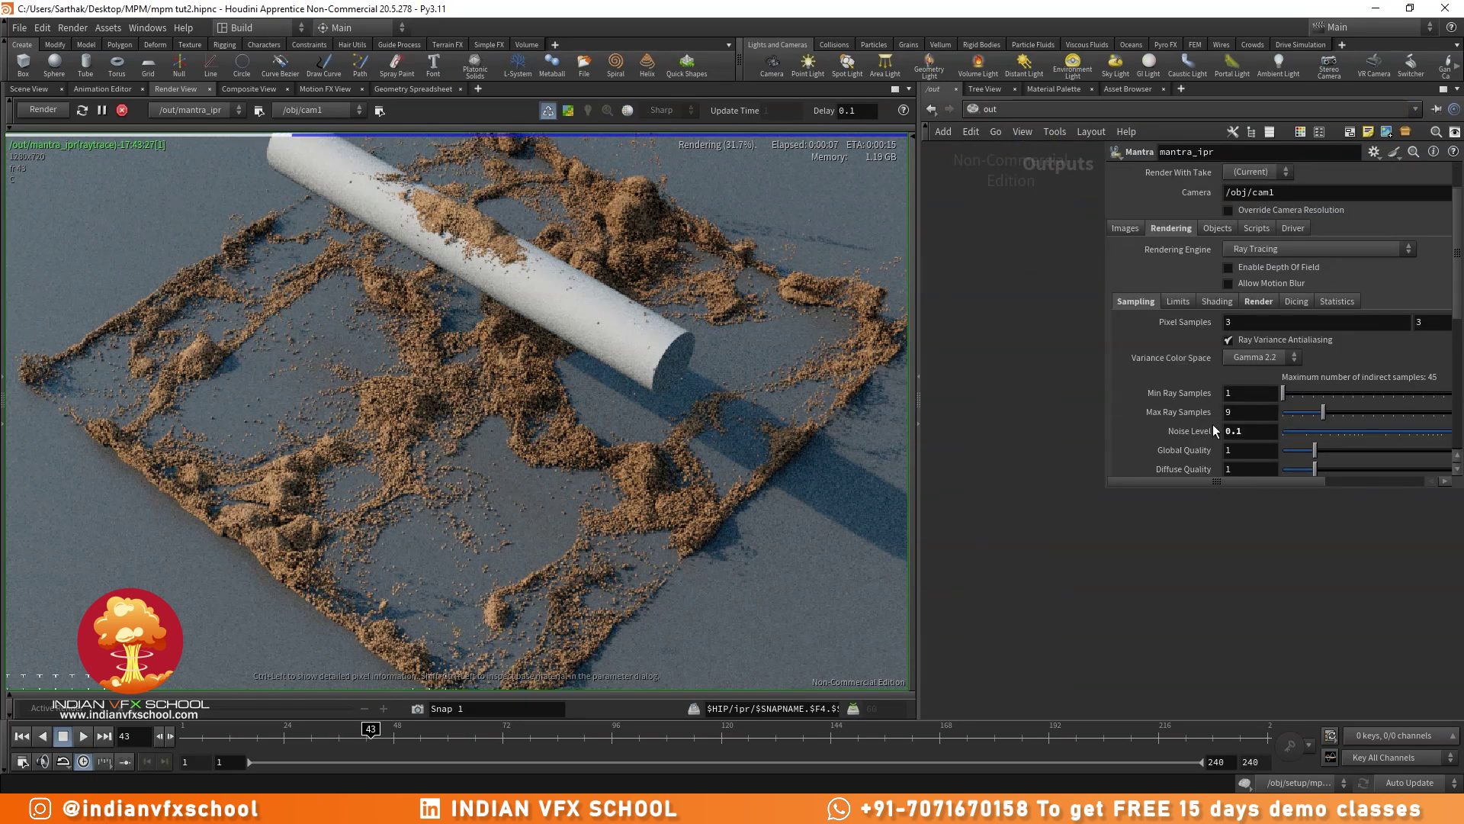
scroll(1193, 393, "down", 2)
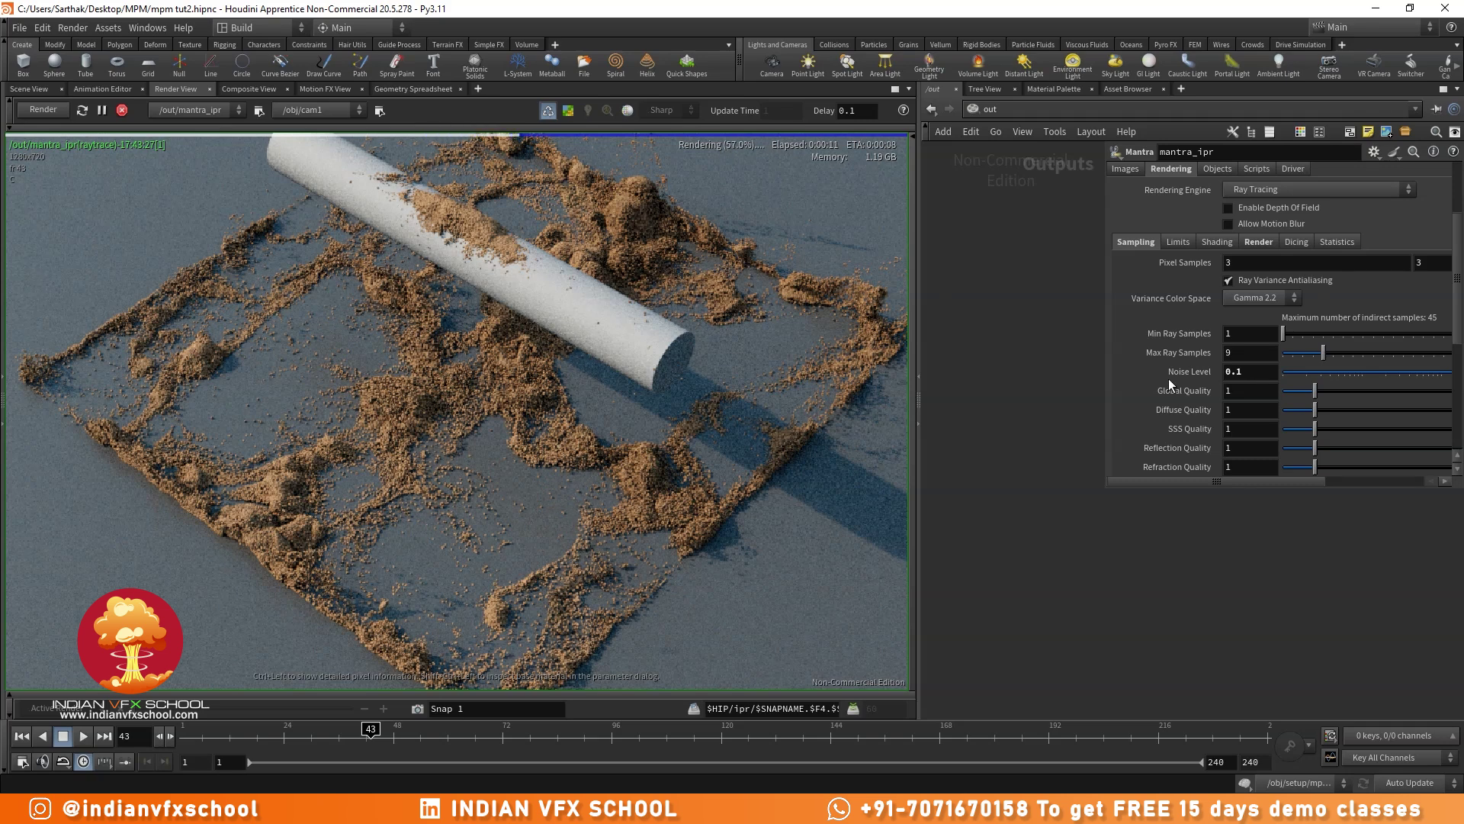
left_click(931, 109)
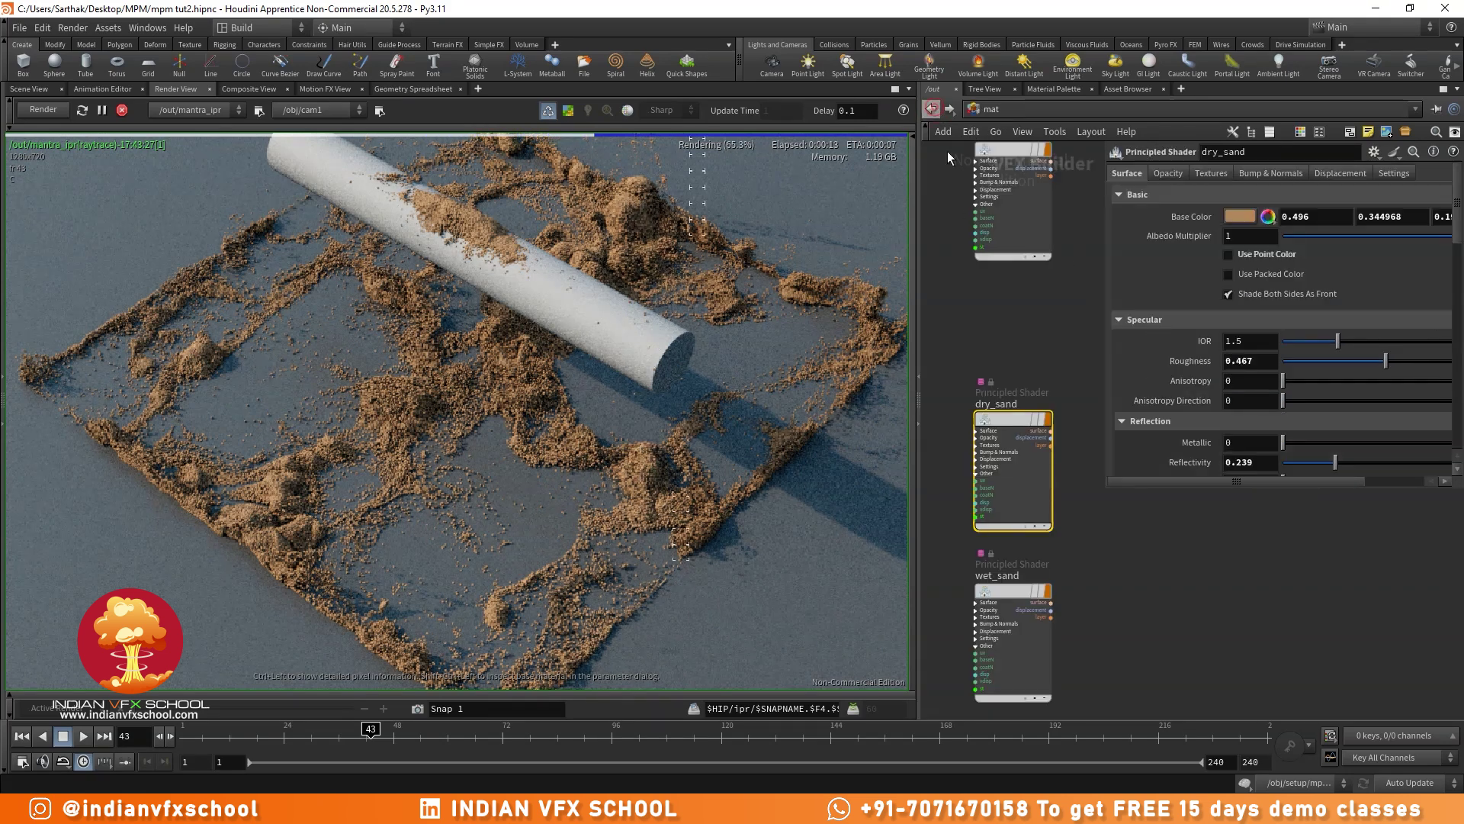
- Assign the wet_sand shader to the sand, examine the updated render and pause it
scroll(999, 555, "up", 3)
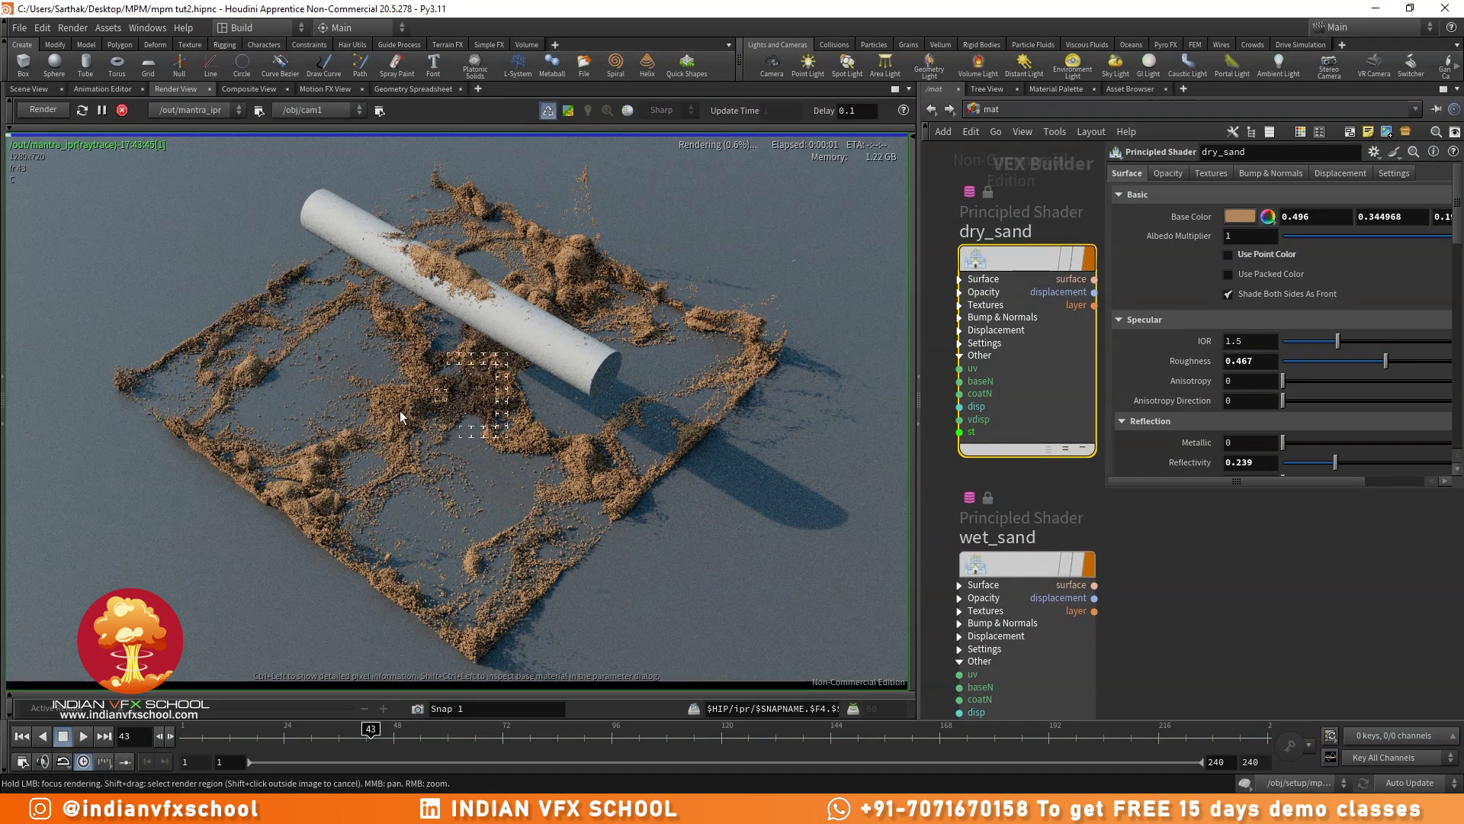
mouse_move(204, 474)
left_mouse_down()
mouse_move(170, 415)
mouse_move(235, 334)
mouse_move(305, 302)
mouse_move(437, 195)
left_mouse_up()
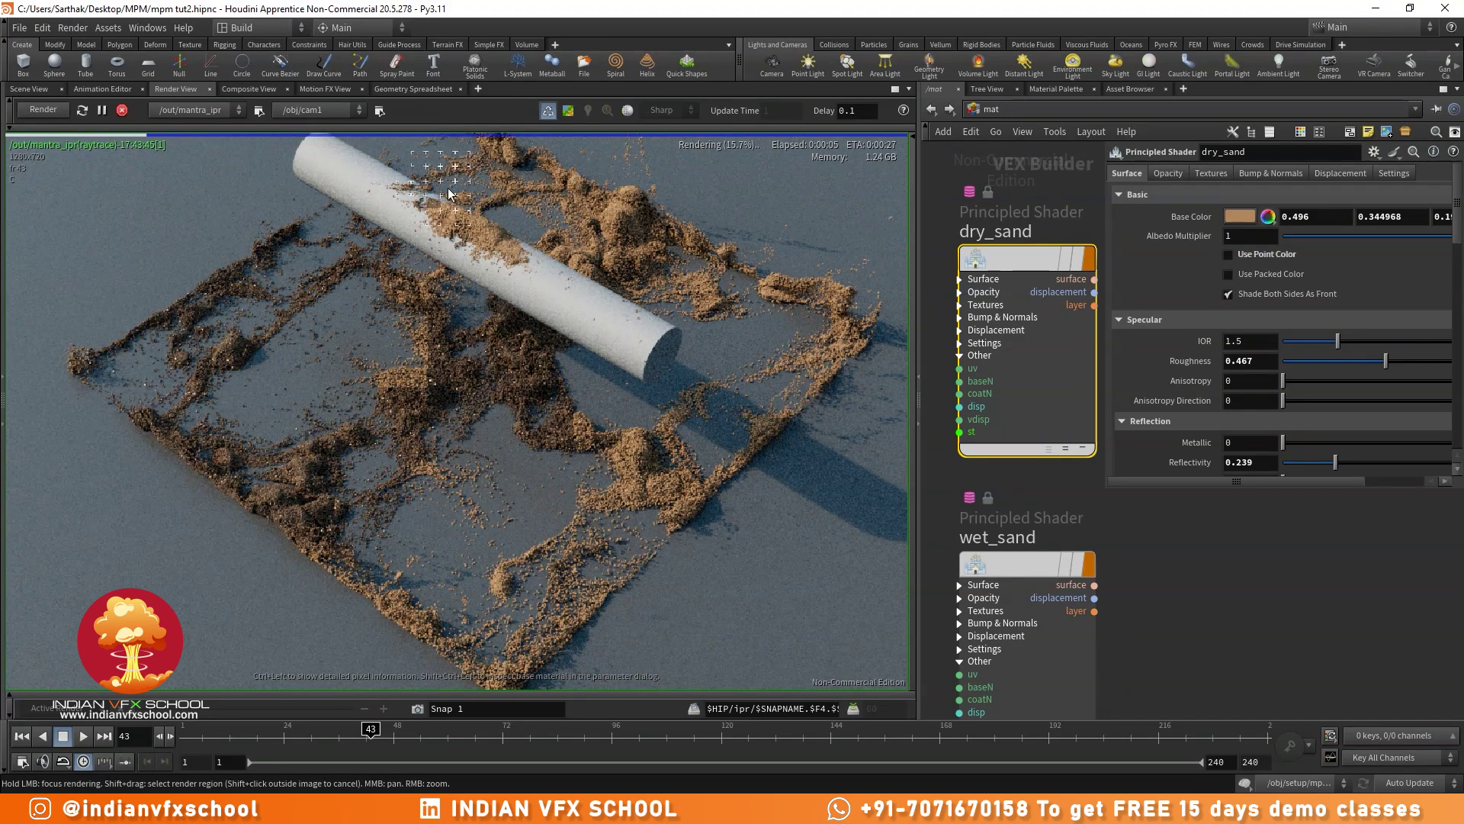
scroll(439, 217, "down", 6)
scroll(476, 247, "up", 6)
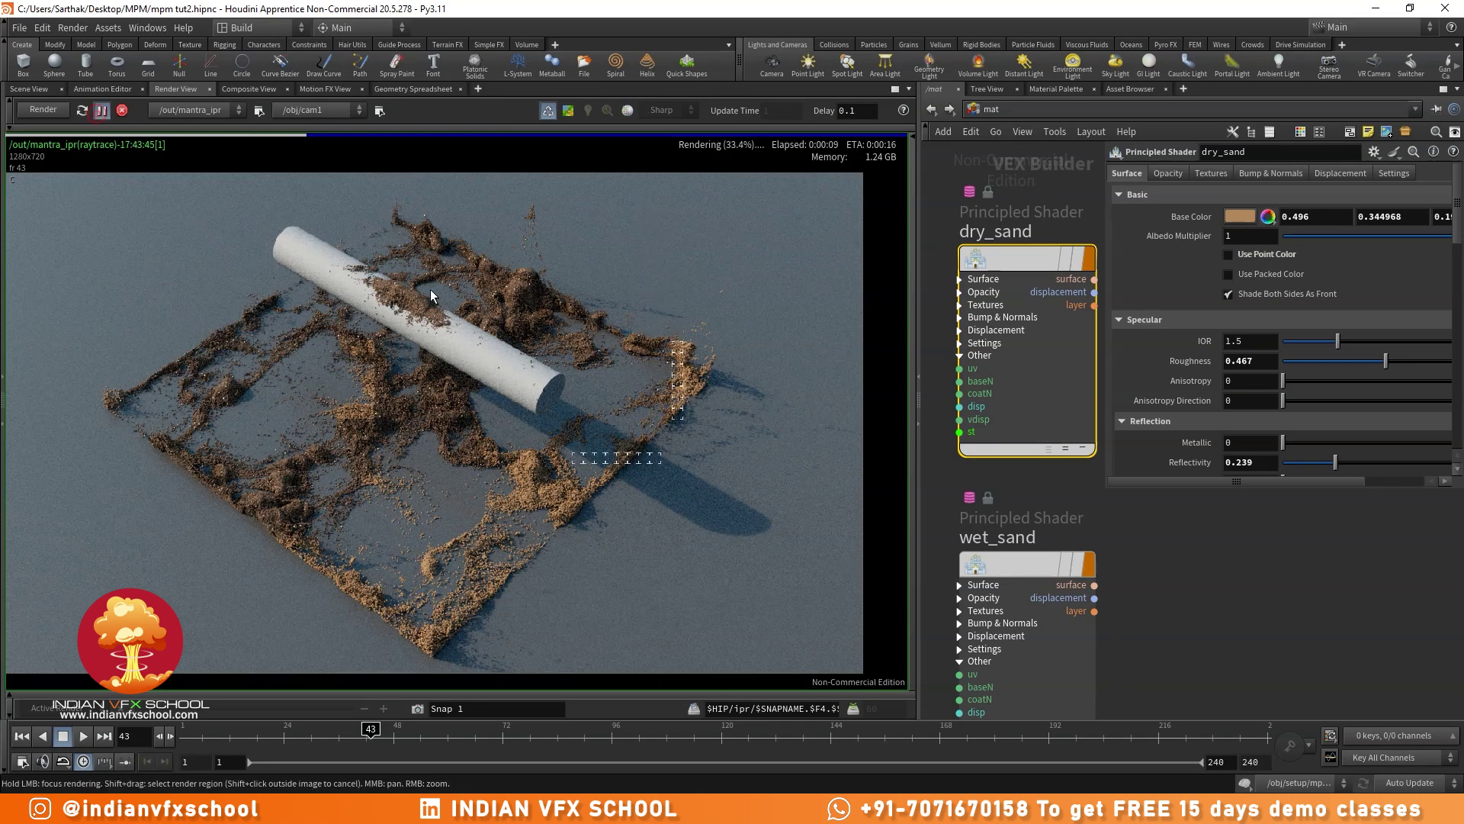
scroll(1051, 552, "down", 3)
- Add a Layer Mix node beside the dry_sand and wet_sand shaders in the mat network
left_click_drag(1138, 479, 1207, 460)
scroll(1128, 508, "down", 3)
middle_click_drag(1127, 510, 1115, 486)
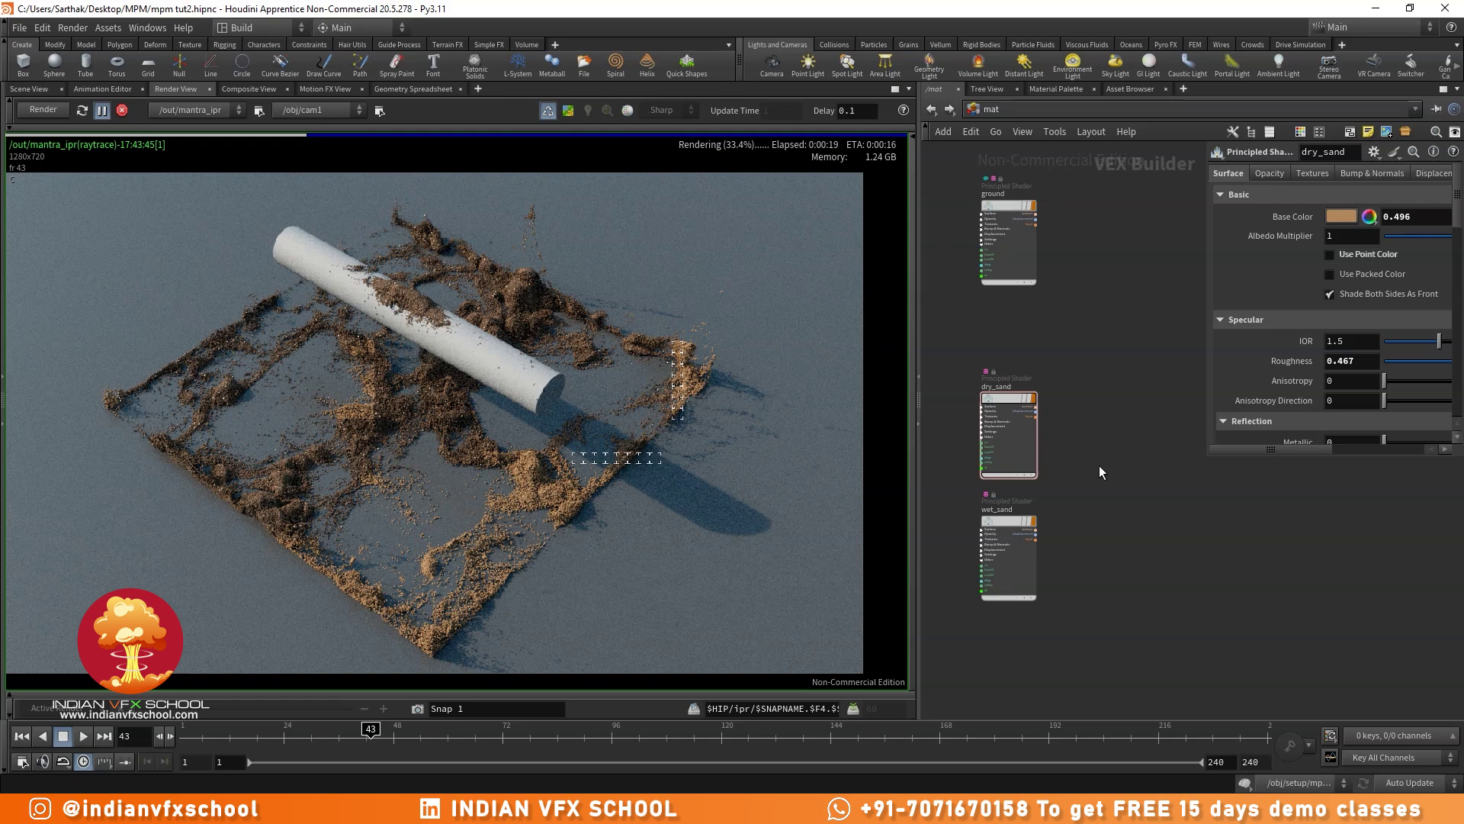
left_click(29, 88)
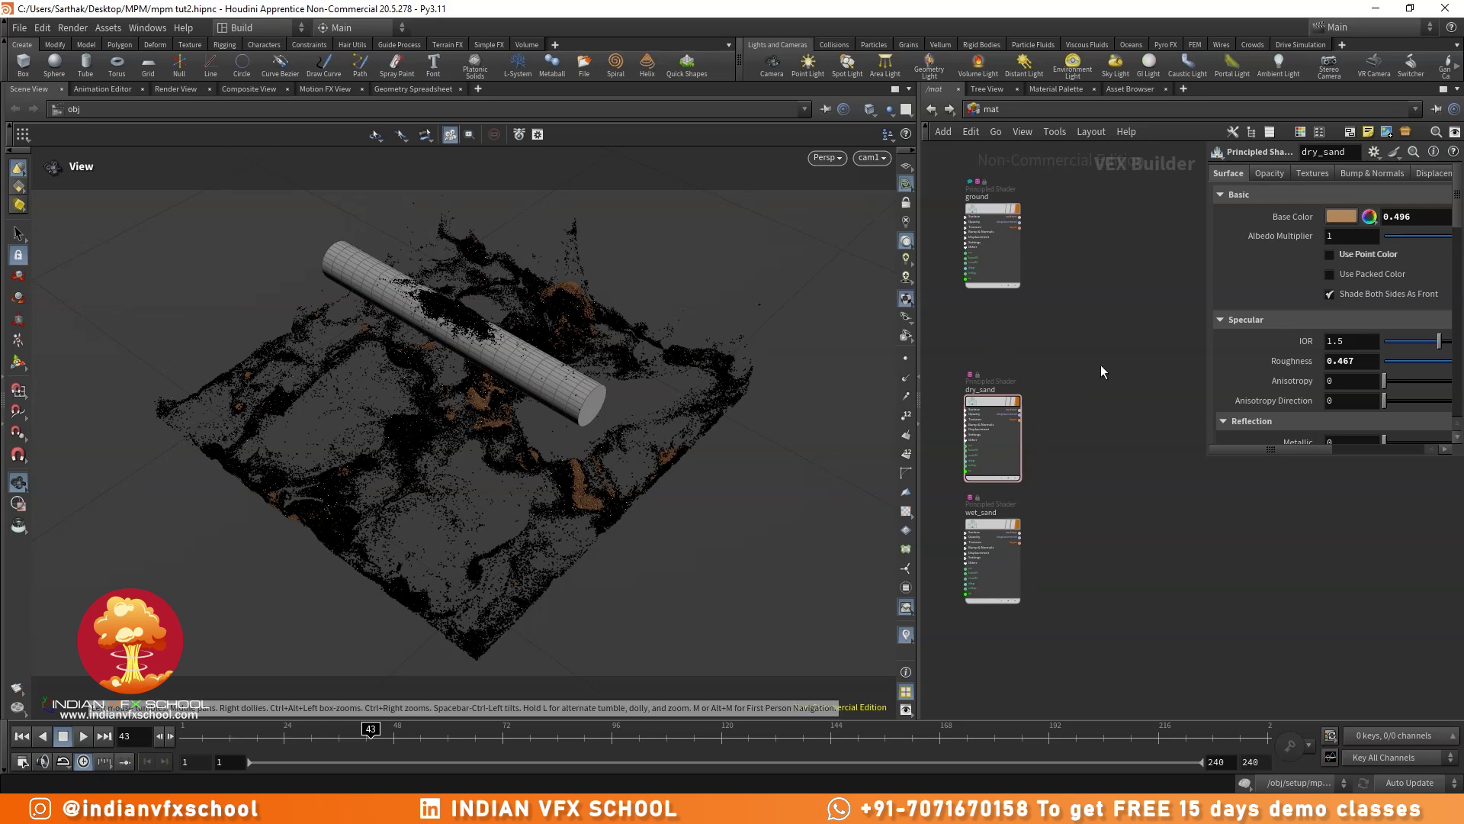
middle_click_drag(1100, 366, 1112, 401)
key("Tab")
type("mix")
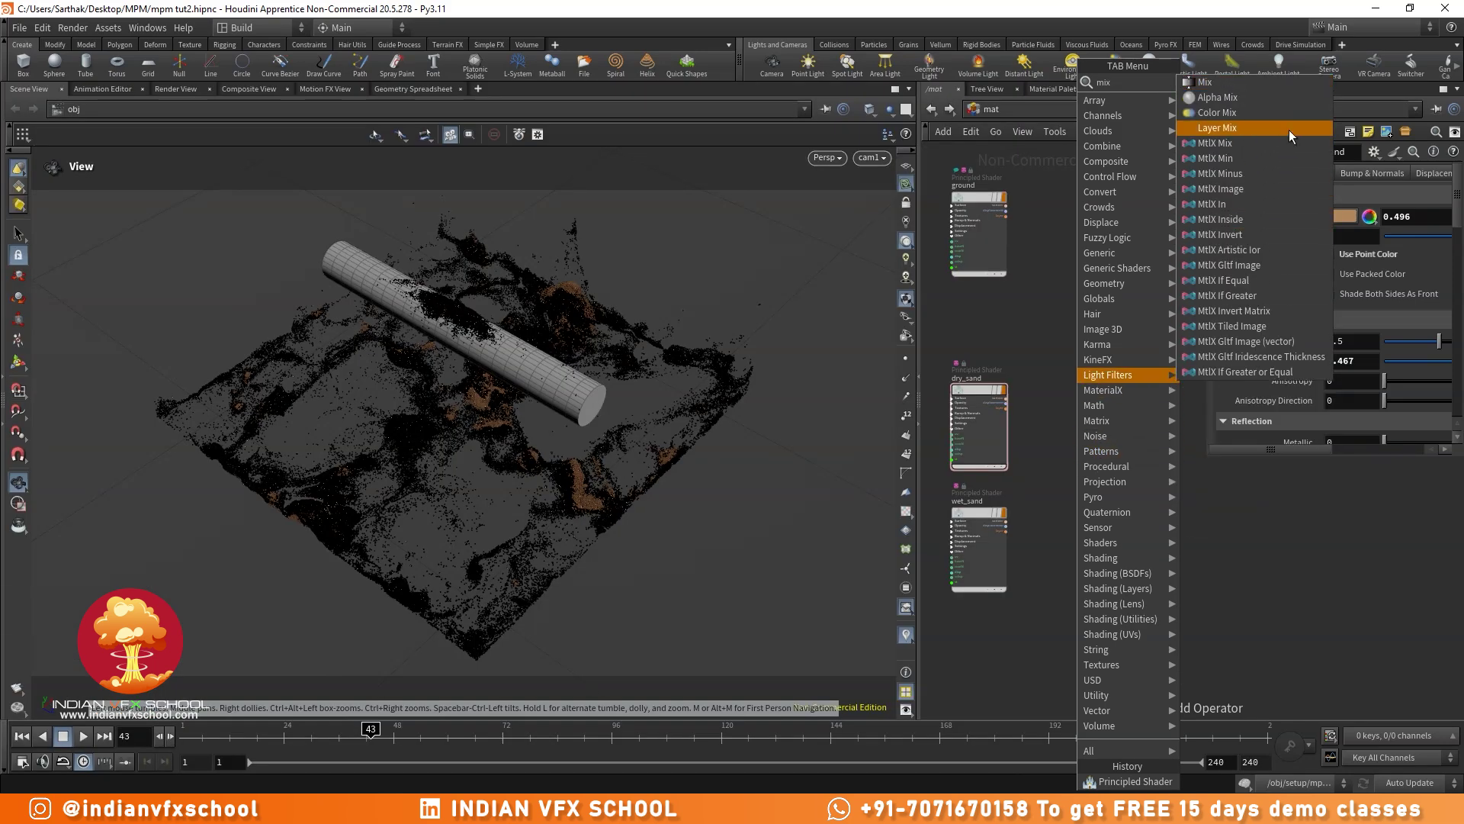
left_click(1217, 128)
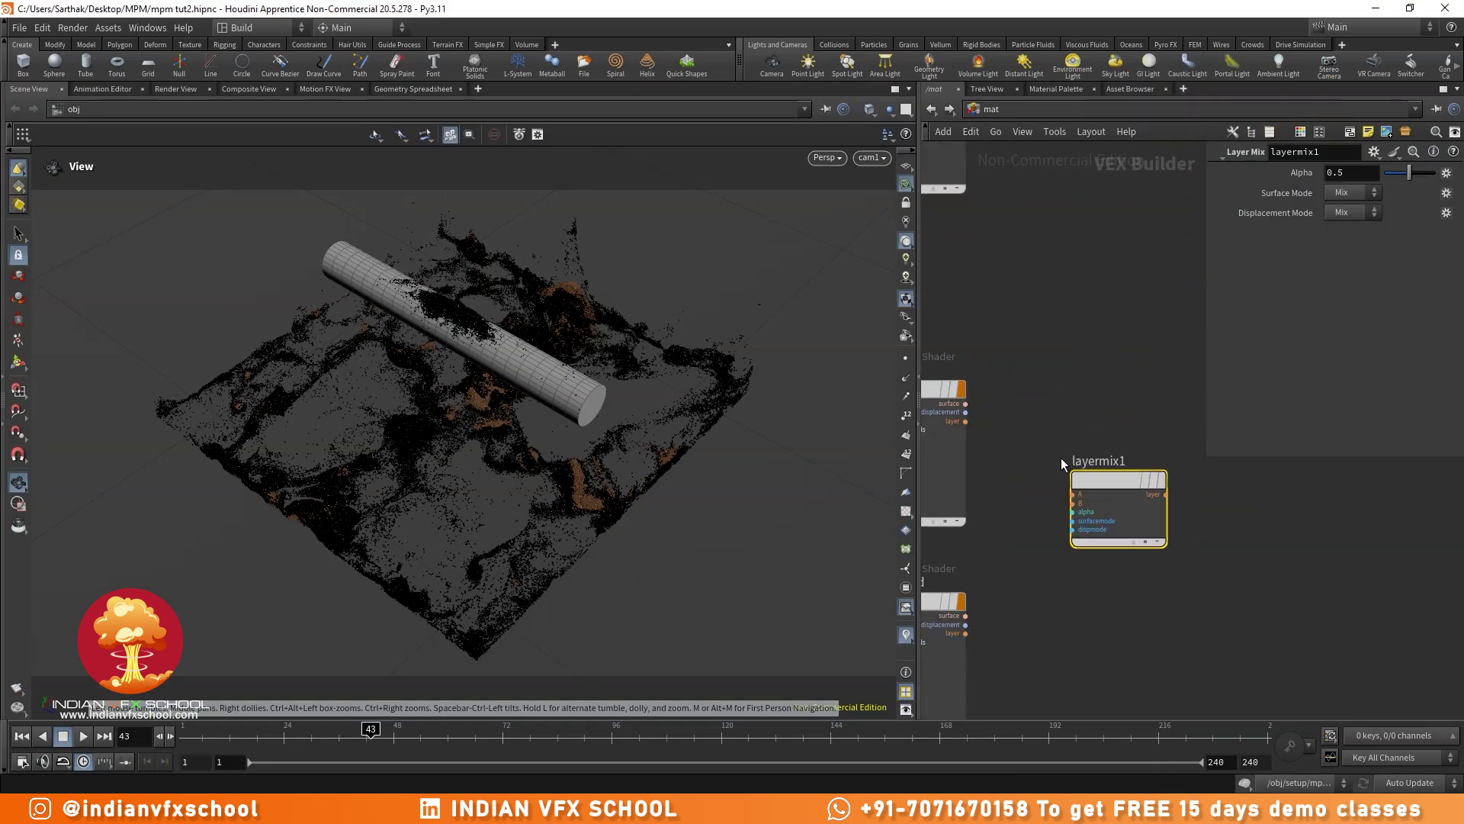
left_click(1123, 478)
- Connect dry_sand's layer output to the Layer Mix input A and wet_sand's layer output to input B
left_click_drag(966, 421, 998, 632)
middle_click_drag(1101, 605, 1013, 599)
left_click_drag(1042, 477, 1128, 527)
scroll(1129, 526, "down", 4)
middle_click_drag(1052, 535, 1101, 514)
middle_click_drag(1093, 567, 1117, 490)
scroll(1073, 495, "up", 4)
scroll(1115, 465, "up", 2)
- Create a Bind node wired into the alpha input of the Layer Mix
left_click_drag(1131, 440, 1067, 549)
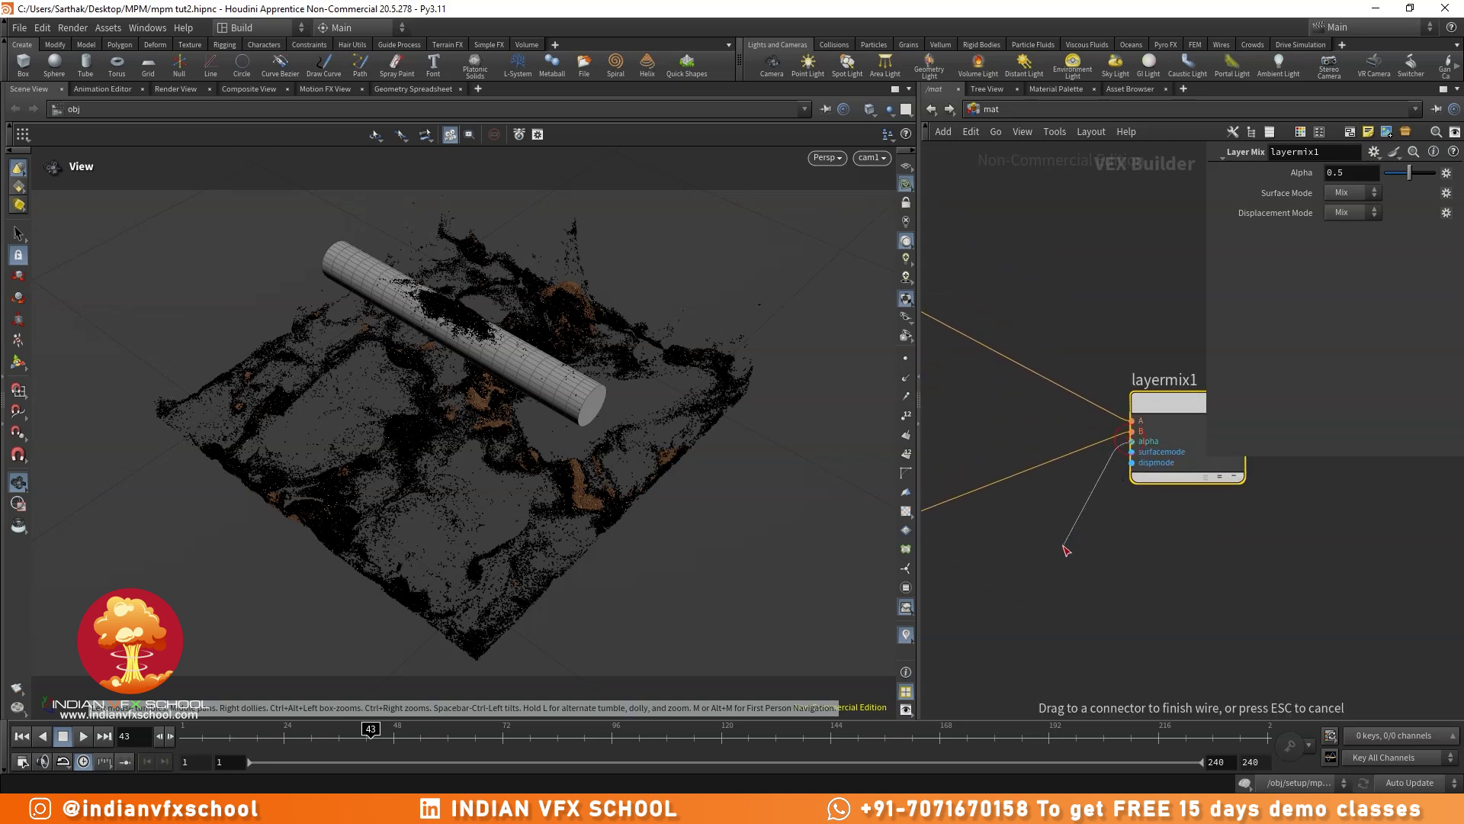
key("Tab")
type("bin")
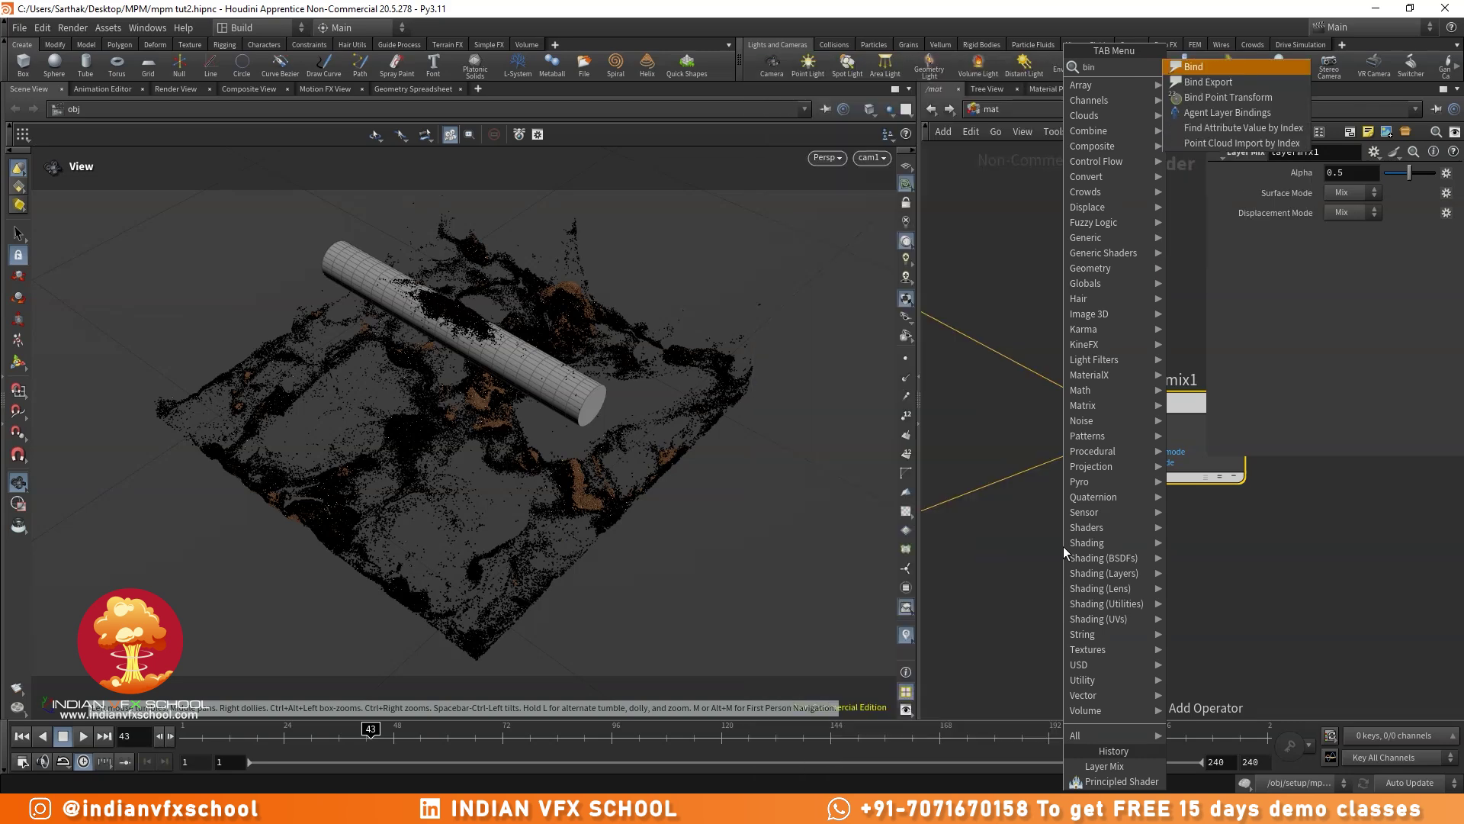
left_click(1198, 69)
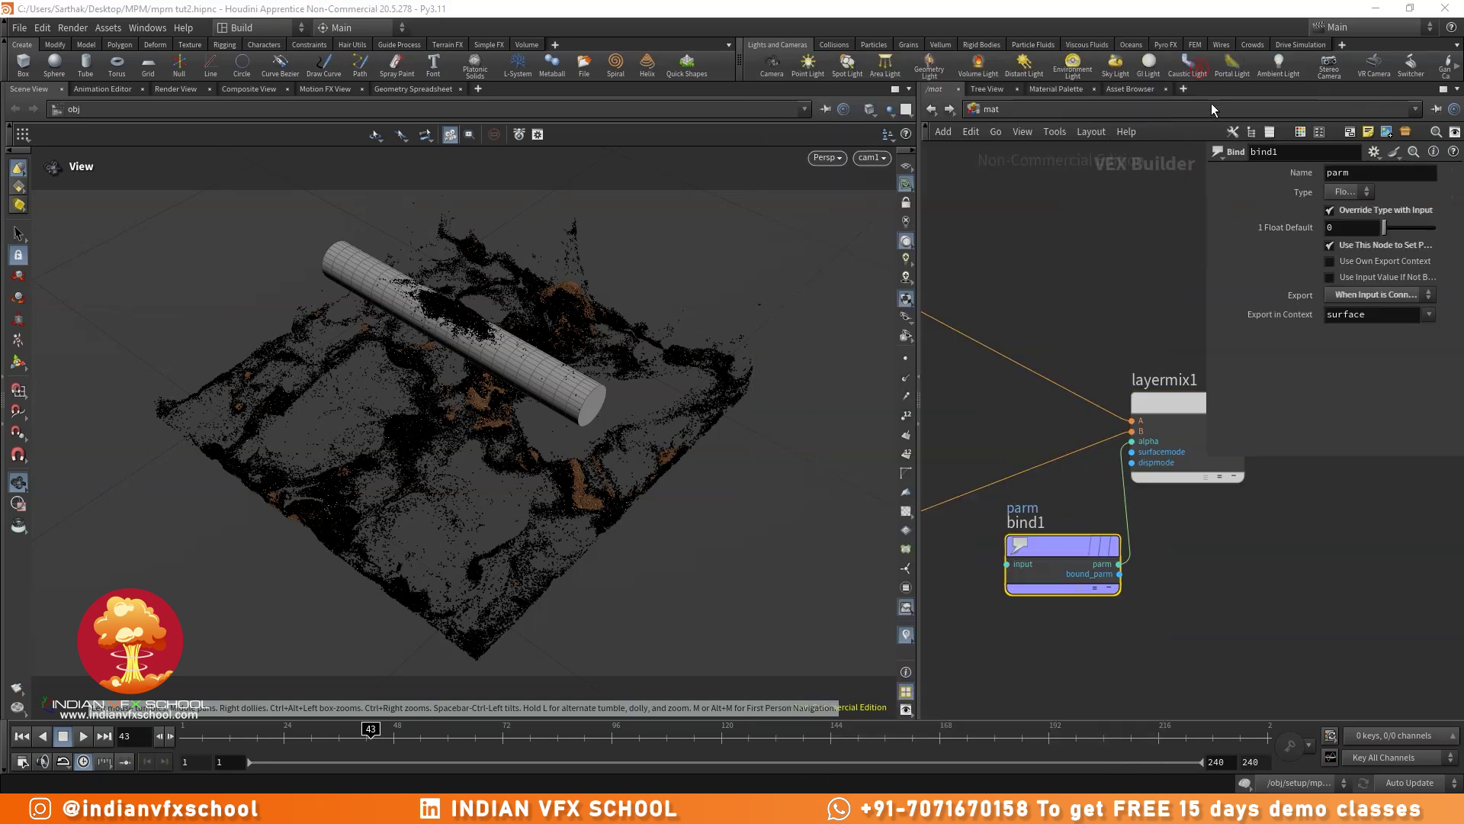
- Set the Bind node's type to 3 Floats (vector) and its parameter name to Cd
left_click(1358, 191)
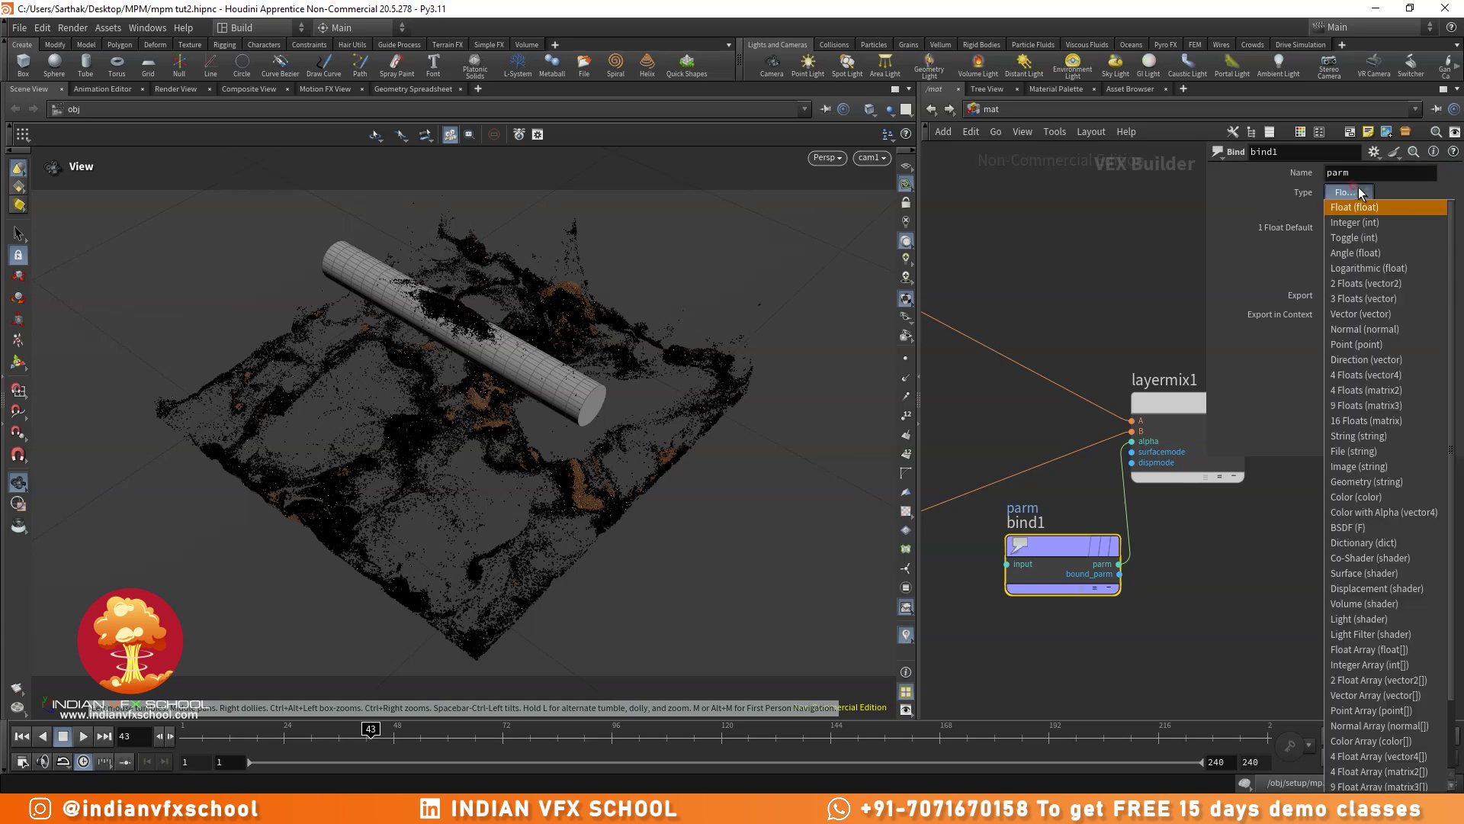
left_click(1377, 298)
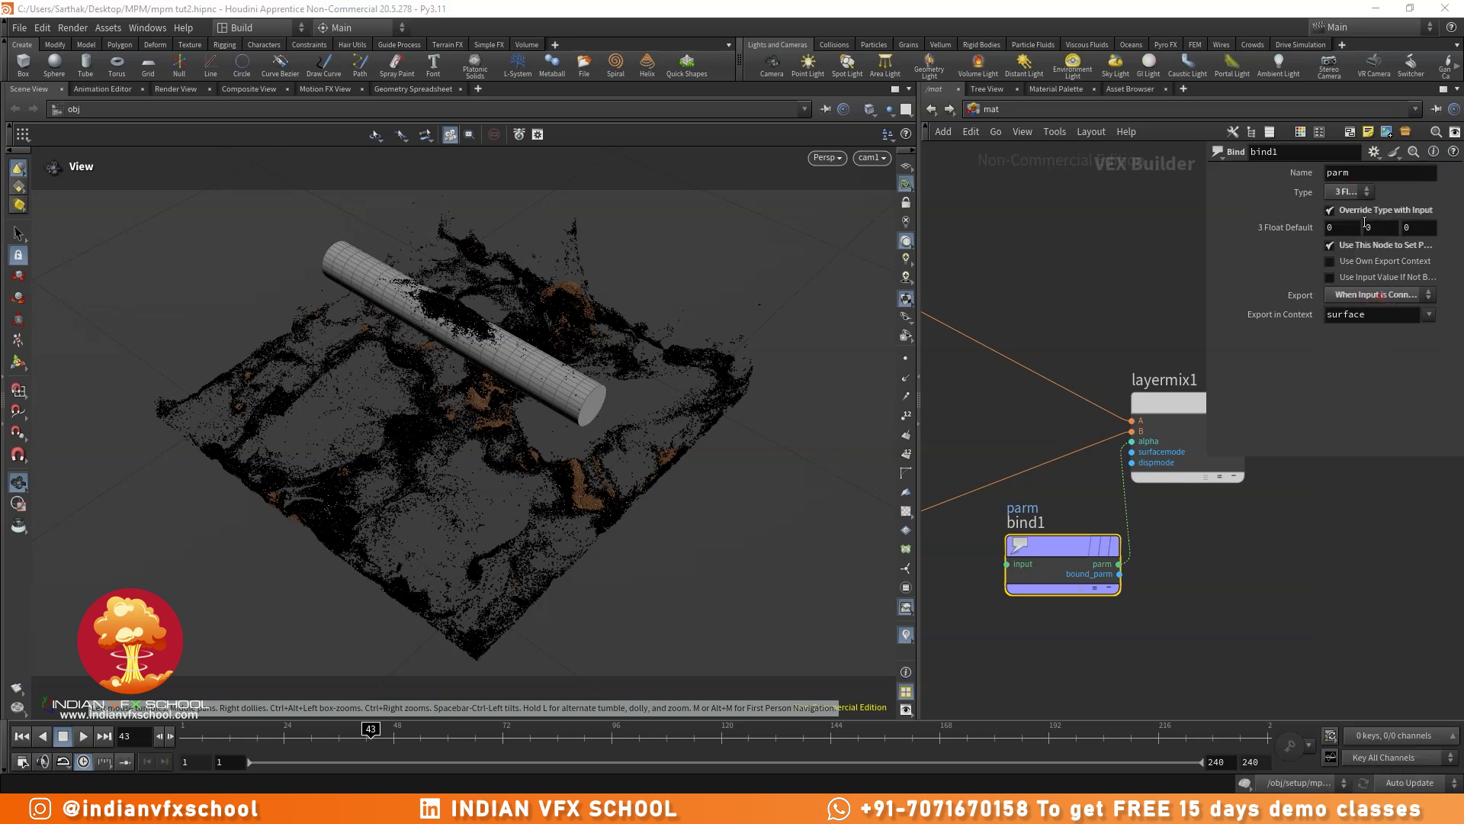
left_click(1354, 193)
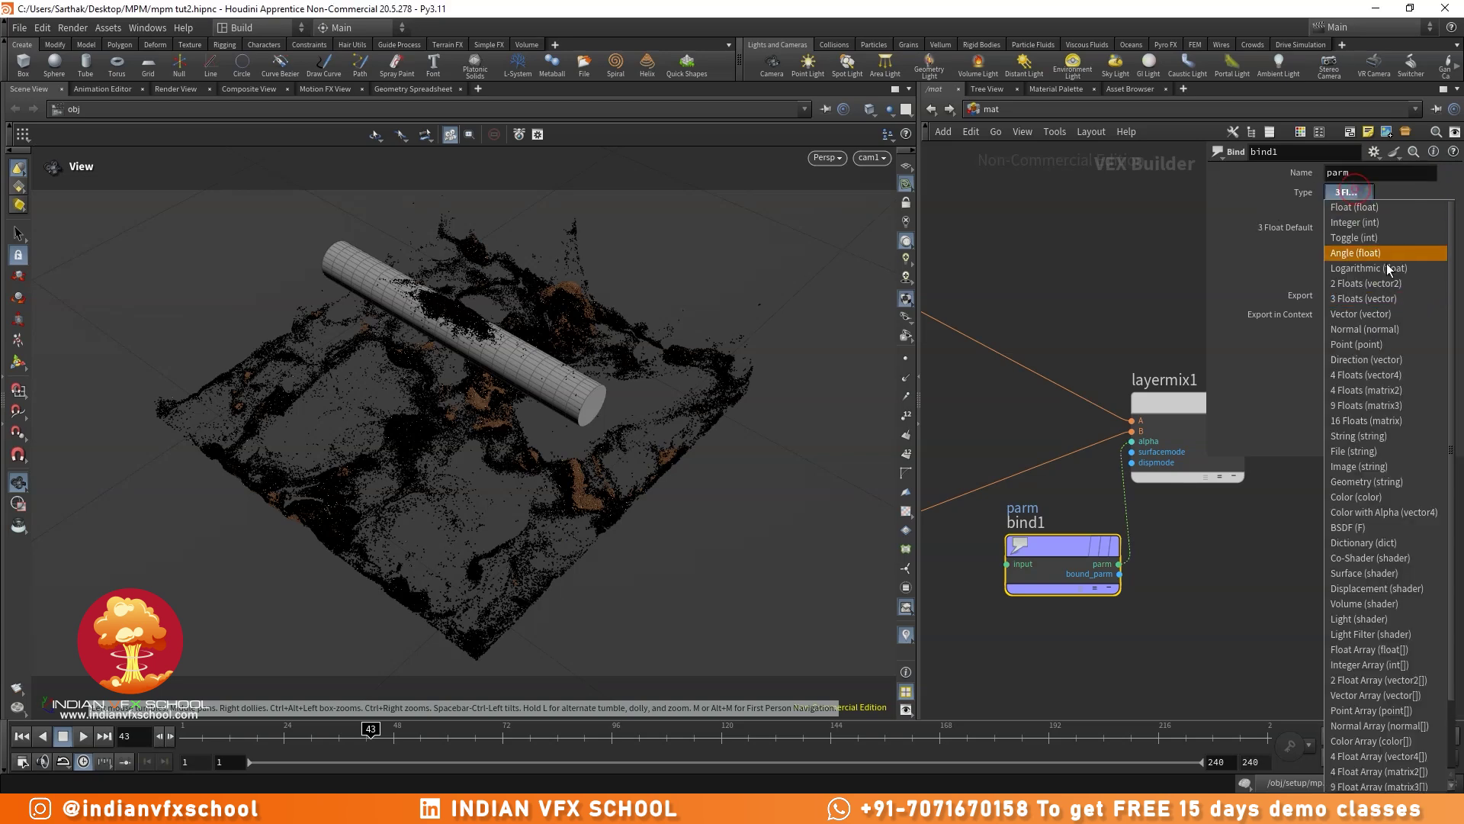
left_click(1360, 302)
double_click(1365, 171)
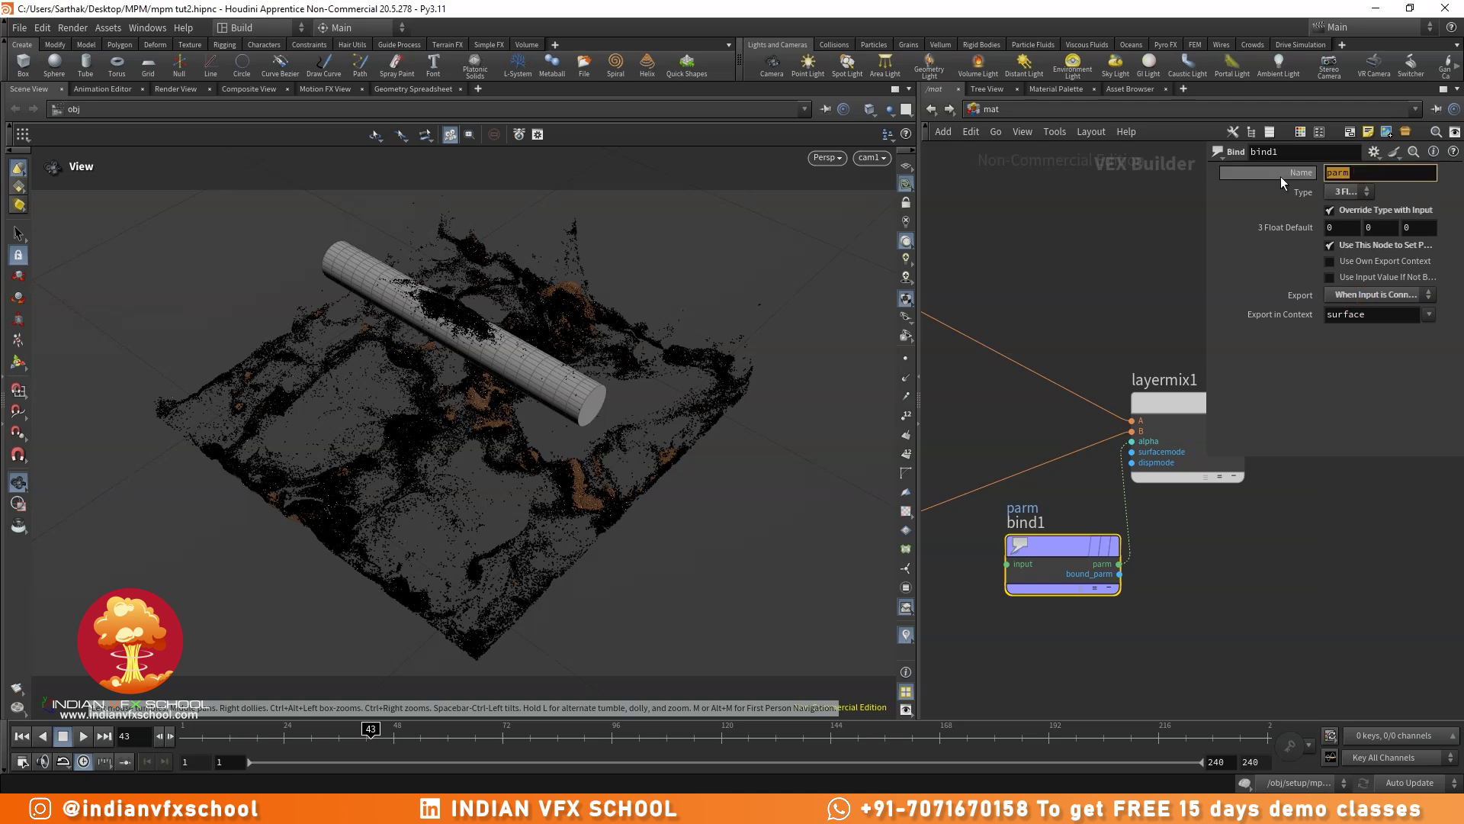
type("Cd")
key("Return")
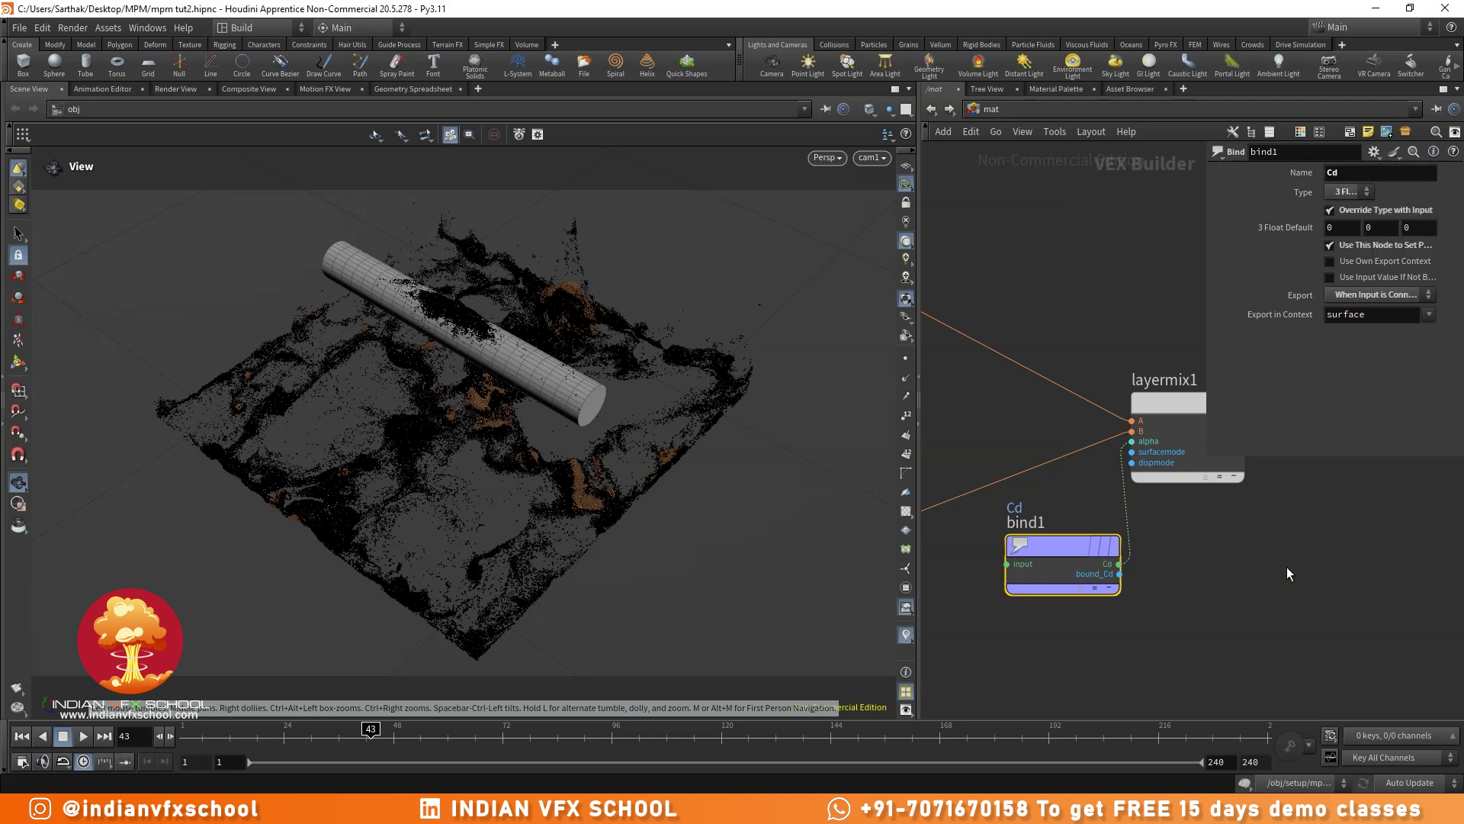
- Save the scene and switch the network's connection wires to the curved style
key("ctrl+s")
scroll(1235, 576, "down", 3)
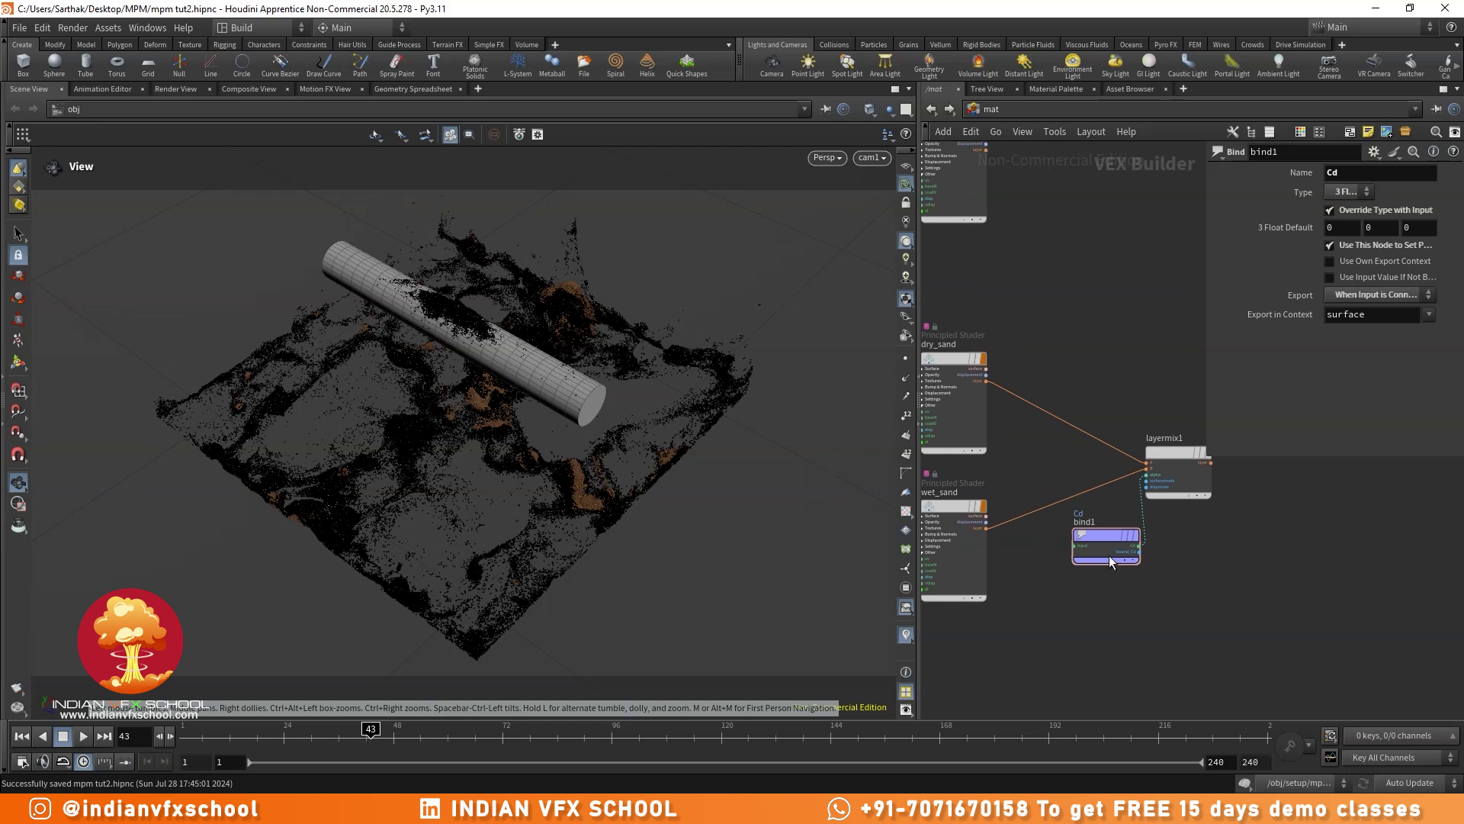
key("shift+s")
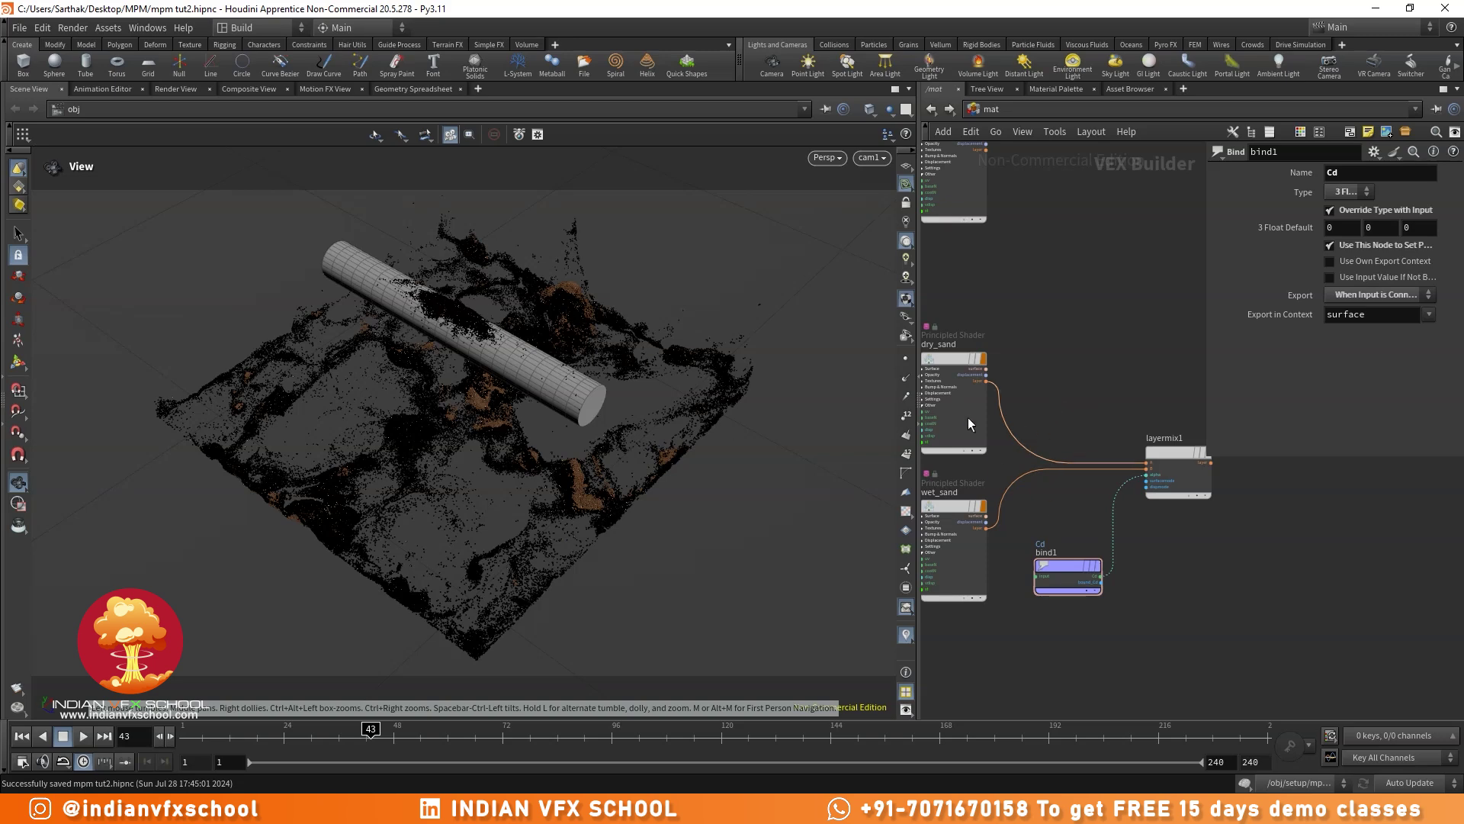
- Show the render view and assign the layermix1 material to the sand in the rendered image
left_click(158, 94)
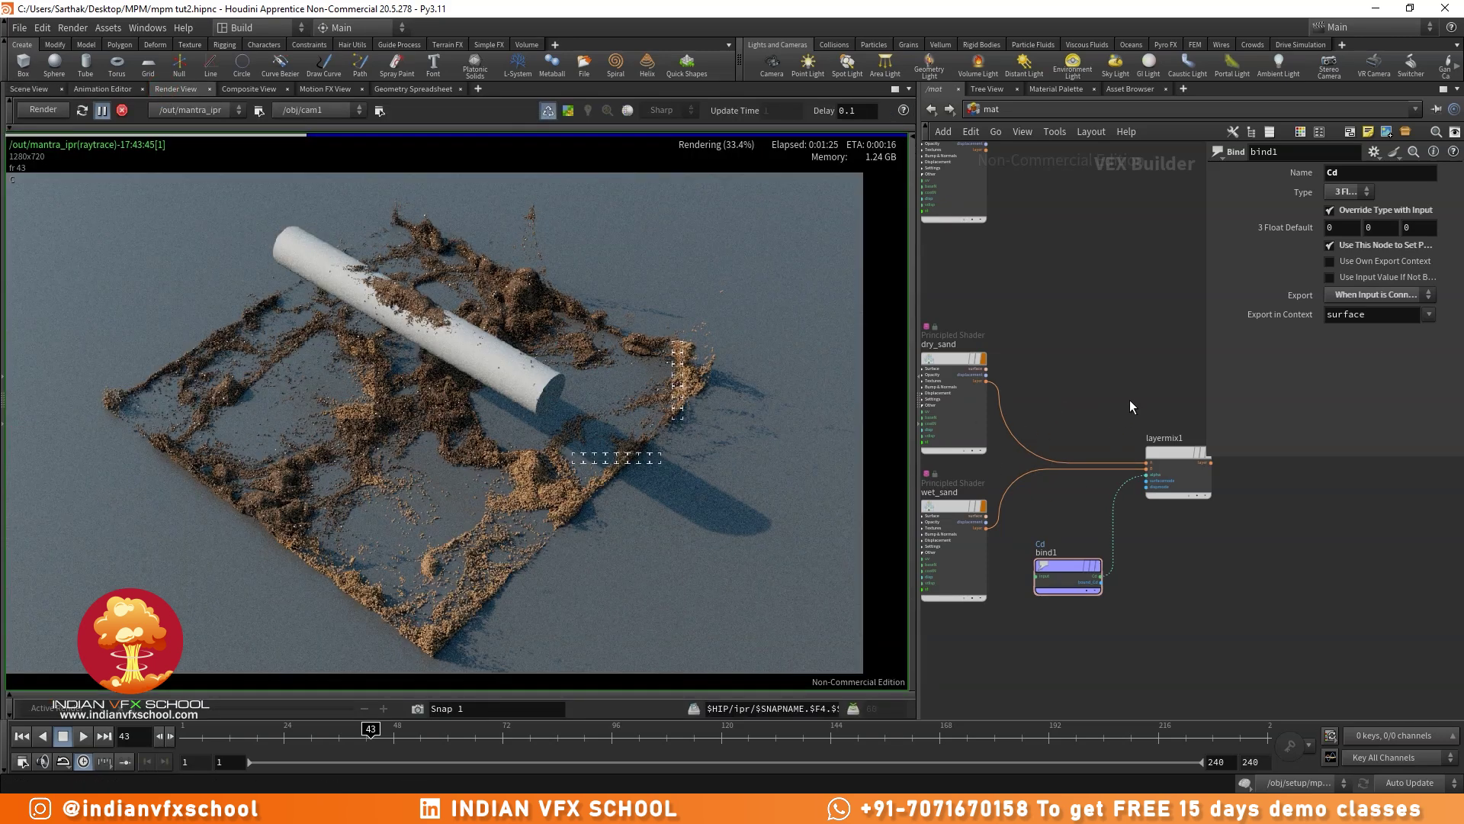
middle_click_drag(1127, 410, 990, 412)
scroll(1012, 424, "up", 5)
left_click_drag(1048, 503, 237, 491)
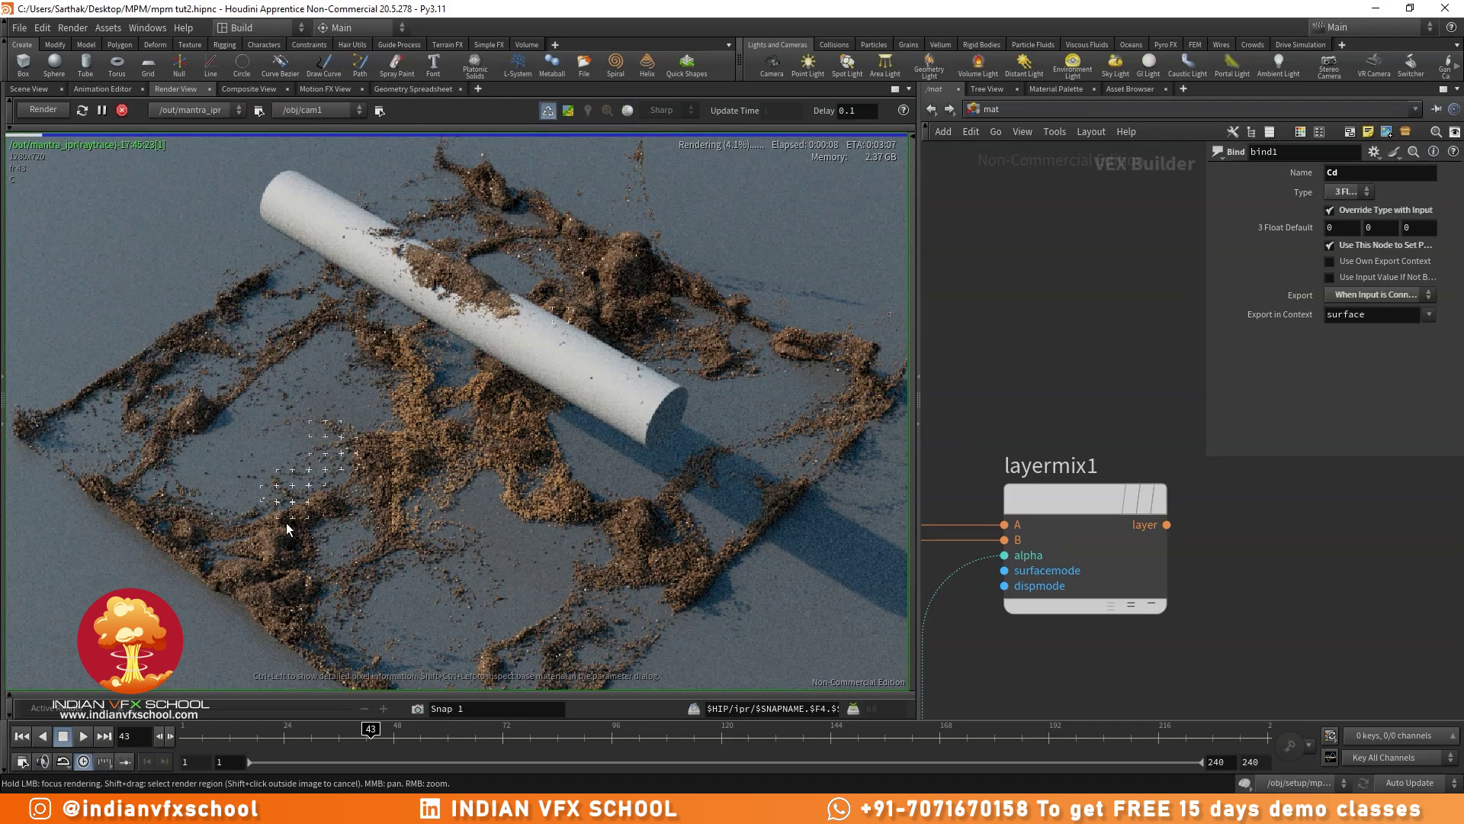
- Examine how the mixed dry and wet sand material shades the piles around the cylinder at frame 43
mouse_move(287, 528)
left_mouse_down()
mouse_move(282, 563)
mouse_move(226, 597)
mouse_move(109, 504)
mouse_move(191, 373)
mouse_move(519, 252)
mouse_move(603, 267)
mouse_move(625, 328)
mouse_move(525, 460)
left_mouse_up()
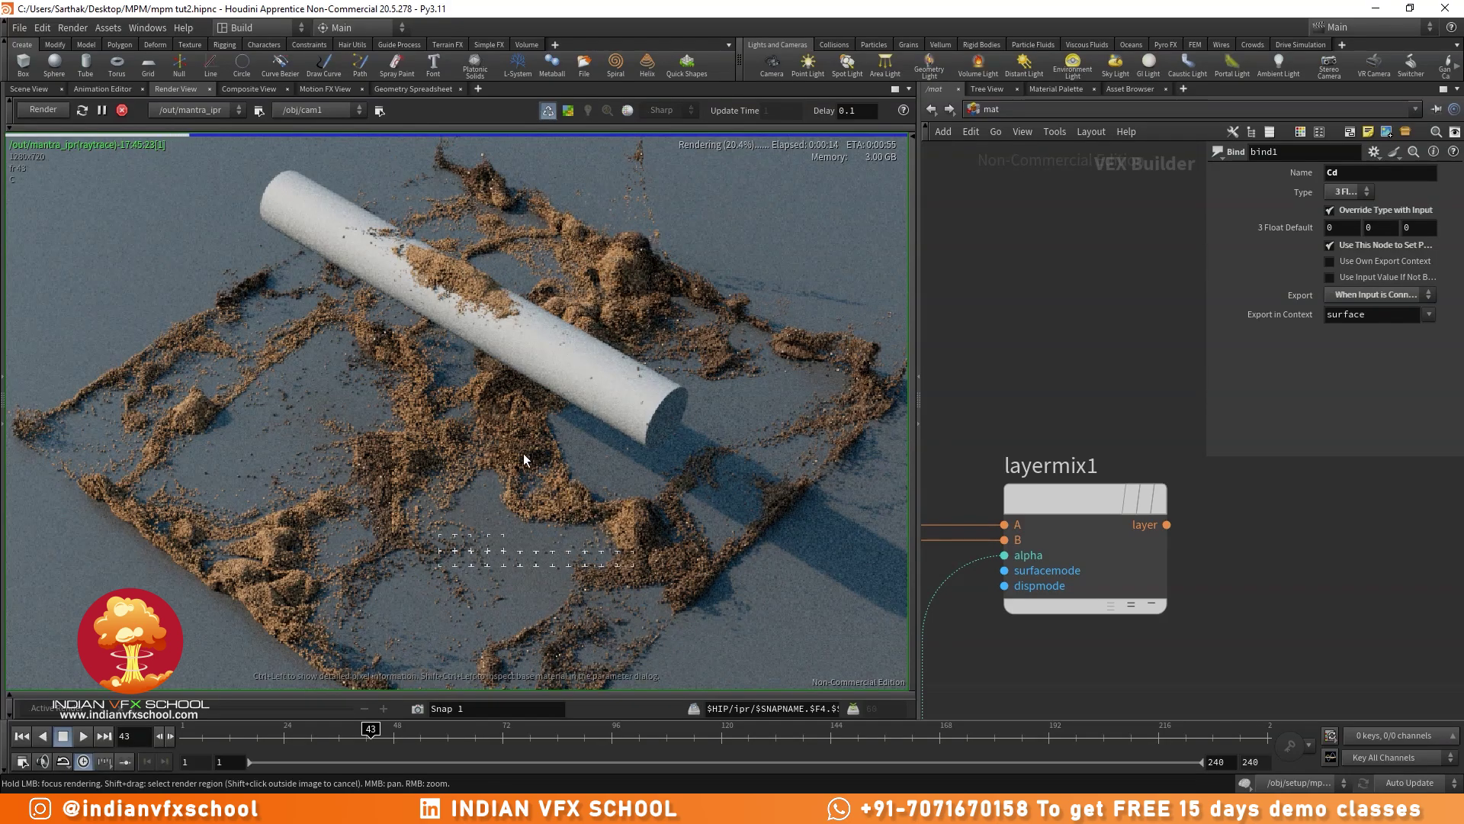
middle_click_drag(524, 460, 516, 398)
scroll(403, 441, "up", 3)
scroll(351, 385, "down", 5)
scroll(473, 366, "up", 4)
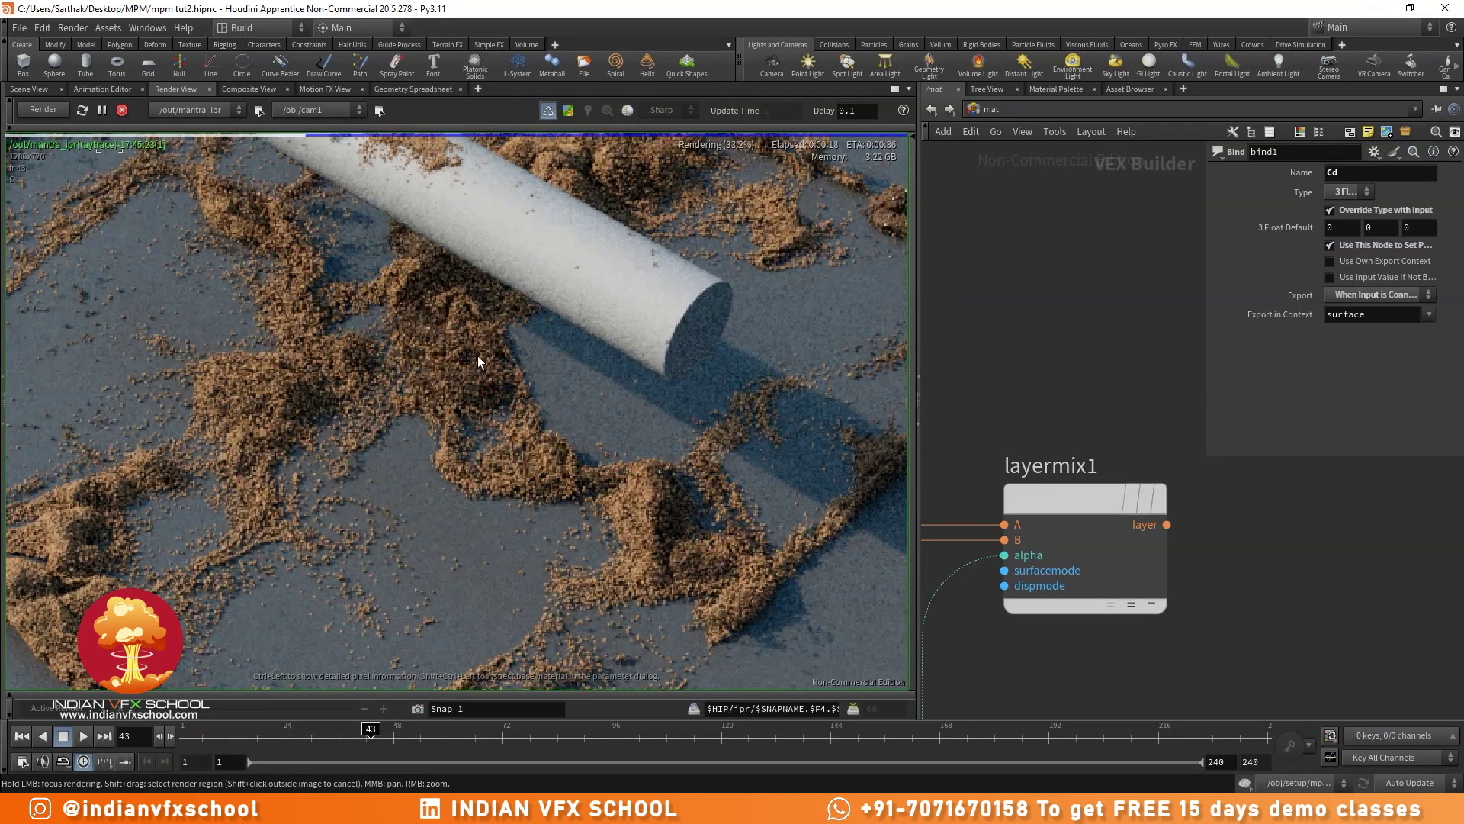
scroll(481, 357, "down", 4)
scroll(451, 526, "up", 4)
left_click(442, 534)
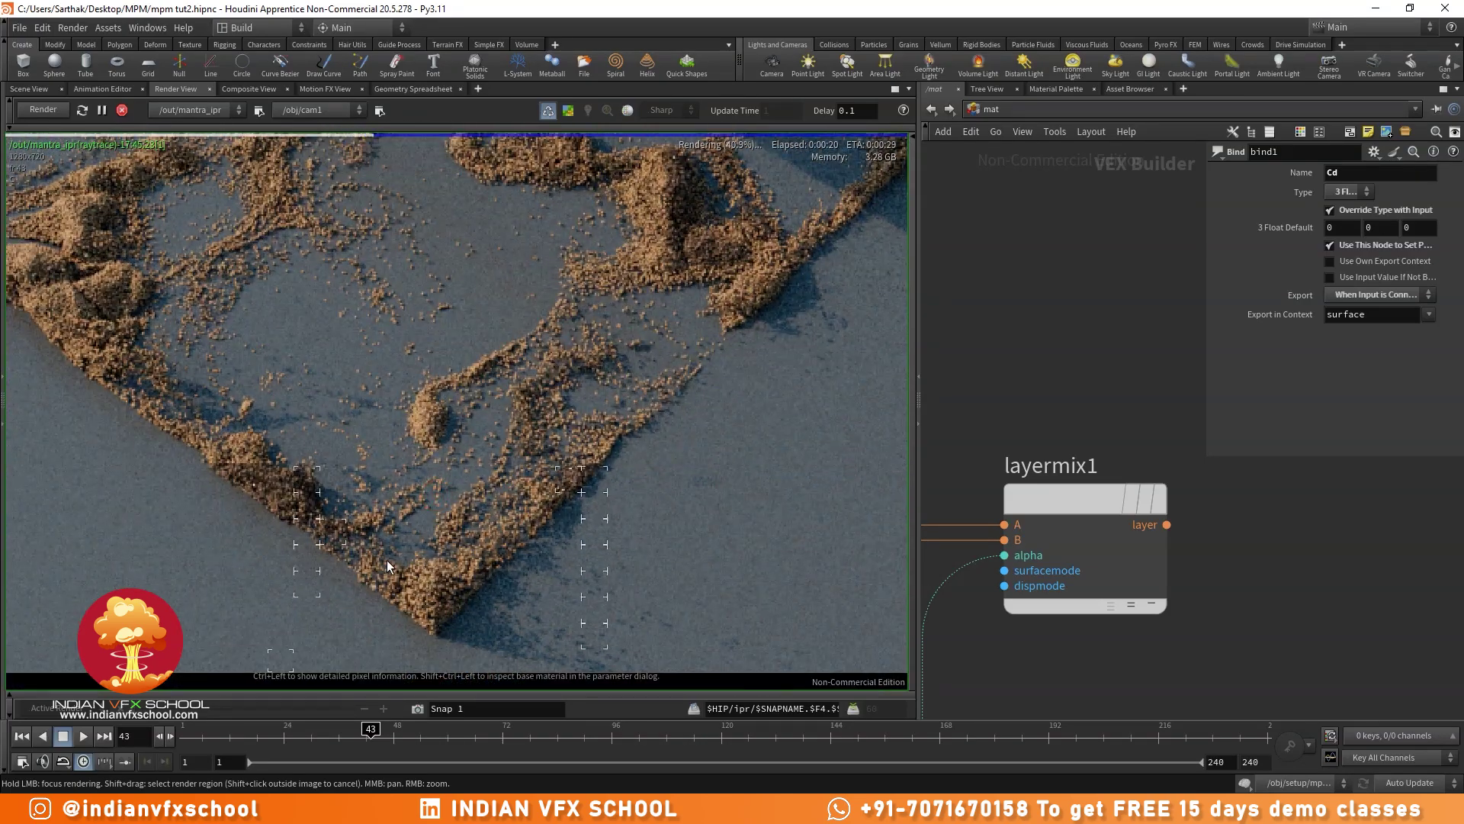
scroll(387, 562, "down", 5)
middle_click_drag(686, 255, 615, 415)
scroll(640, 374, "up", 3)
left_click(693, 350)
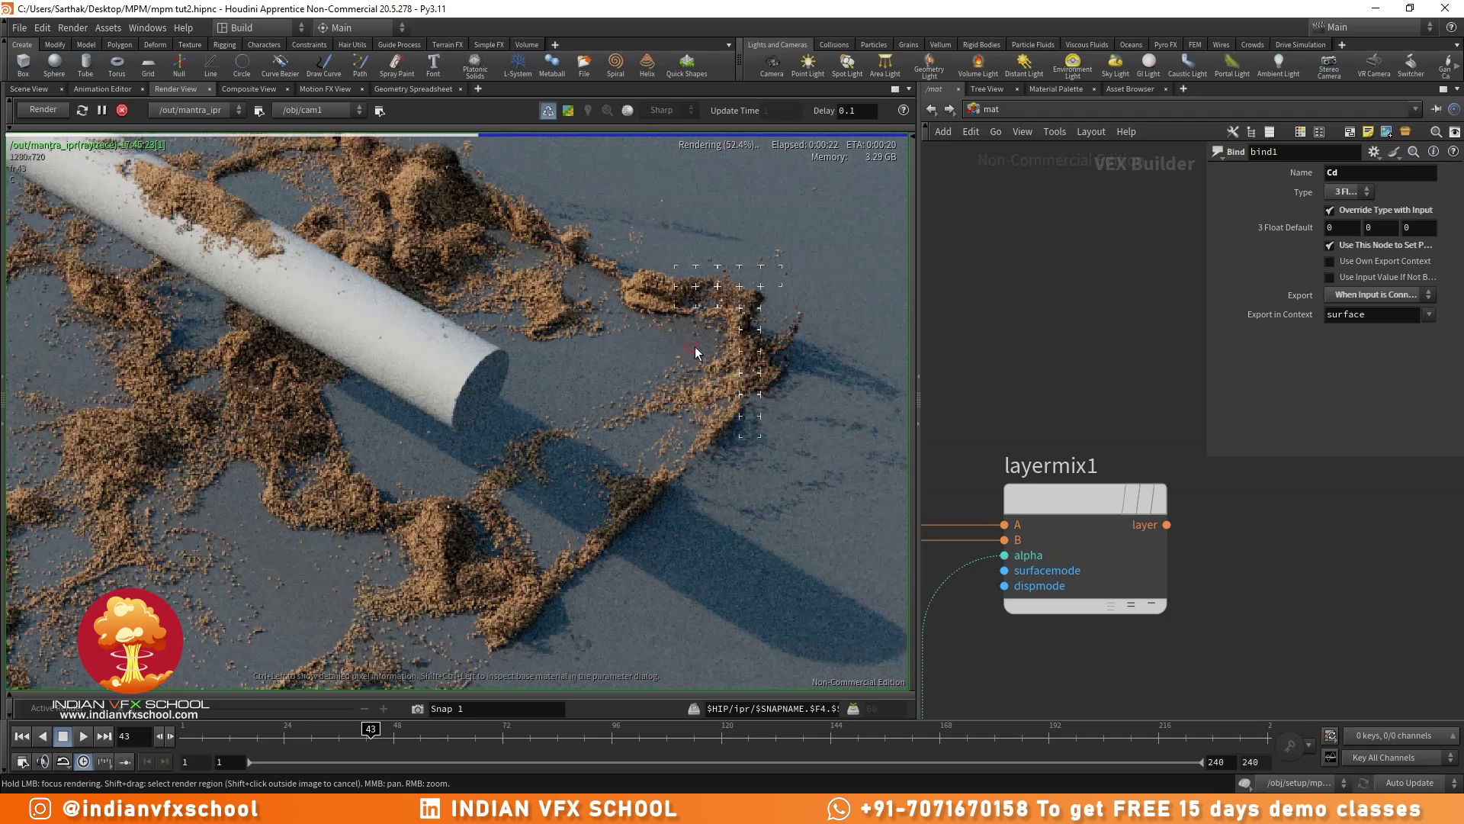
scroll(695, 352, "down", 3)
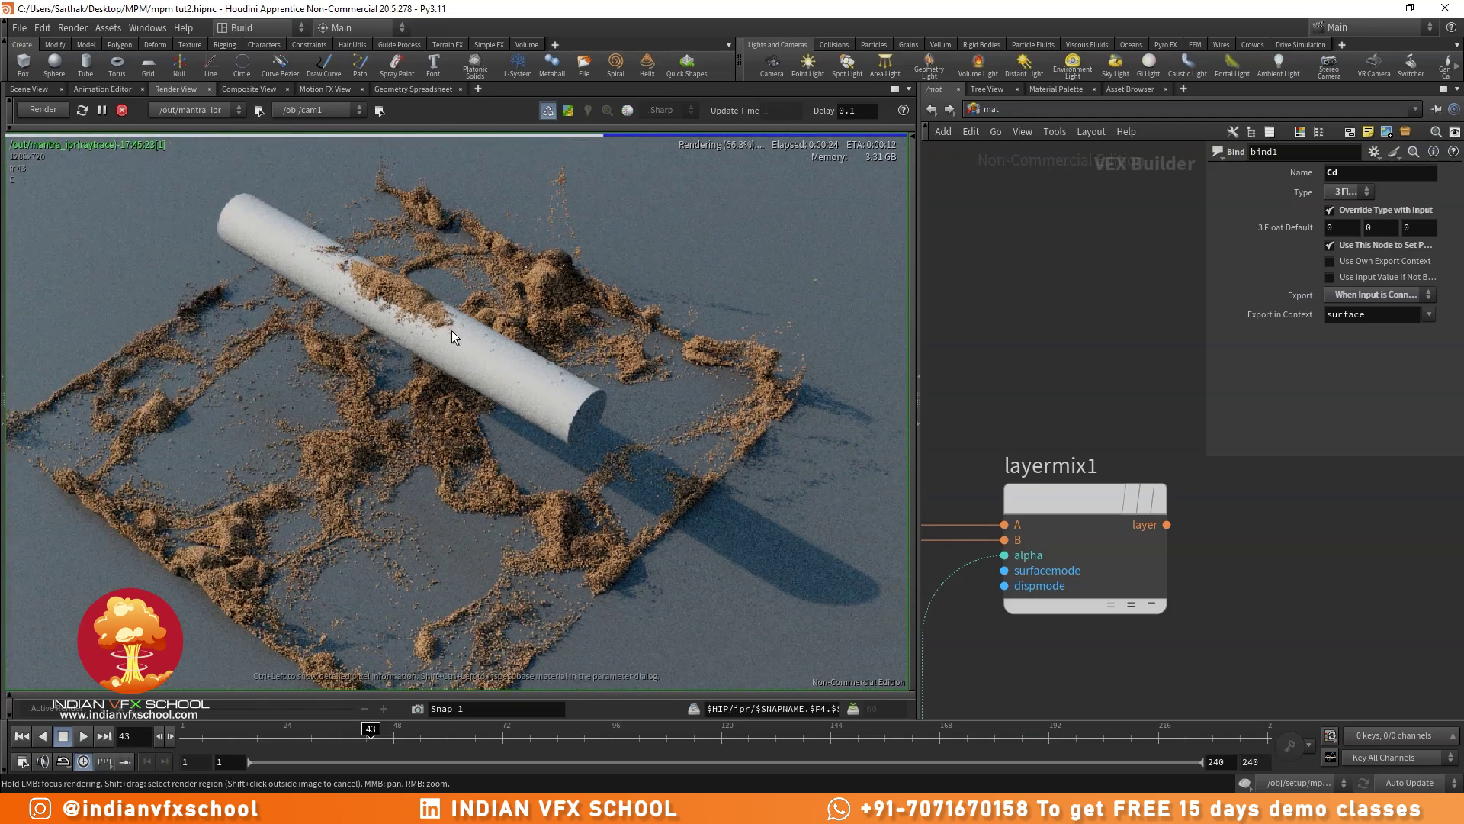
scroll(418, 422, "up", 3)
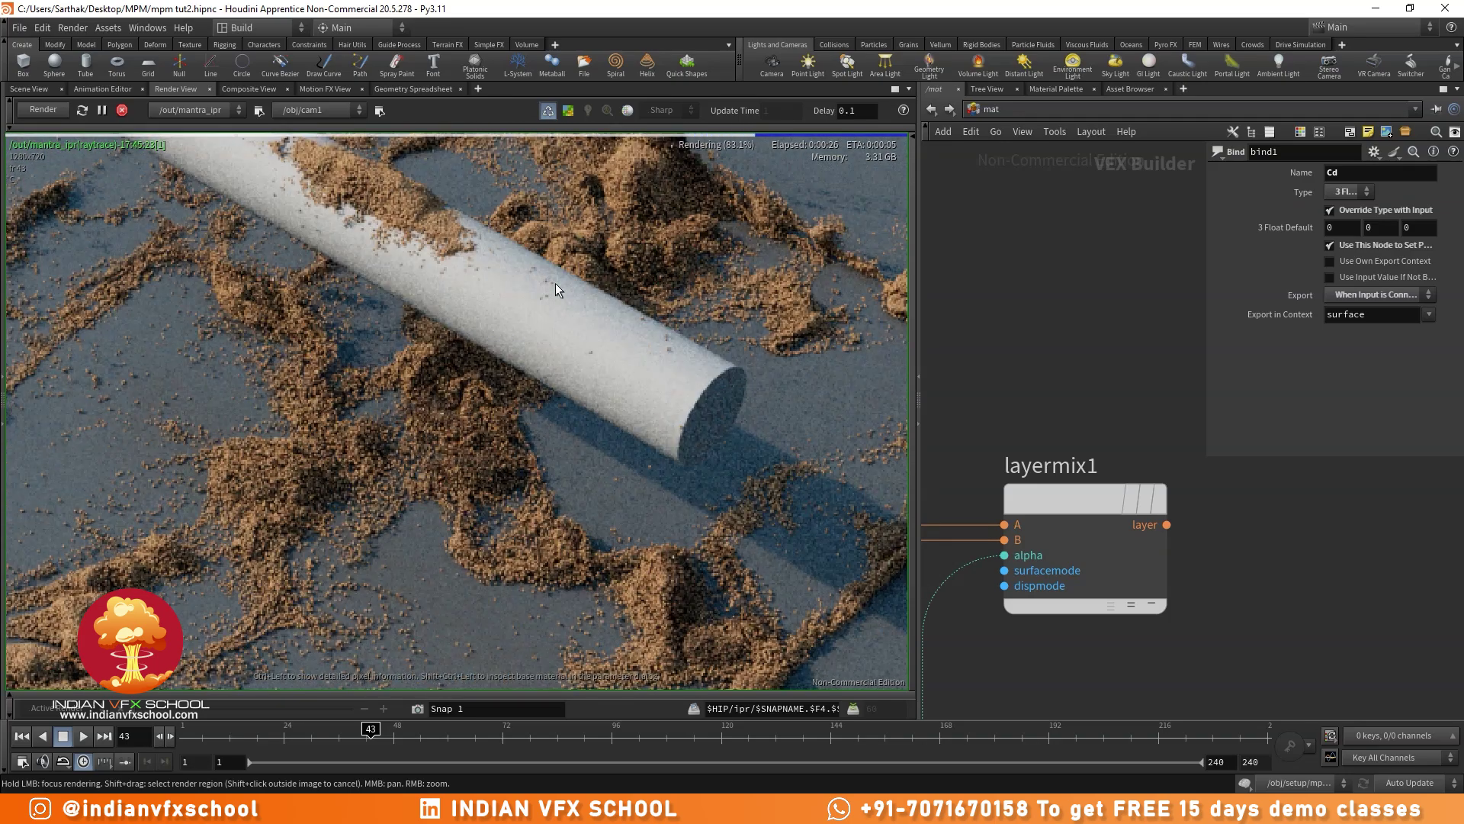
scroll(555, 283, "up", 4)
scroll(511, 368, "down", 5)
- Pause the render, swap the Layer Mix inputs so wet_sand feeds A and dry_sand feeds B, and resume rendering
scroll(1005, 422, "down", 5)
middle_click_drag(1016, 419, 1218, 378)
left_click(102, 112)
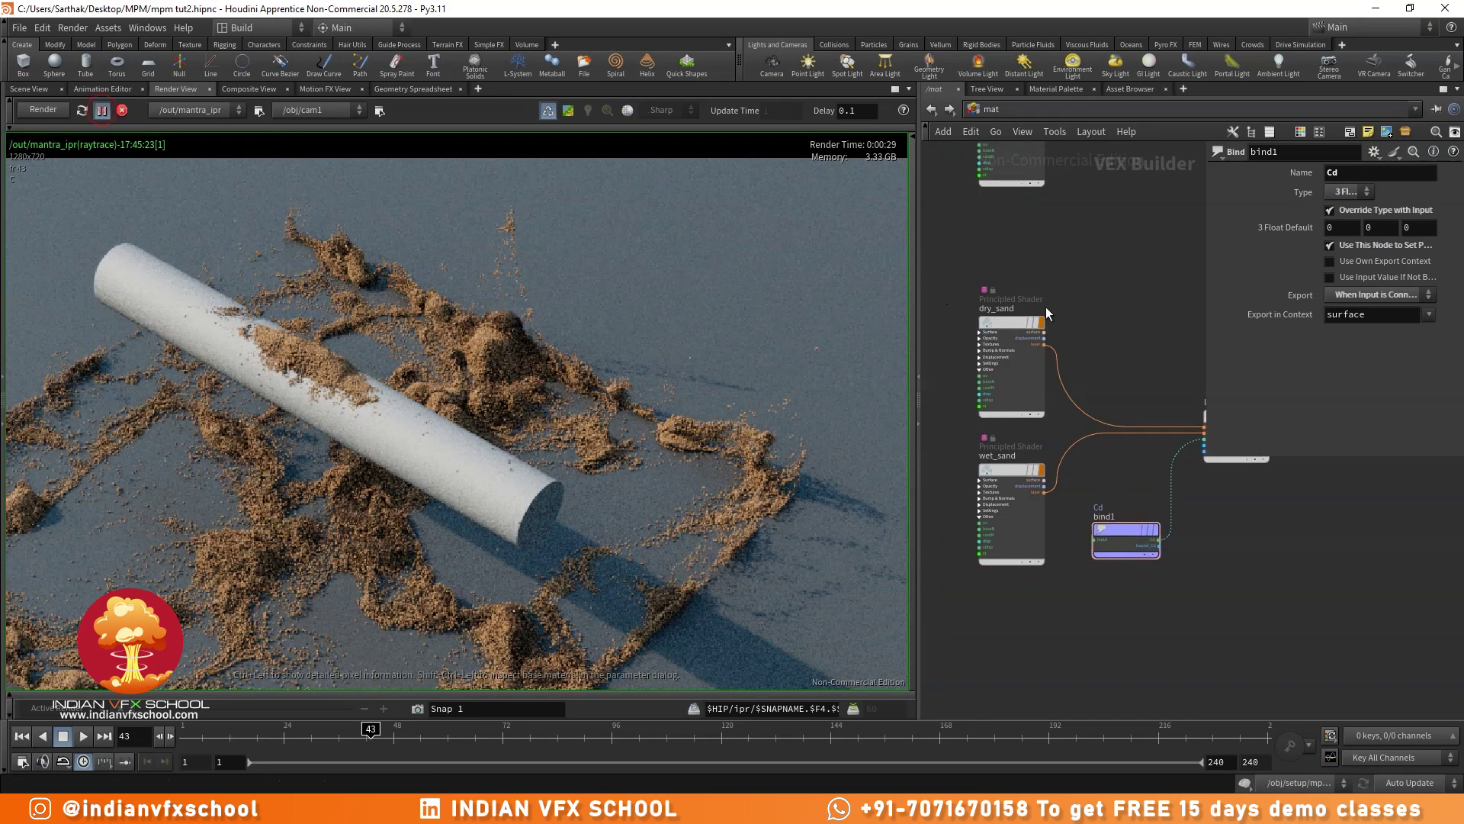
middle_click_drag(1072, 307, 895, 295)
scroll(1005, 381, "up", 4)
left_click_drag(1016, 466, 1050, 477)
scroll(1006, 412, "down", 3)
middle_click_drag(991, 408, 1121, 431)
scroll(979, 535, "up", 4)
left_click(969, 555)
middle_click_drag(1075, 516, 894, 586)
left_click(1115, 503)
scroll(1060, 404, "down", 3)
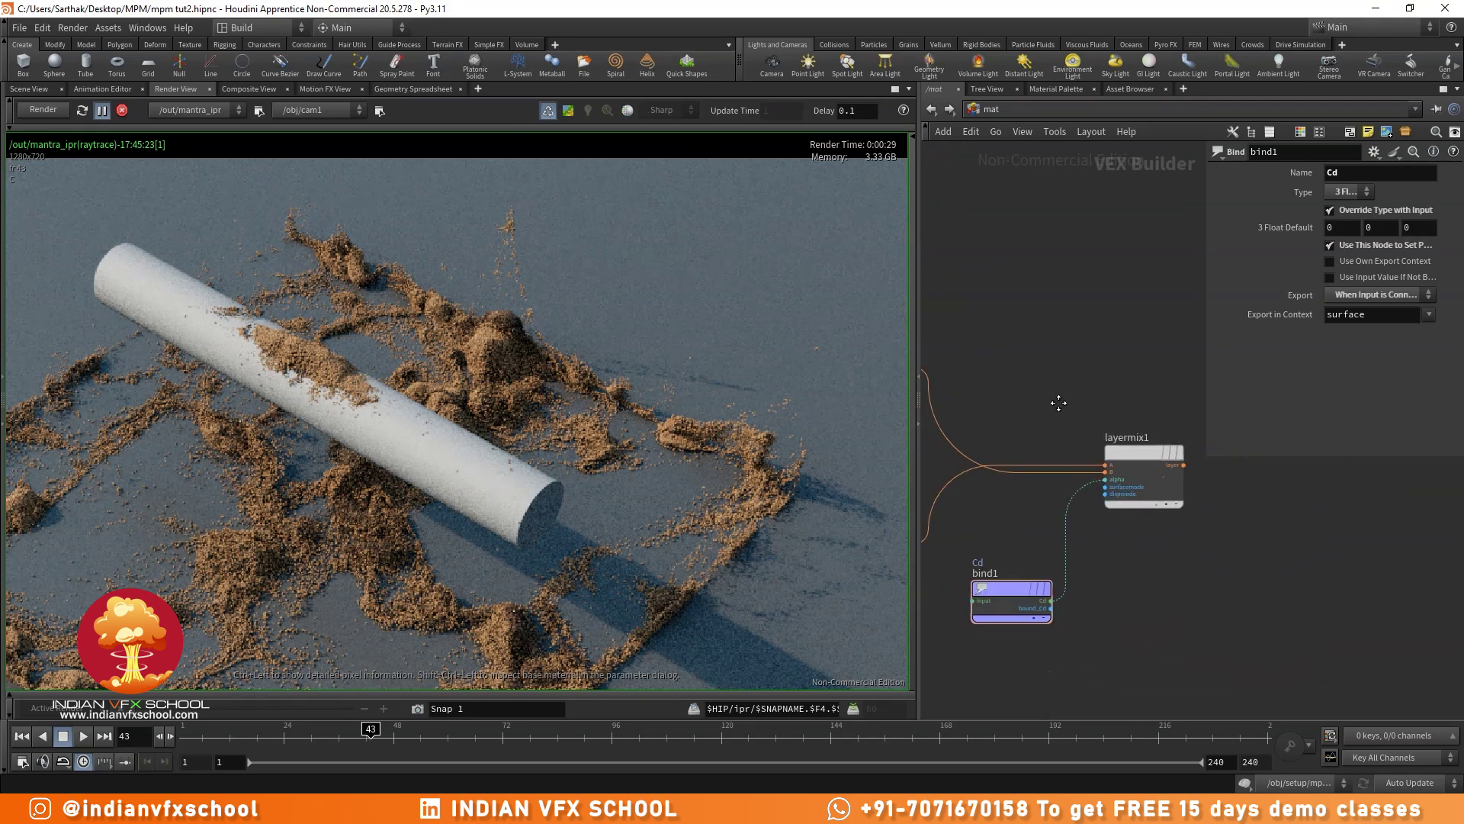
left_click(103, 111)
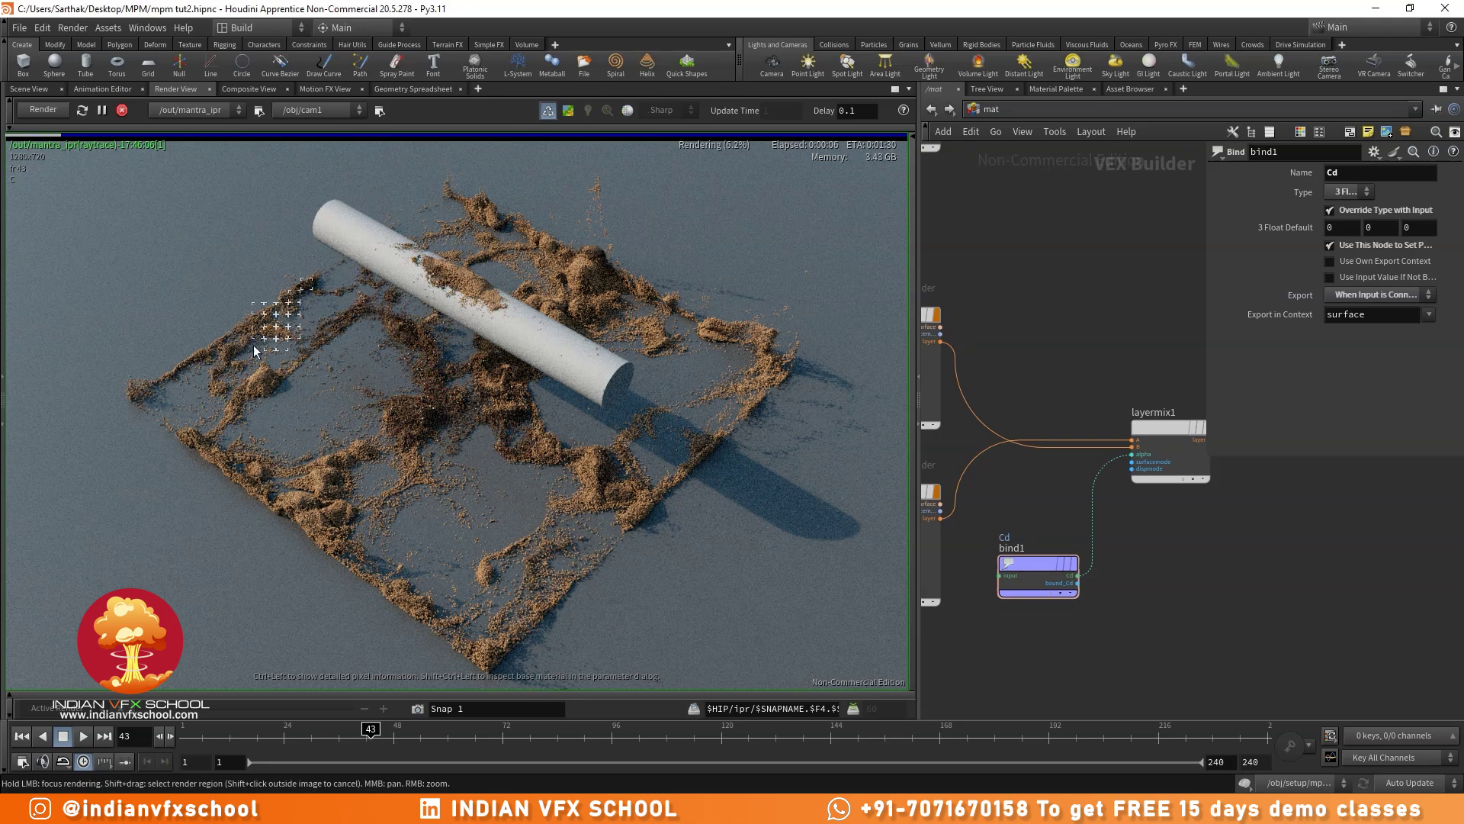
- Examine the wet and dry sand distribution across the frame 43 render with the swapped material inputs
scroll(337, 484, "up", 5)
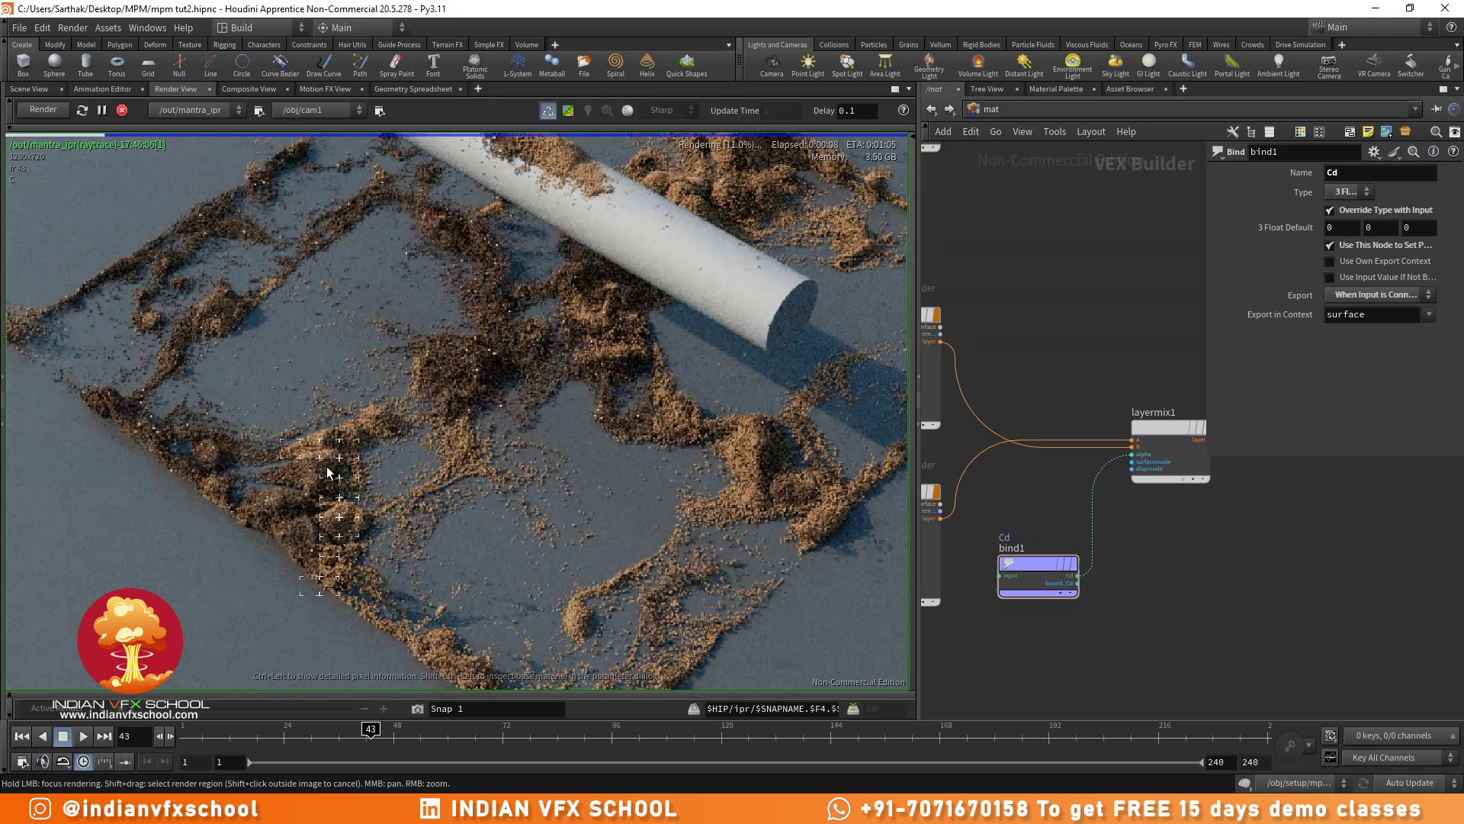
scroll(373, 486, "down", 4)
middle_click_drag(413, 560, 358, 566)
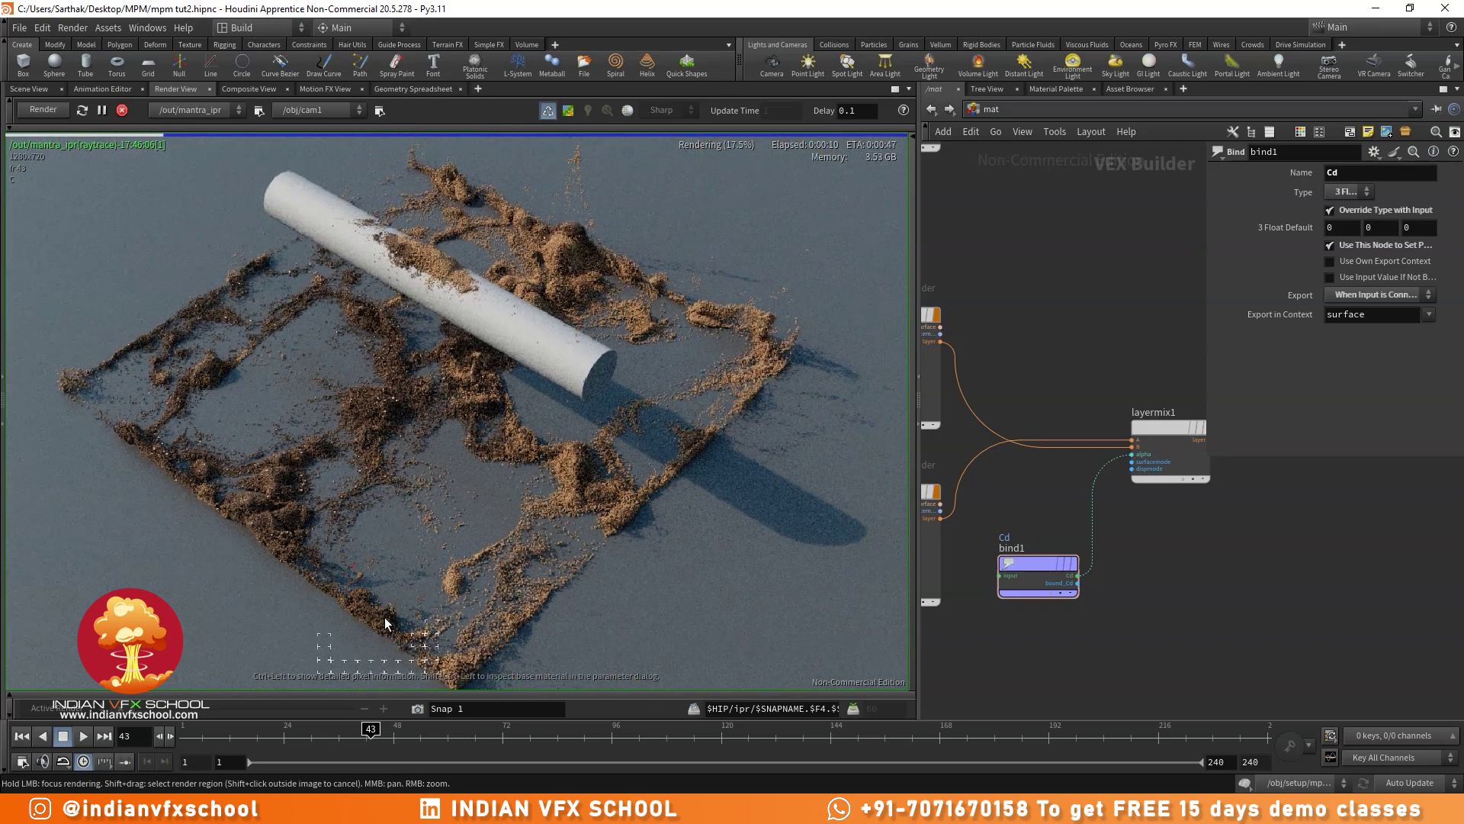
scroll(462, 379, "up", 4)
scroll(466, 378, "down", 3)
middle_click_drag(510, 286, 499, 387)
scroll(499, 378, "up", 4)
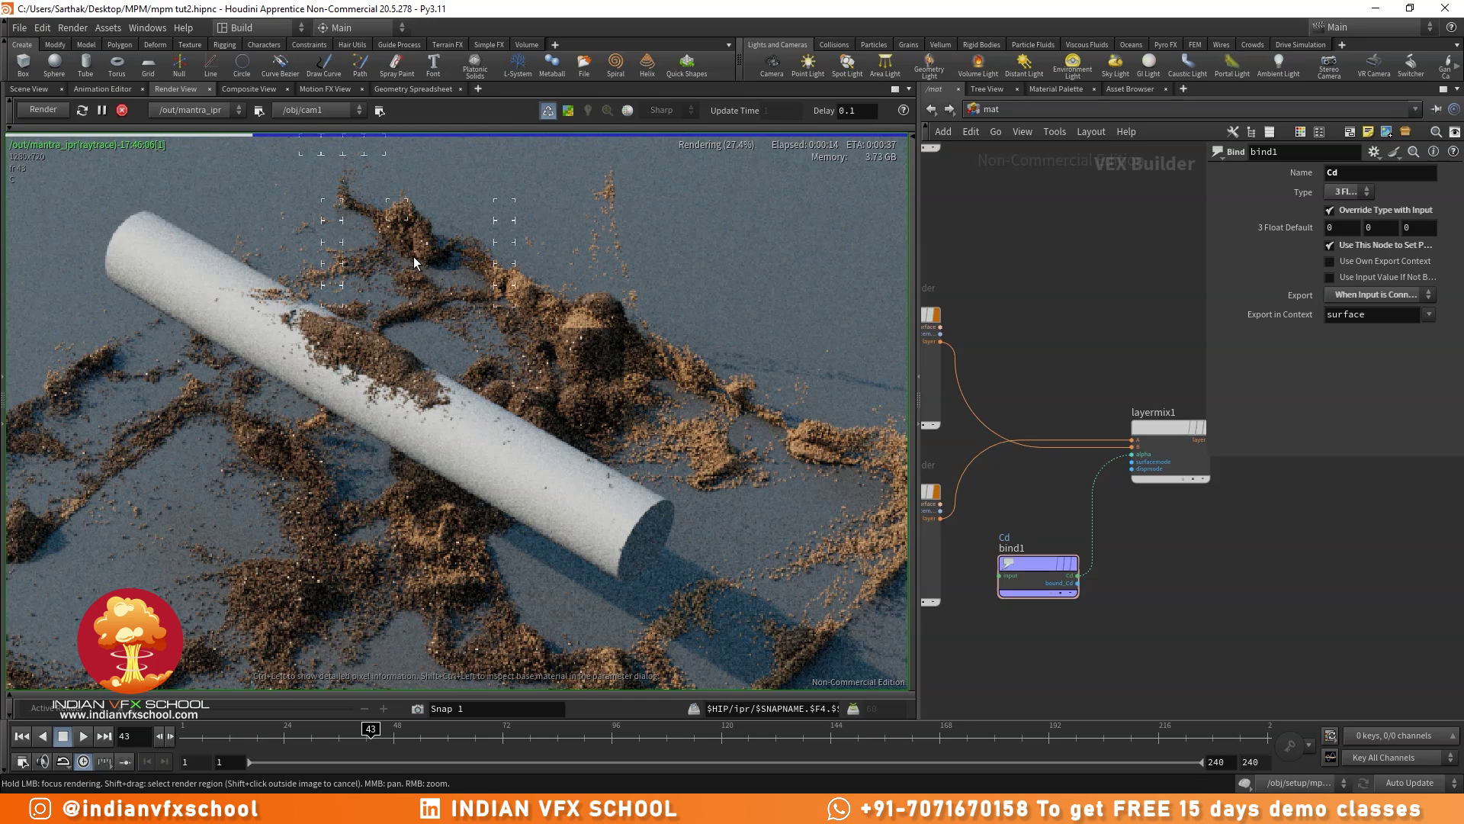
scroll(694, 419, "down", 3)
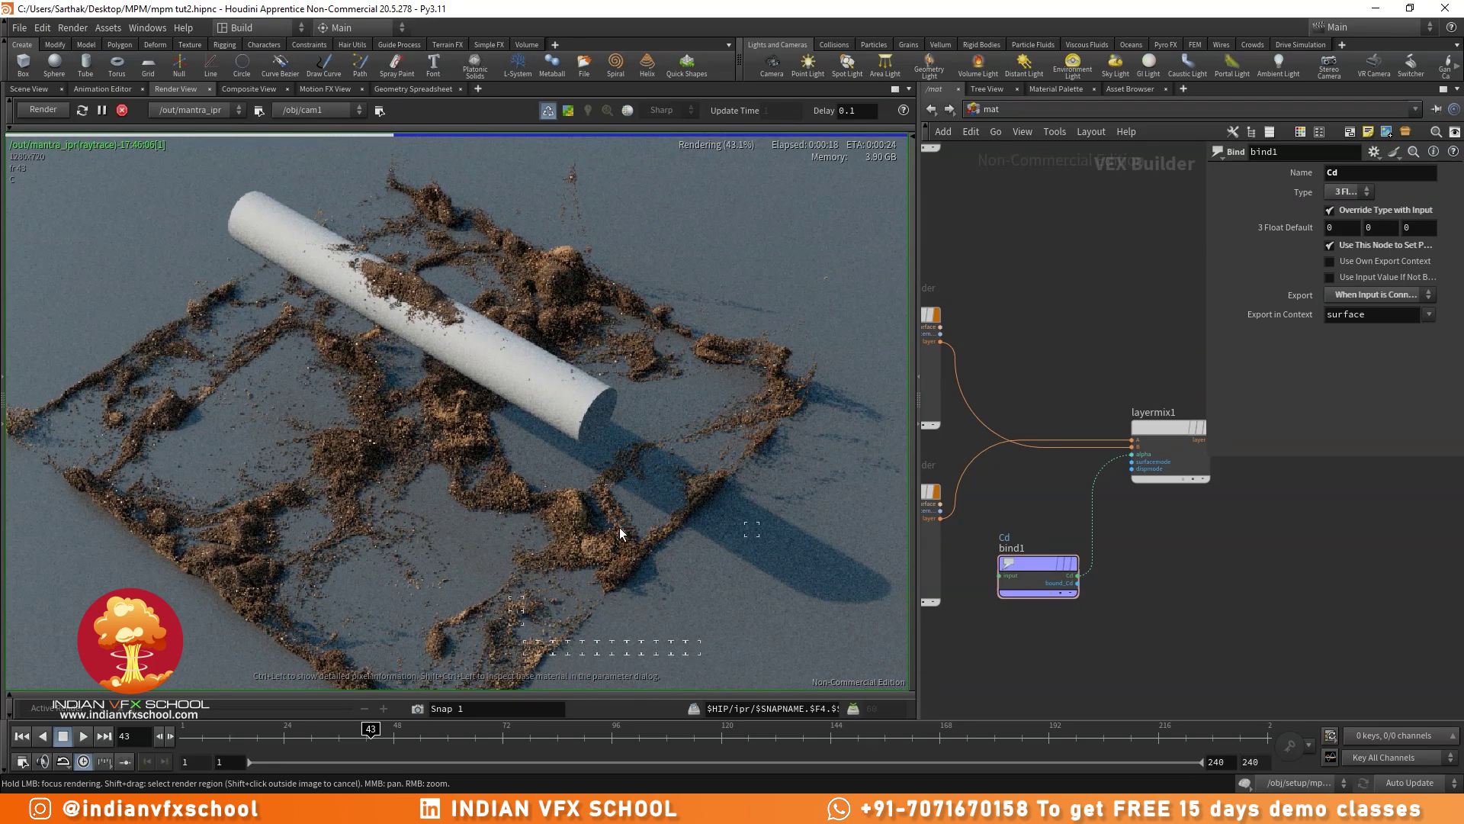
scroll(619, 526, "down", 2)
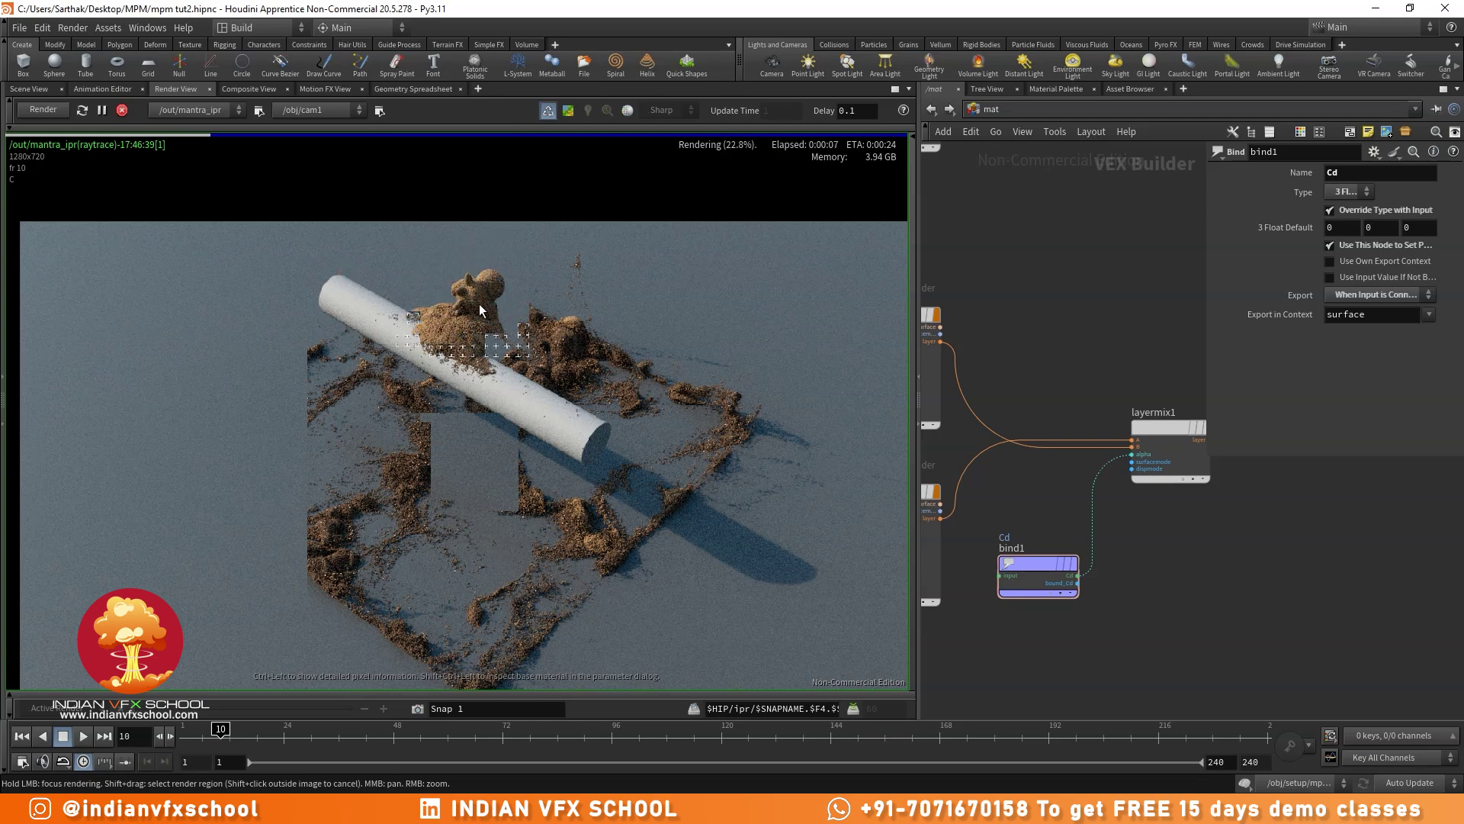
- Examine the sand character's wet and dry areas in the renders of frames 10, 15 and 22
scroll(496, 342, "up", 5)
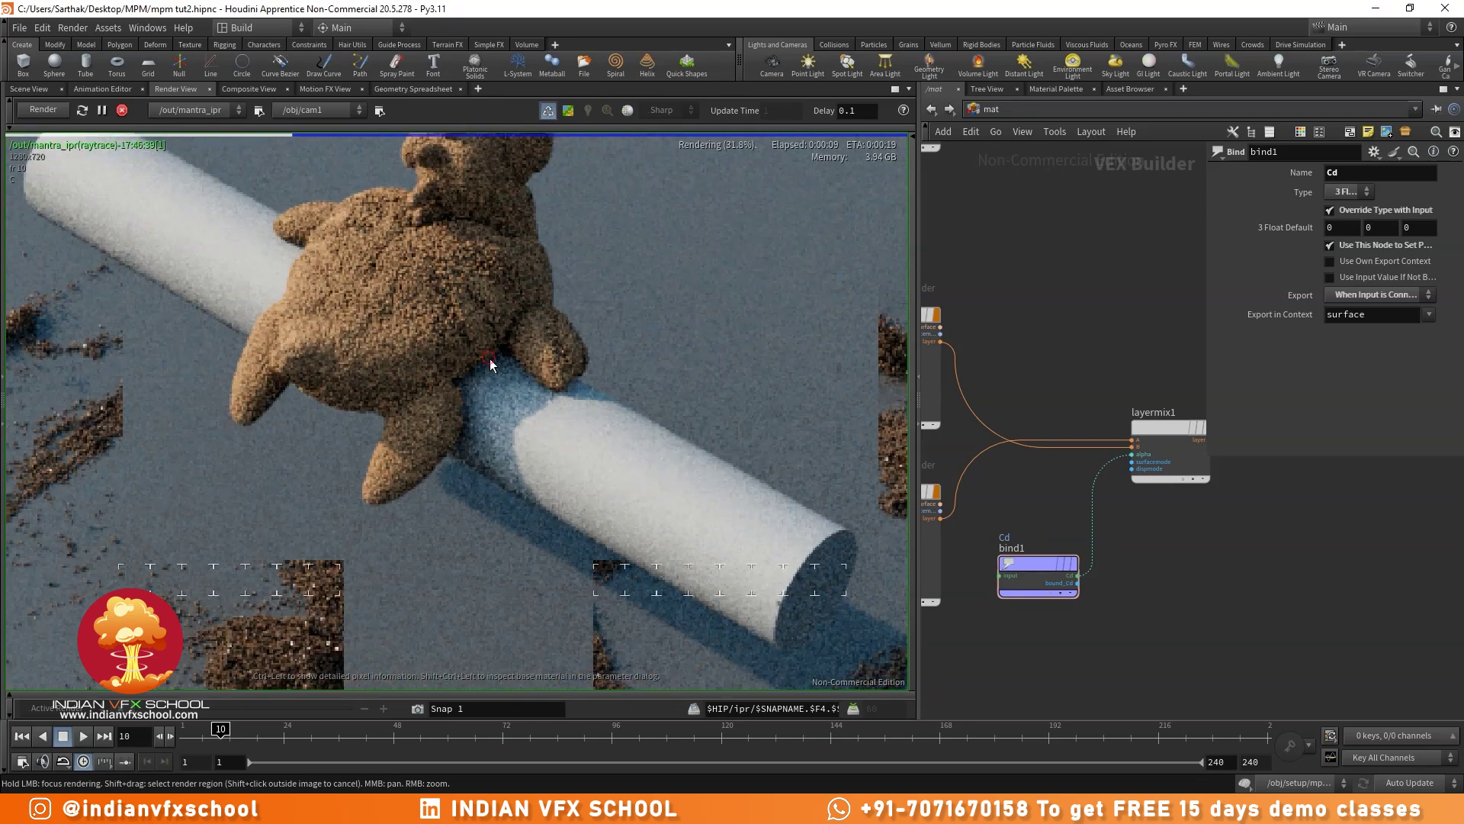
scroll(498, 371, "down", 4)
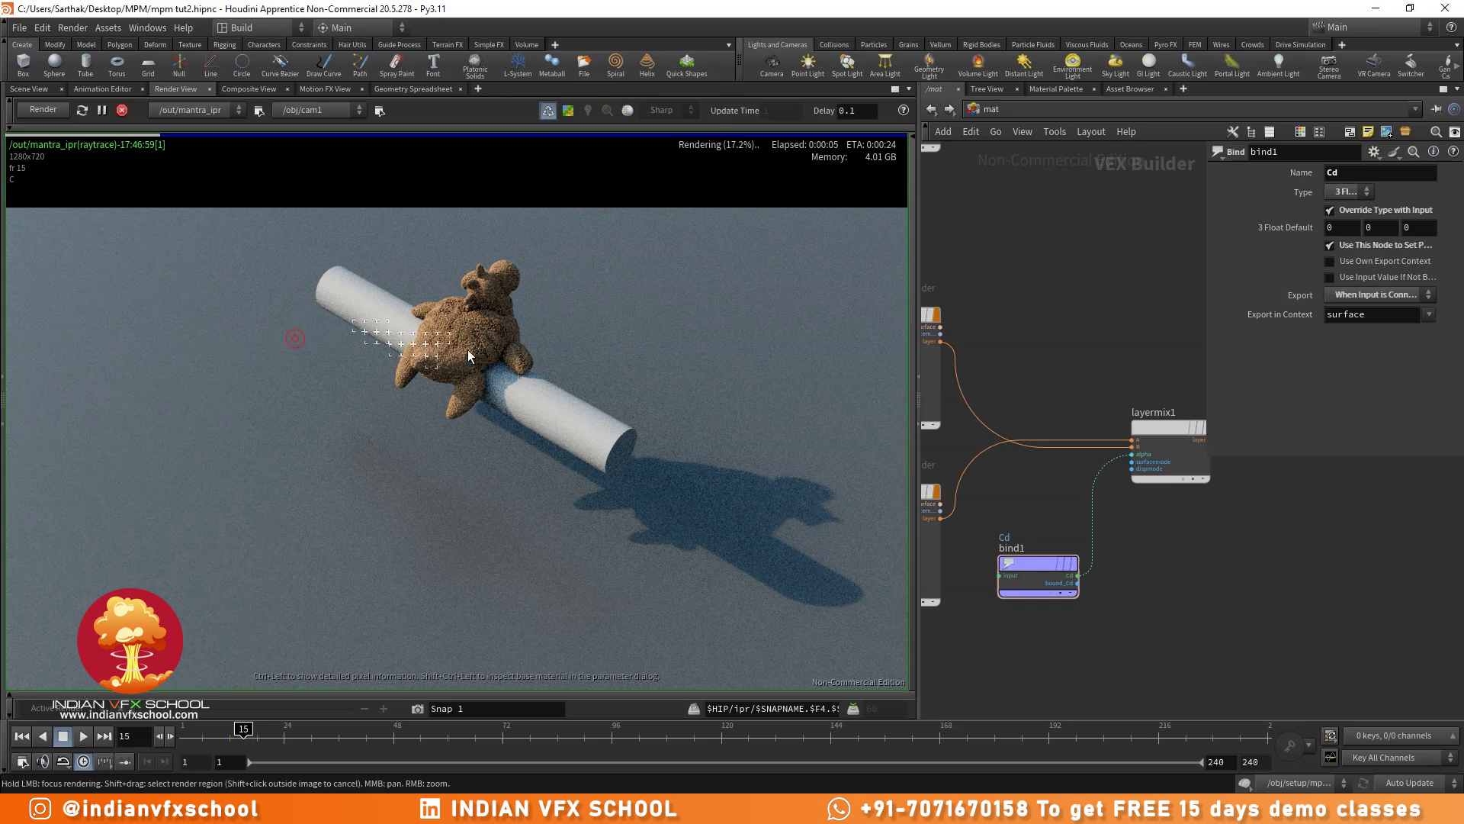
scroll(468, 356, "up", 3)
middle_click_drag(490, 207, 483, 268)
scroll(483, 270, "up", 2)
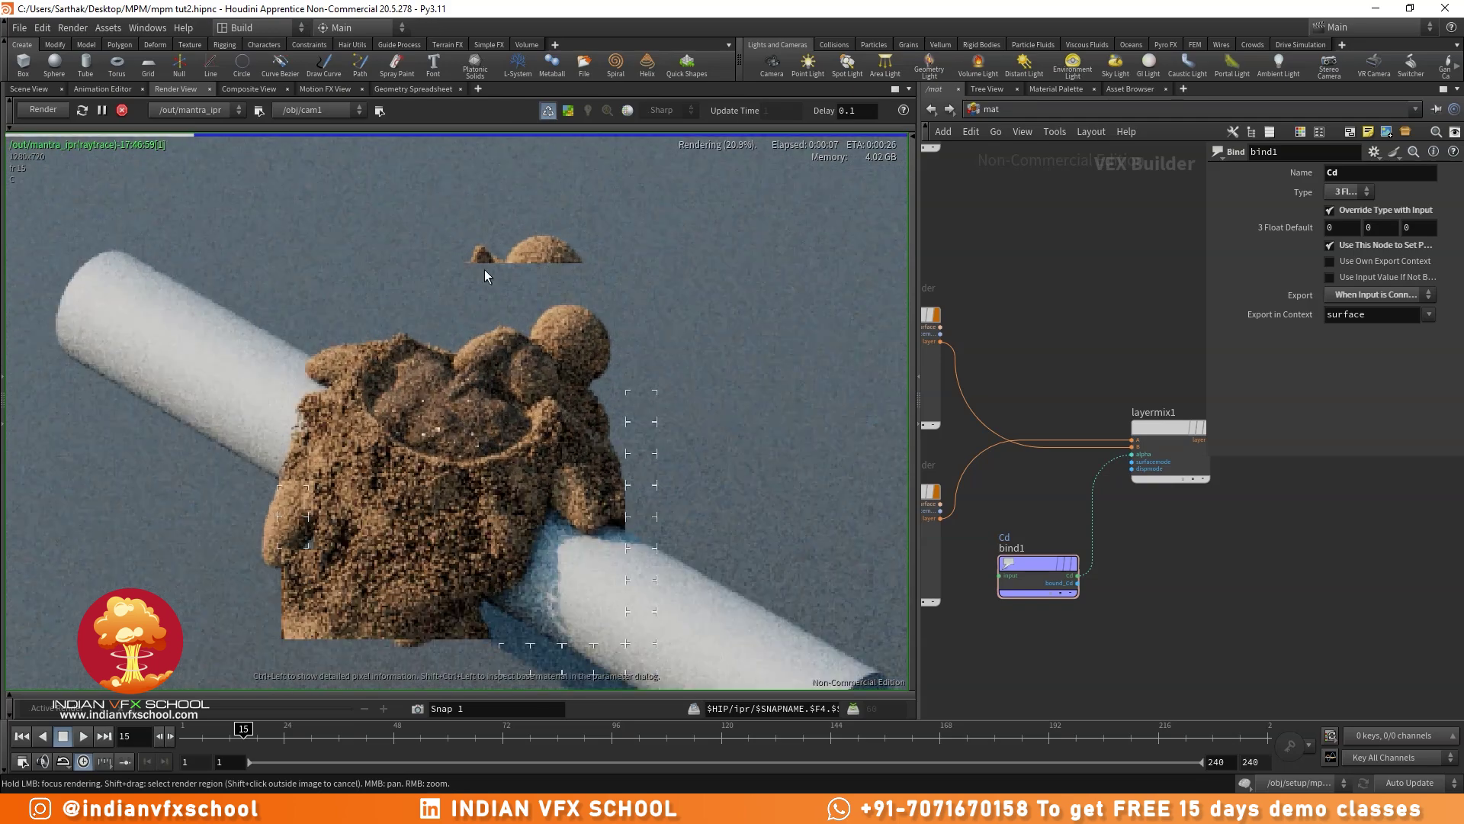
scroll(465, 407, "up", 3)
scroll(422, 447, "down", 5)
scroll(454, 401, "up", 2)
scroll(392, 425, "down", 5)
scroll(404, 453, "down", 5)
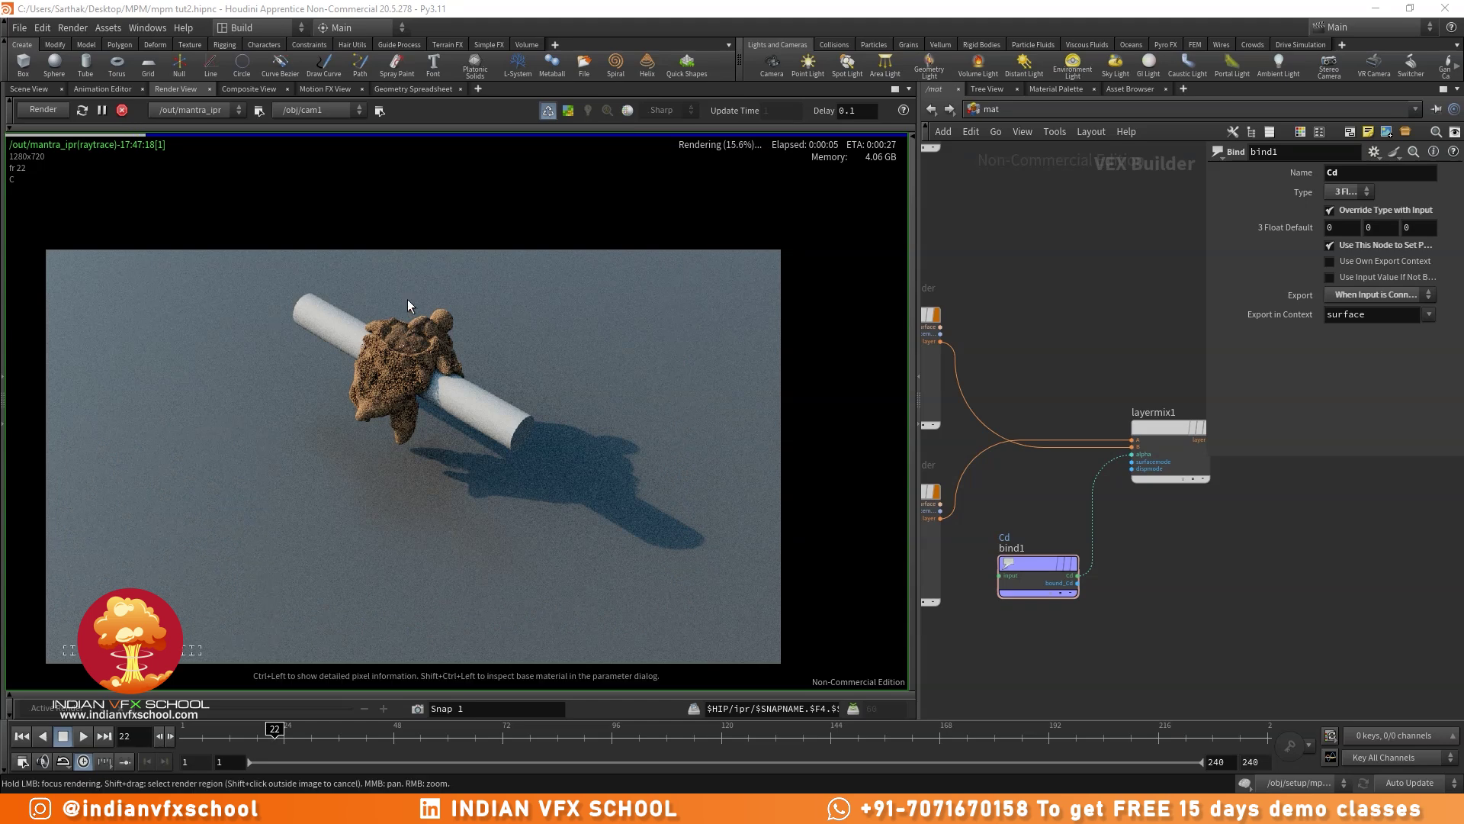
scroll(420, 372, "up", 4)
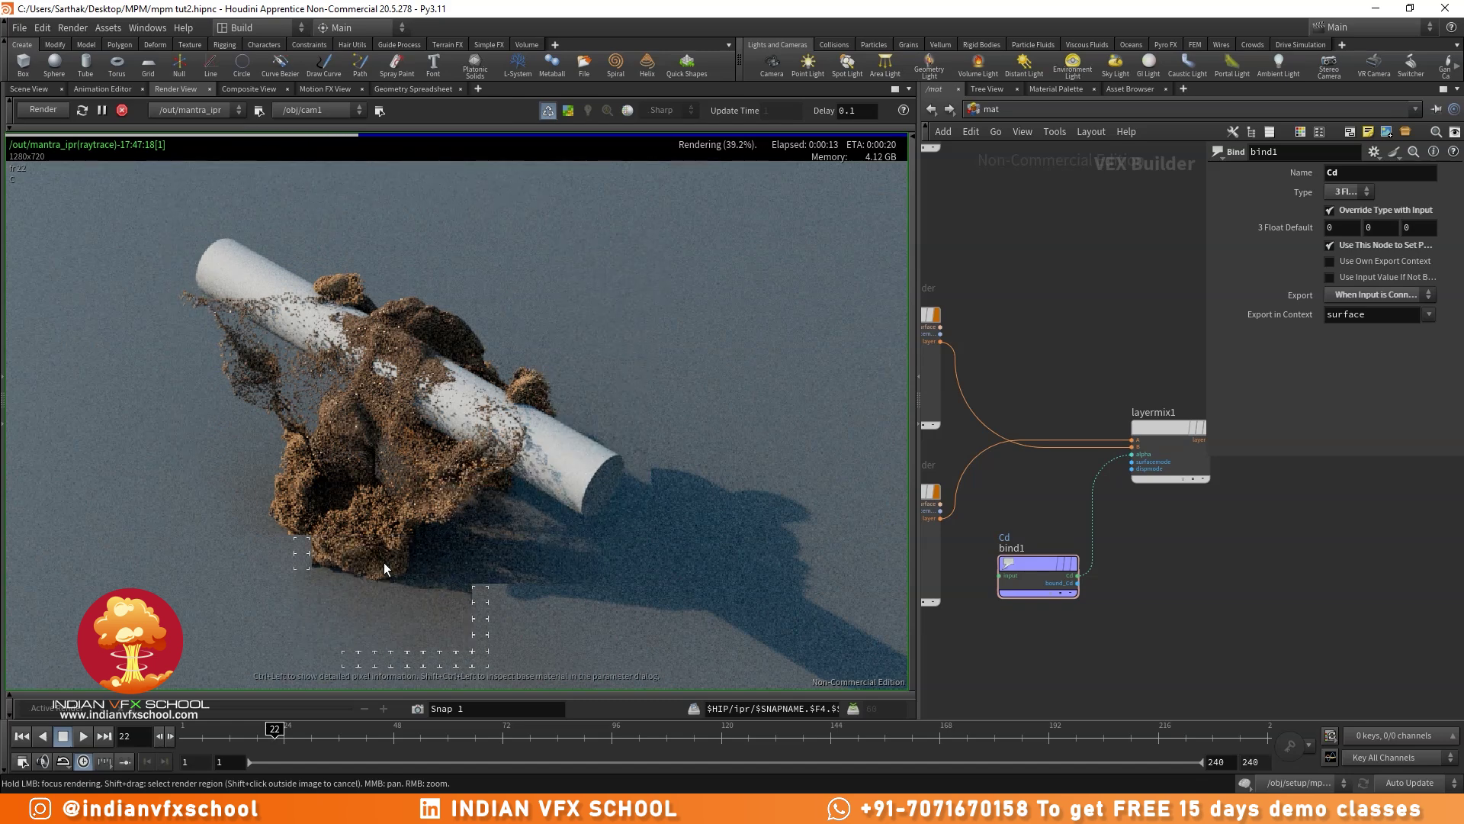
scroll(417, 439, "down", 4)
scroll(419, 413, "up", 6)
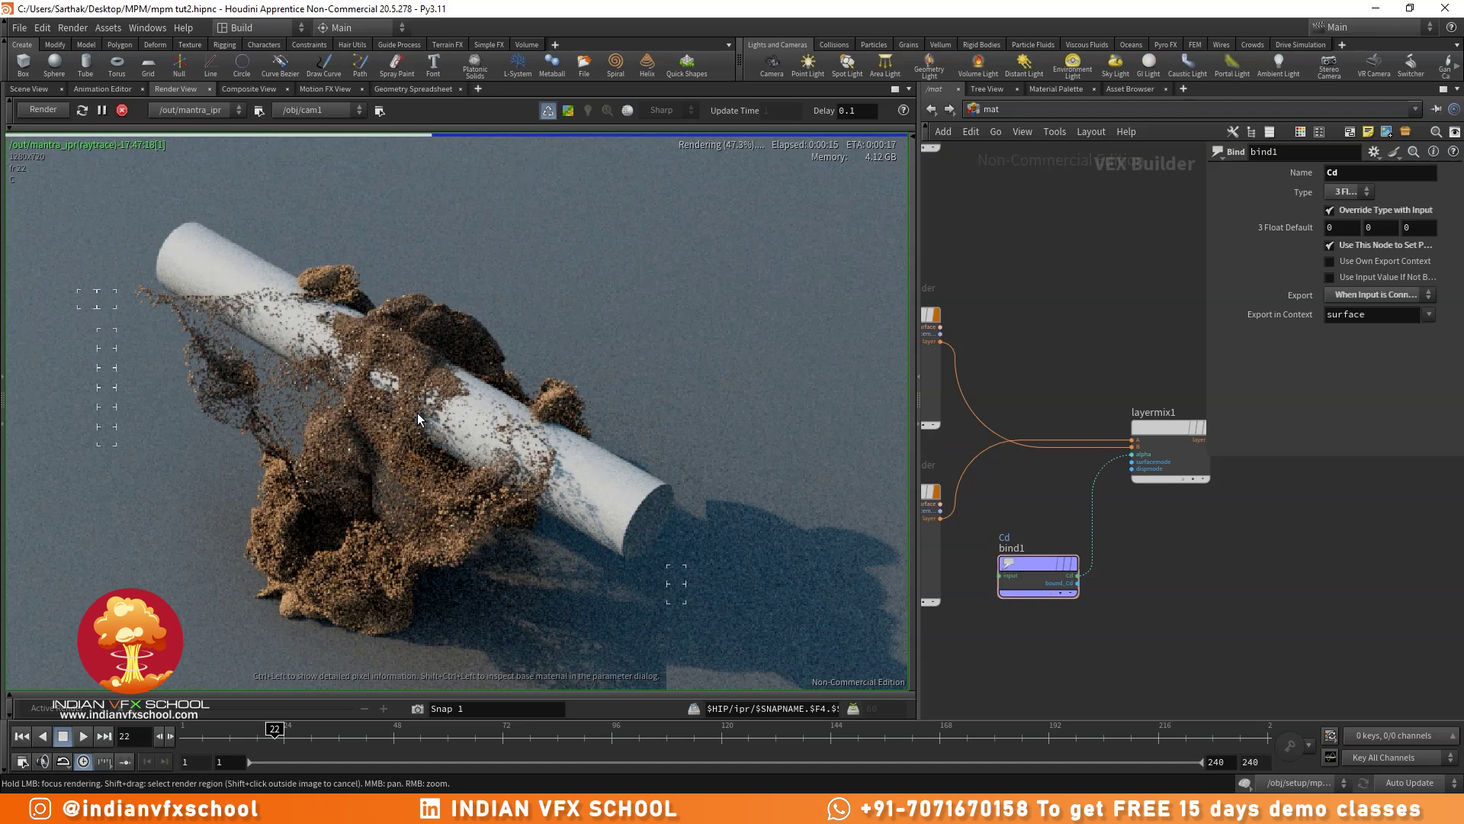
right_click_drag(418, 413, 395, 447)
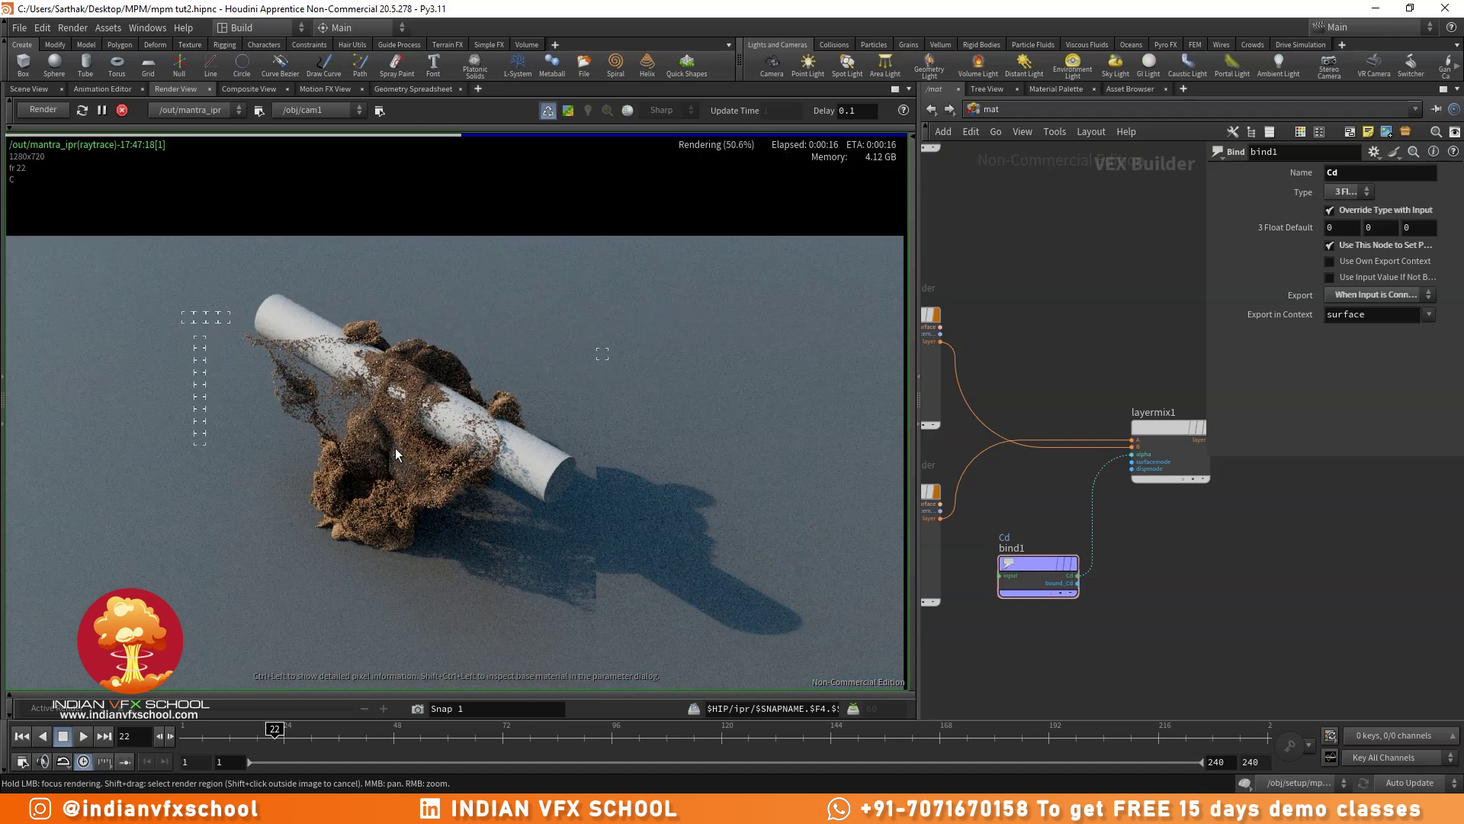
- Go to frame 35 and examine the blend of wet and dry sand in its render
left_click(336, 747)
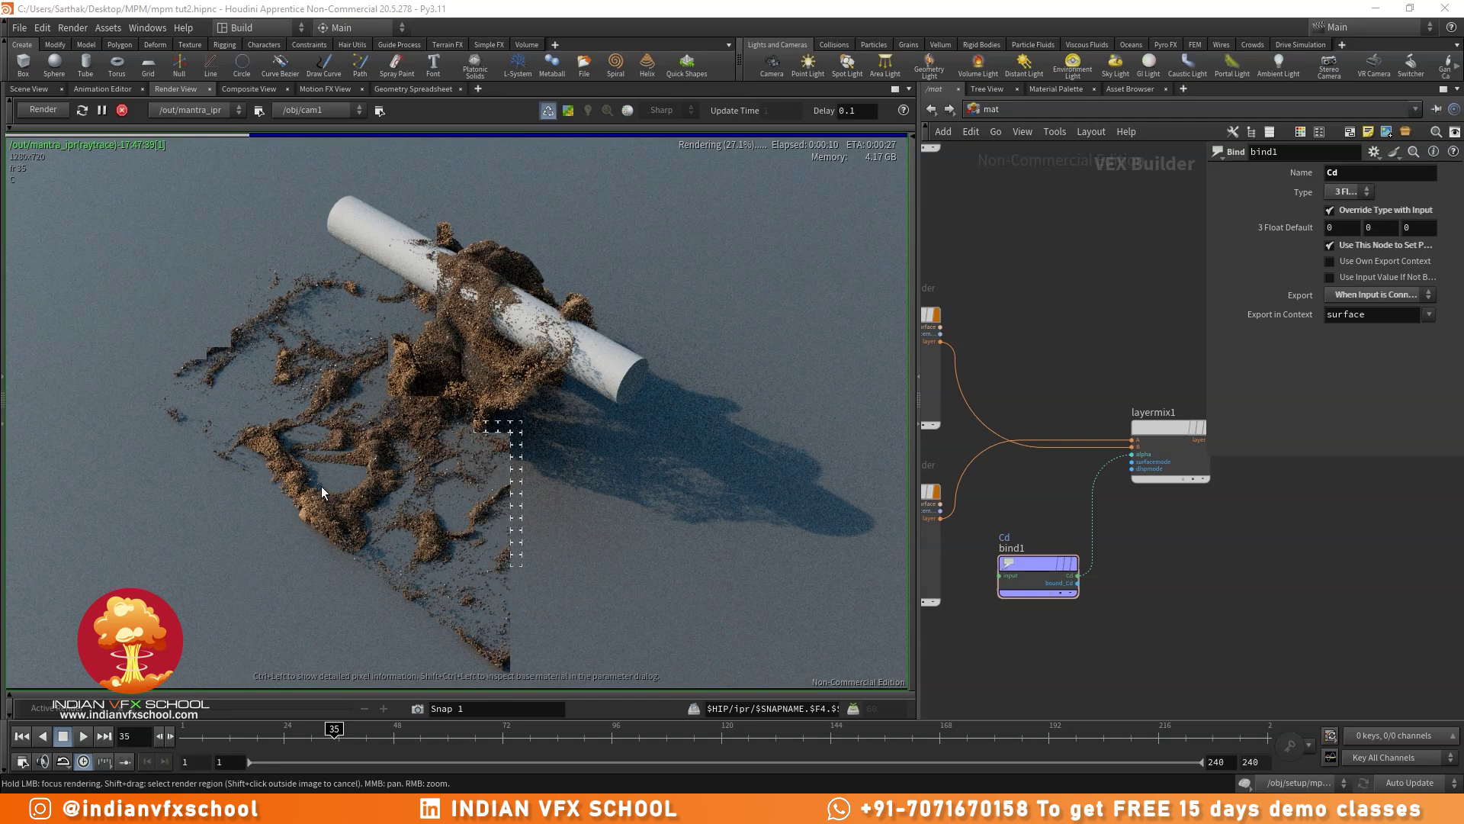
scroll(320, 485, "up", 5)
scroll(259, 439, "down", 5)
scroll(382, 473, "up", 3)
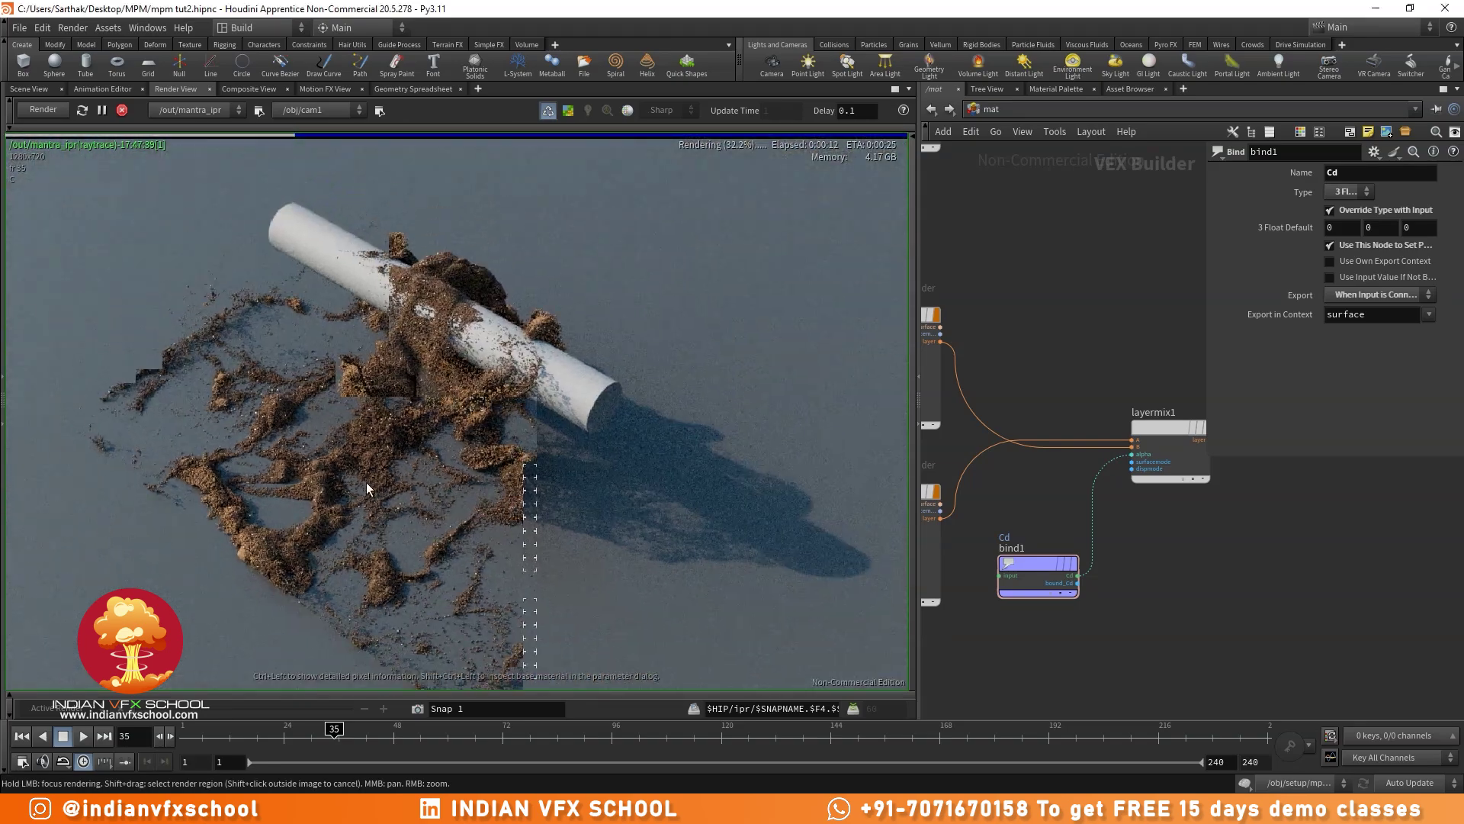
scroll(423, 418, "down", 3)
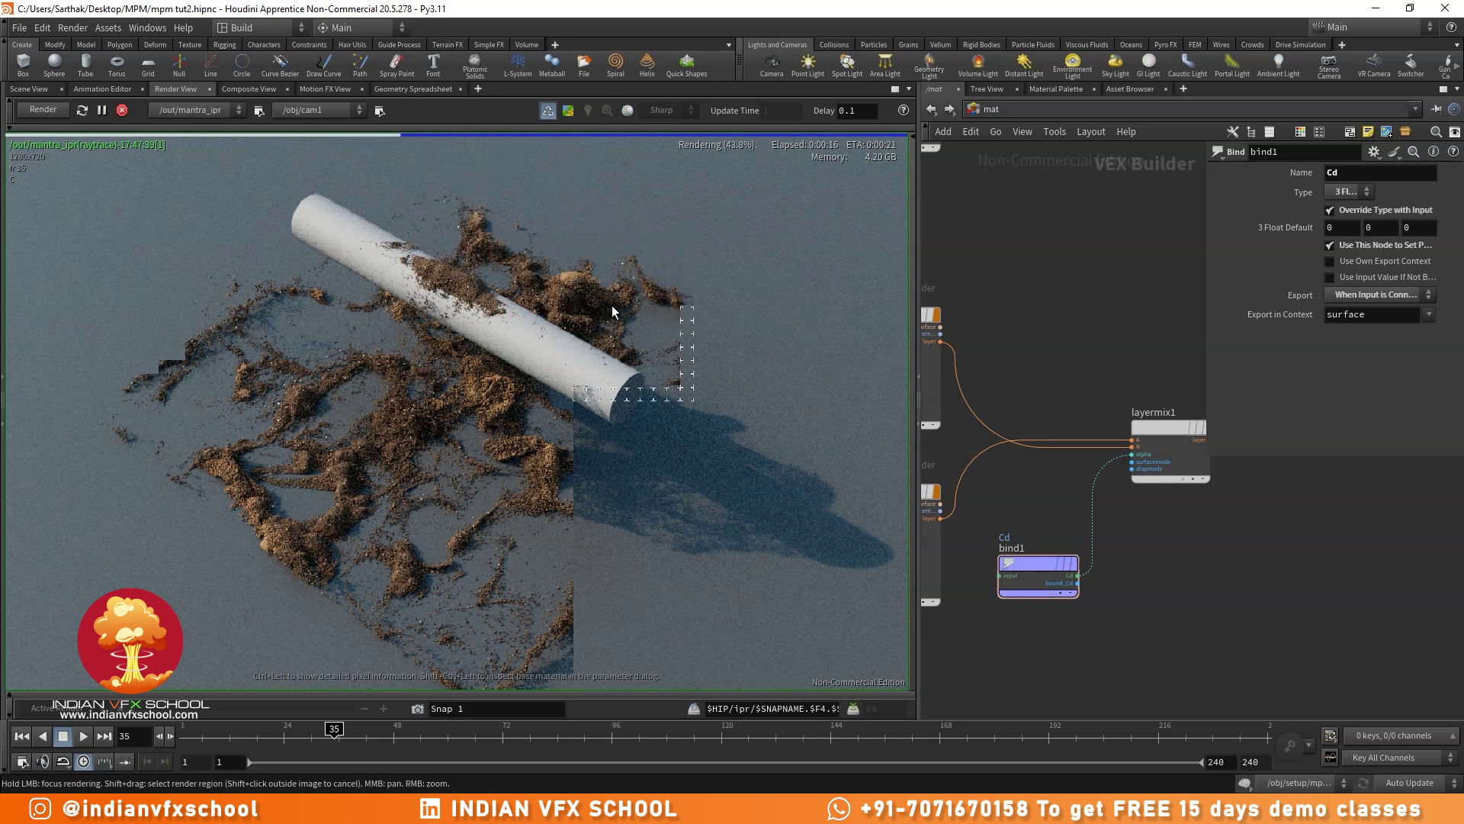
- Darken the wet_sand shader's base color to a value of 0.088 and check the sand in the render
middle_click_drag(1068, 510, 1135, 509)
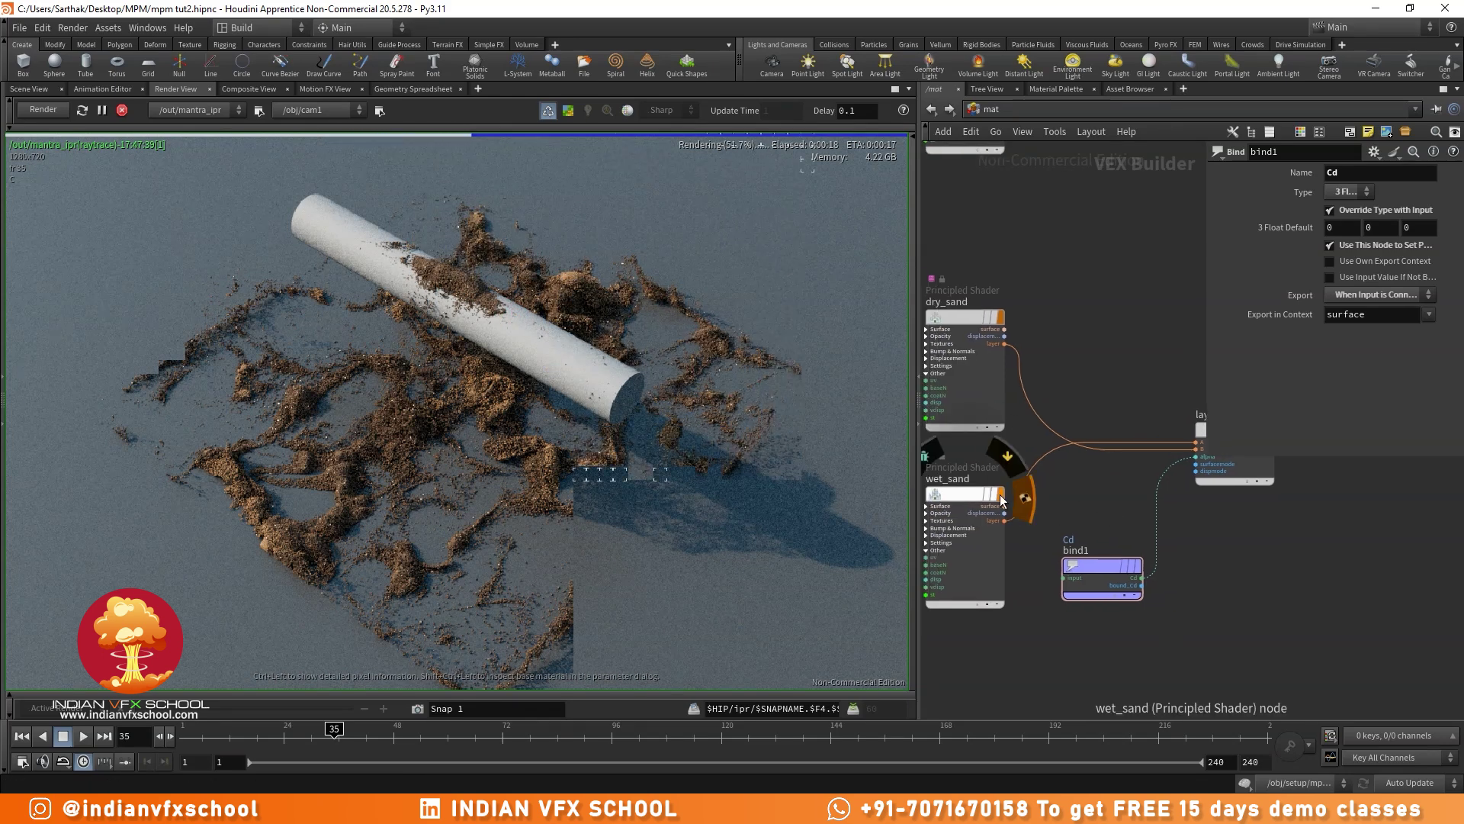
scroll(1014, 427, "up", 2)
left_click(959, 494)
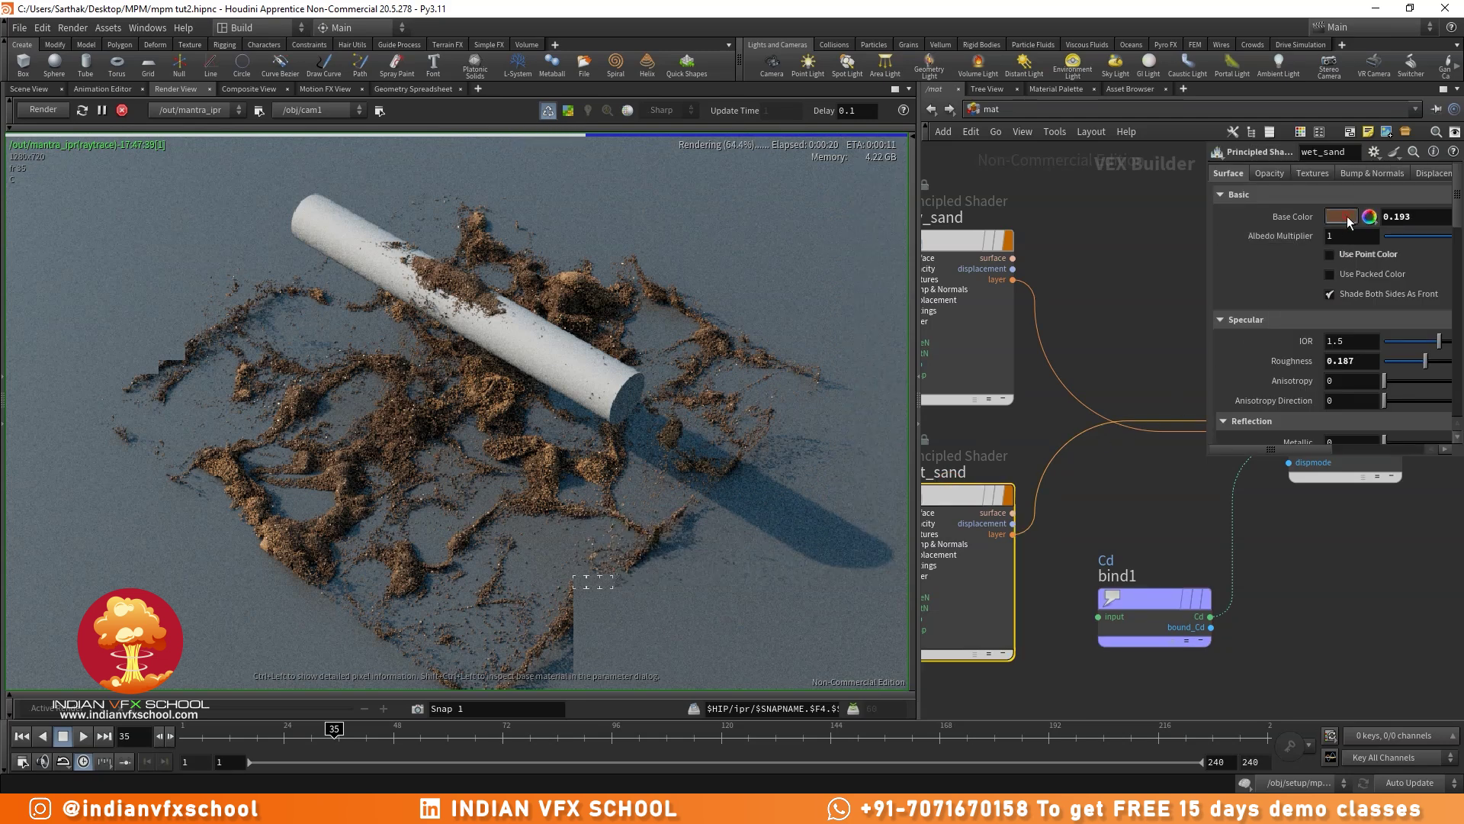
left_click(1341, 217)
left_click(1112, 359)
left_click(359, 464)
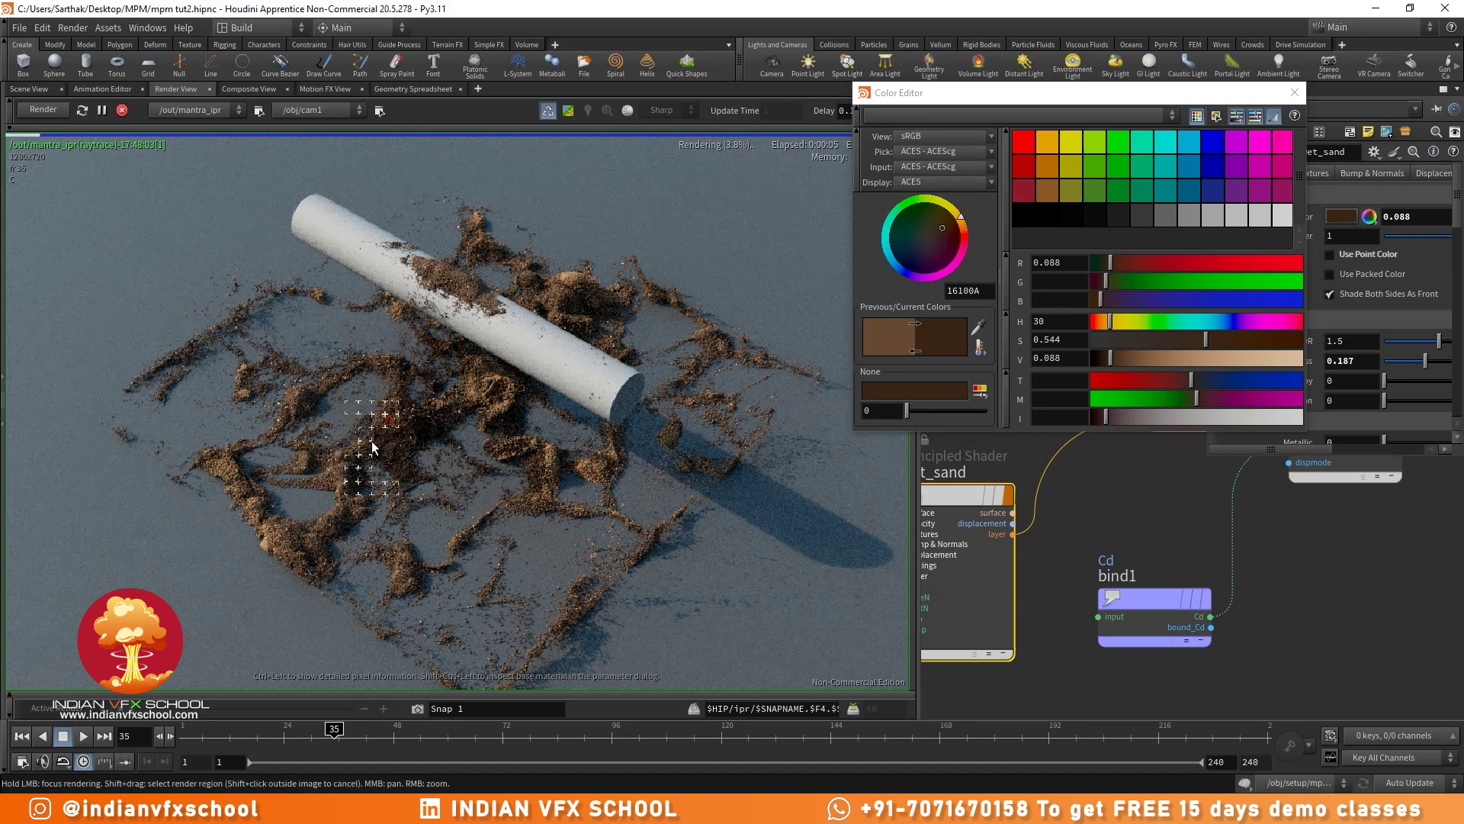
scroll(319, 450, "up", 3)
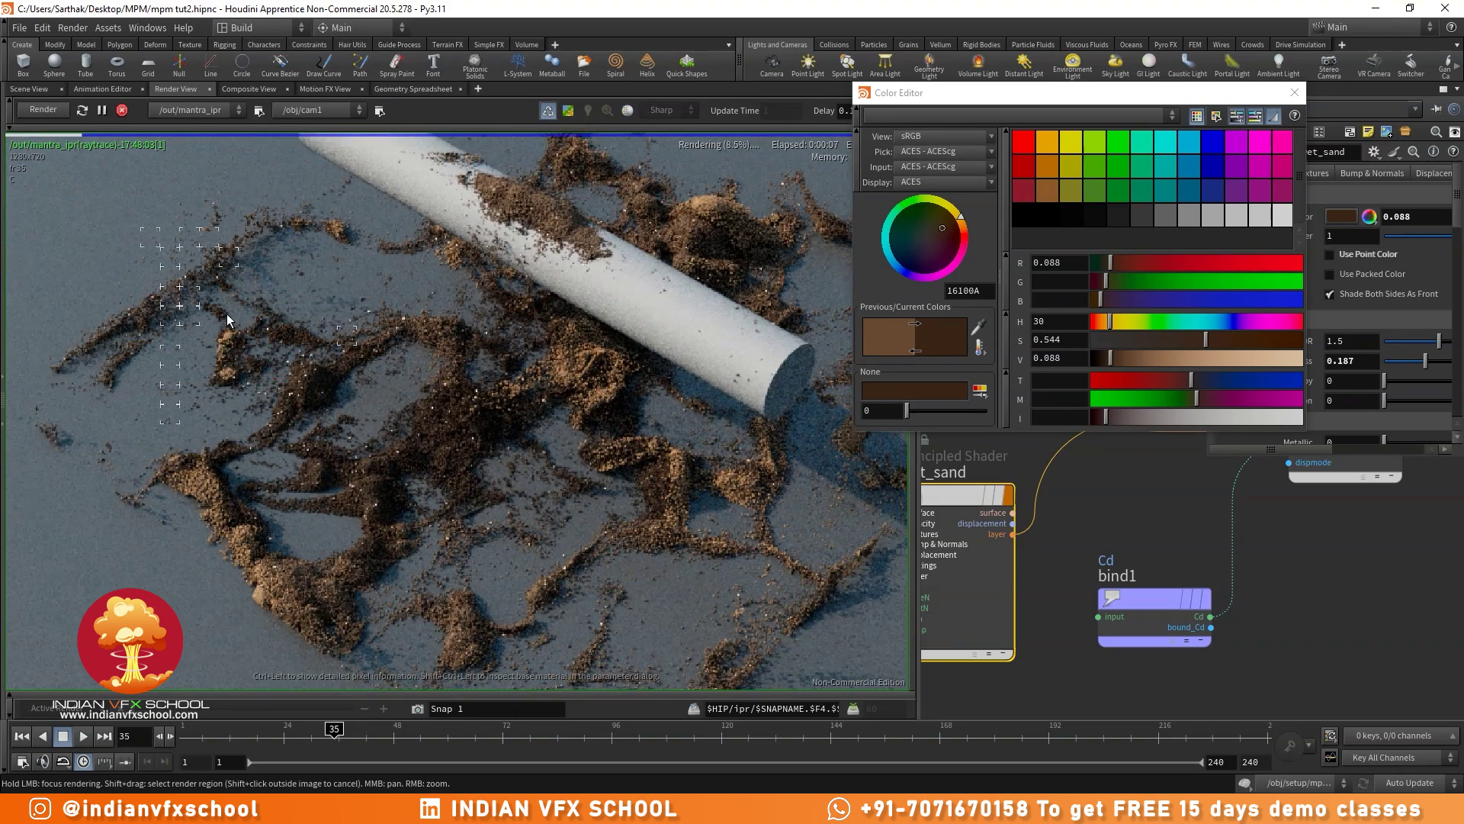
scroll(267, 507, "down", 3)
scroll(446, 427, "up", 3)
left_click(459, 377)
scroll(580, 399, "down", 2)
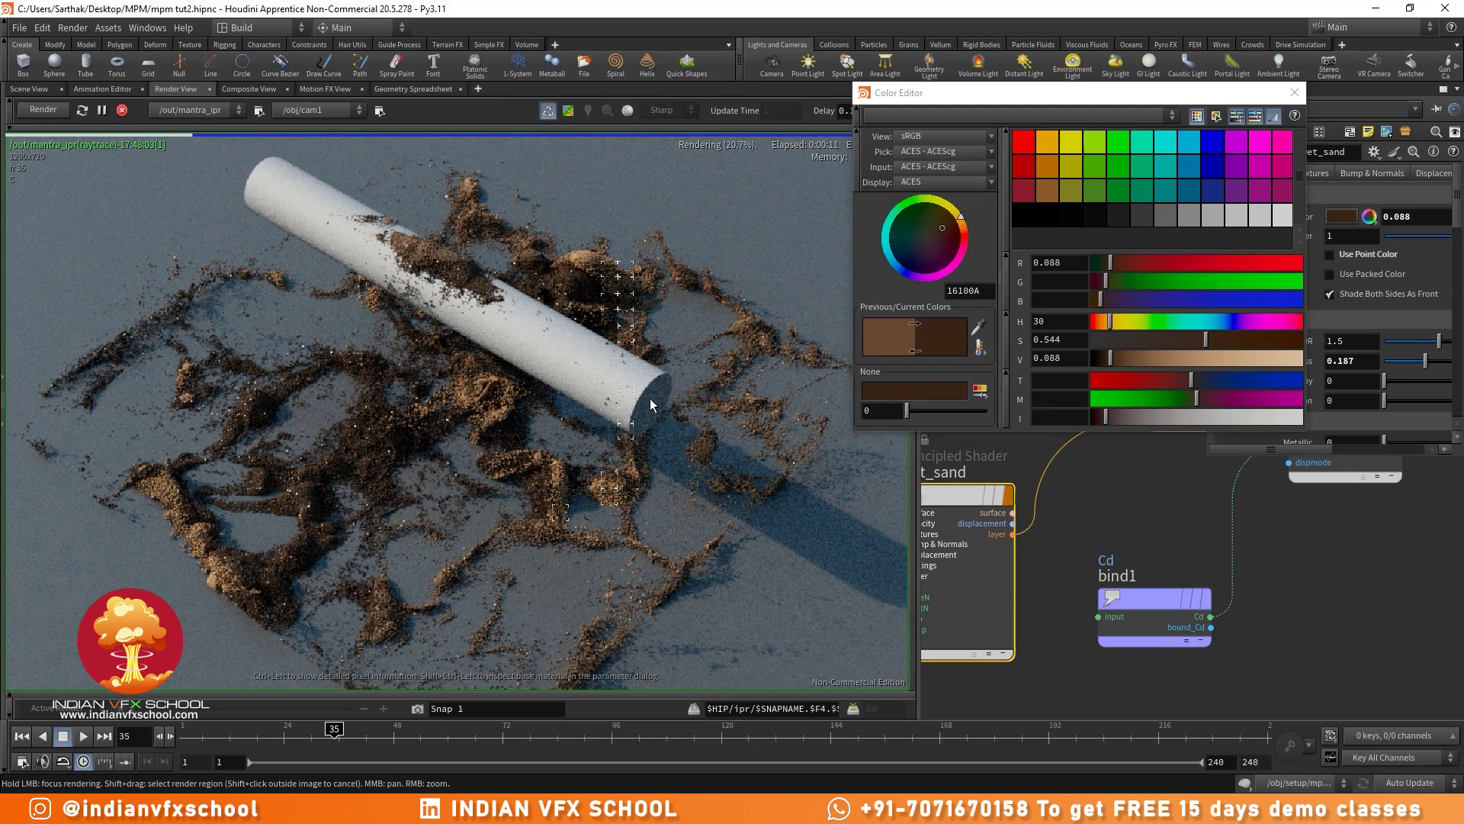
- Set the wet_sand base color's value to 0.106, close the color editor and shrink the parameter overlay
left_click(1114, 361)
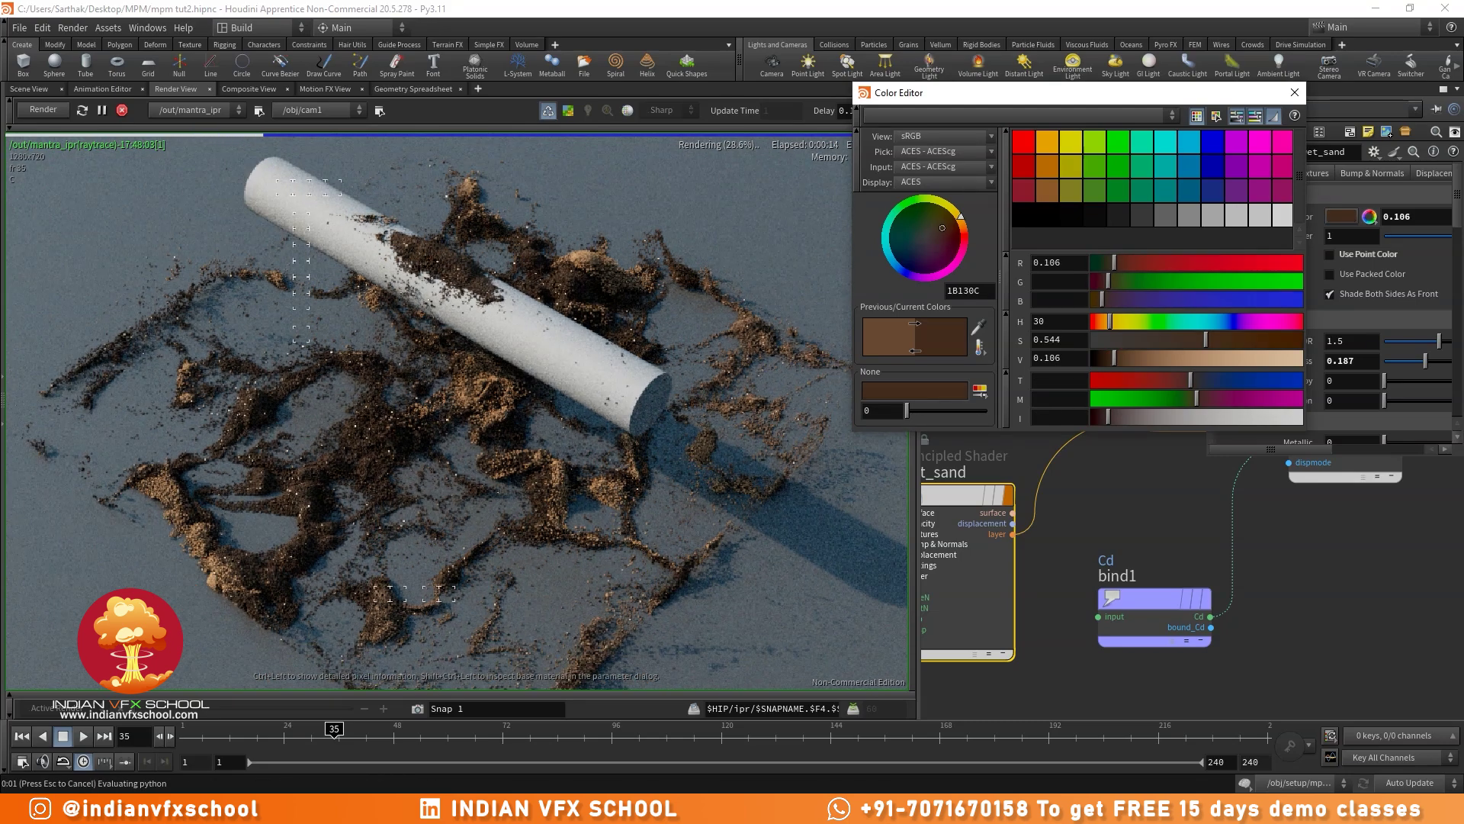
scroll(488, 308, "down", 1)
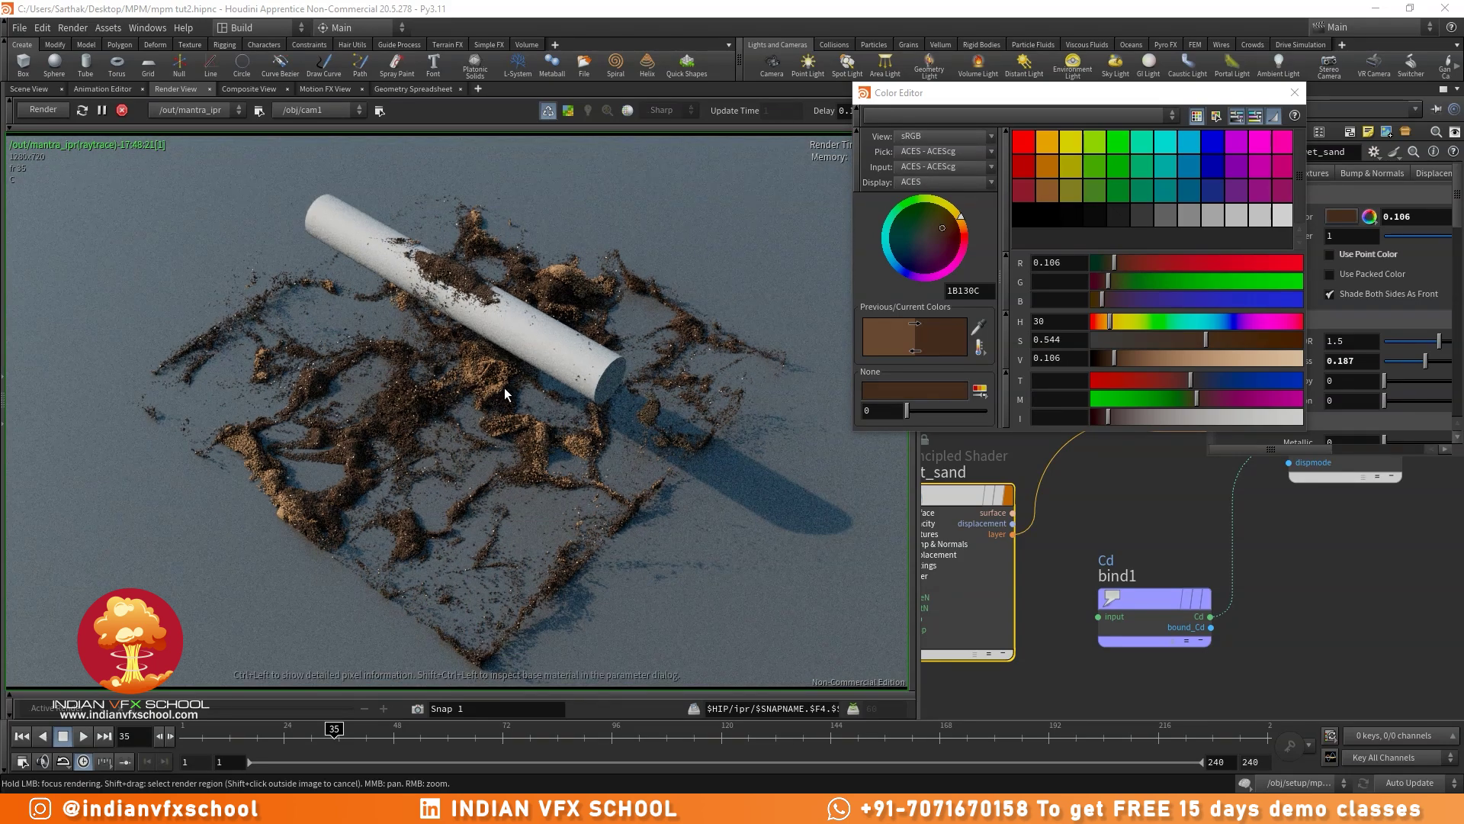
left_click(1294, 92)
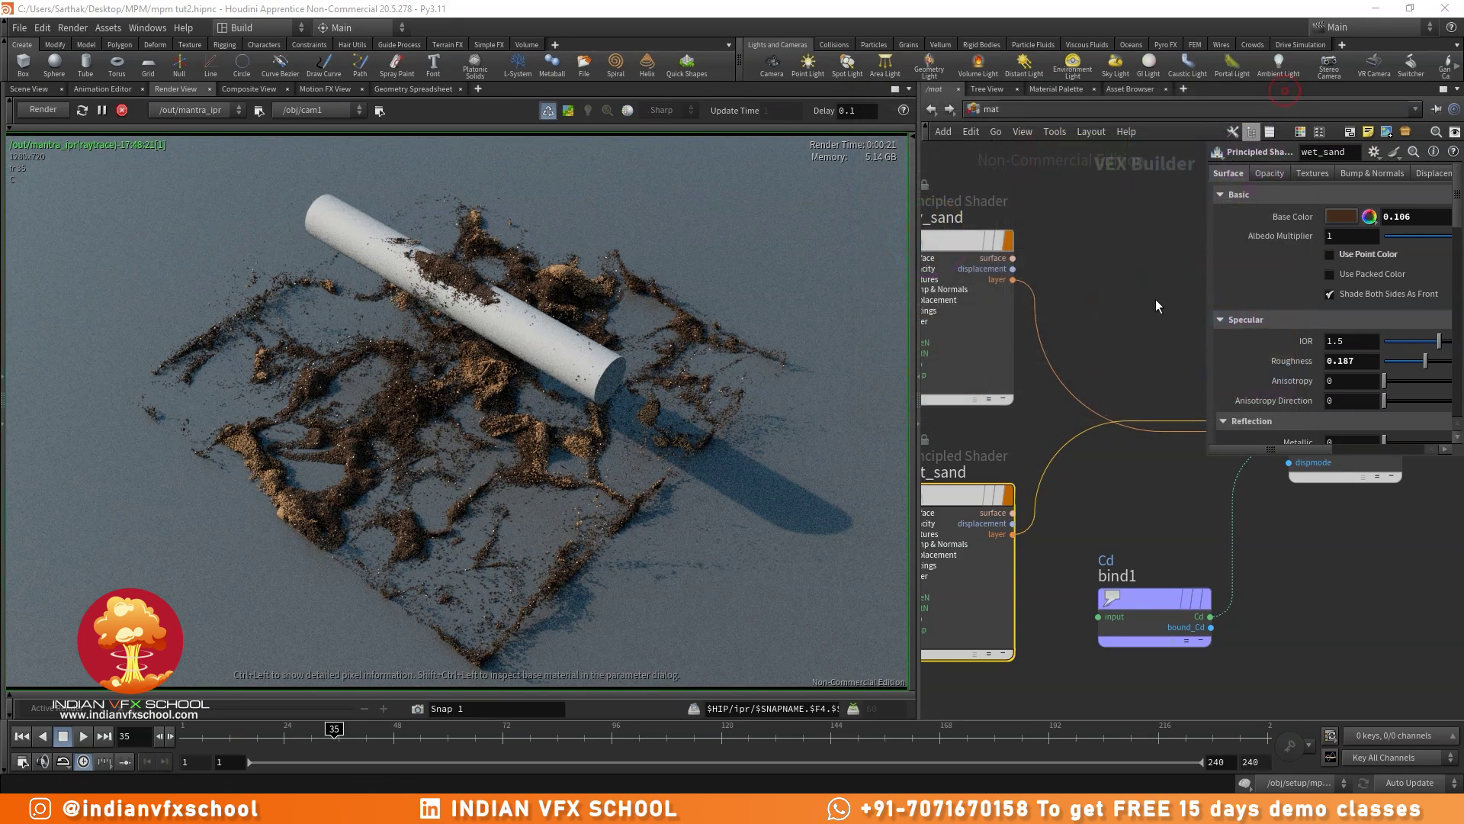
left_click_drag(1204, 462, 1262, 393)
scroll(1161, 271, "down", 3)
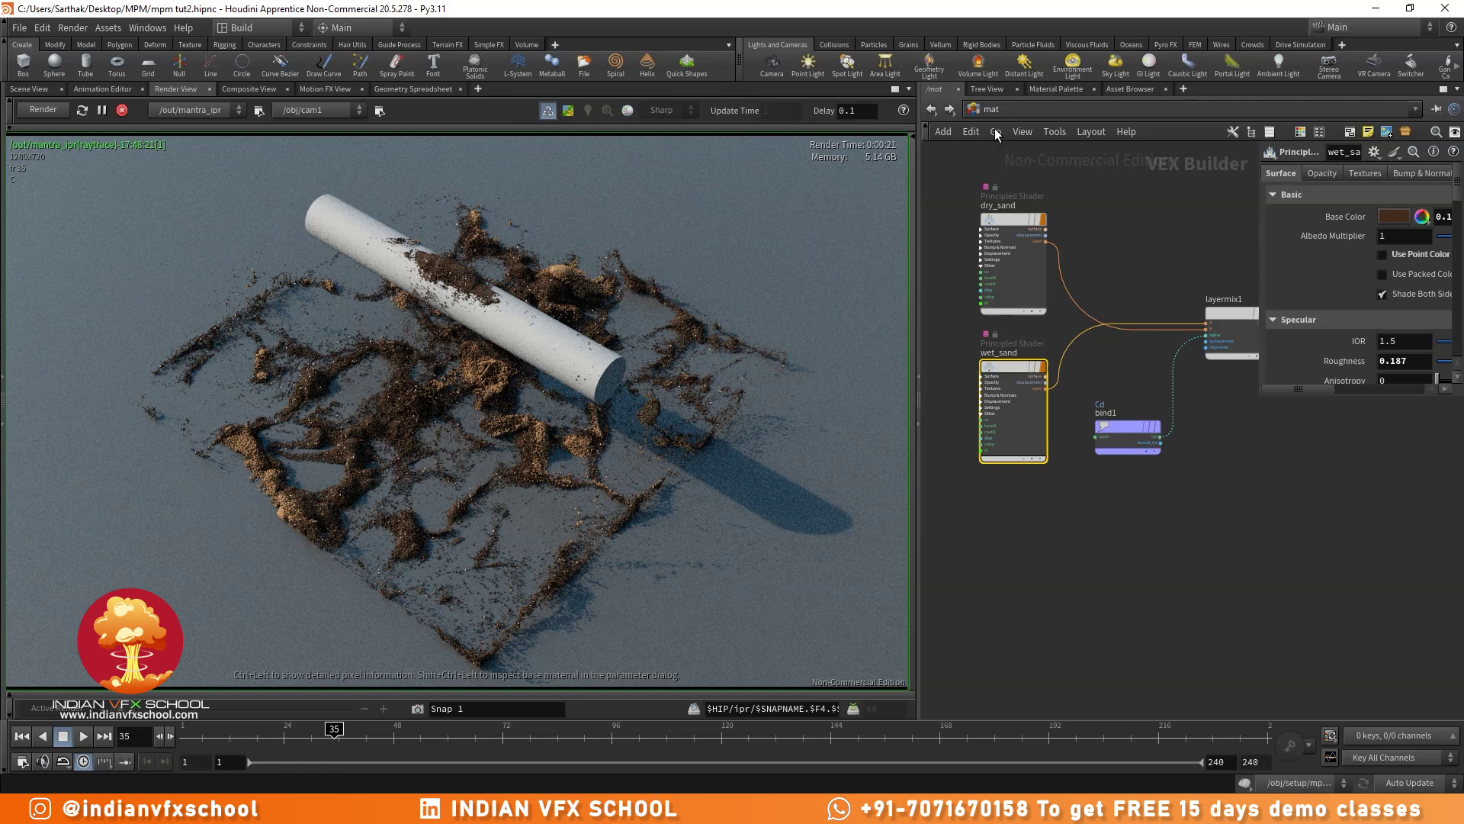
- Return to the object network, display the 3D scene view instead of the render, and save the scene
left_click(991, 109)
left_click(1015, 183)
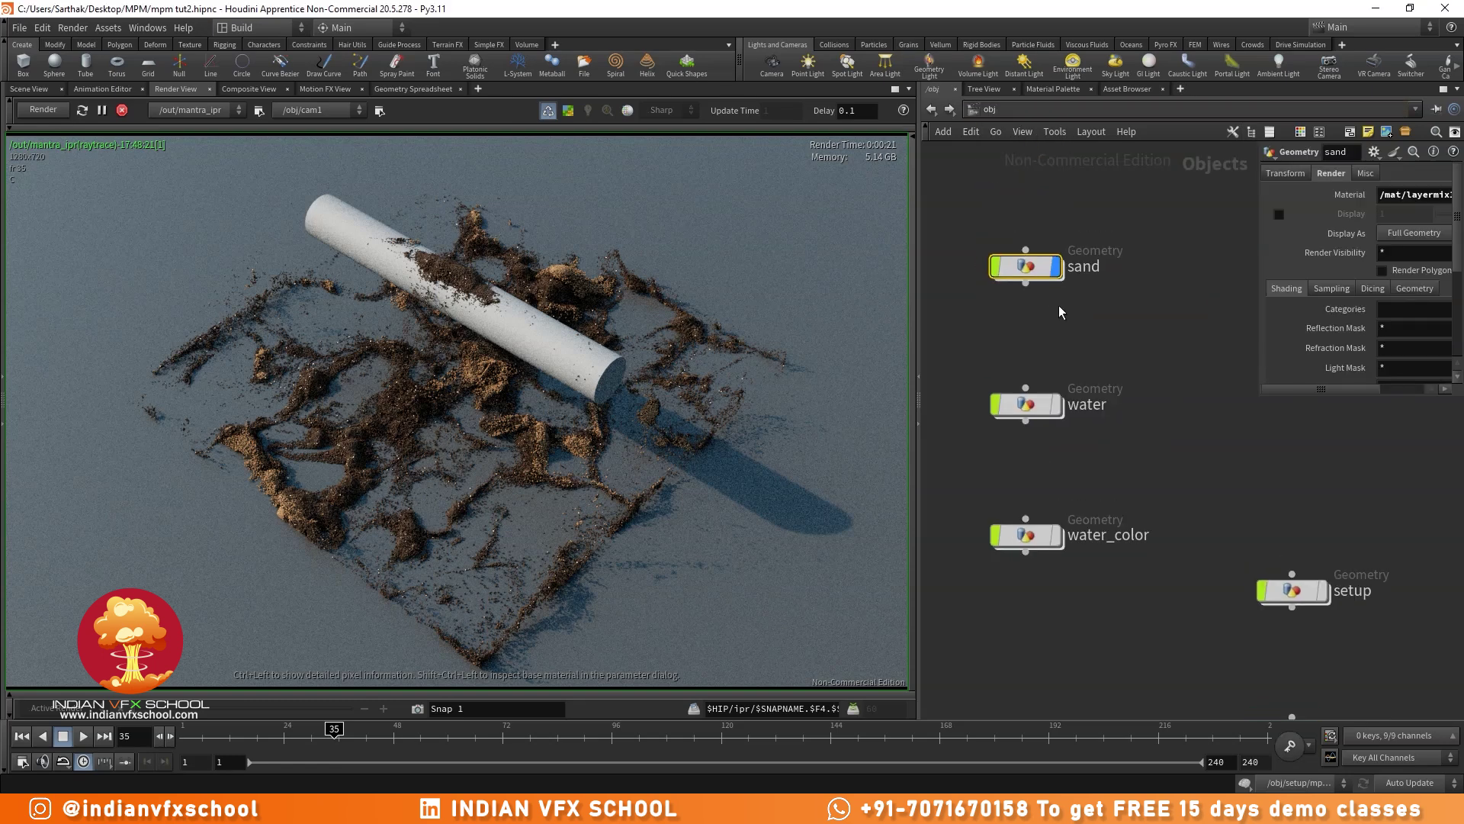
left_click(29, 90)
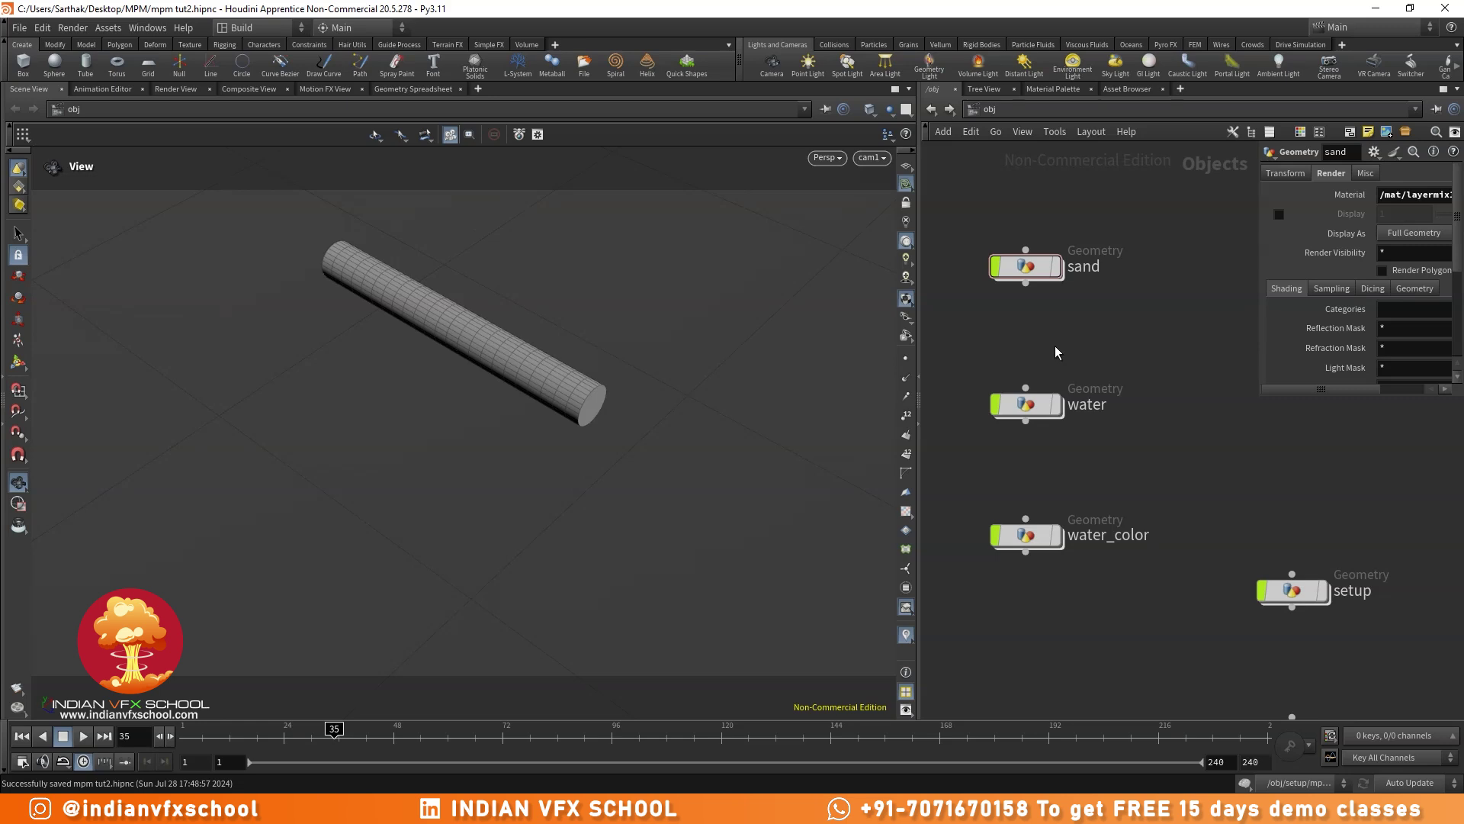
- Open the wet_sand shader's network and add a VEX Material Builder below the sand shaders
left_click(1051, 90)
double_click(1237, 175)
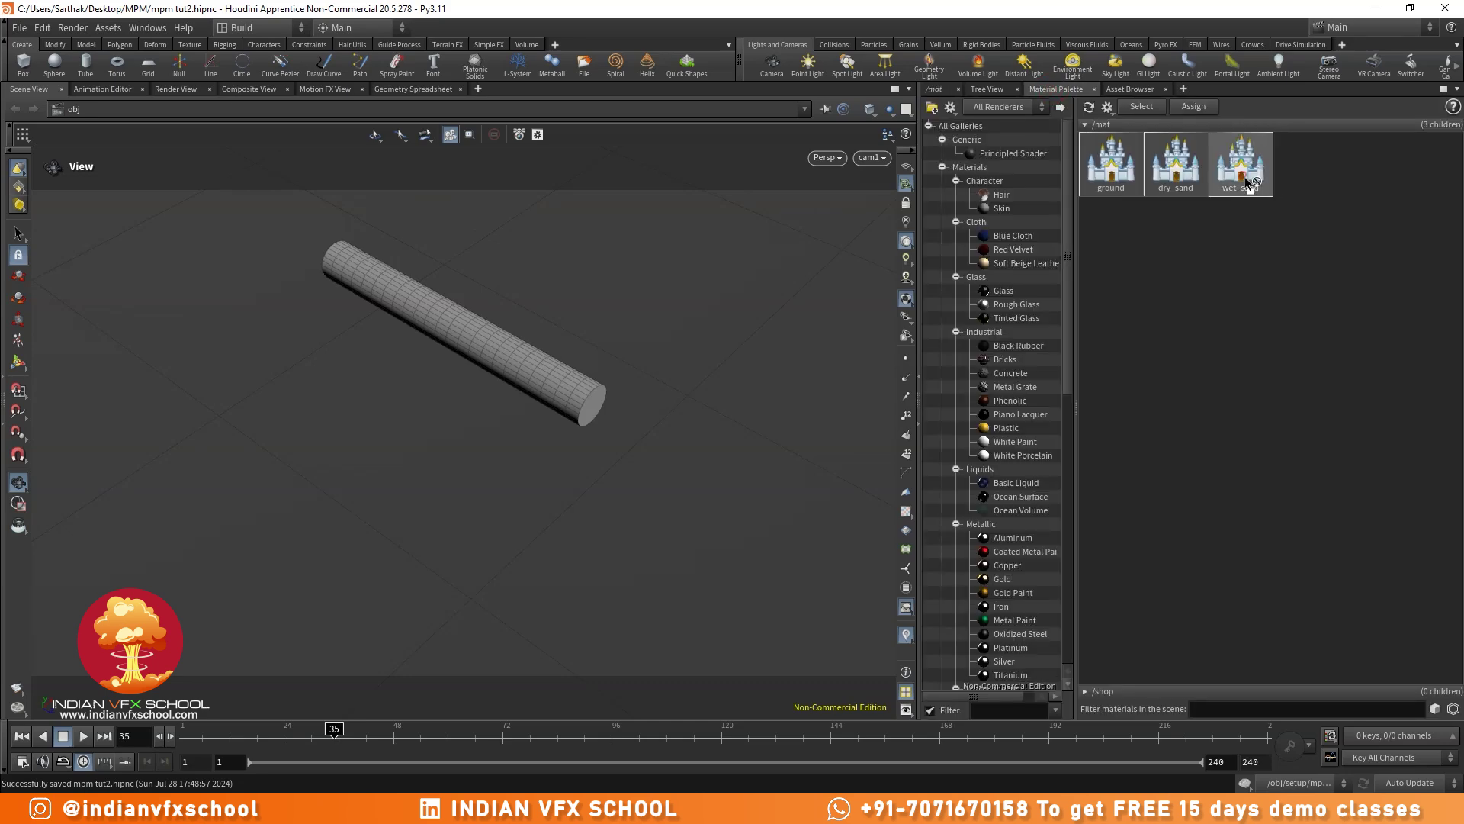
scroll(1072, 435, "down", 5)
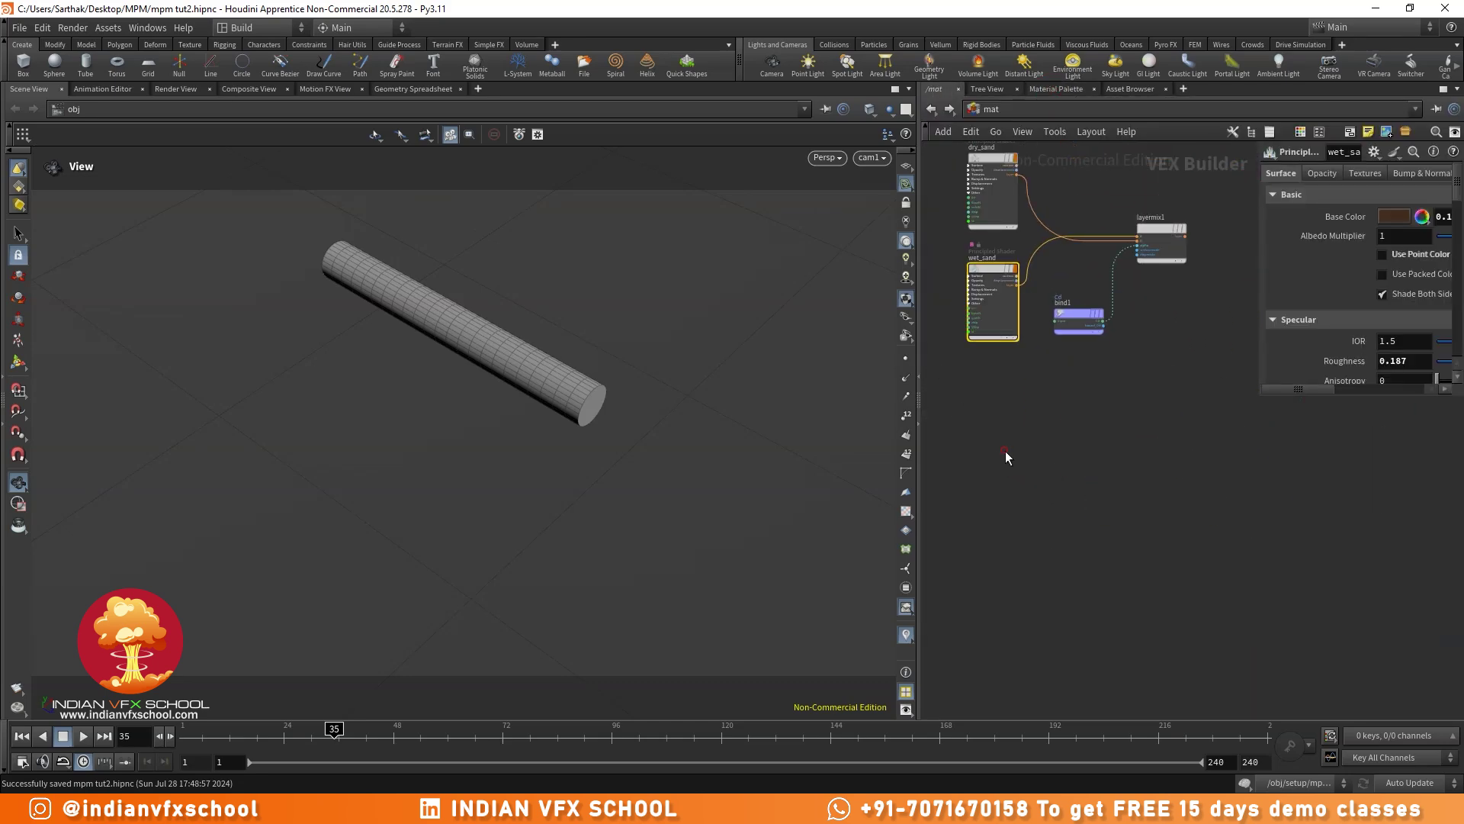
key("Tab")
type("mat")
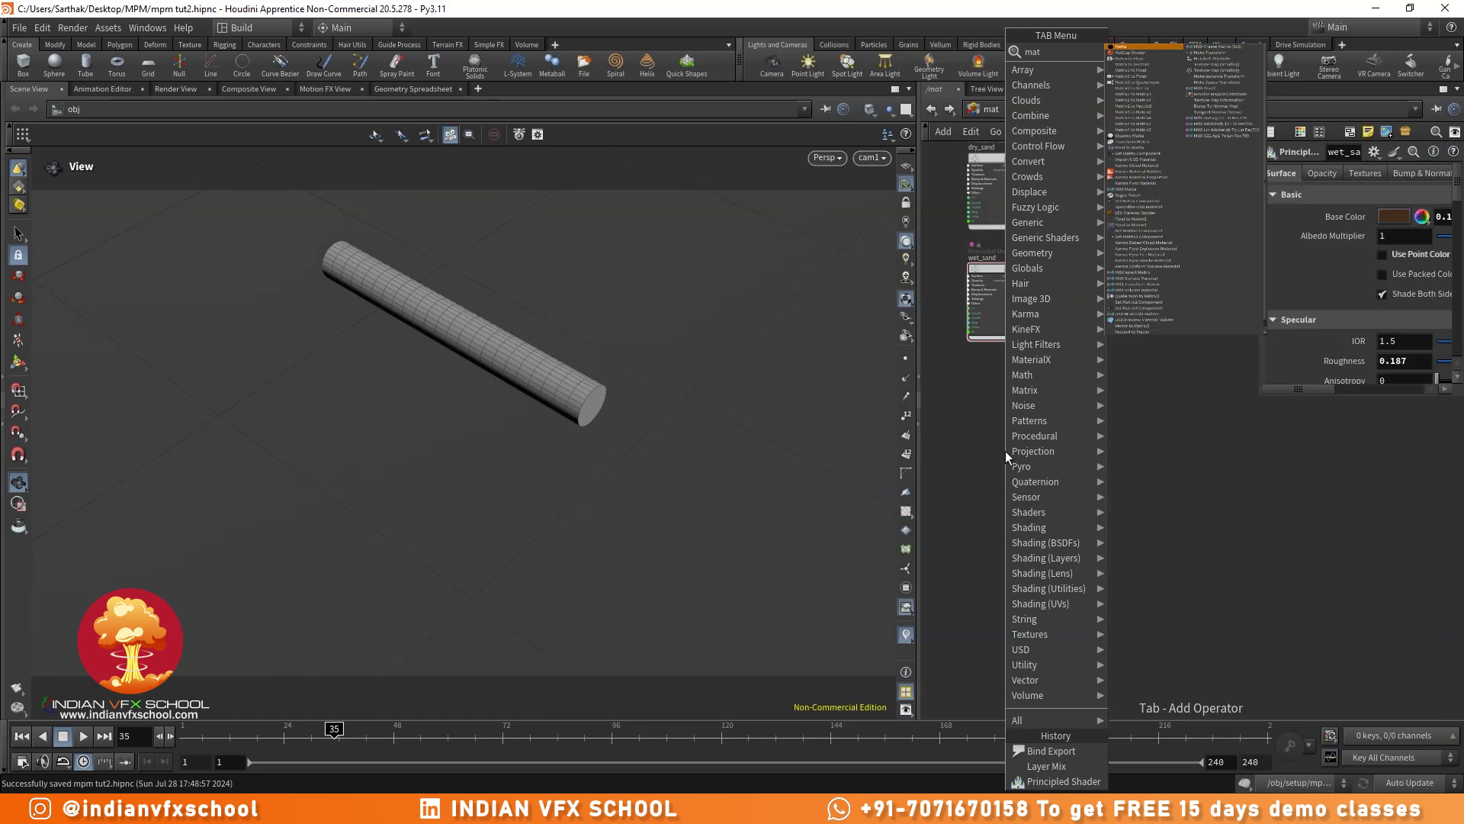
type("erb")
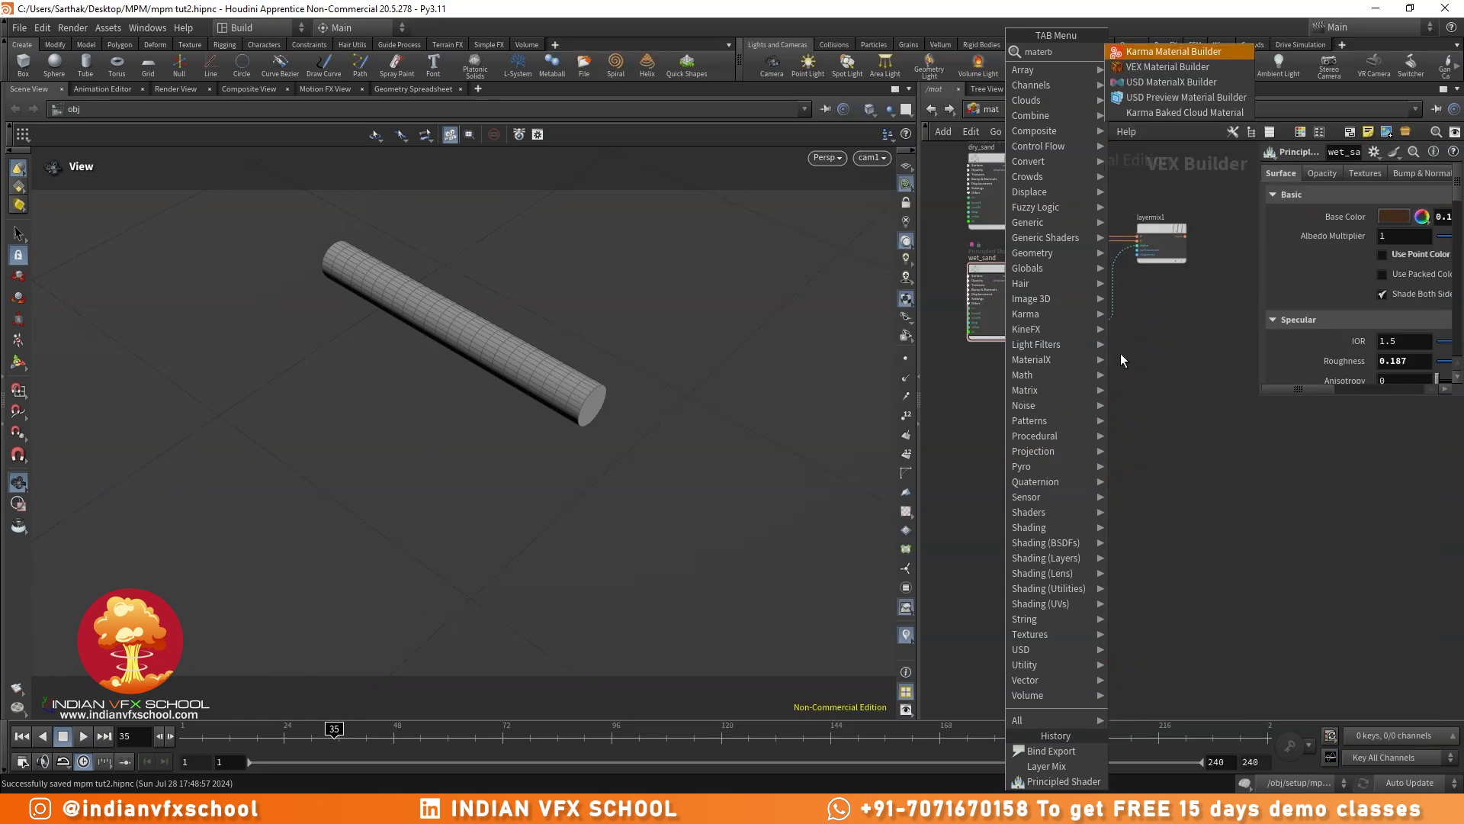
left_click(1187, 66)
left_click(998, 482)
left_click_drag(997, 482, 978, 480)
- Rename the VEX Material Builder as liquid and open its internal network
double_click(985, 459)
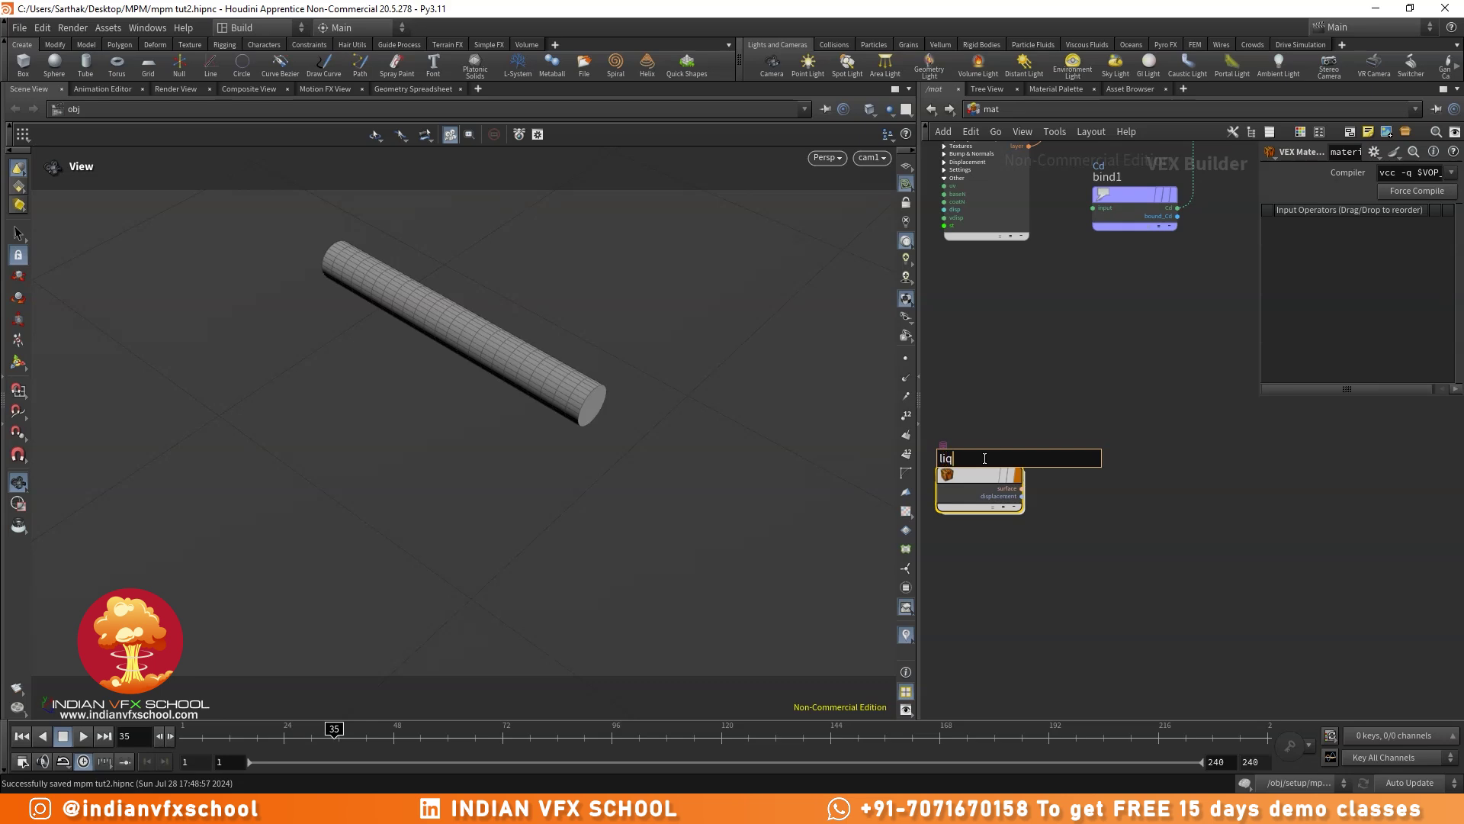
key("Return")
double_click(983, 480)
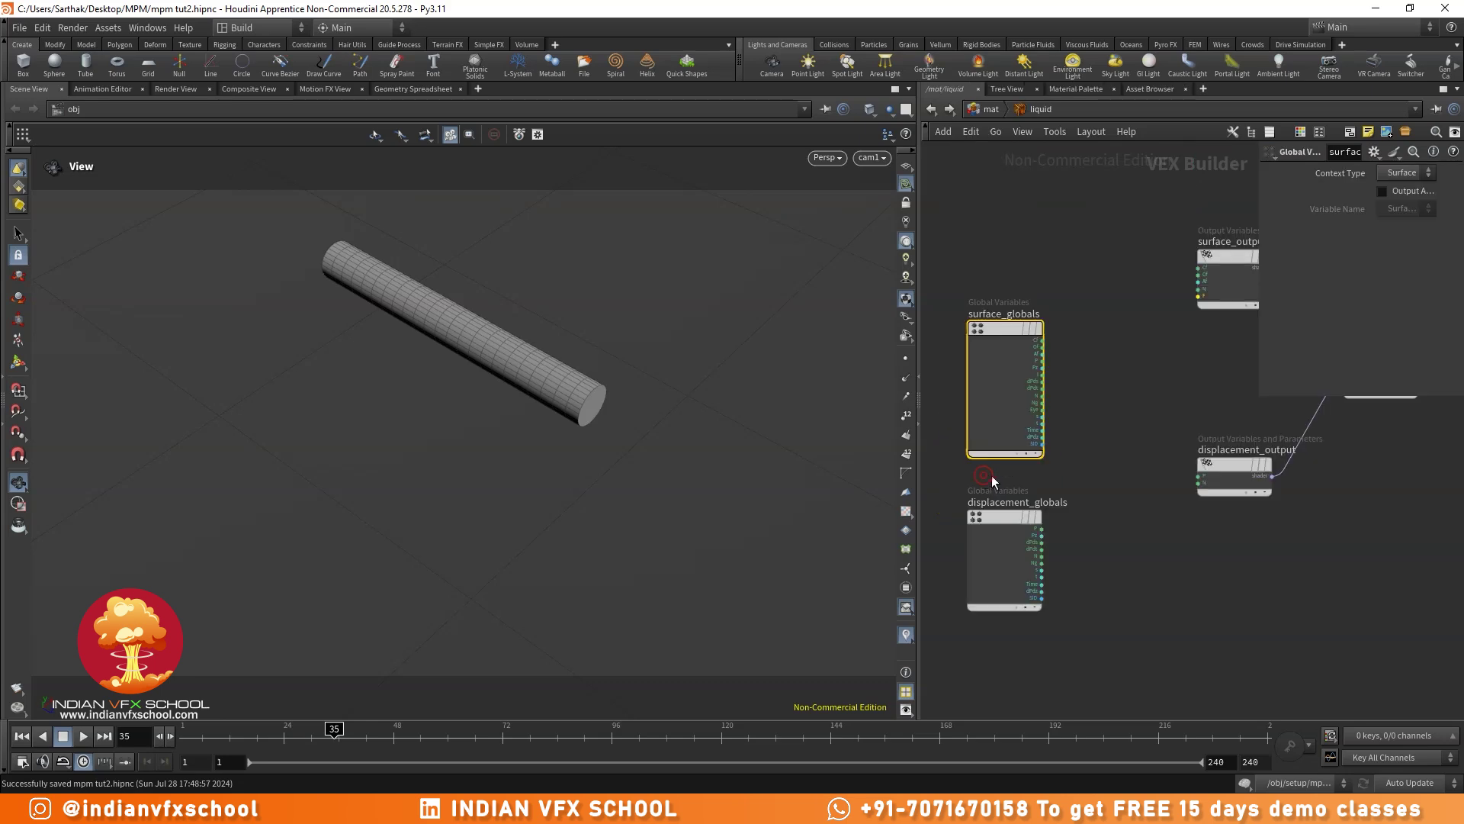
- Move the output nodes away from the globals nodes to make room between them
left_click_drag(1088, 472, 1200, 601)
left_click_drag(1077, 524, 1225, 547)
left_click(1250, 573)
- Add a Classic Shader Core node in the space before the output nodes of the liquid material
key("Tab")
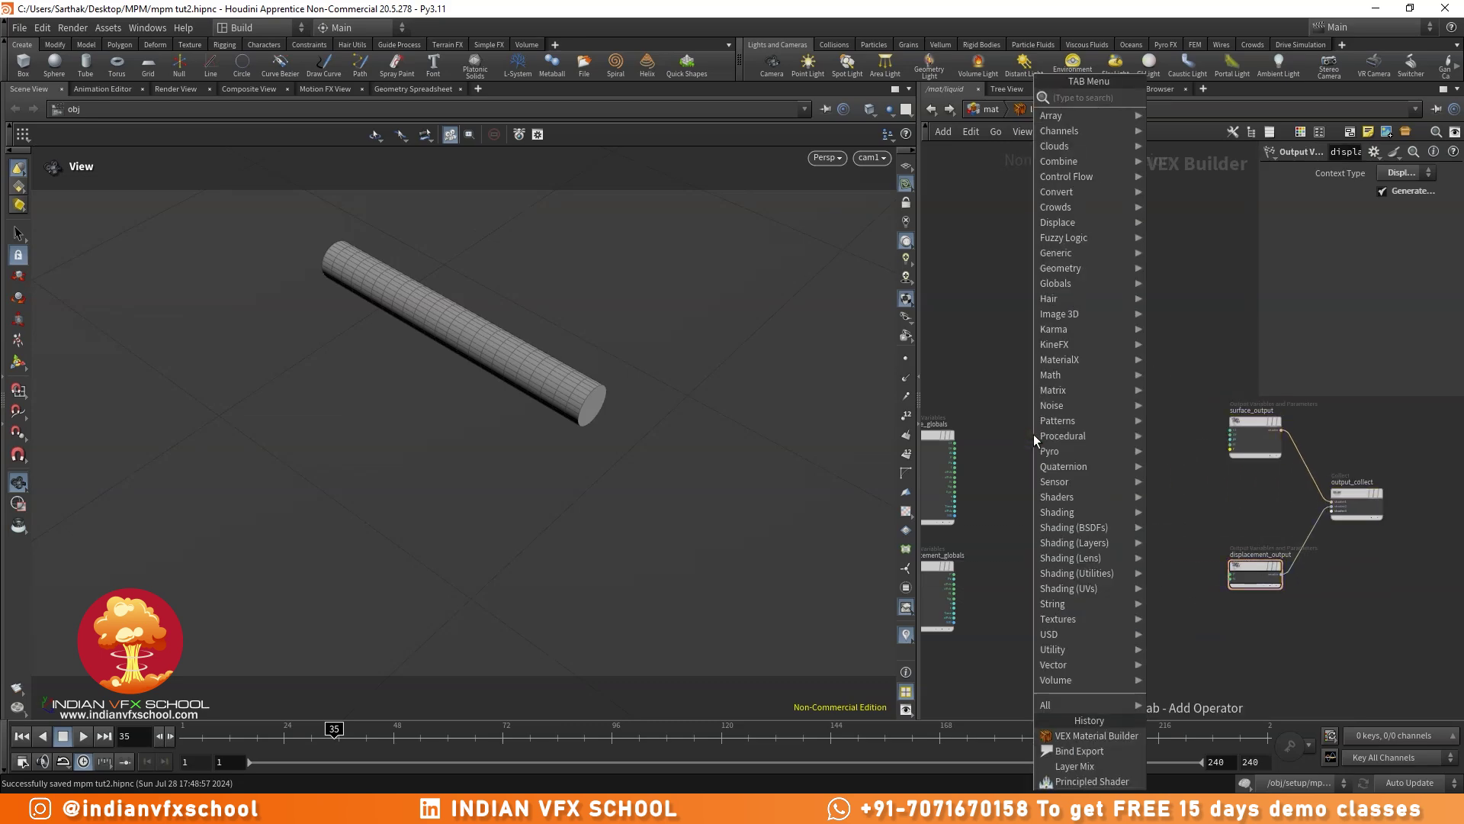
type("cl")
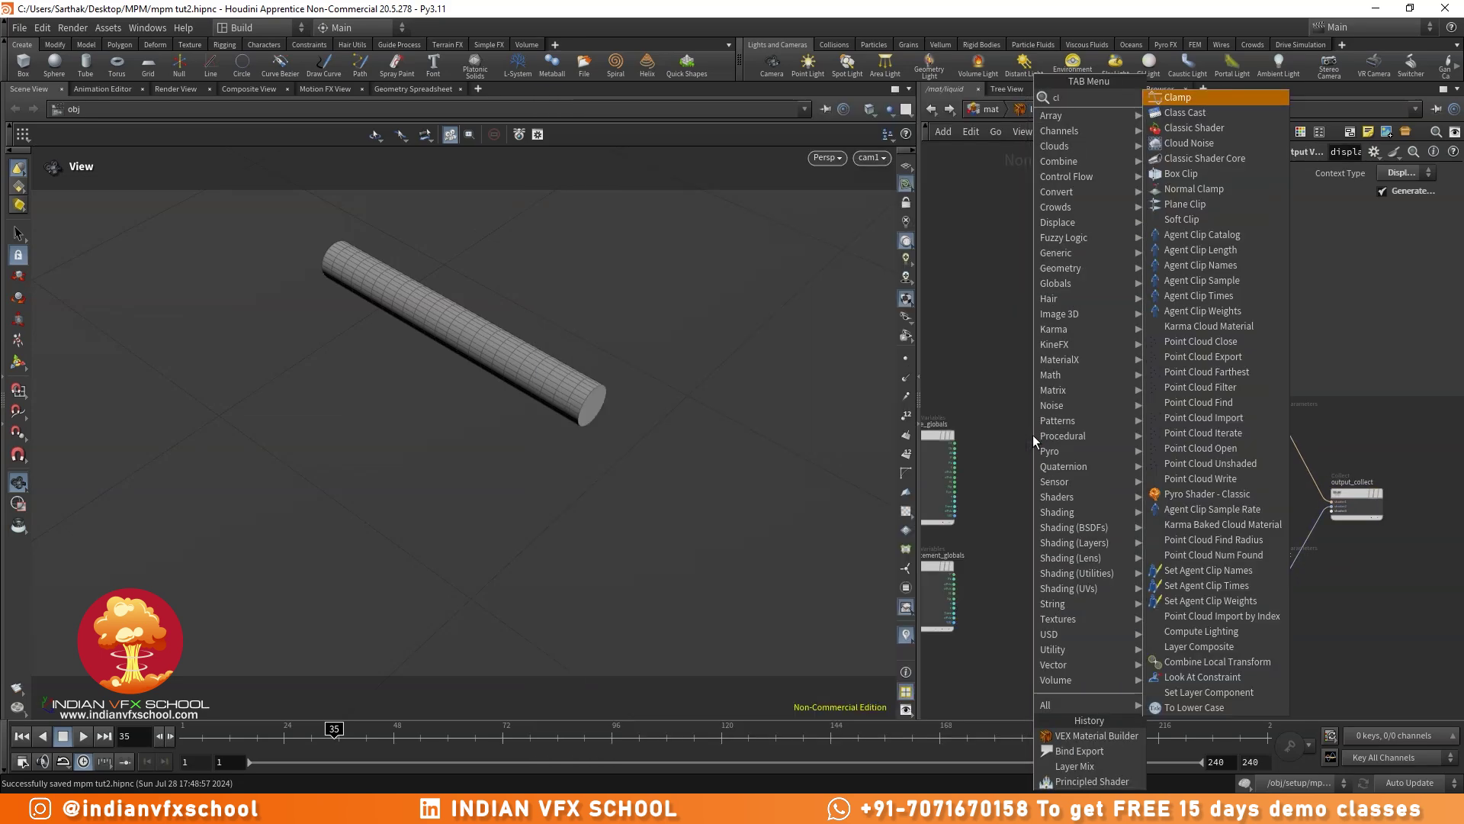
type("assic")
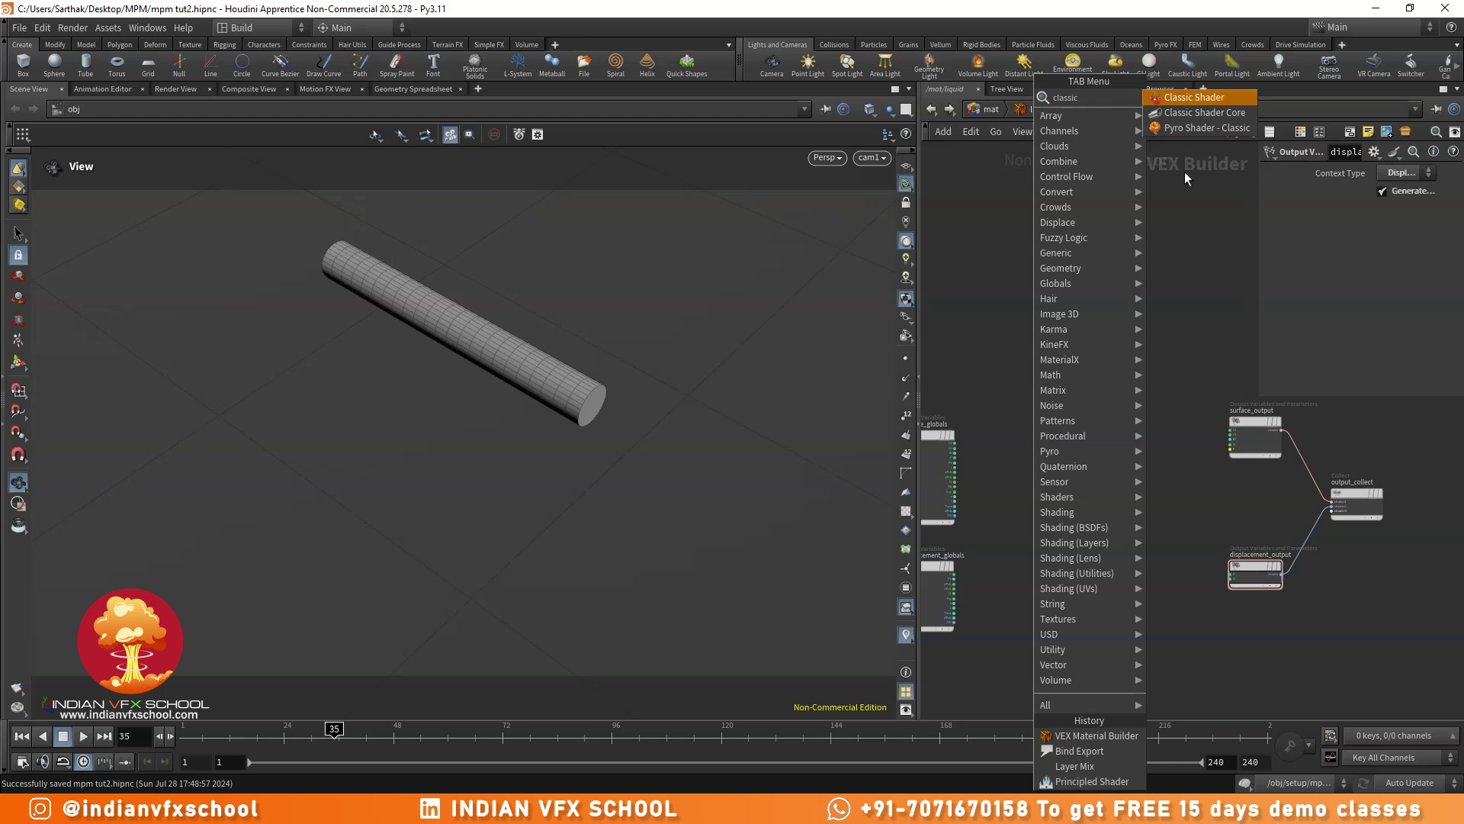
left_click(1194, 107)
left_click(1069, 427)
middle_click_drag(1079, 335, 1033, 369)
scroll(1055, 336, "up", 3)
left_click_drag(1050, 478, 1004, 450)
middle_click_drag(1164, 467, 1129, 471)
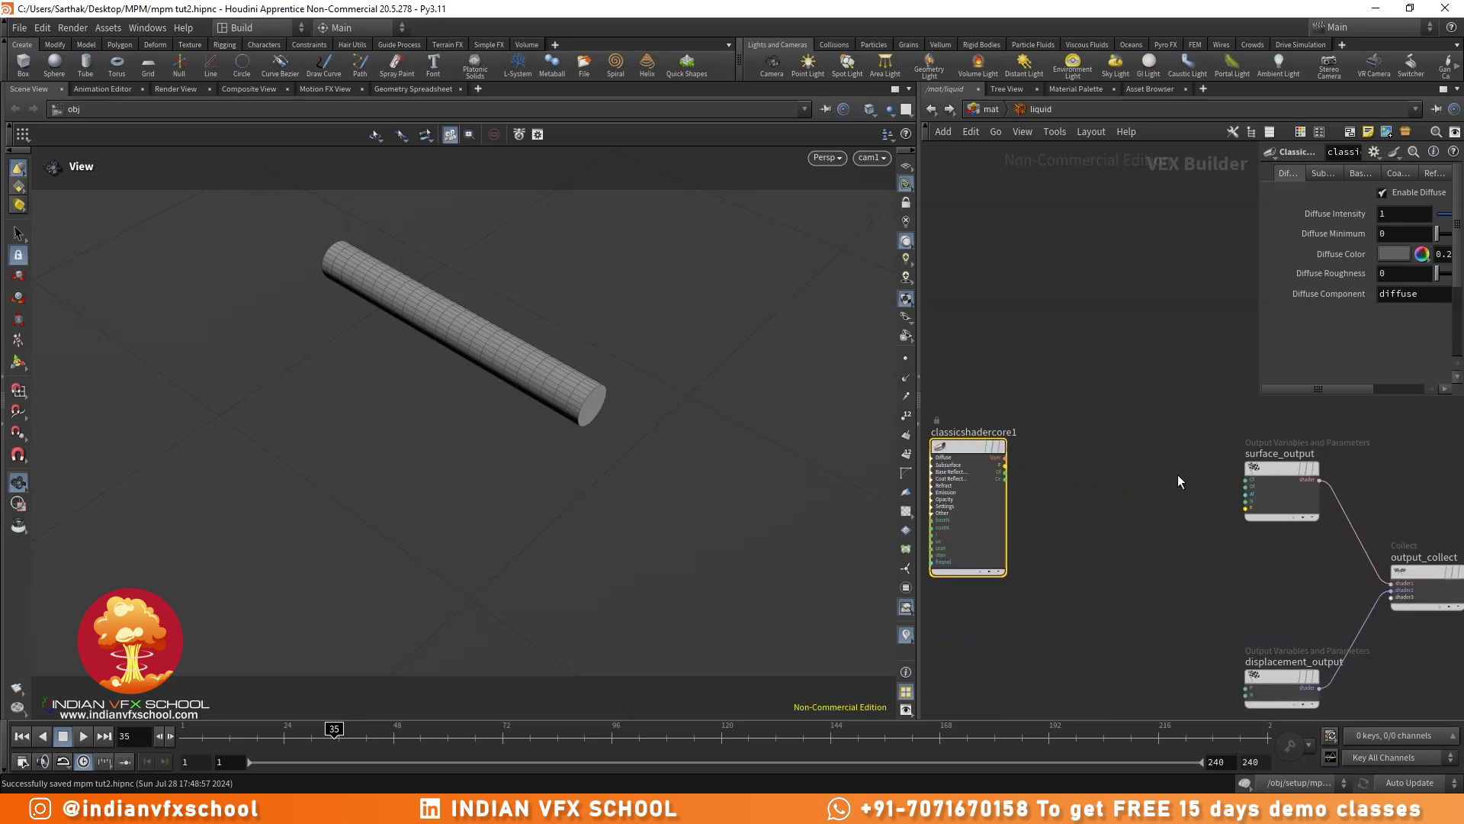
- Add a Compute Lighting node between the Classic Shader Core and surface_output
left_click(1104, 482)
key("Tab")
type("c")
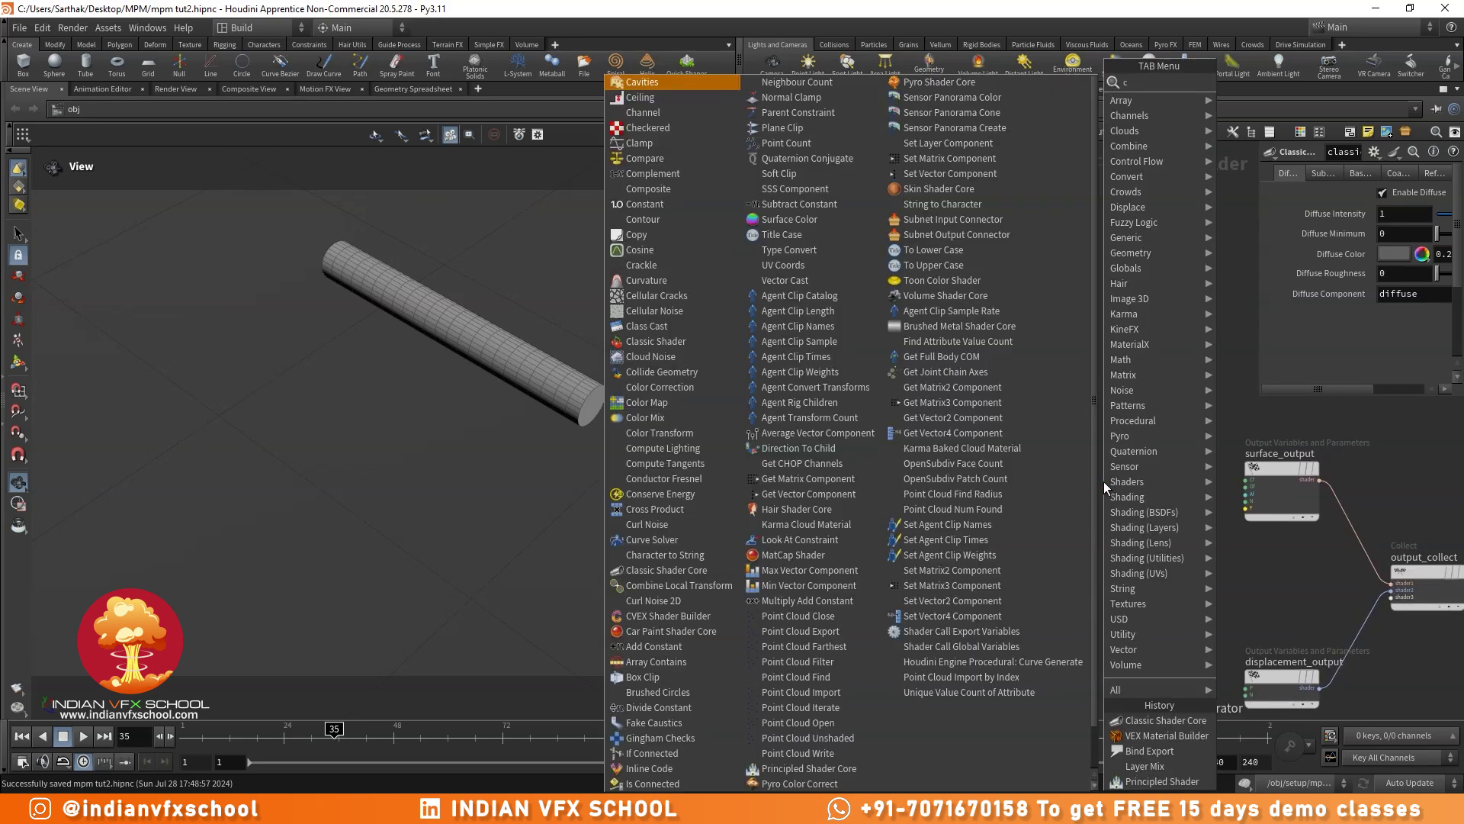
type("ompute l")
left_click(1253, 82)
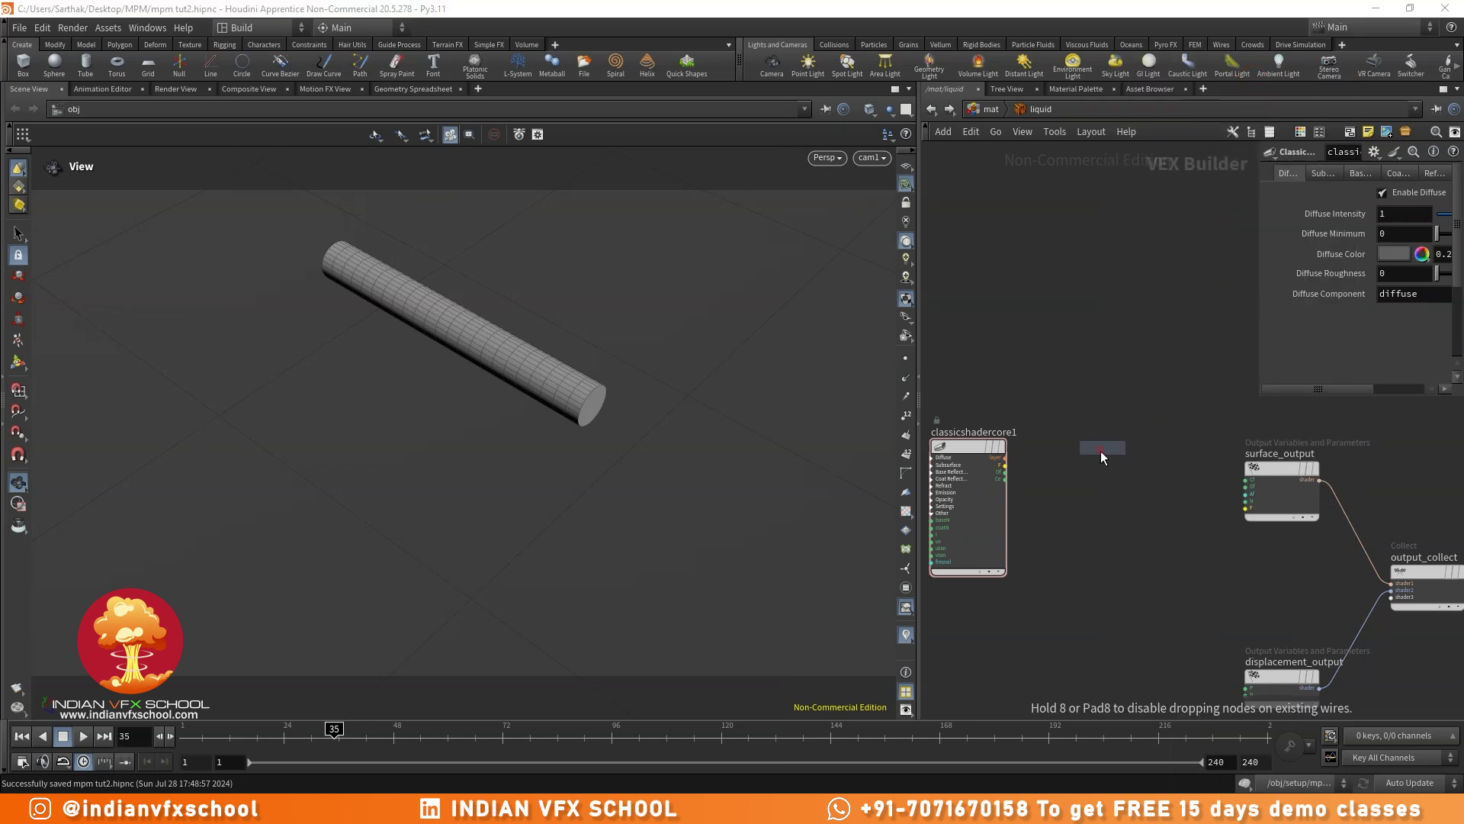
left_click(1103, 448)
- Connect the Classic Shader Core's layer, F, Of and Ce outputs to the matching computelighting1 inputs
scroll(1041, 458, "up", 4)
left_click_drag(953, 456, 1001, 481)
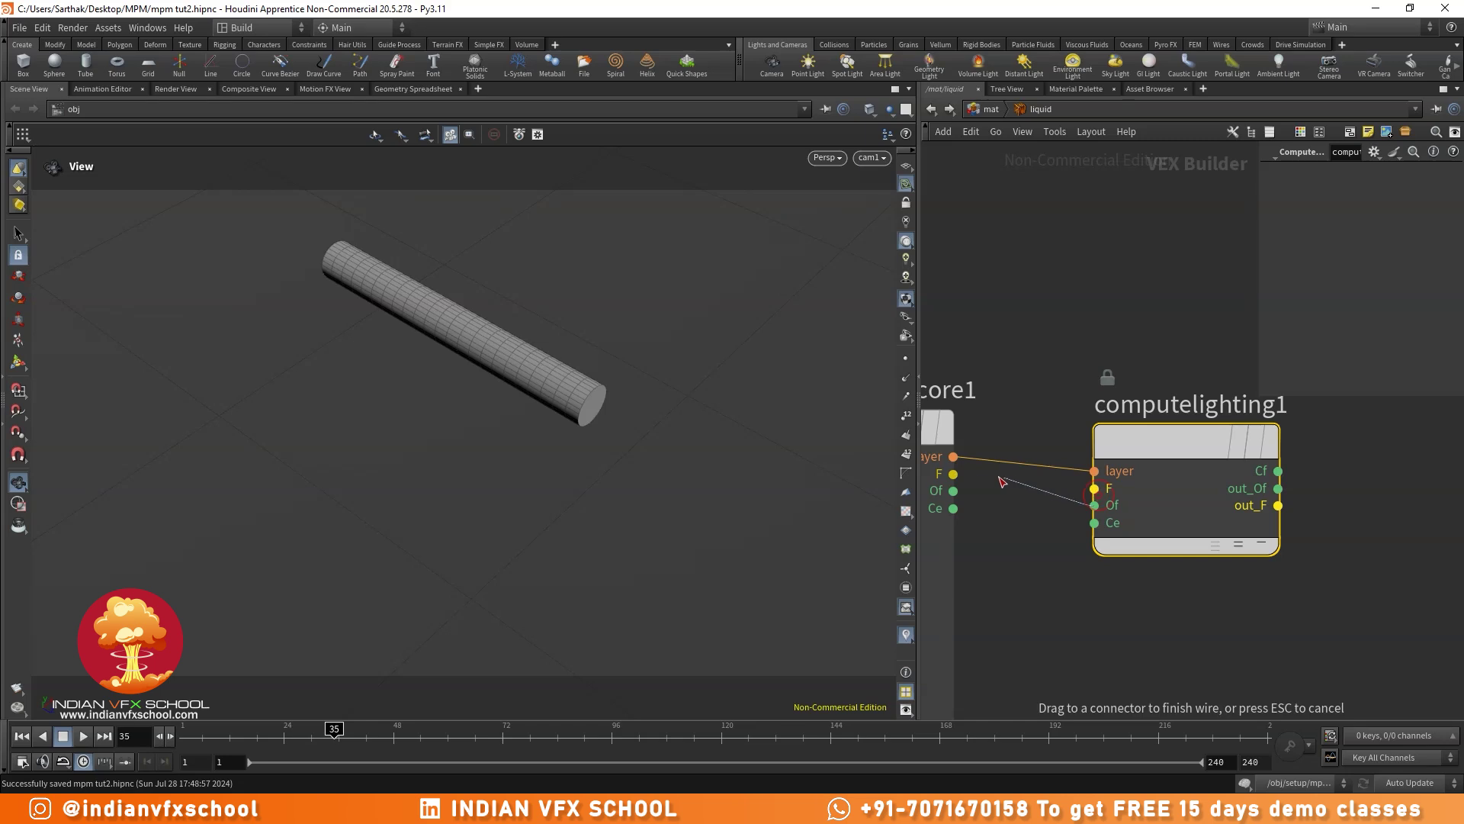
left_click(1015, 495)
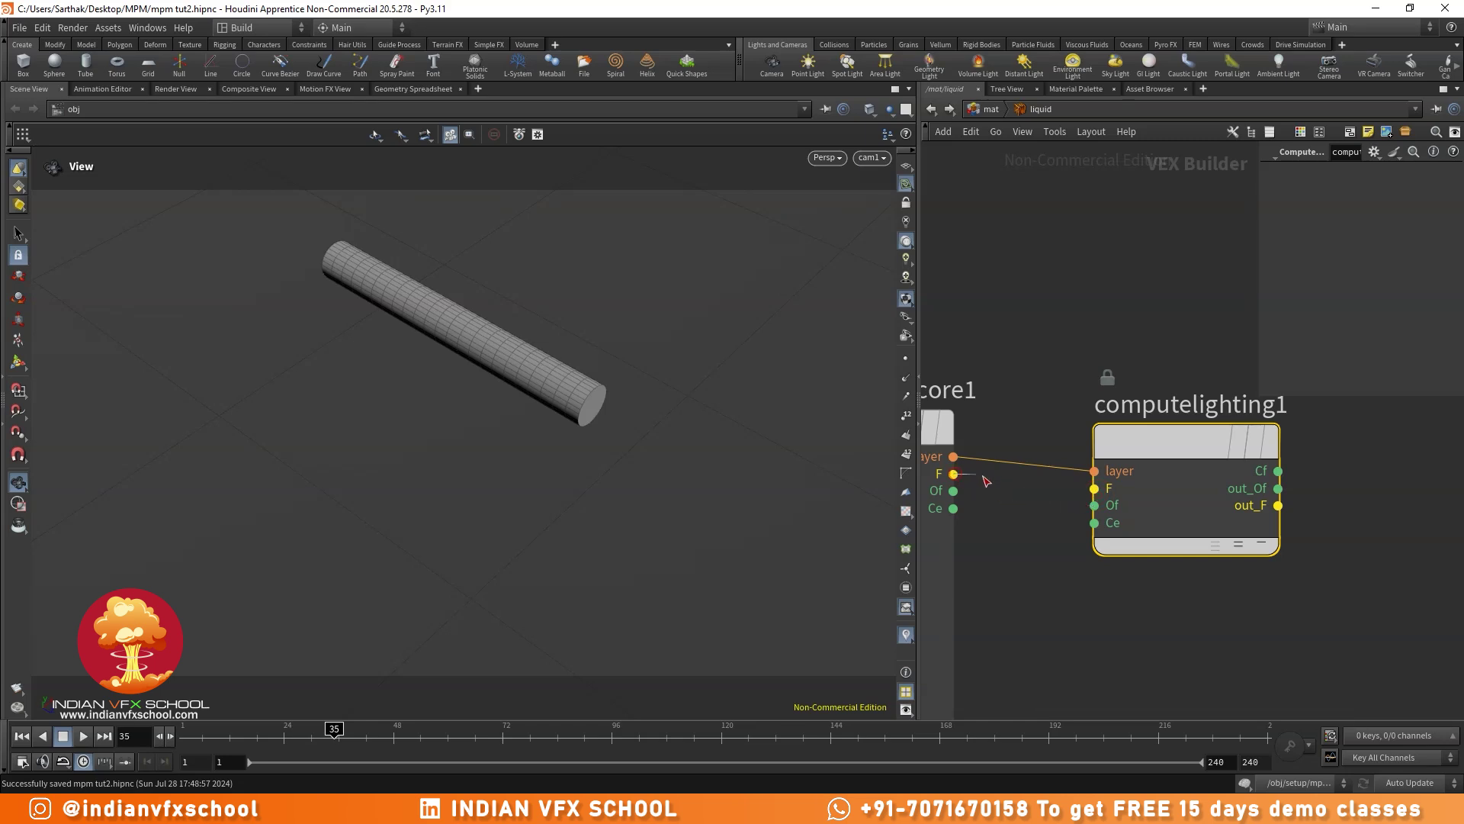
left_click(1094, 488)
left_click(954, 490)
left_click(1094, 505)
left_click(953, 508)
left_click(1091, 525)
- Connect computelighting1's Cf, out_Of and out_F outputs to the Cf, Of and F inputs of surface_output
scroll(1251, 545, "down", 3)
middle_click_drag(1366, 534, 1227, 531)
scroll(1299, 518, "up", 3)
left_click_drag(1322, 514, 1298, 467)
left_click(993, 496)
left_click(1241, 479)
left_click(1241, 496)
left_click(993, 513)
left_click(994, 531)
left_click(1242, 548)
- Examine the wiring from classicshadercore1 through computelighting1 to surface_output
scroll(1177, 581, "down", 2)
scroll(1129, 606, "up", 4)
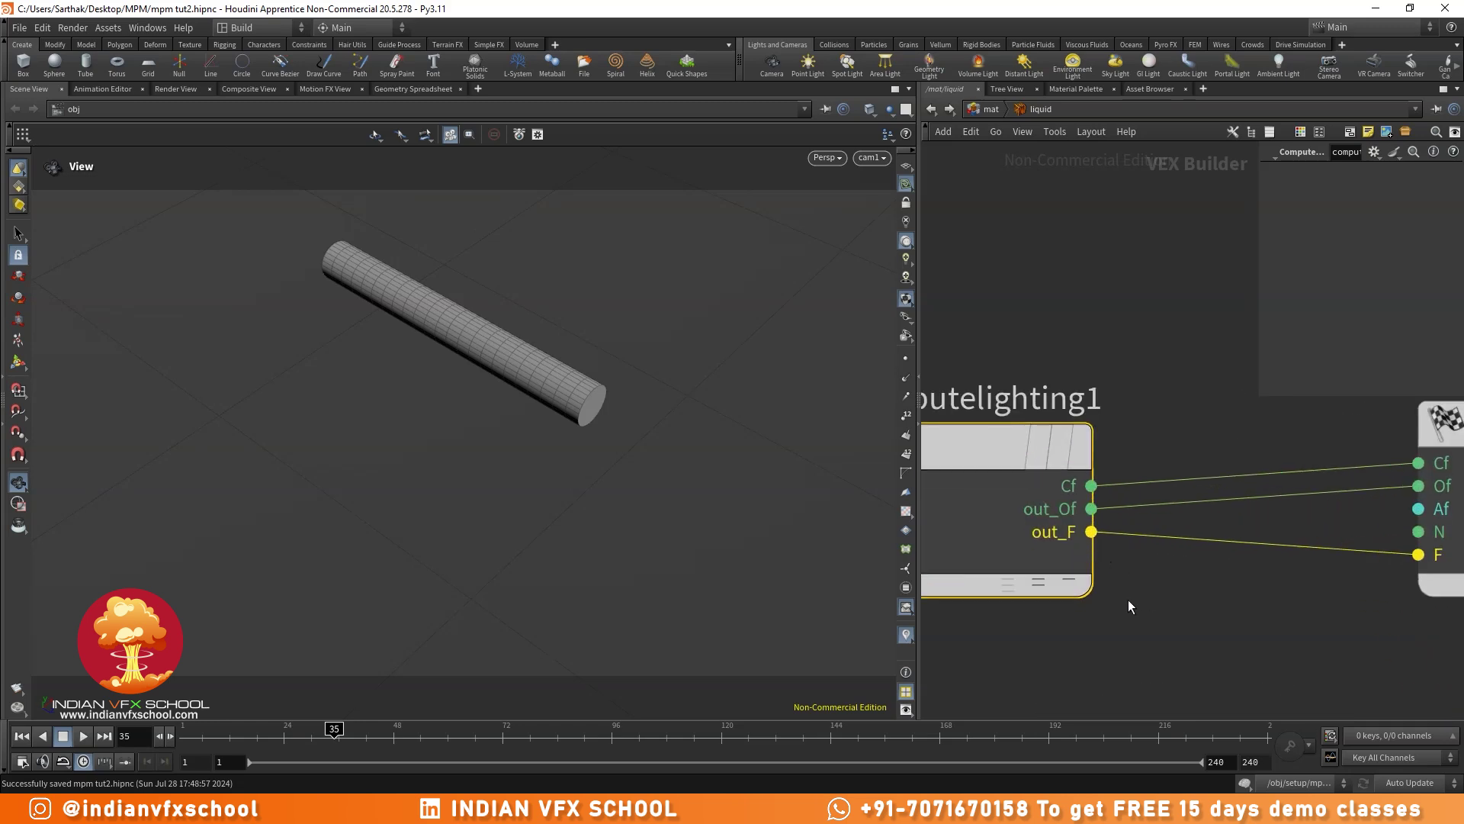
scroll(1174, 597, "down", 2)
scroll(1050, 520, "up", 4)
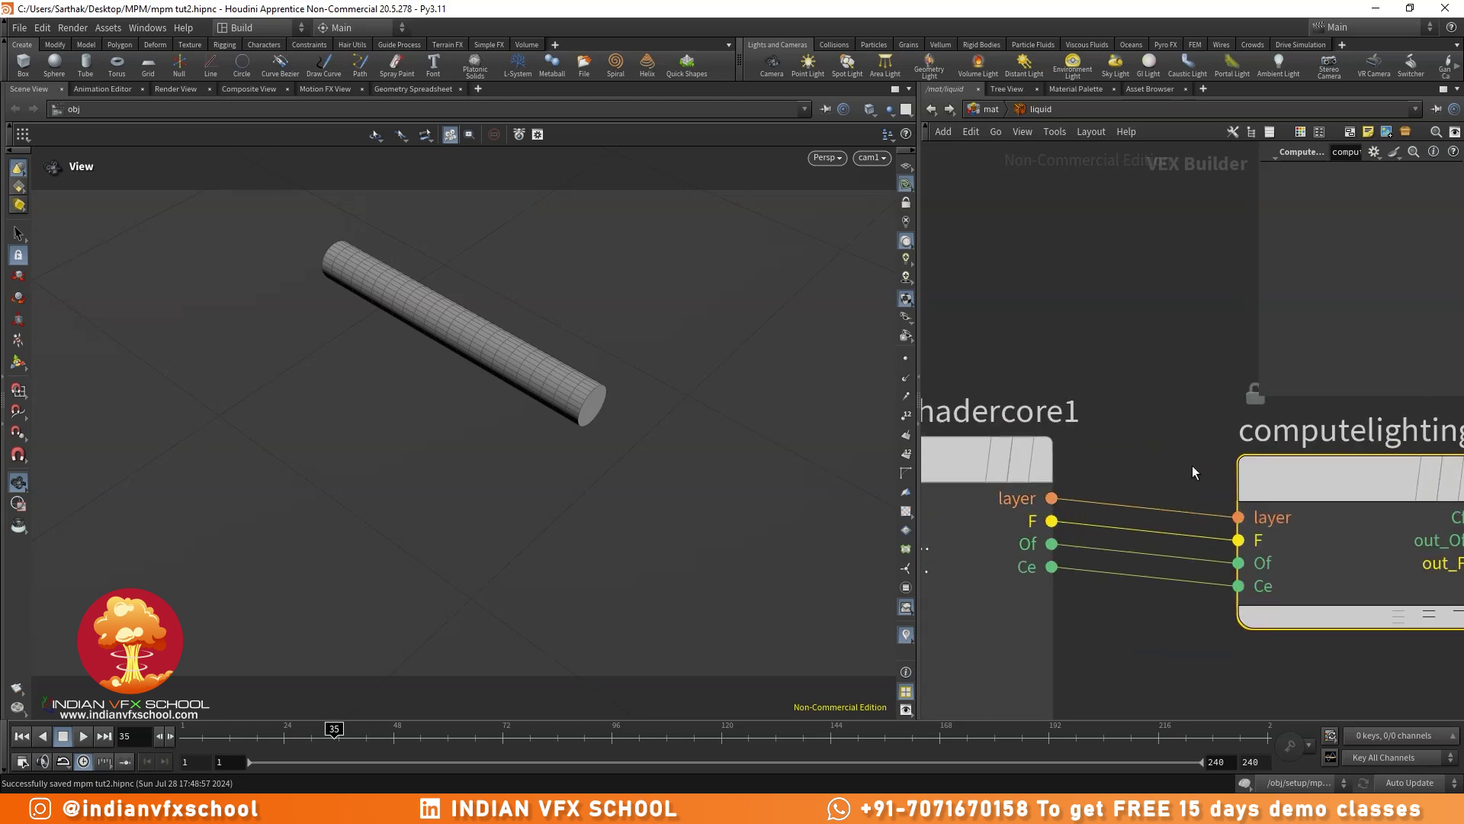
scroll(1182, 597, "down", 2)
scroll(1128, 505, "up", 4)
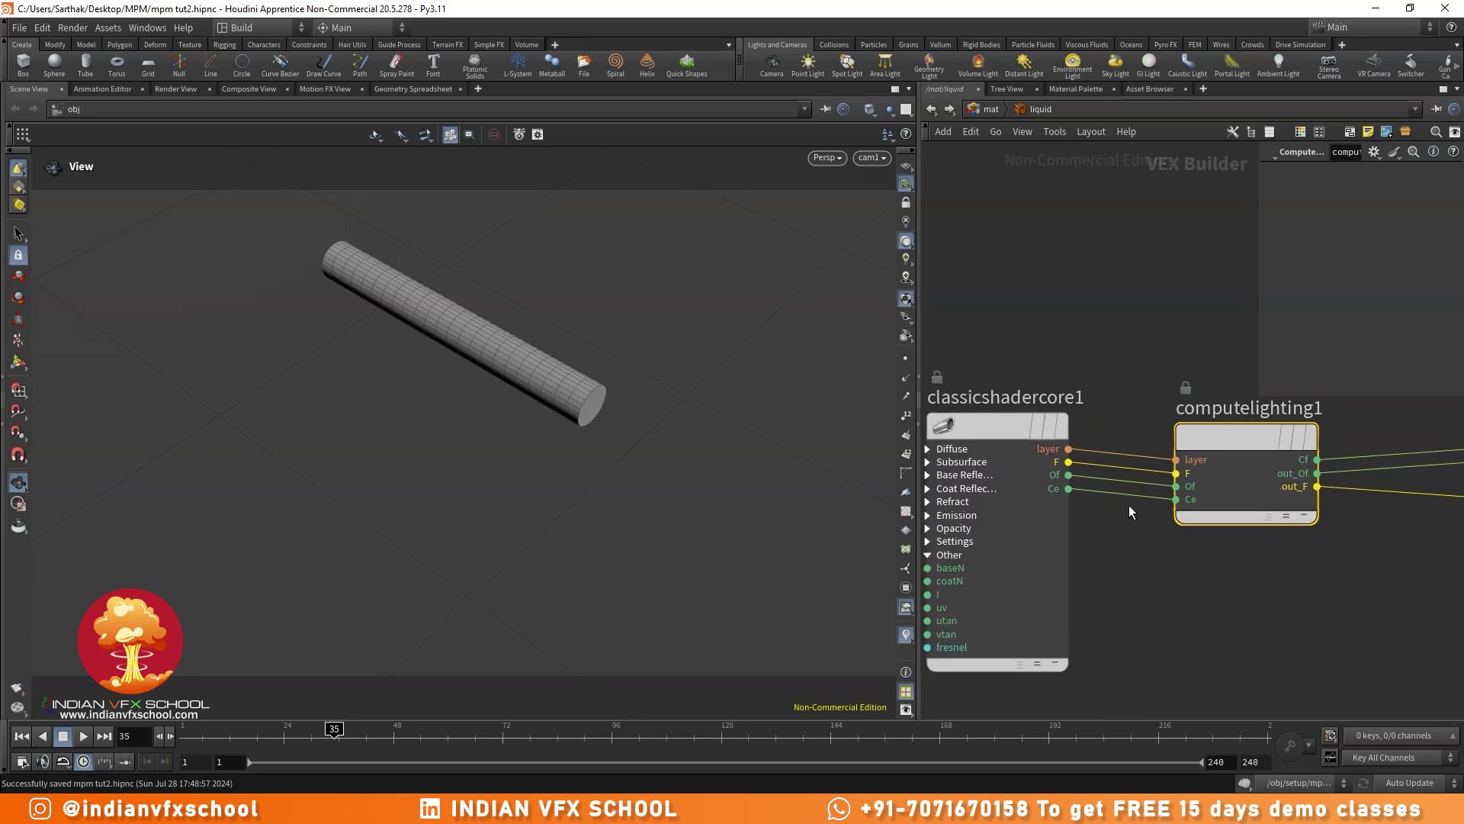
double_click(999, 453)
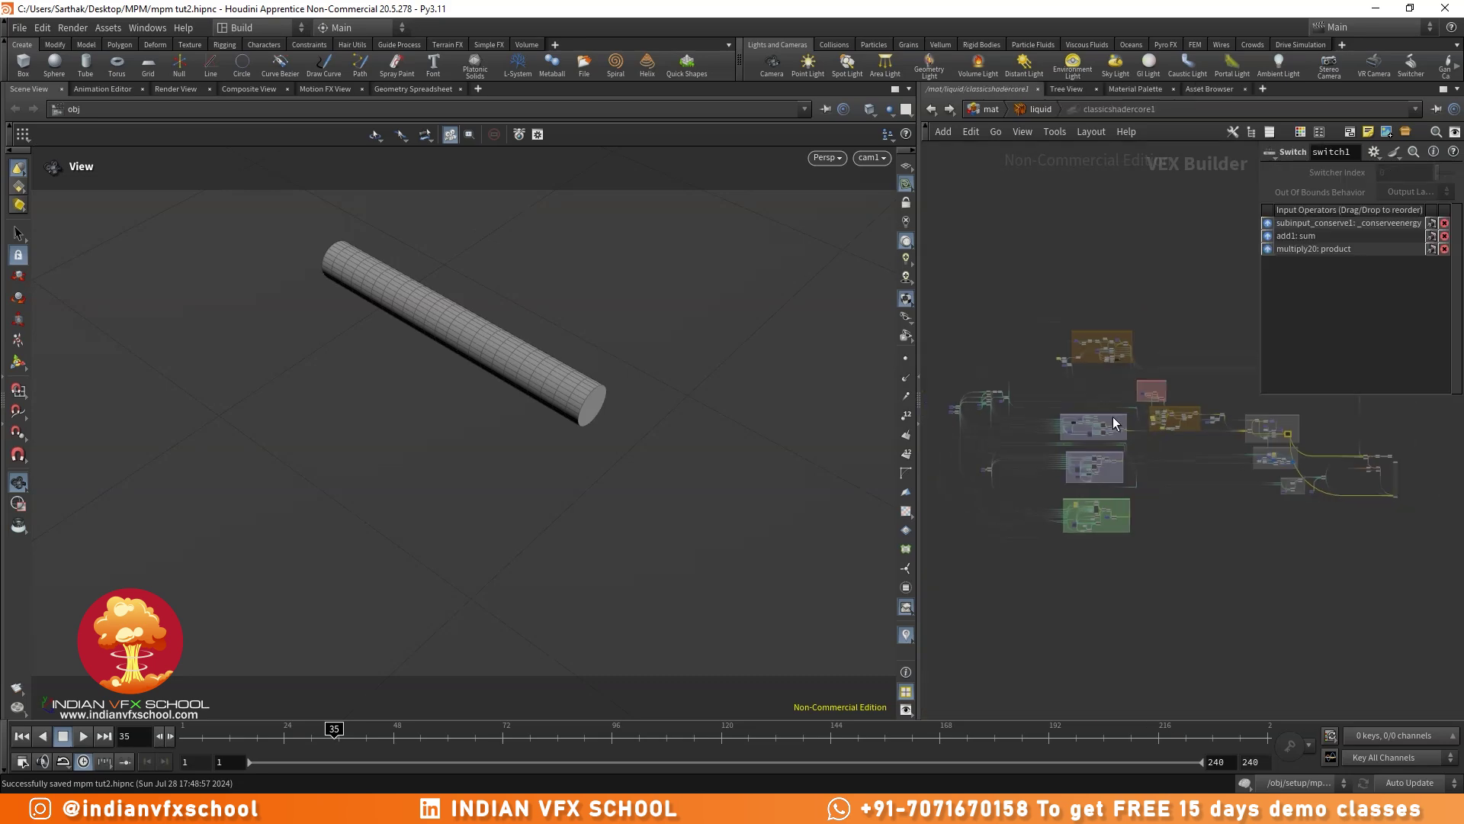
left_click(1039, 109)
scroll(1139, 620, "down", 2)
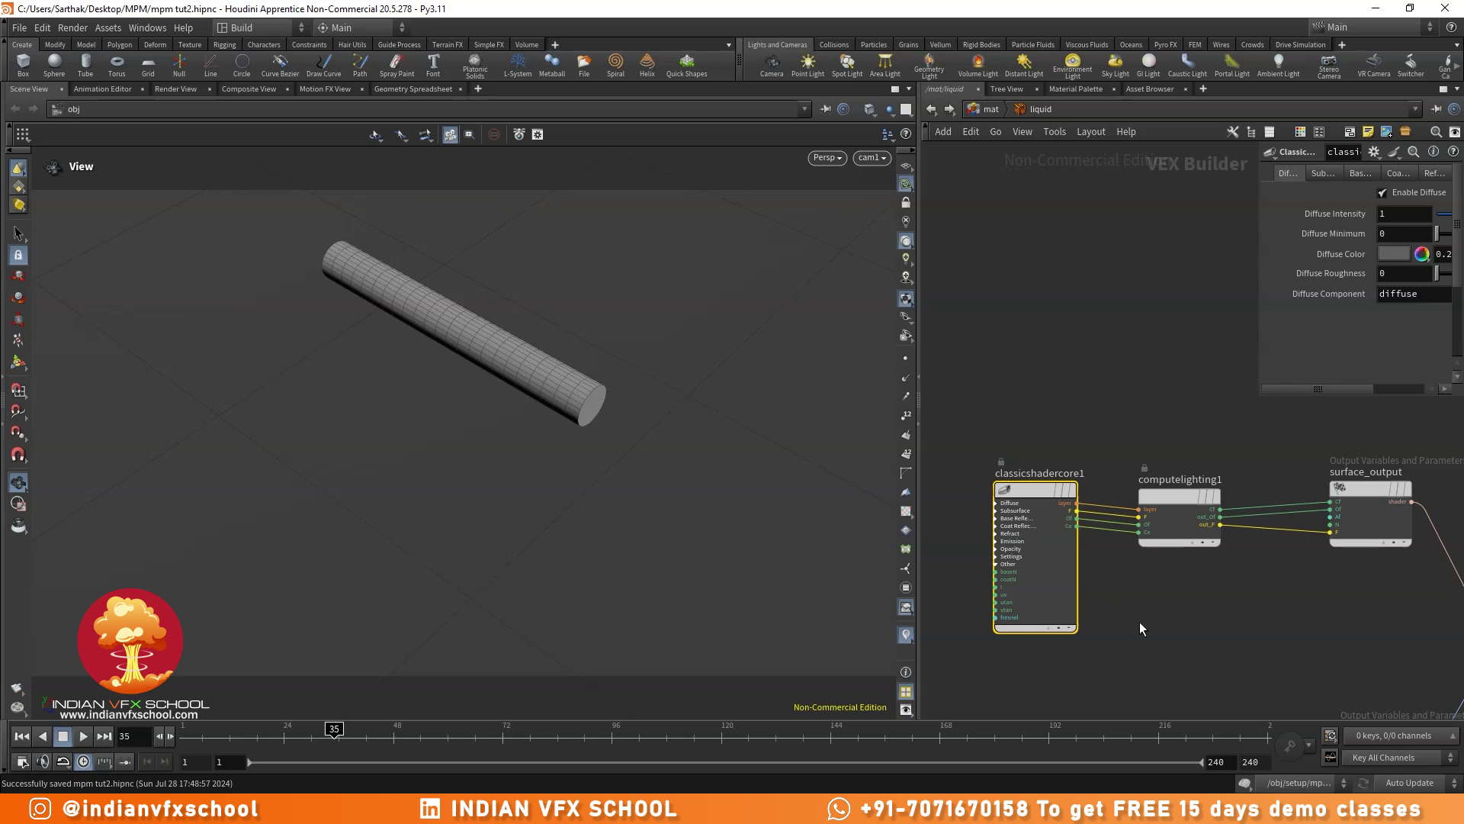
scroll(1073, 571, "up", 2)
scroll(1033, 505, "up", 3)
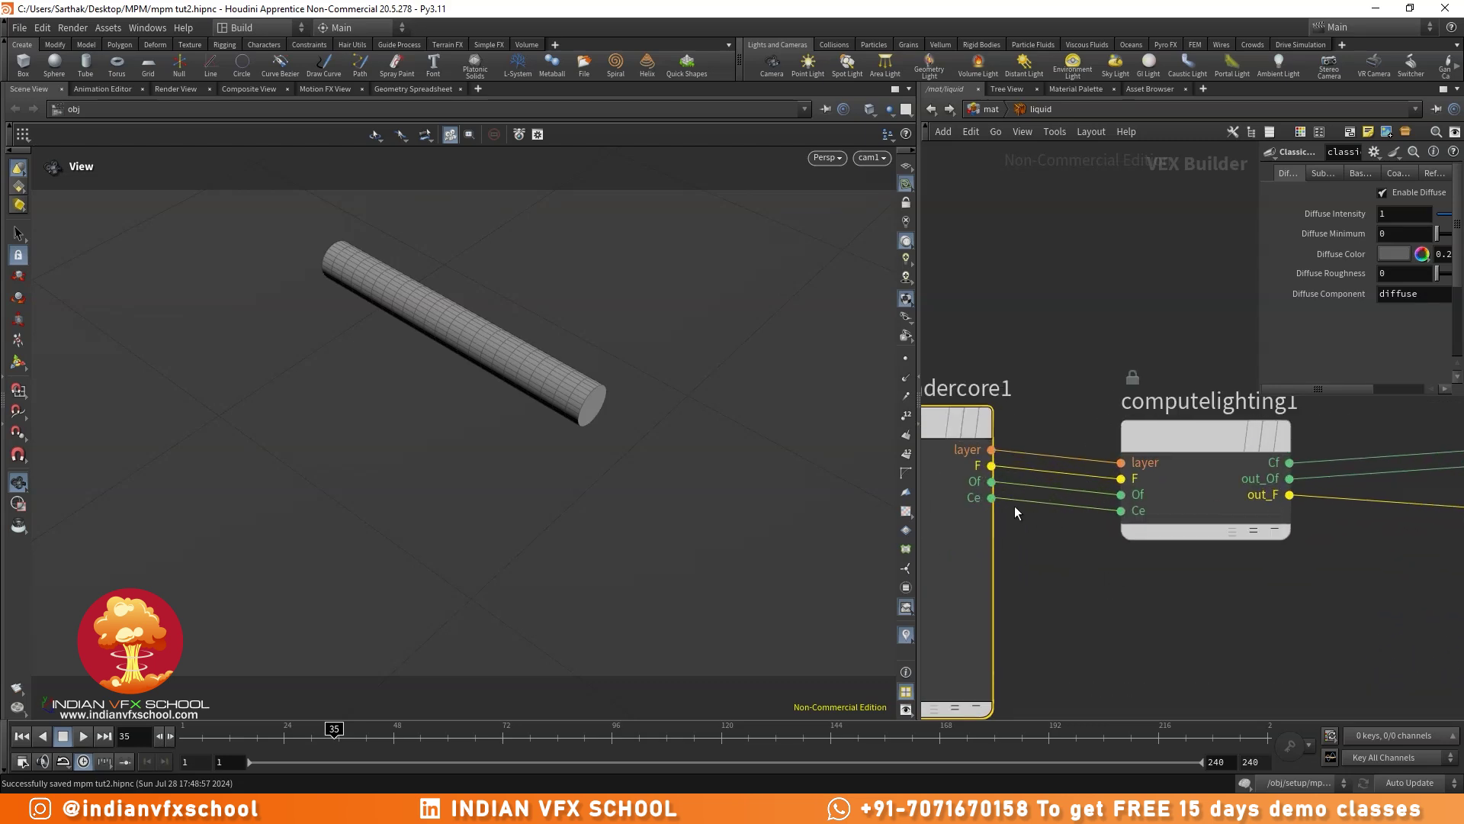
scroll(1051, 533, "down", 2)
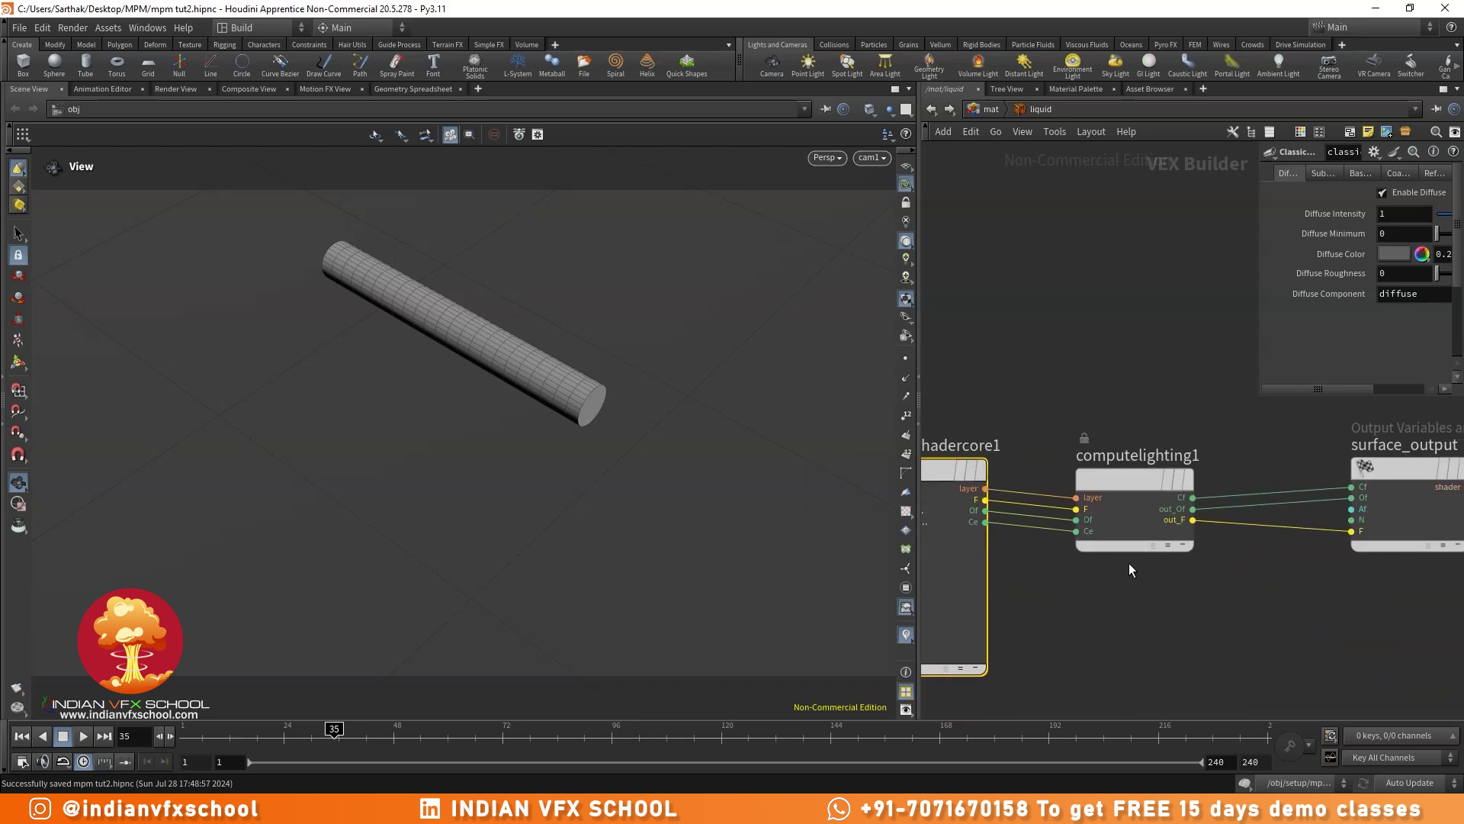
middle_click_drag(1070, 572, 951, 578)
scroll(1128, 511, "up", 3)
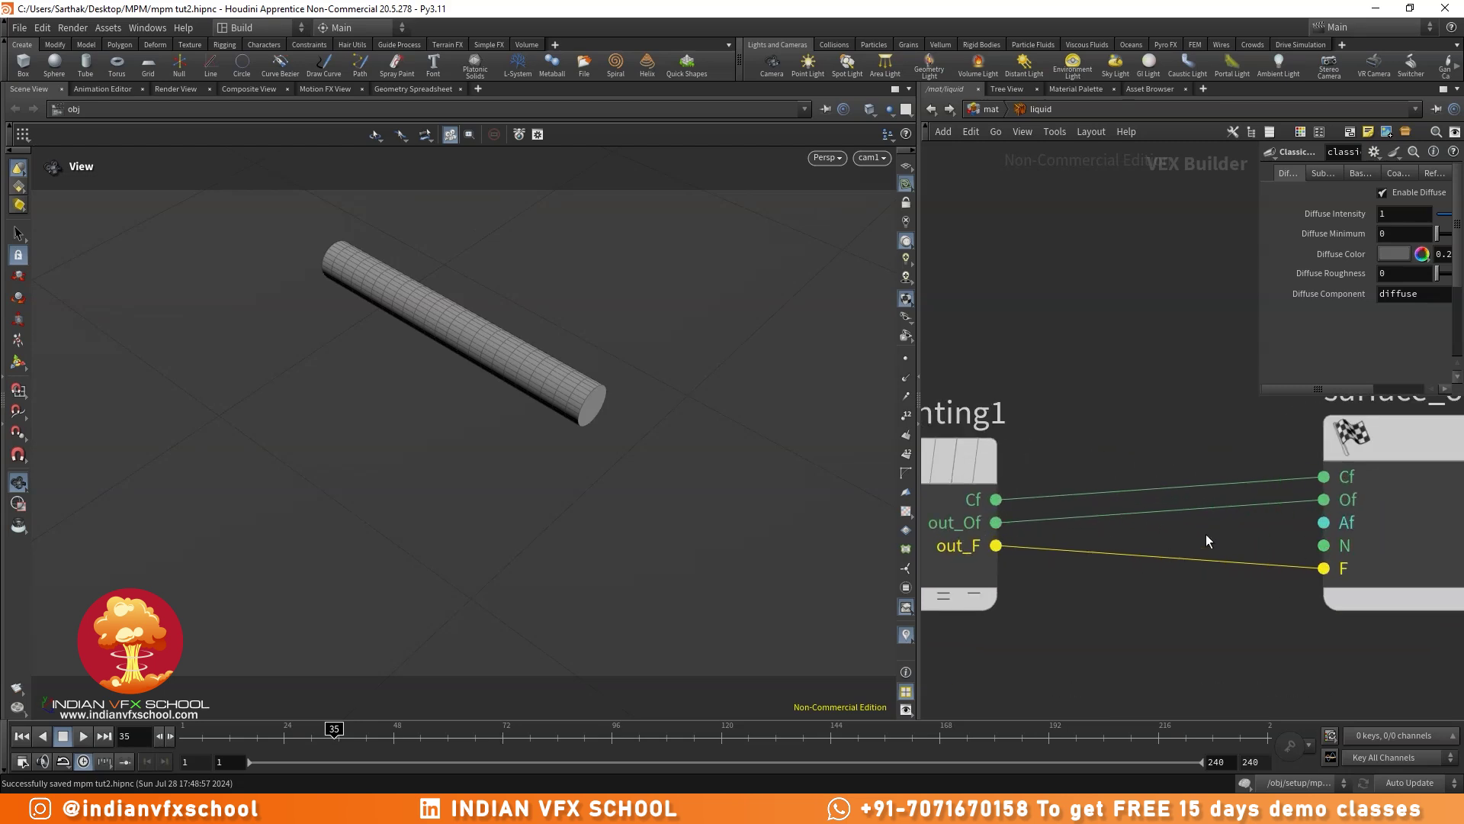
scroll(1182, 587, "down", 2)
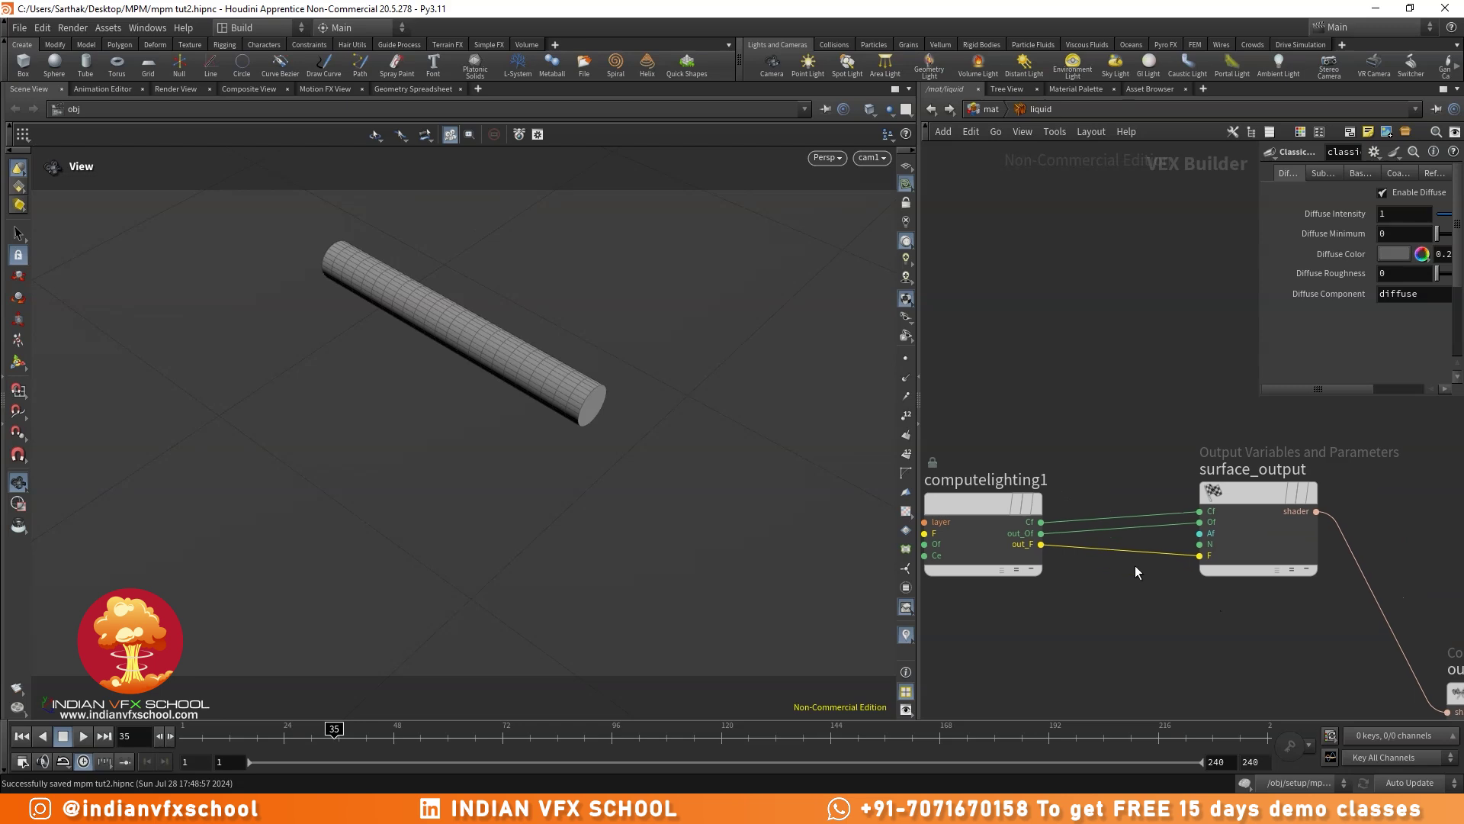
scroll(1127, 569, "down", 2)
middle_click_drag(1040, 500, 1202, 484)
- Enlarge the parameter overlay and disable diffuse on the Classic Shader Core
scroll(1026, 406, "up", 4)
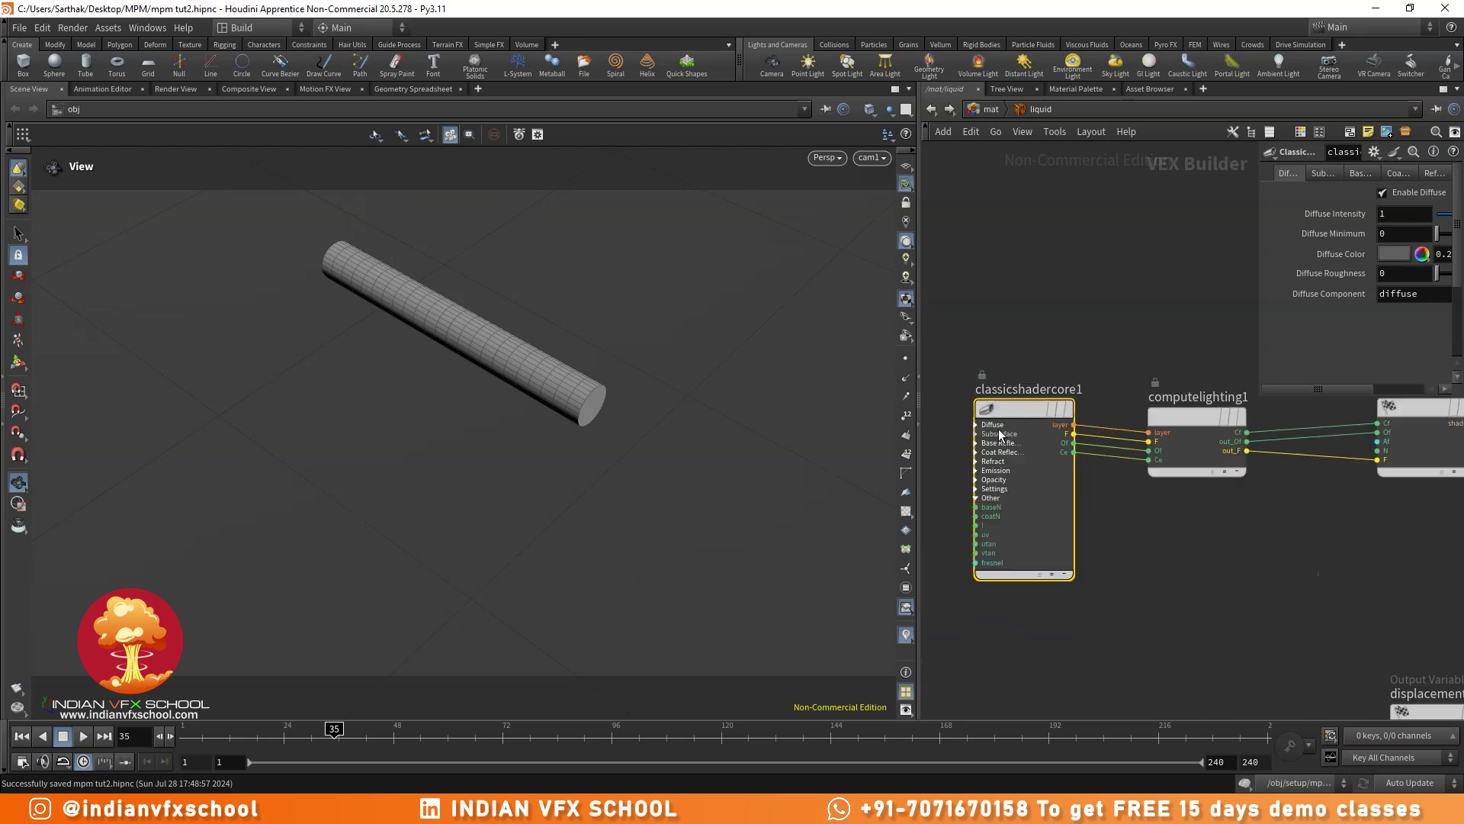
middle_click_drag(1257, 307, 1224, 380)
left_click_drag(1265, 400, 1043, 473)
left_click(1187, 193)
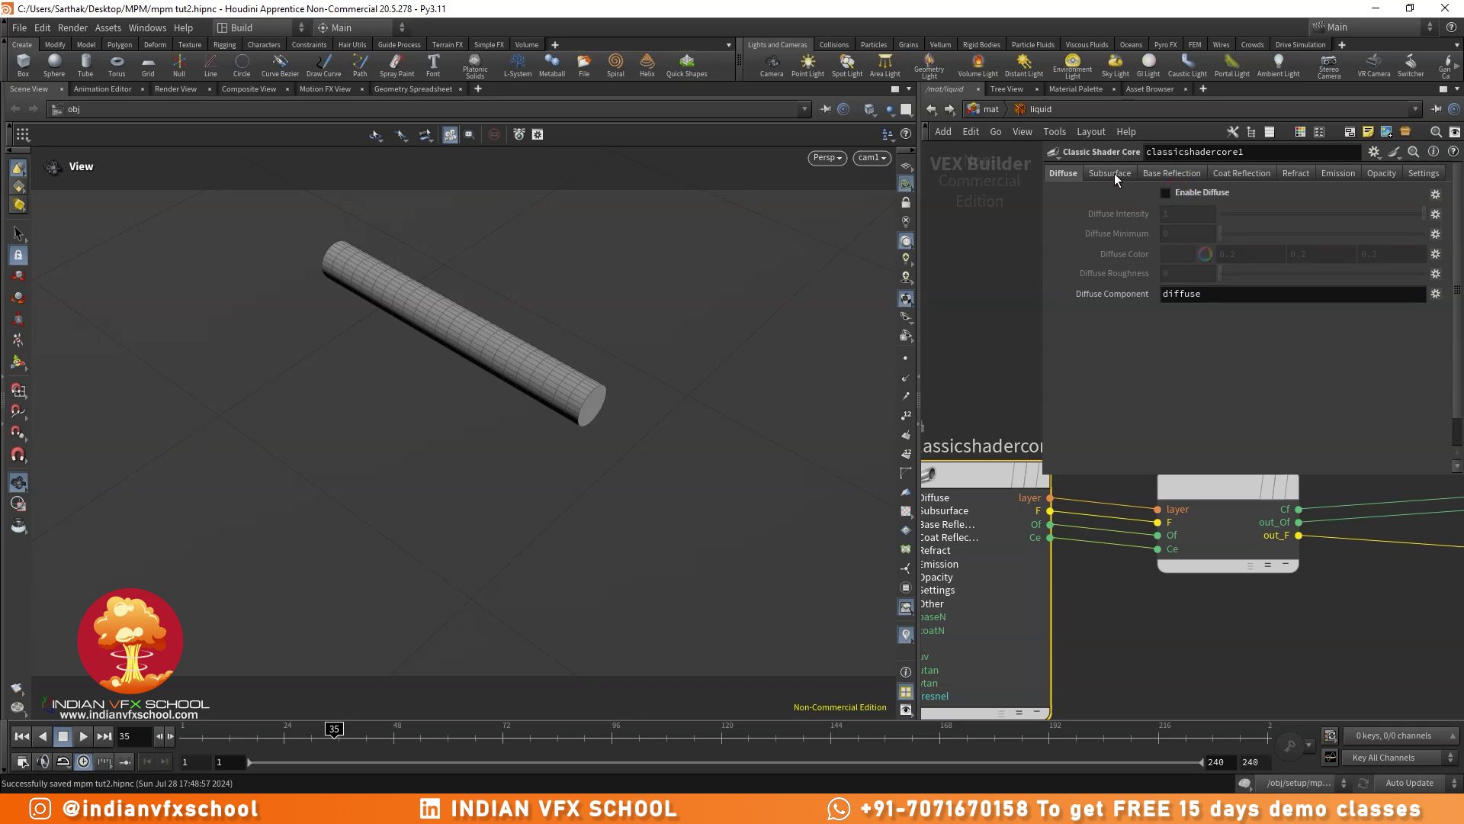
- Set the Classic Shader Core's specular roughness to 0 and enable refractions
left_click(1172, 174)
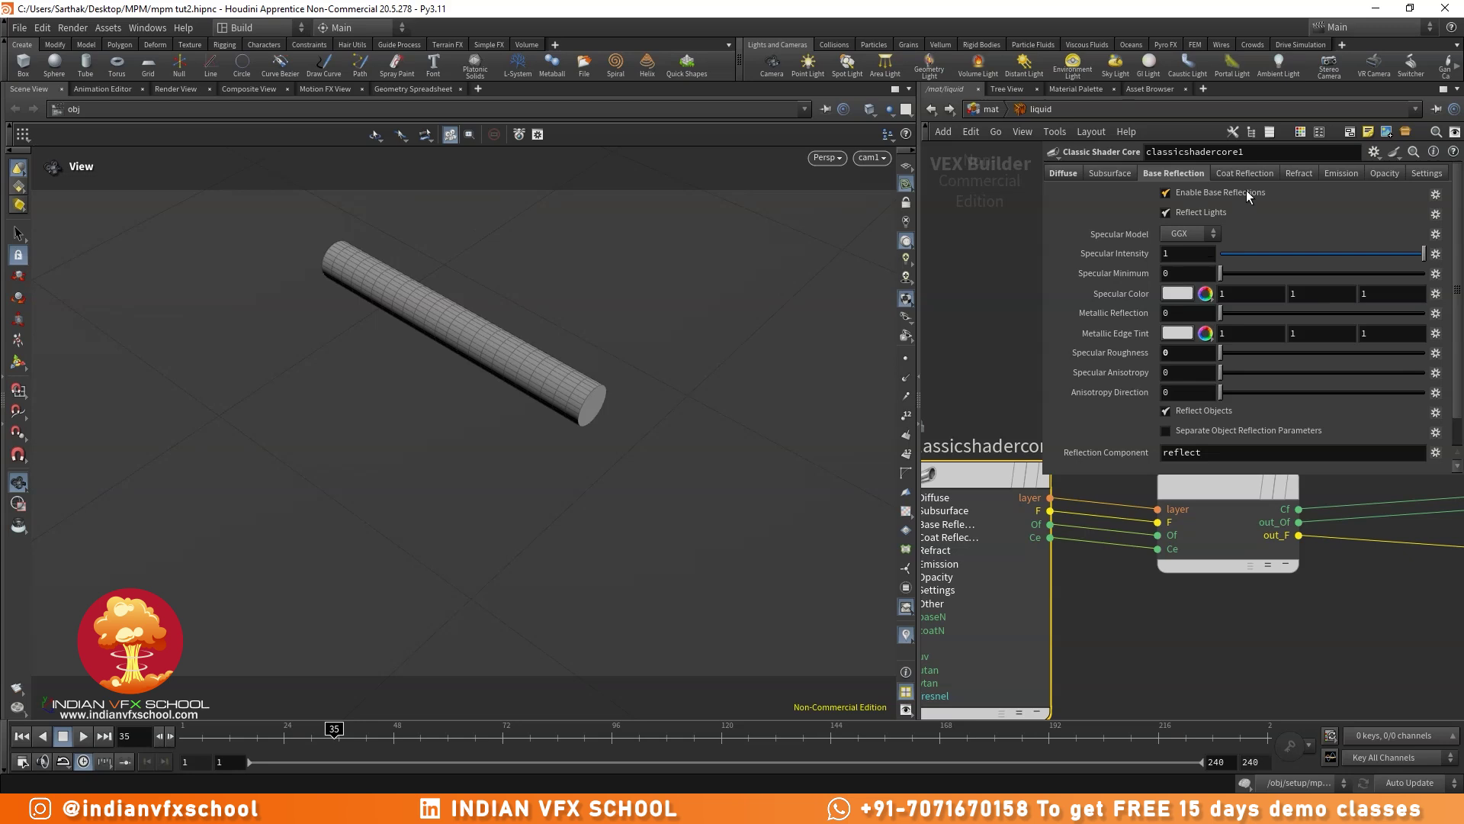
left_click(1290, 173)
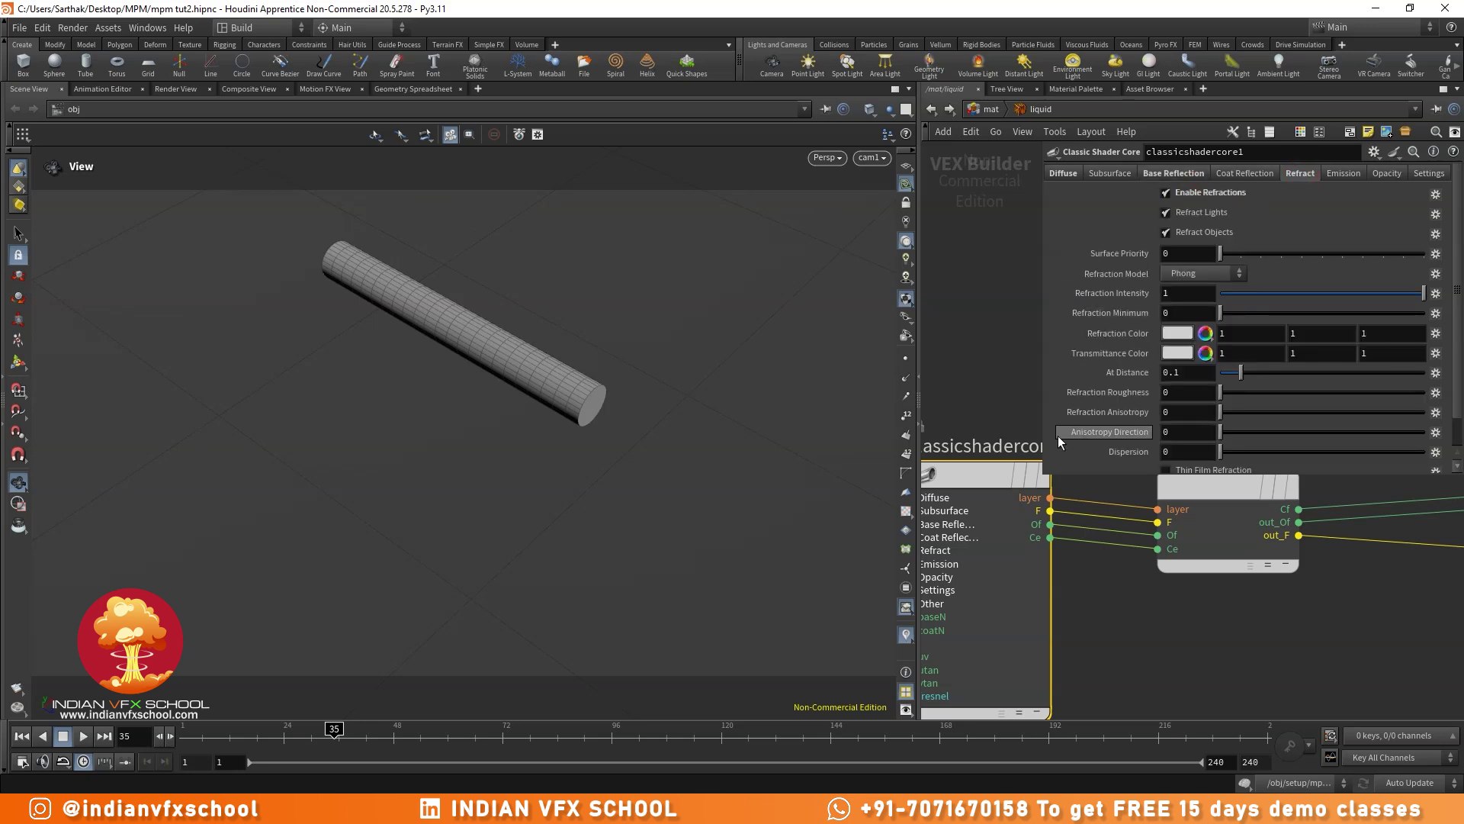
- Check the available refraction models and the base reflection's specular models on the Classic Shader Core
left_click(1223, 275)
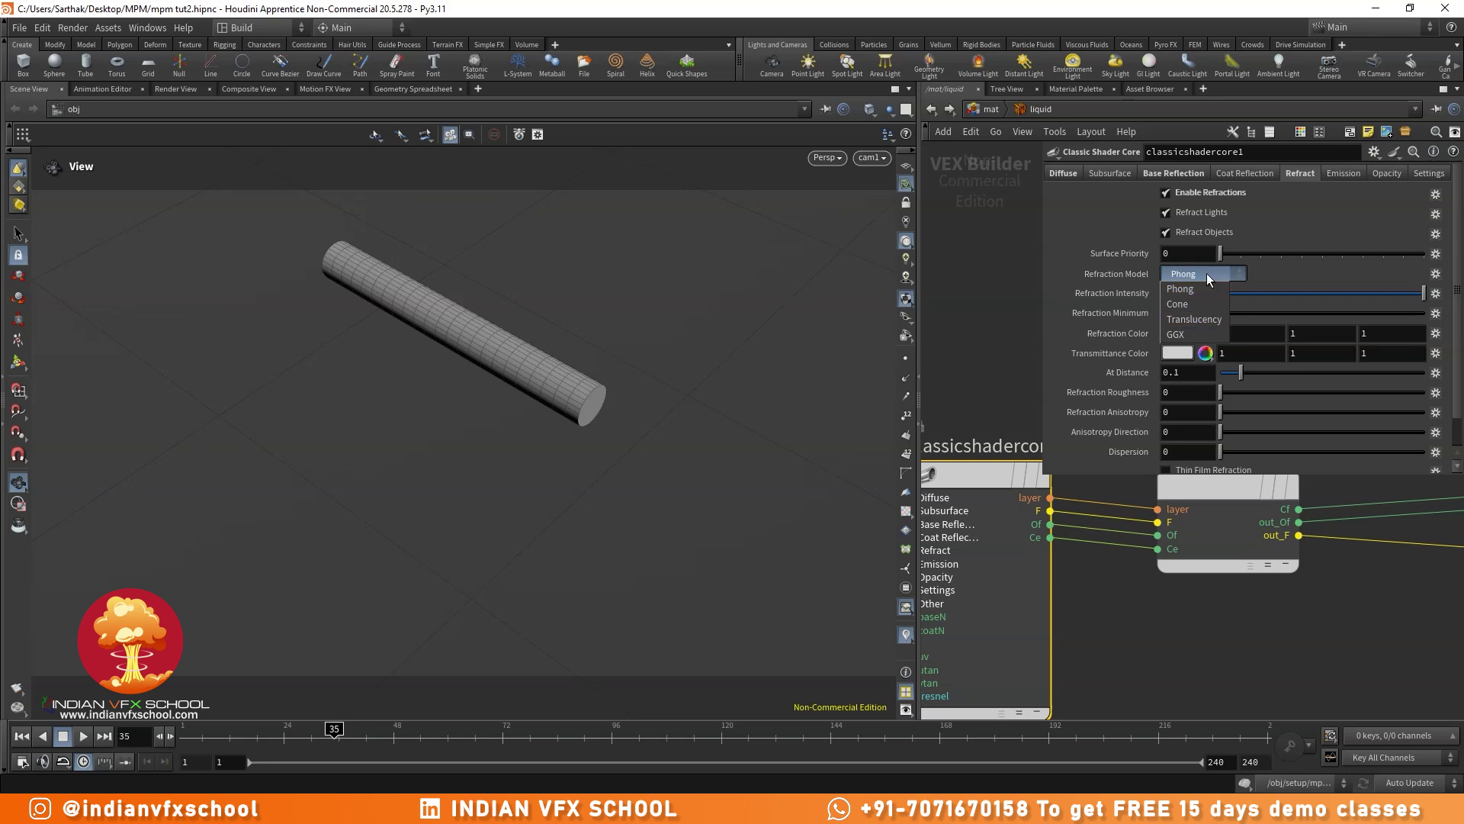
left_click(1180, 174)
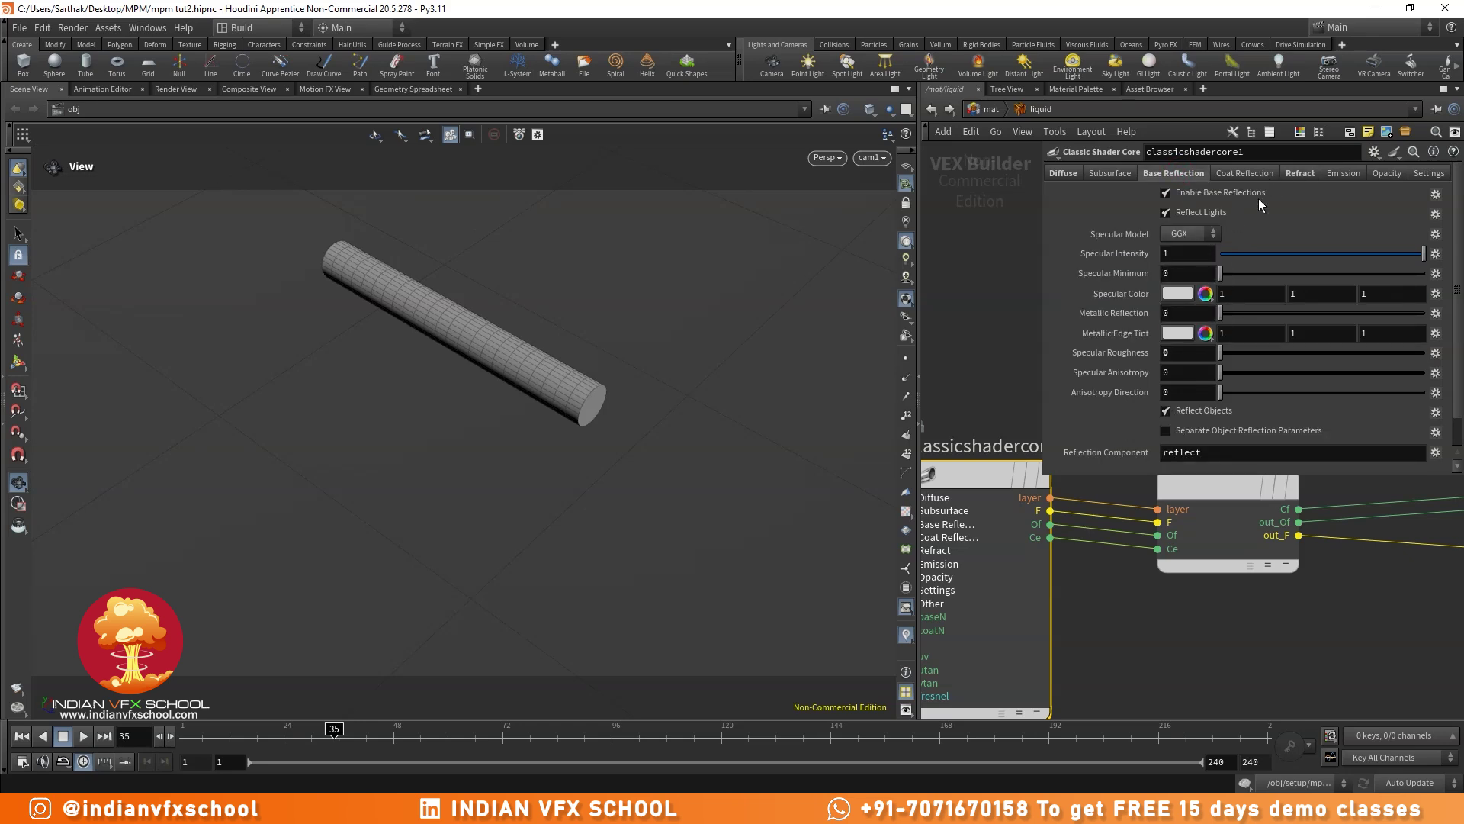
left_click(1193, 234)
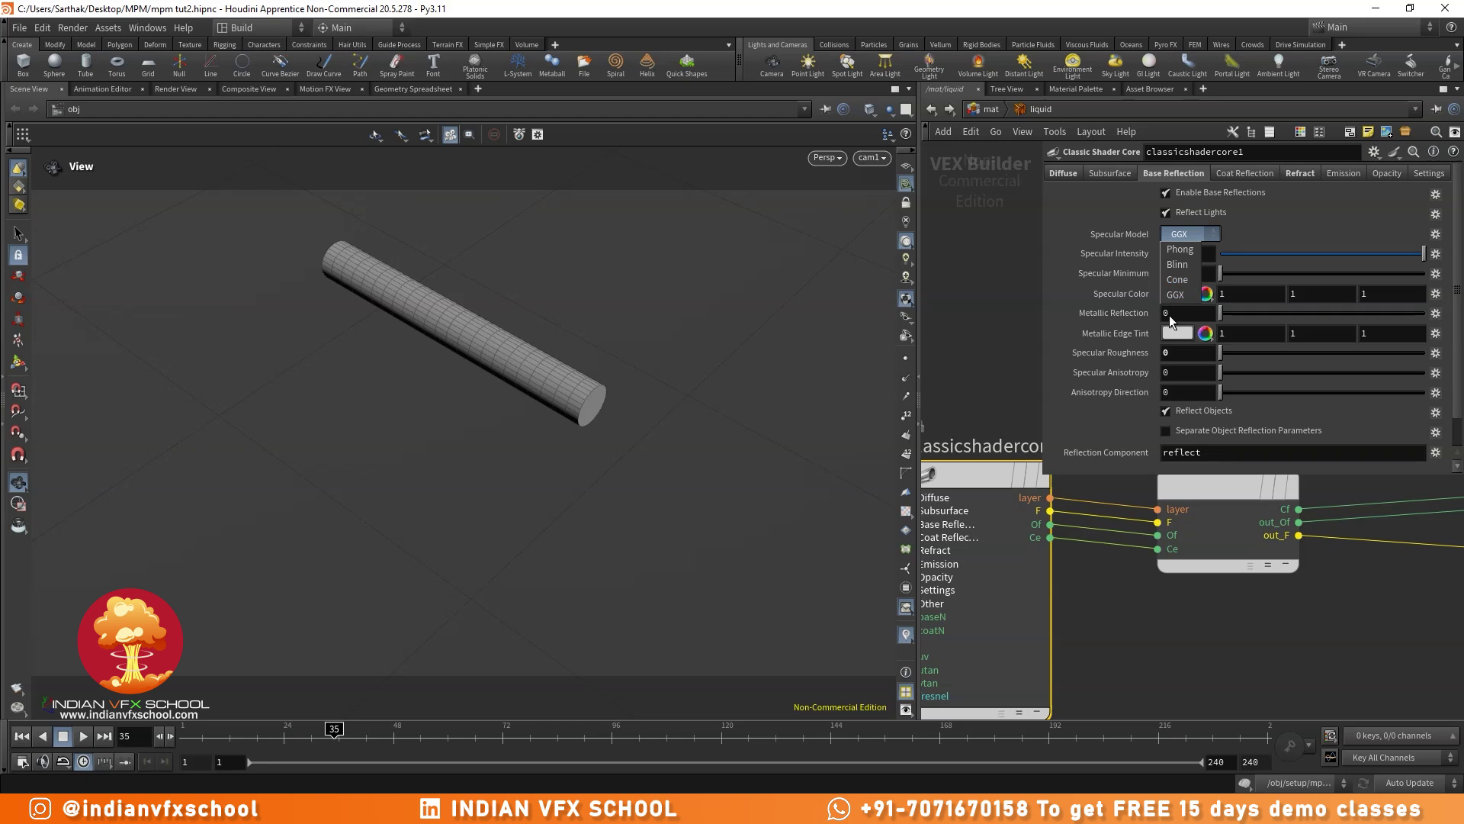
left_click(1193, 233)
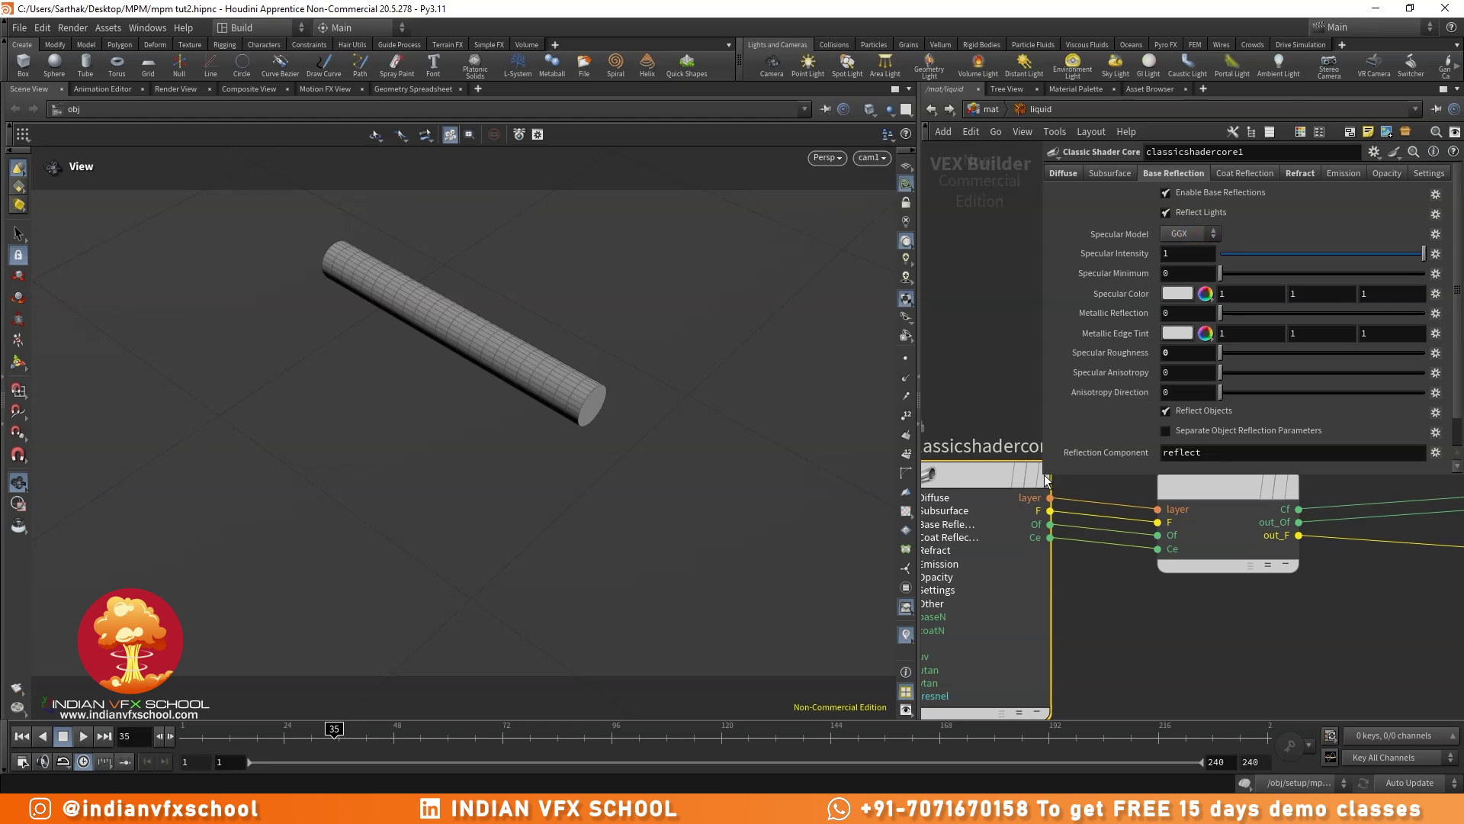
- Shrink the parameter overlay and save the scene
left_click_drag(1046, 479, 1111, 465)
scroll(1029, 355, "down", 5)
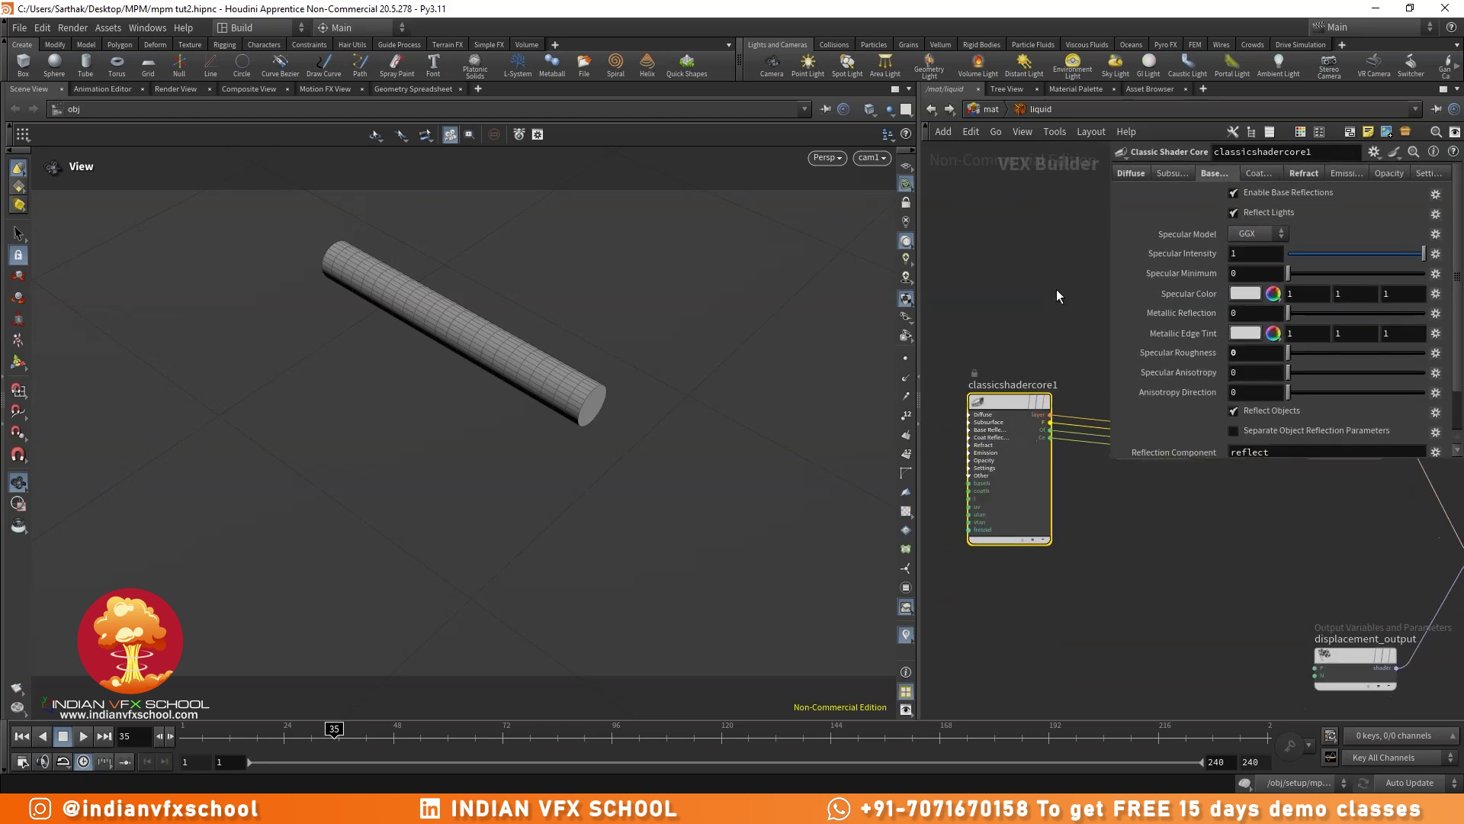
left_click(1050, 266)
key("ctrl+s")
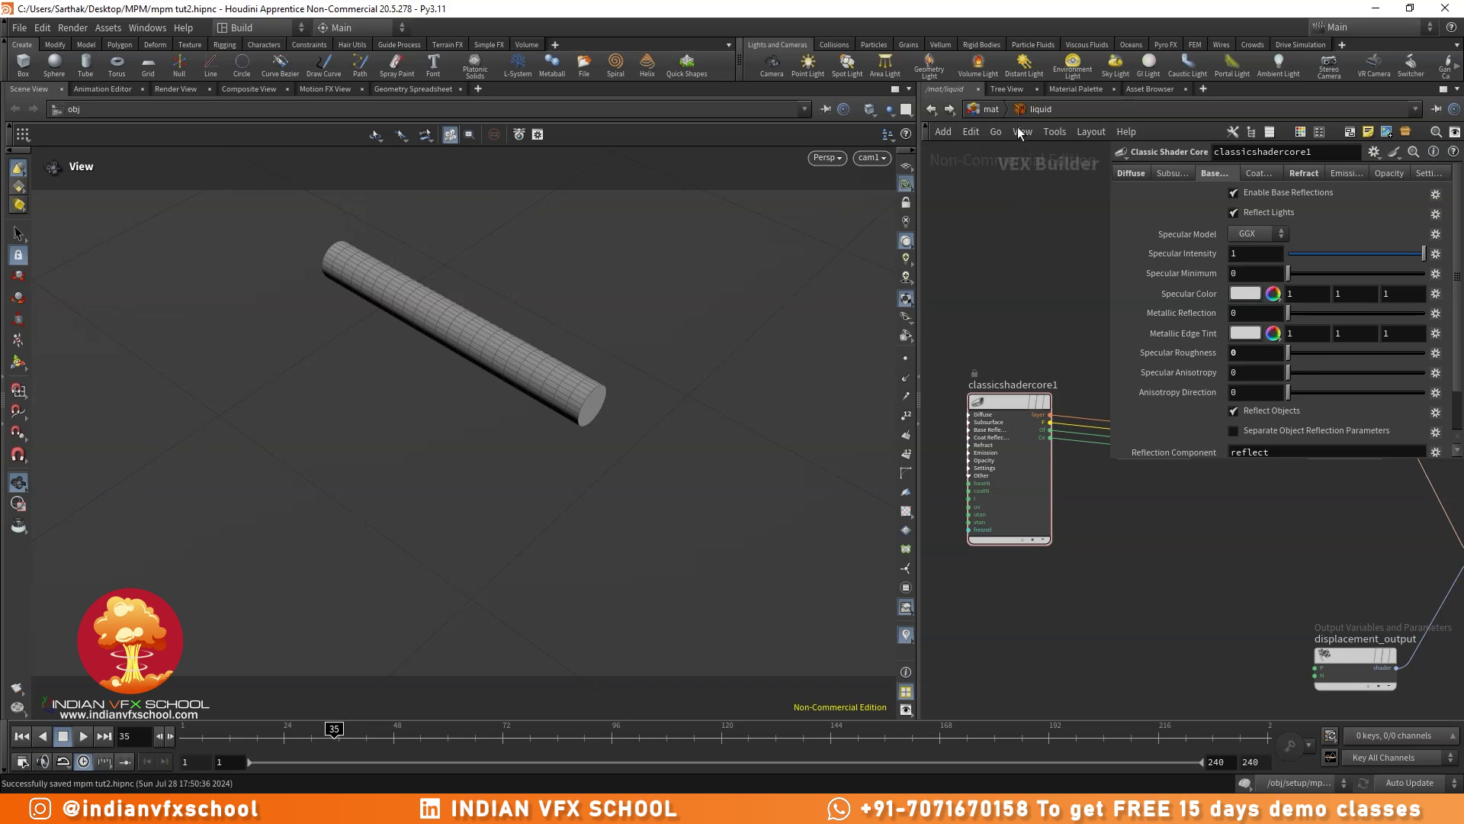
- Copy the liquid material, assign /mat/liquid as the render material of the water object, and display the water in the scene
left_click(993, 108)
left_click(986, 462)
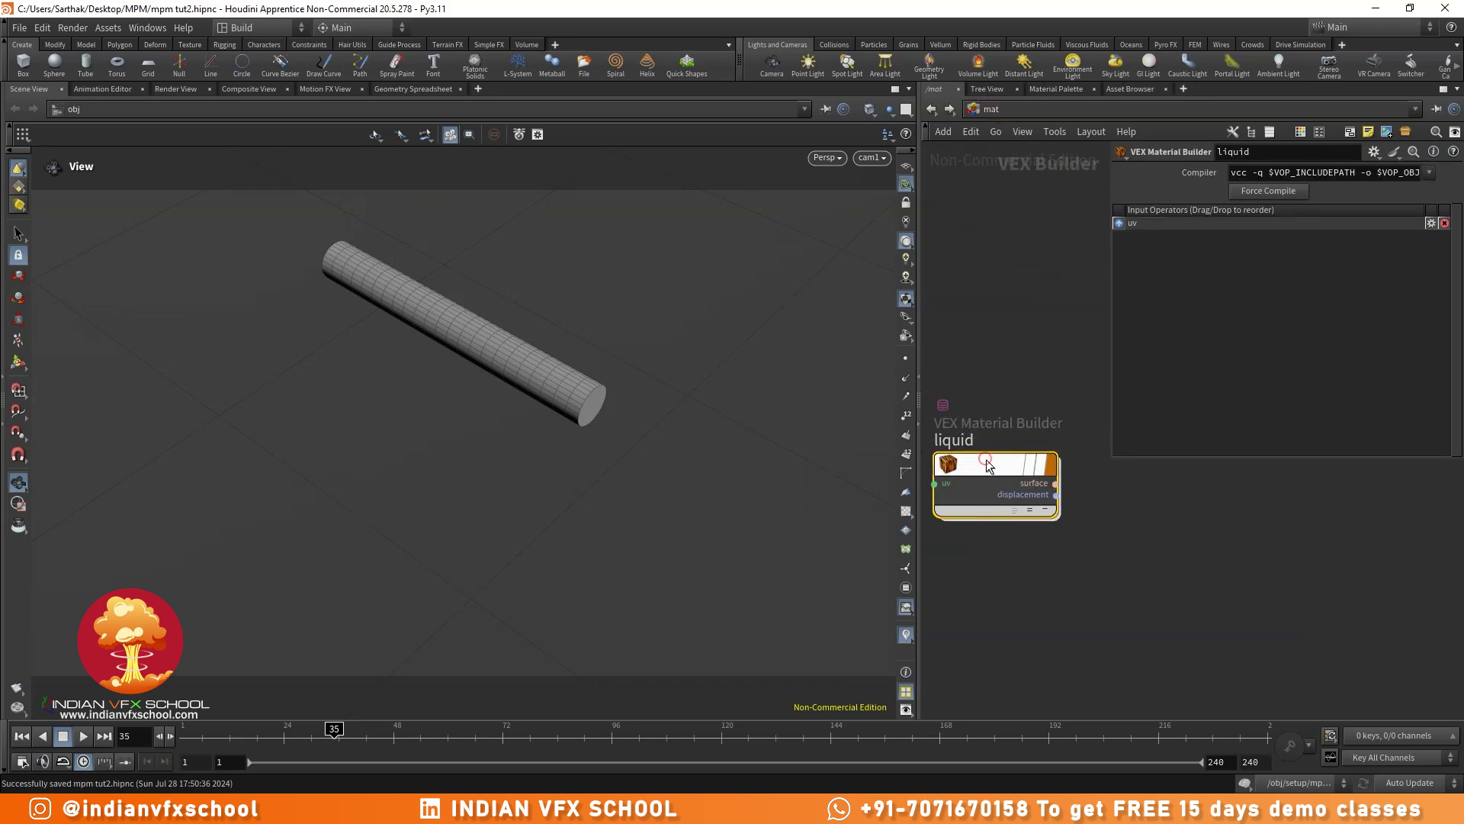
key("ctrl+c")
left_click(979, 109)
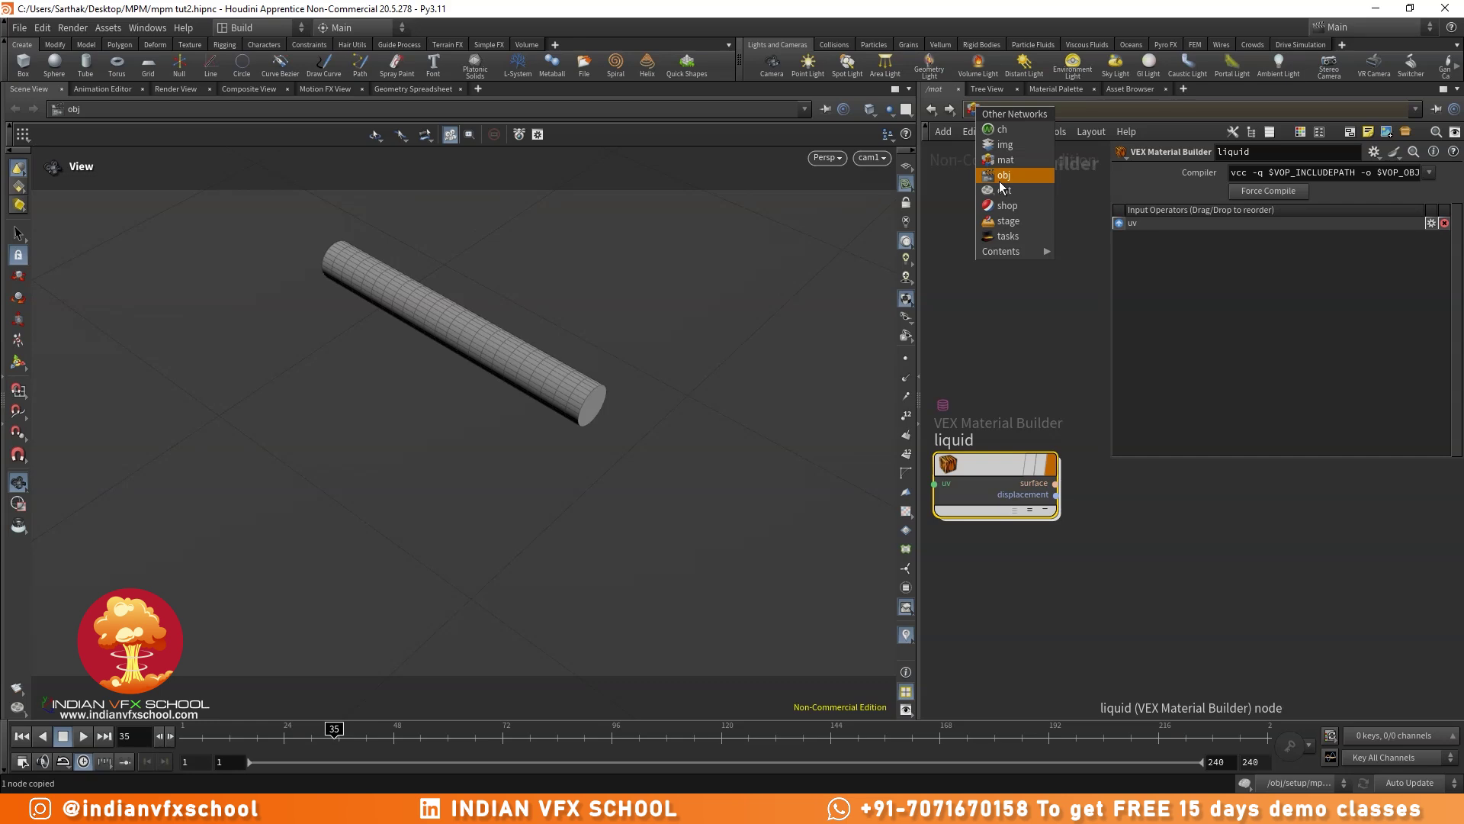
left_click(999, 181)
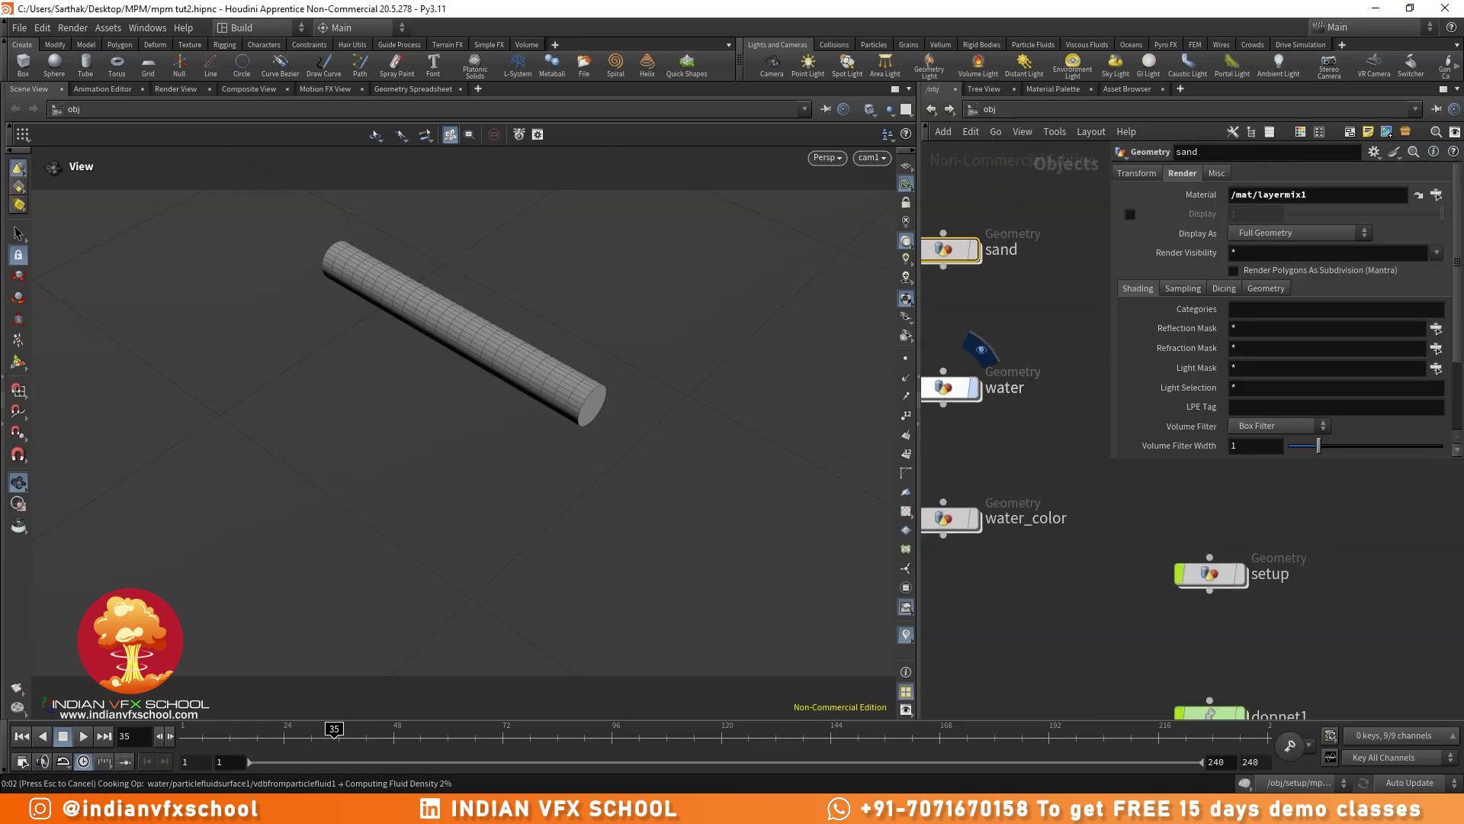
left_click(945, 387)
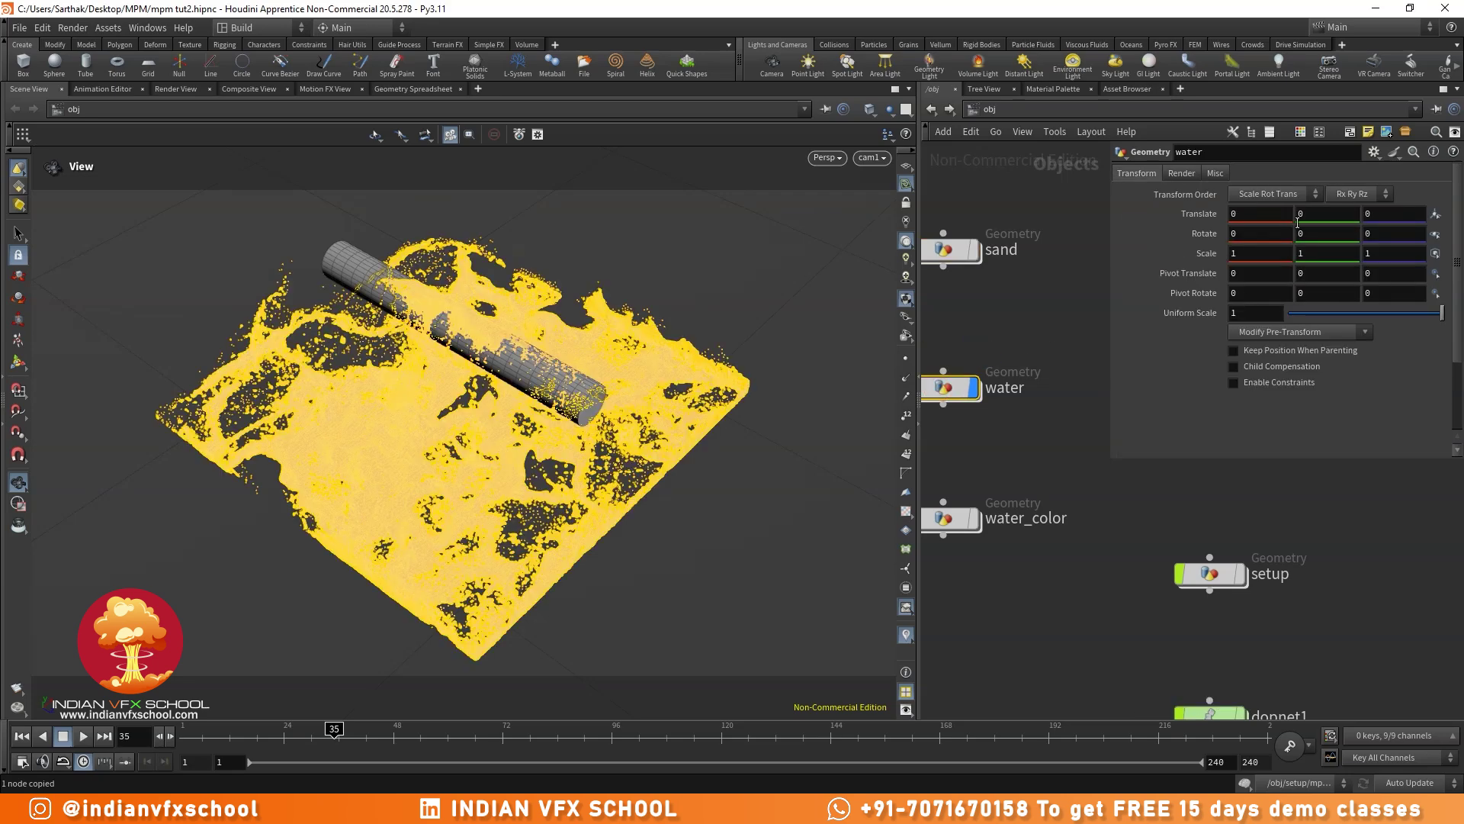
left_click(1182, 173)
left_click(1293, 197)
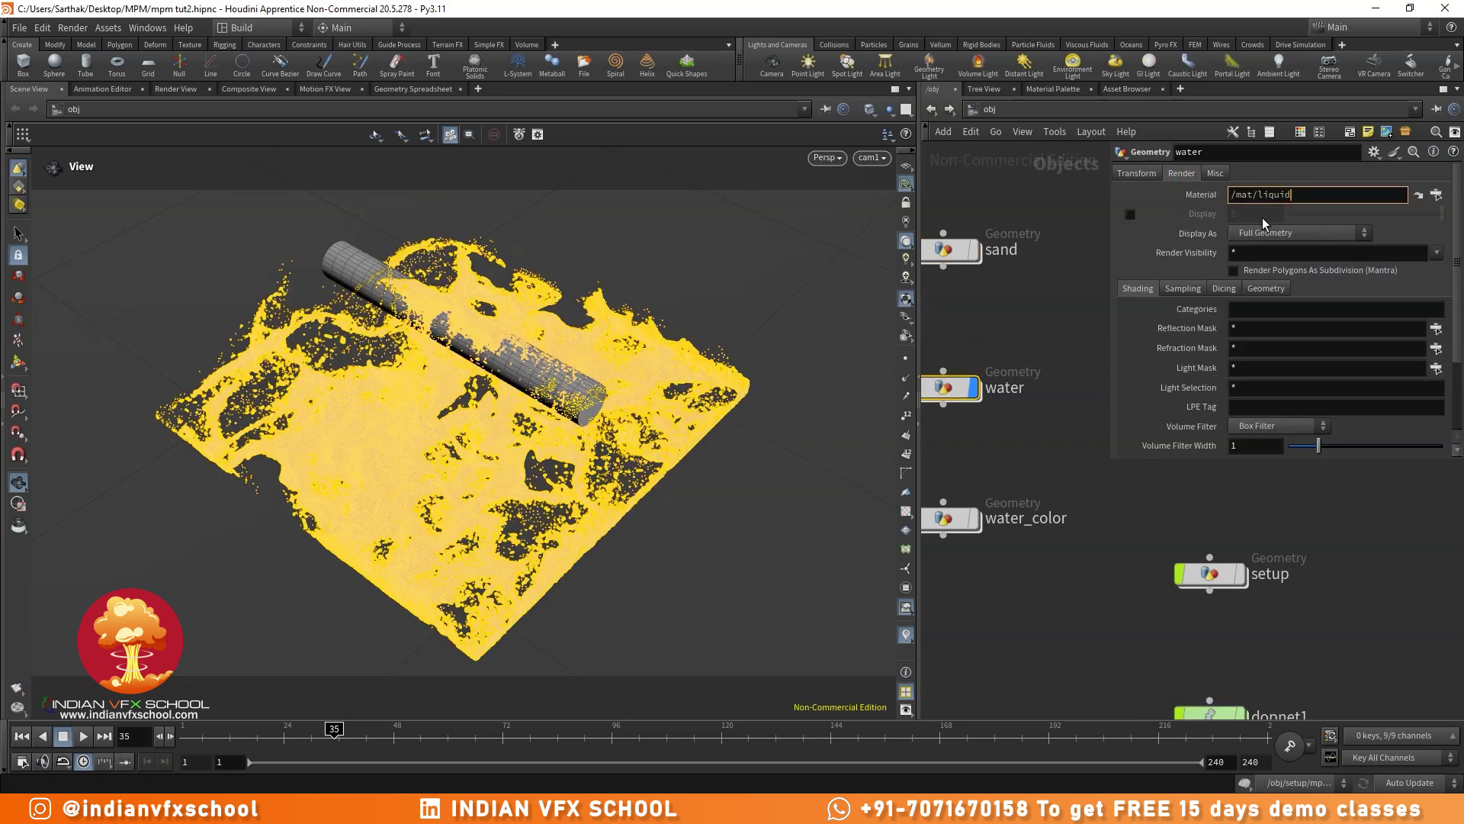
scroll(1022, 427, "down", 2)
left_click(1022, 432)
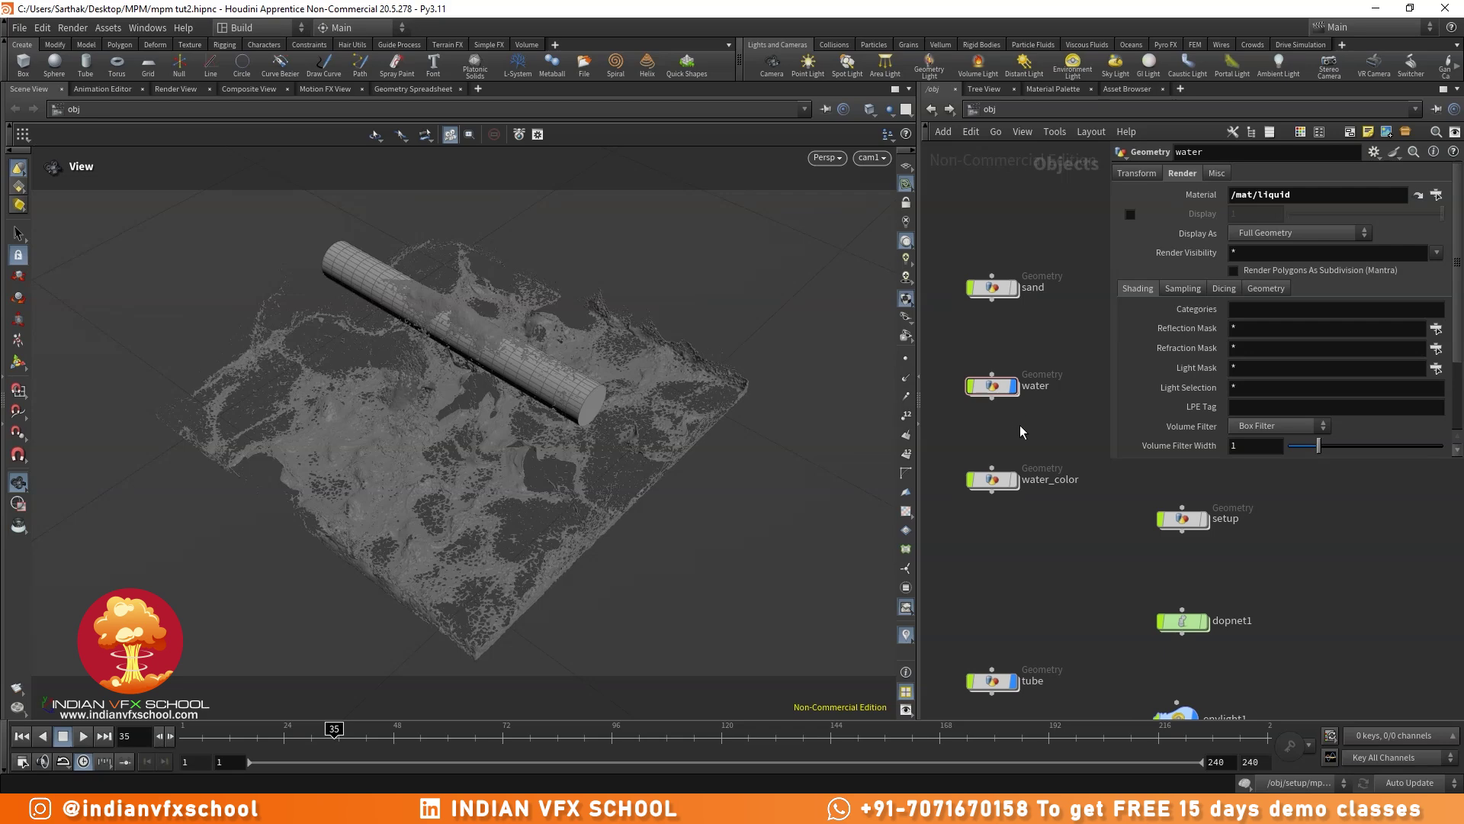
- Turn on display of the sand object and render frame 35 through cam1 to inspect the sand with the liquid material
left_click(176, 89)
left_click(1016, 288)
left_click(102, 116)
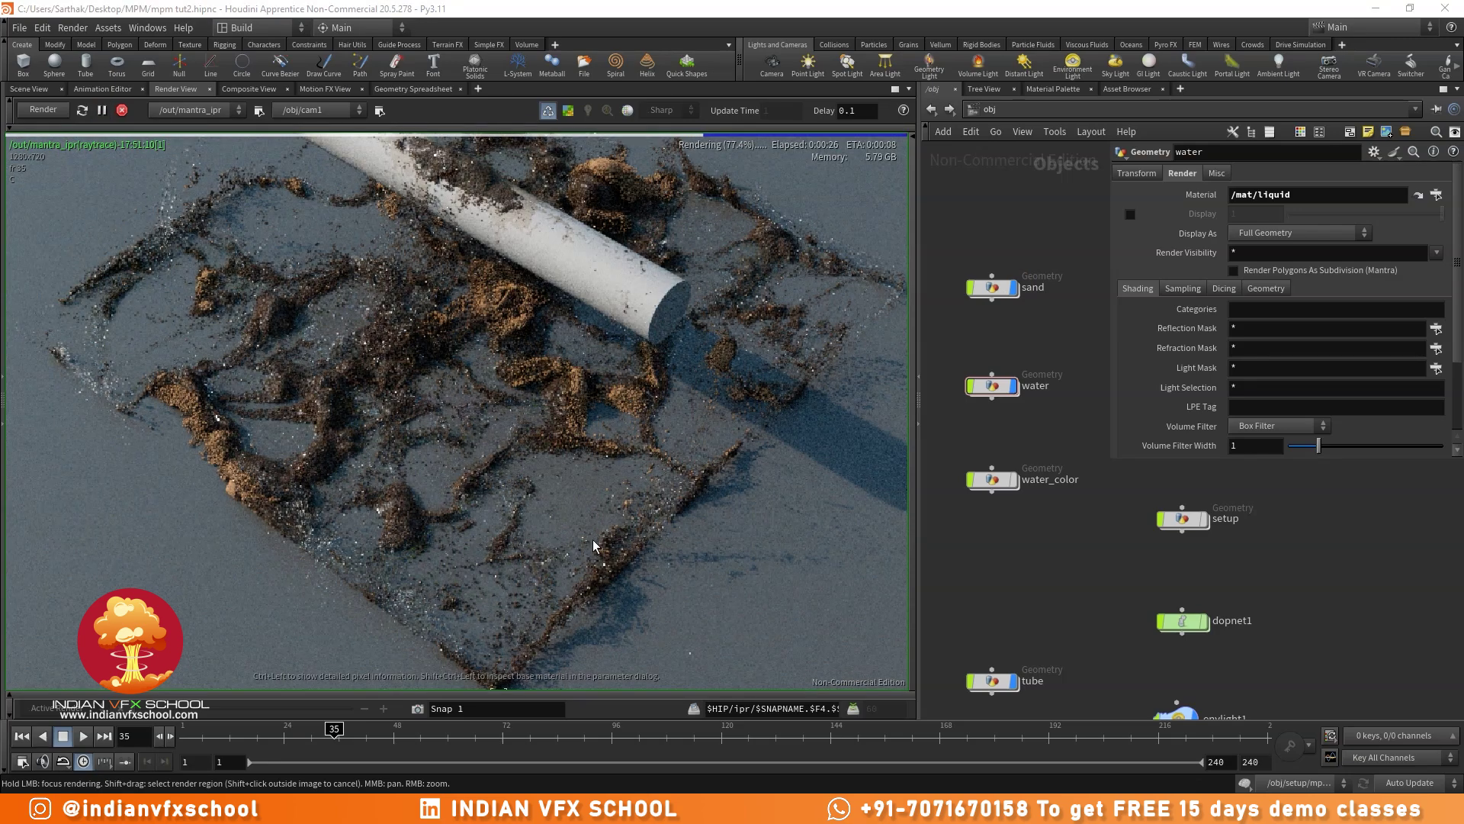
scroll(452, 482, "up", 3)
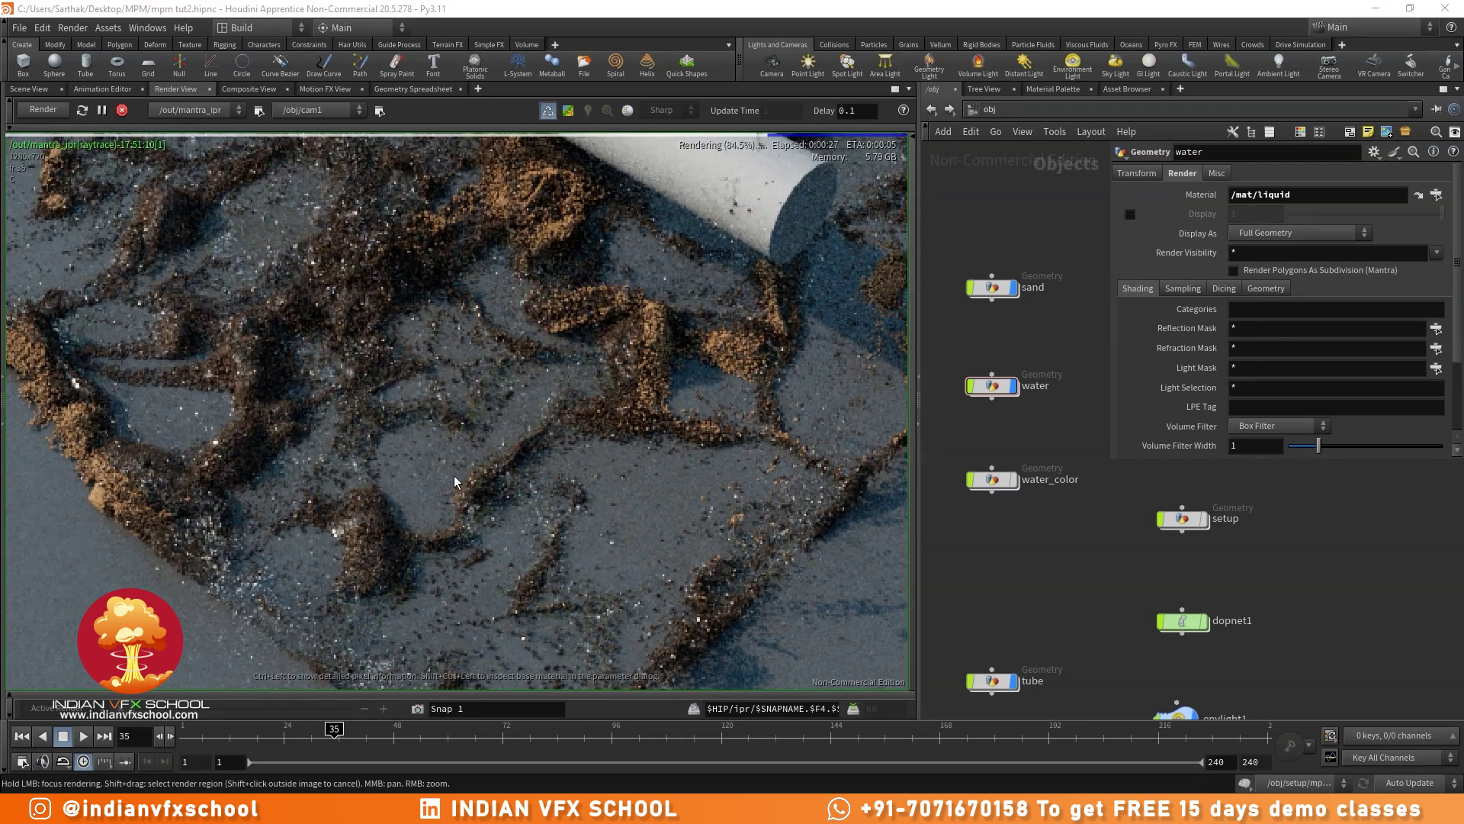
scroll(455, 482, "down", 5)
scroll(483, 501, "down", 3)
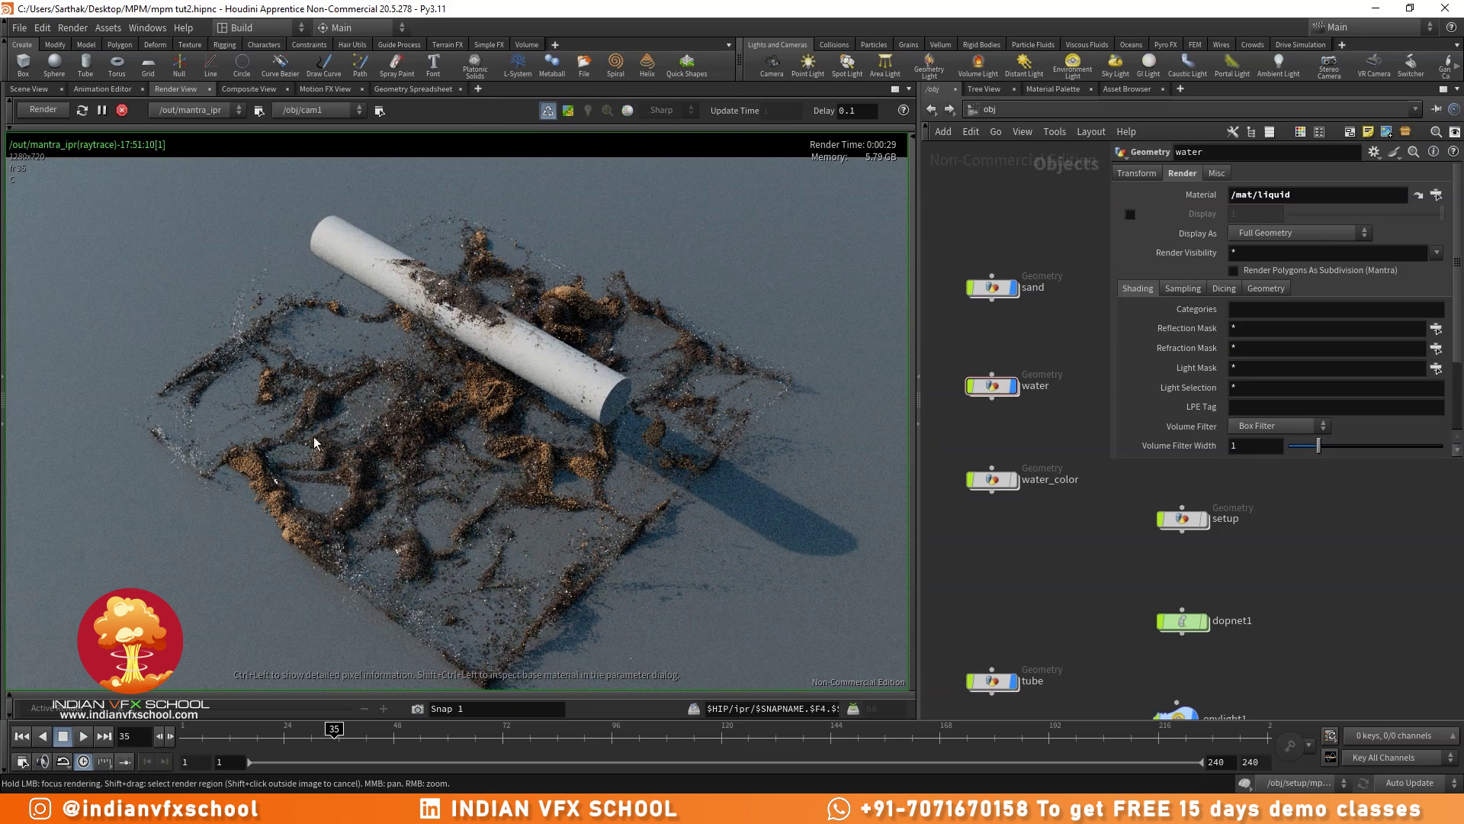
scroll(1039, 372, "down", 3)
middle_click_drag(1000, 351, 899, 356)
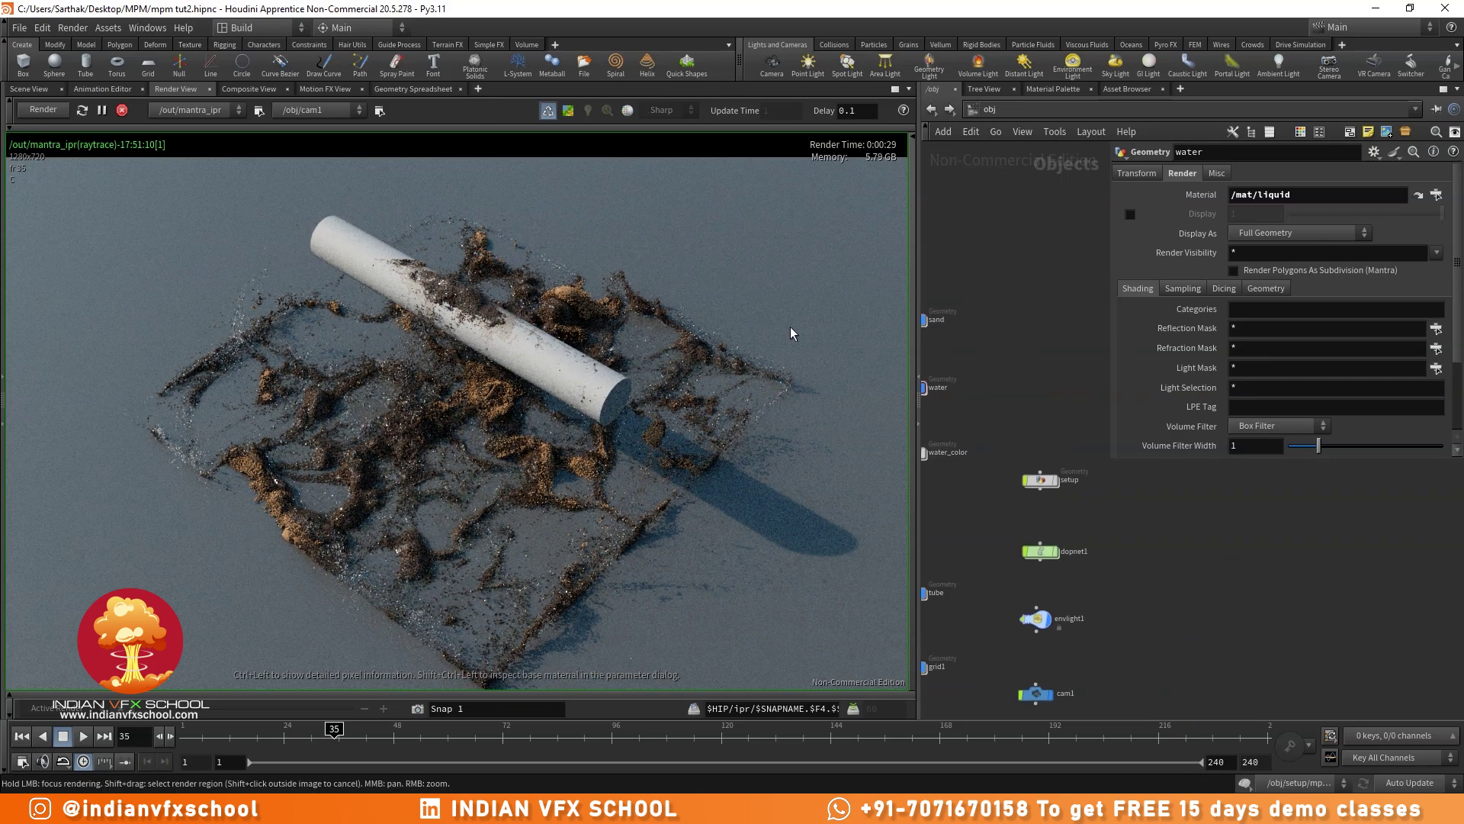
- Inspect the merged source shapes inside the setup network at frame 1, viewing the two rubber toys up close
left_click(29, 89)
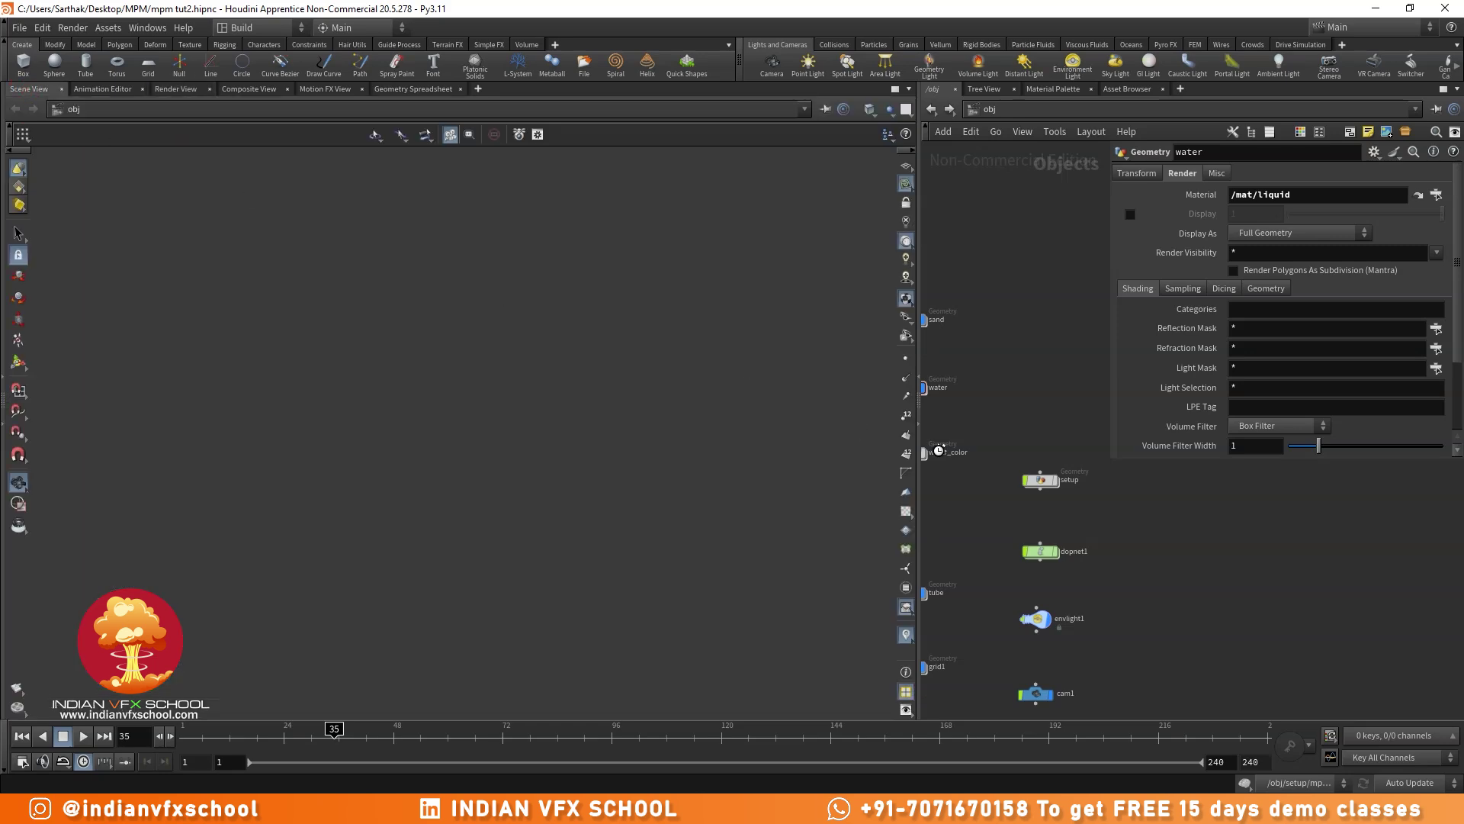
double_click(1038, 480)
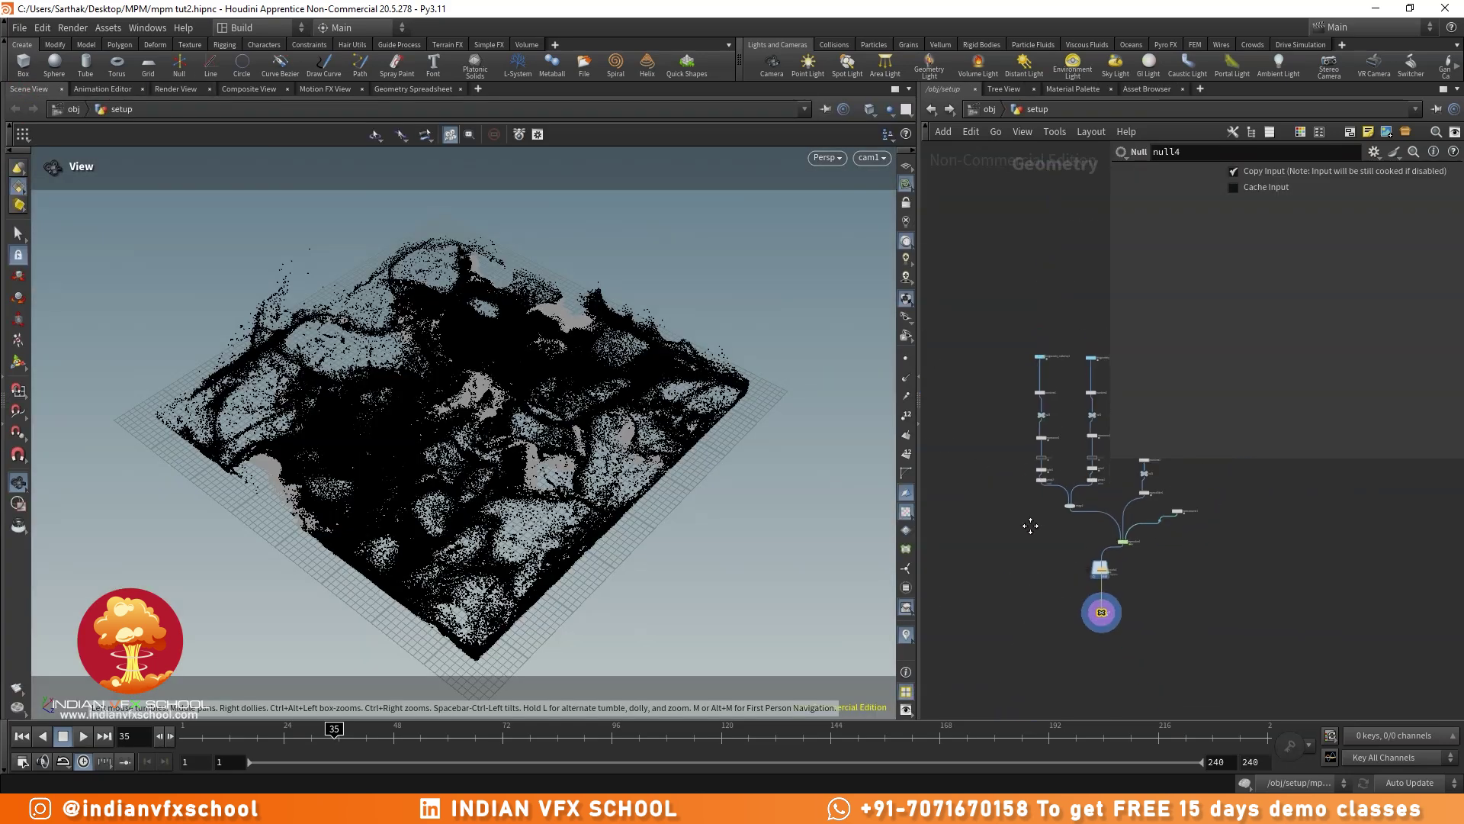
left_click(1079, 513)
left_click_drag(441, 353, 477, 549)
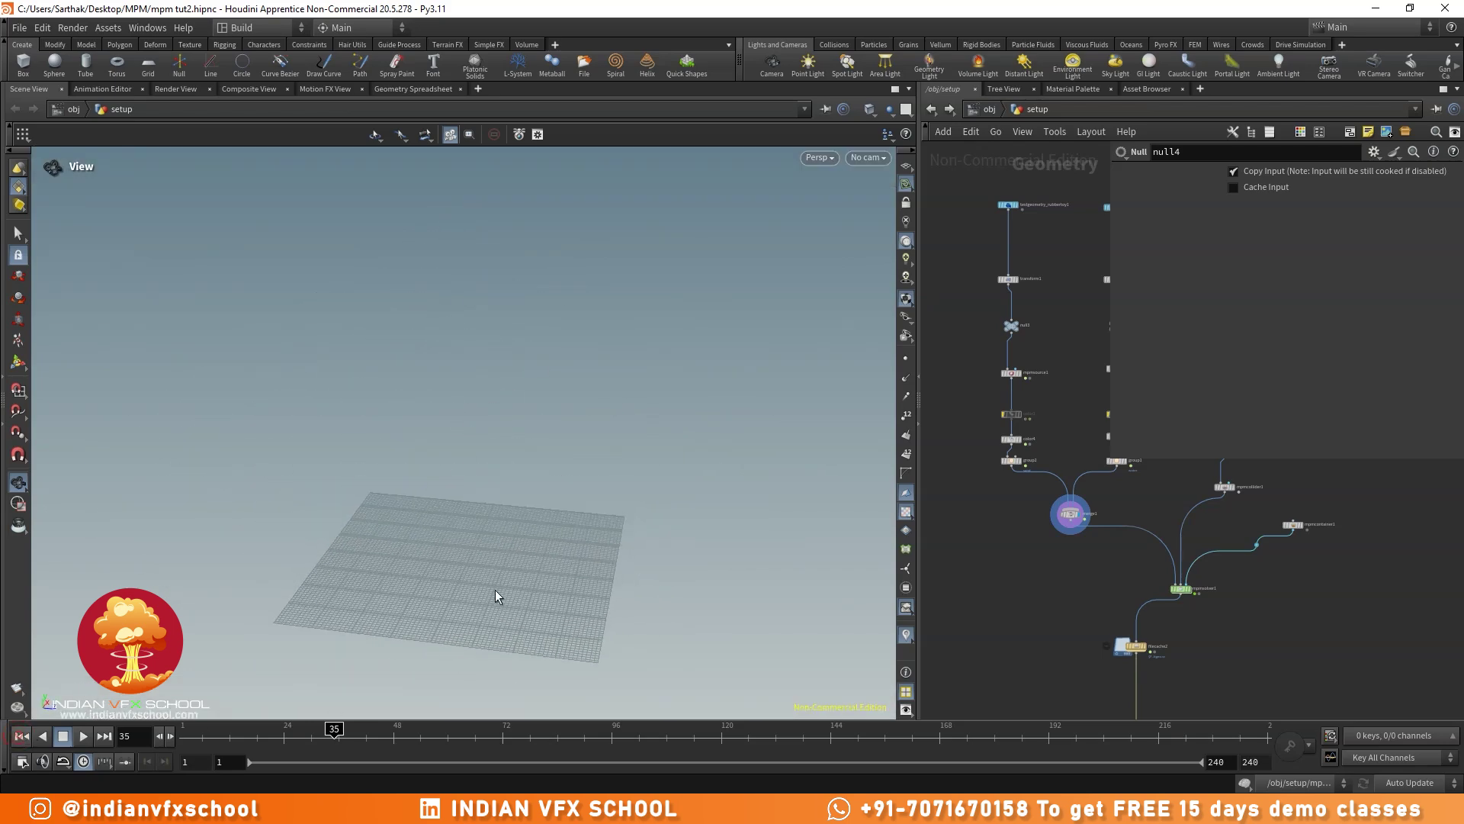
key("ctrl+Up")
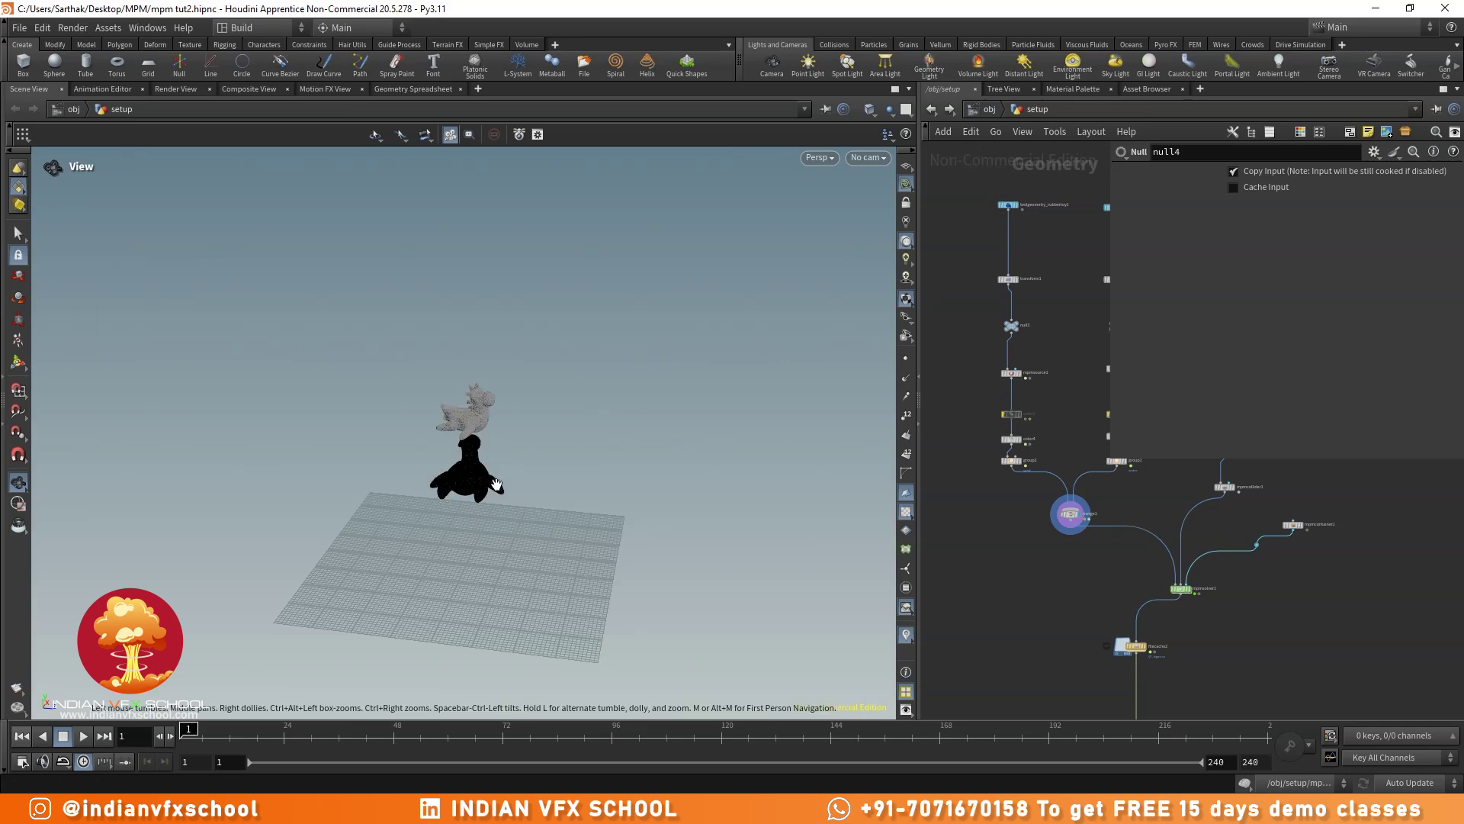
right_click_drag(565, 301, 526, 404)
left_click_drag(526, 404, 484, 341)
right_click_drag(483, 341, 478, 392)
left_click_drag(477, 392, 425, 398)
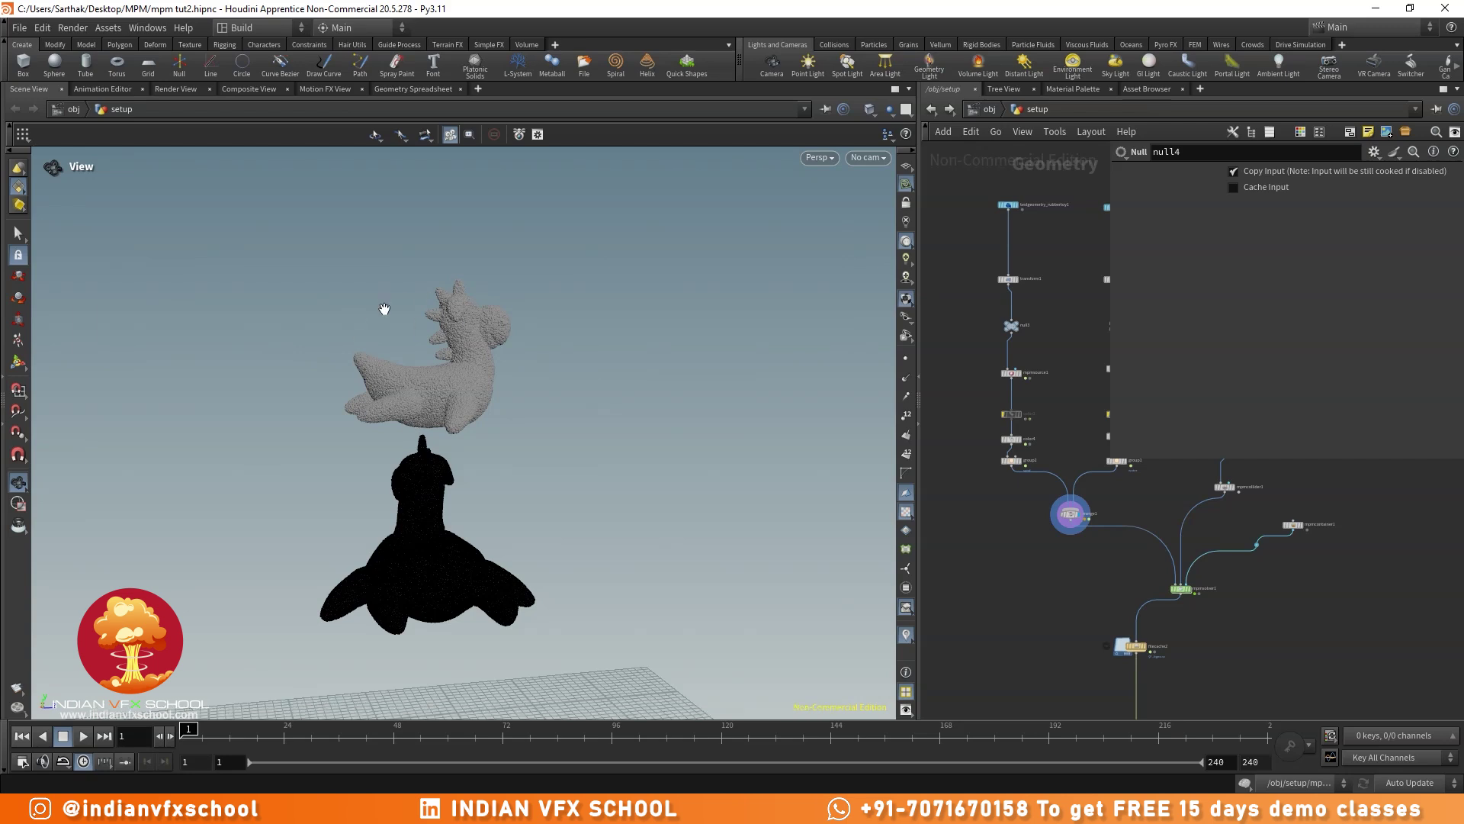
left_click_drag(534, 351, 385, 340)
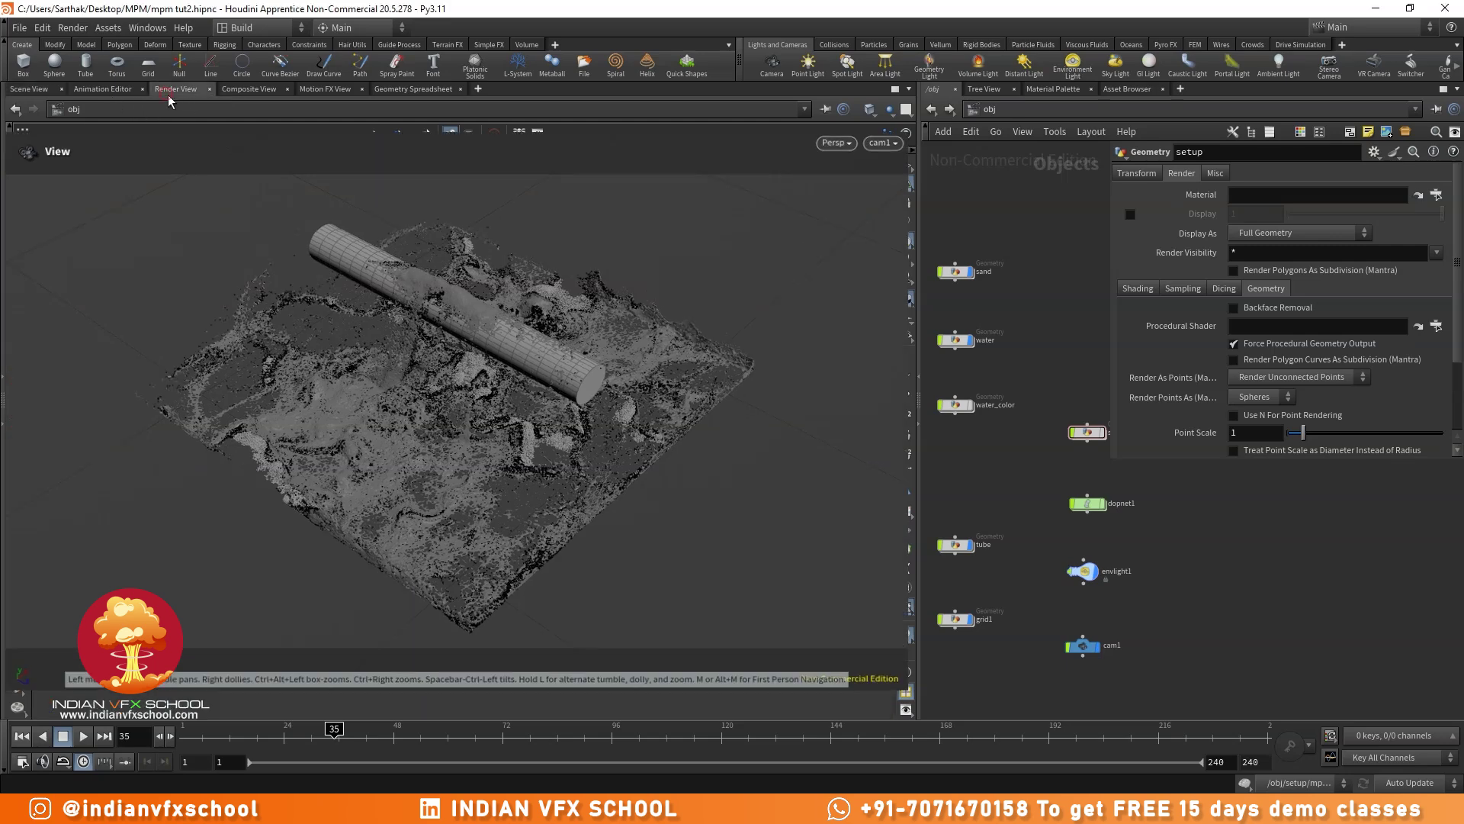
- Re-render frame 35 and examine the sand and water particles up close
left_click(168, 93)
left_click(103, 113)
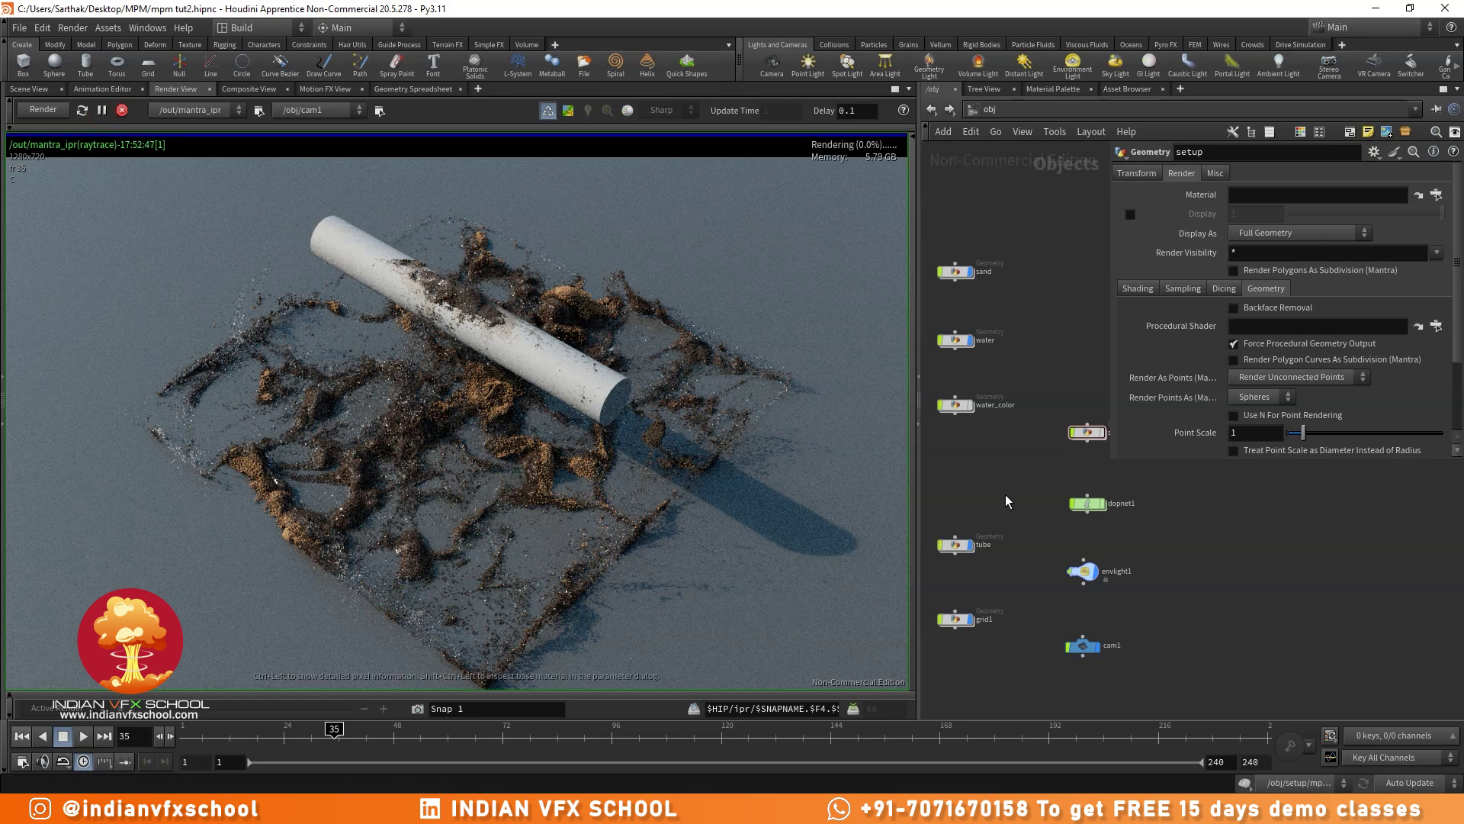
scroll(984, 421, "up", 4)
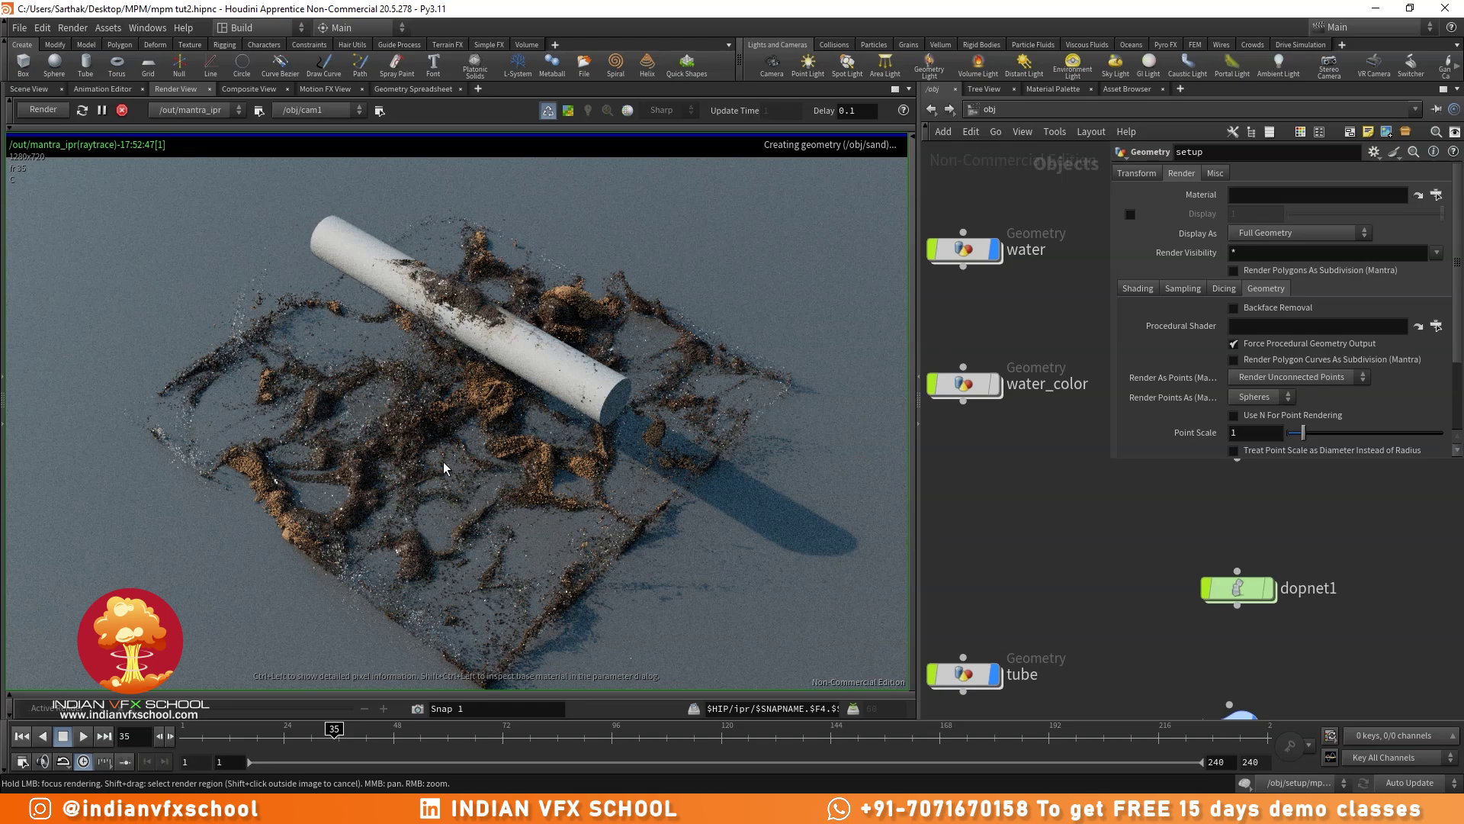
scroll(537, 638, "up", 5)
scroll(438, 401, "up", 4)
scroll(488, 441, "down", 6)
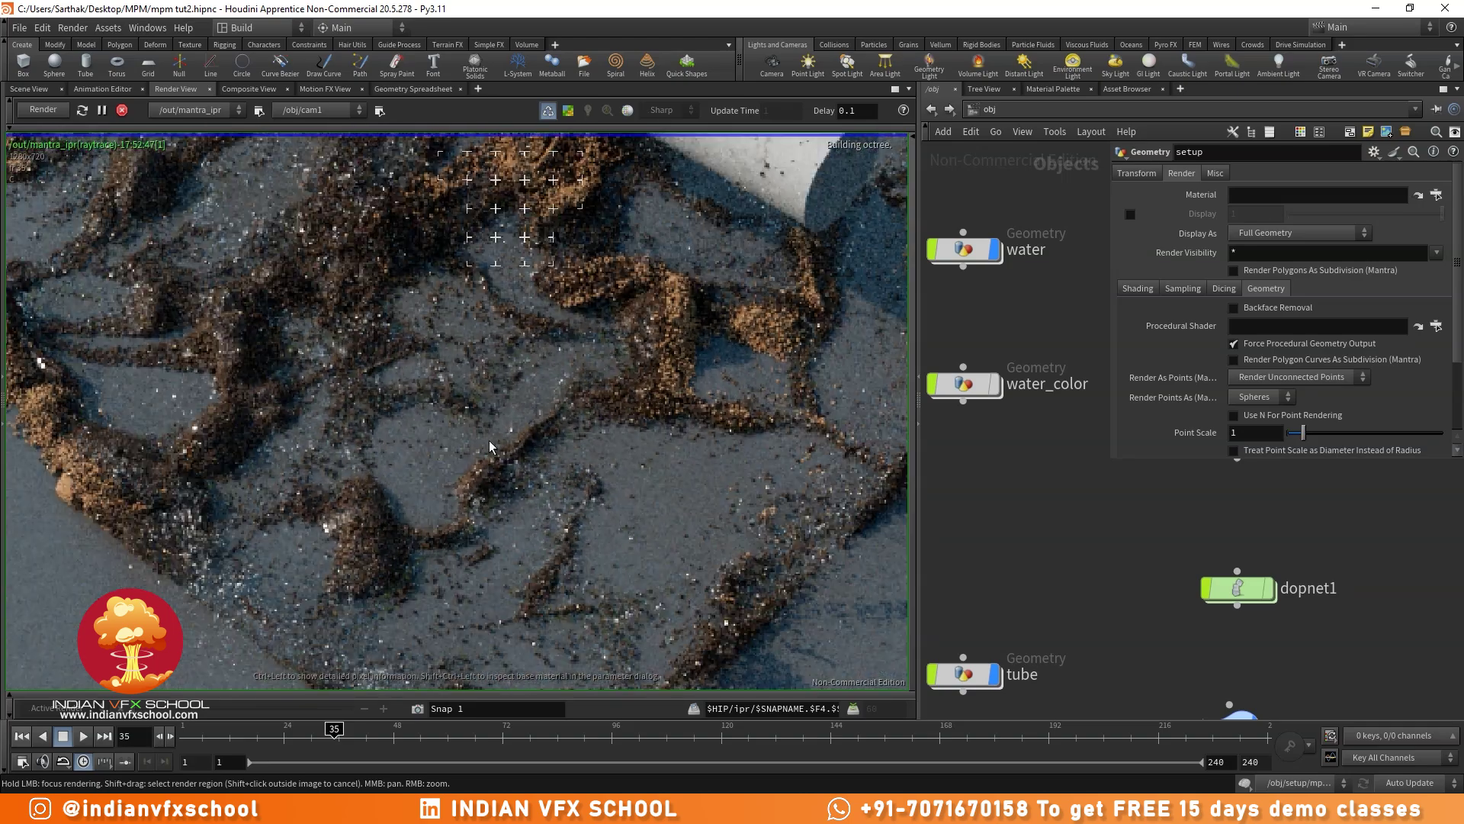
scroll(492, 438, "up", 2)
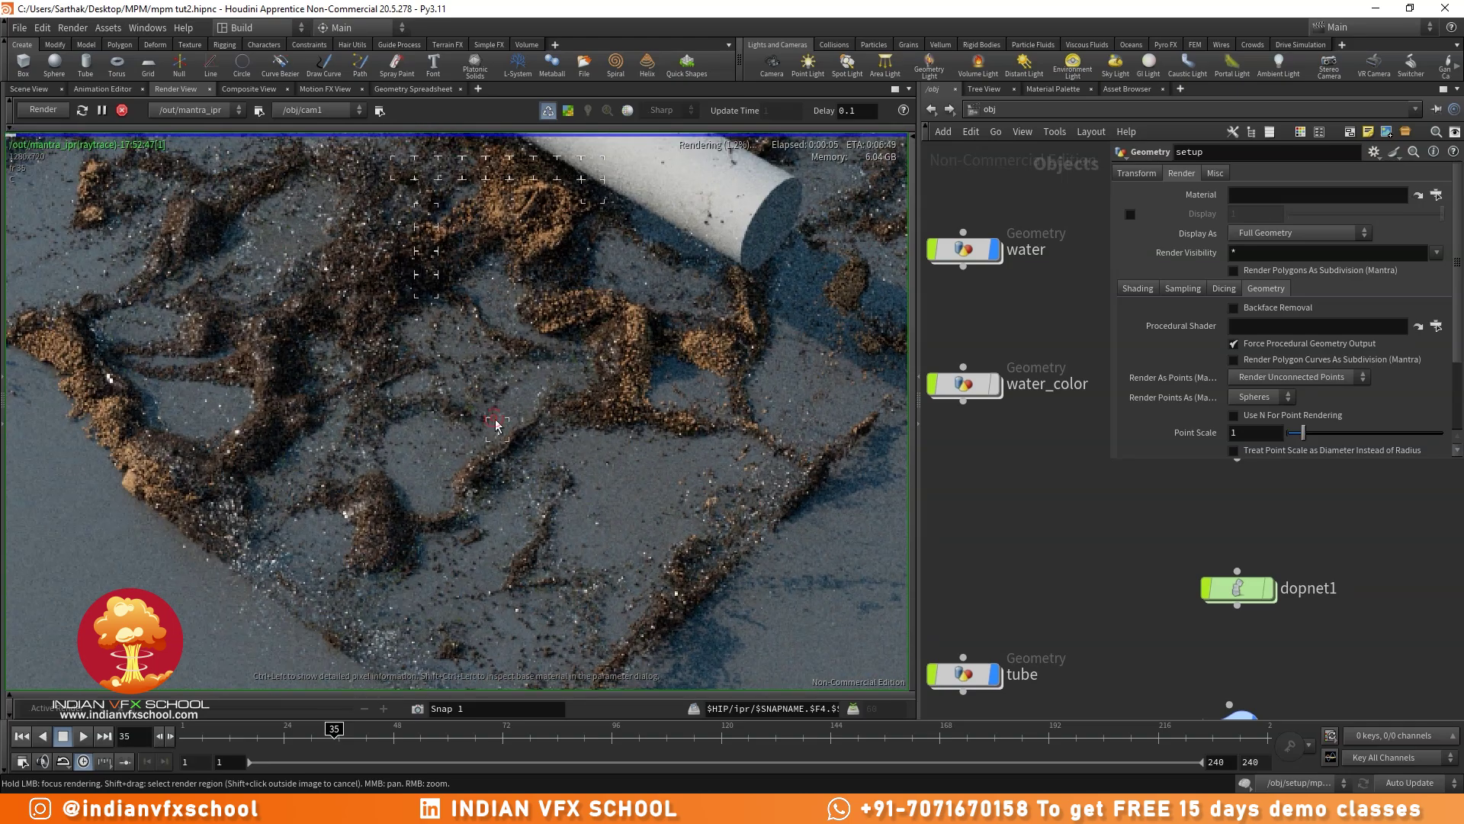
scroll(496, 425, "down", 2)
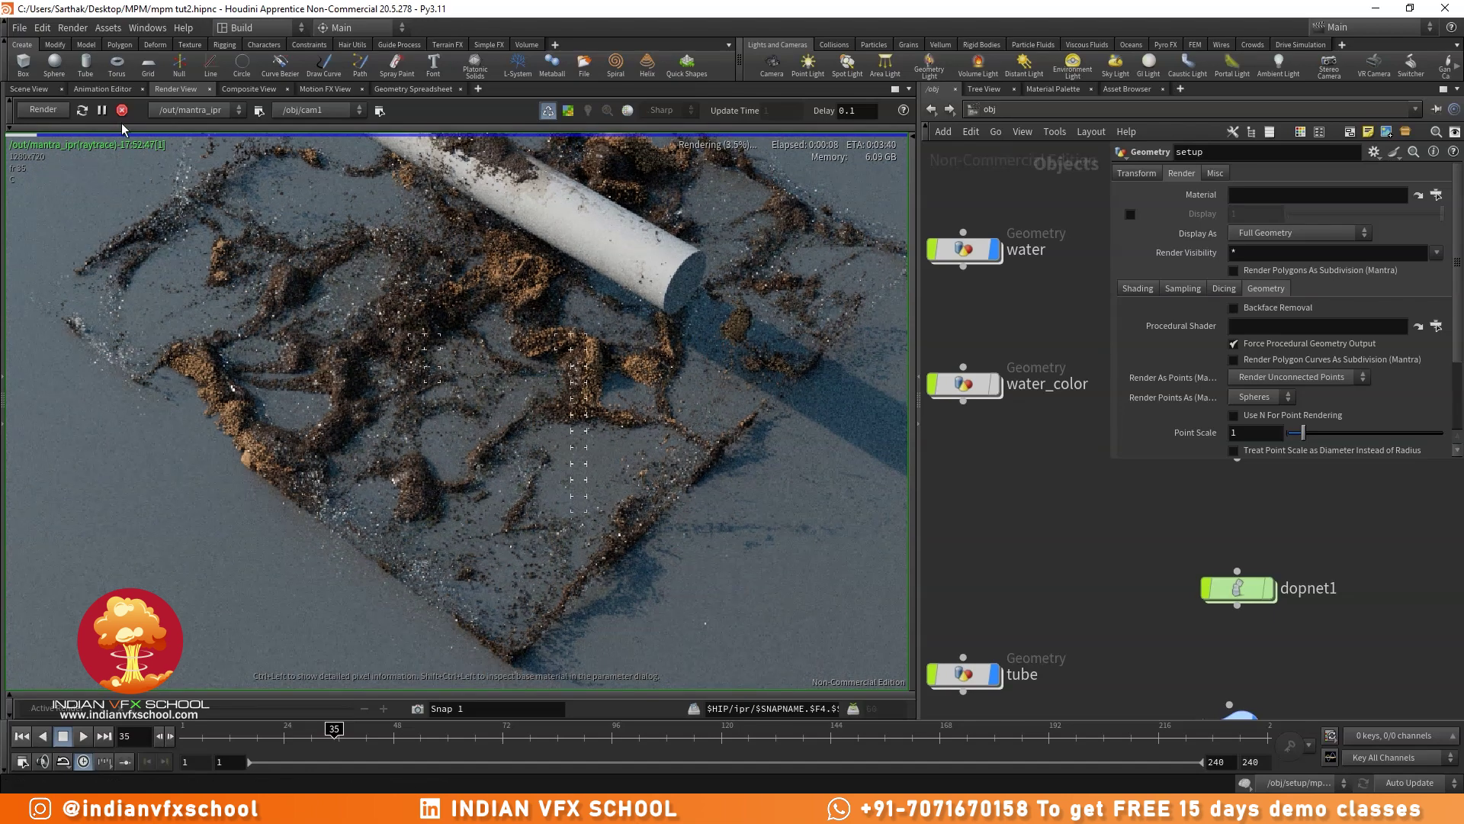
- Add a Uniform Volume material from the material library to /mat and open it in the material network
left_click(29, 89)
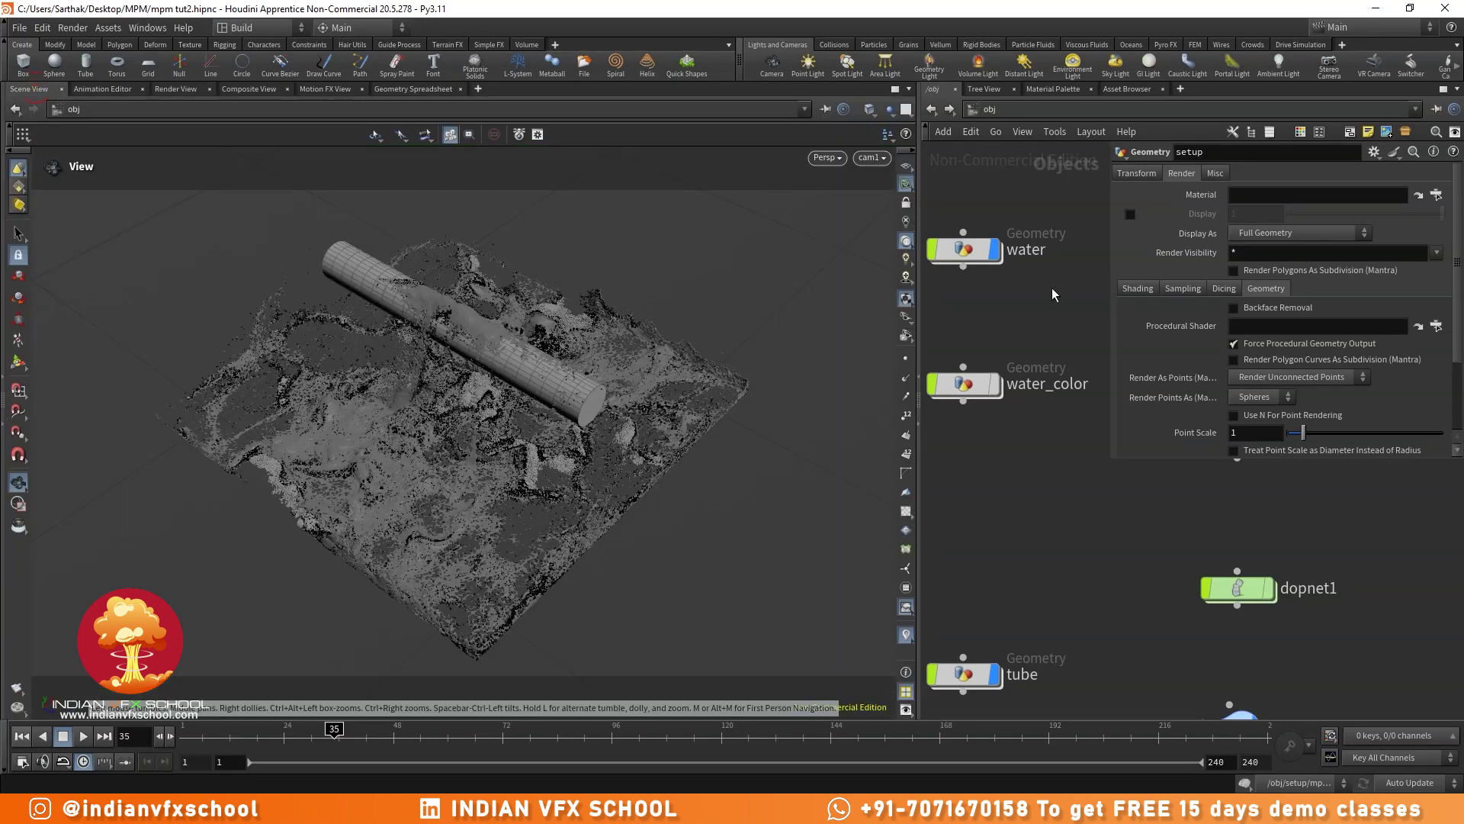
left_click(1046, 91)
double_click(1111, 163)
scroll(1039, 377, "down", 2)
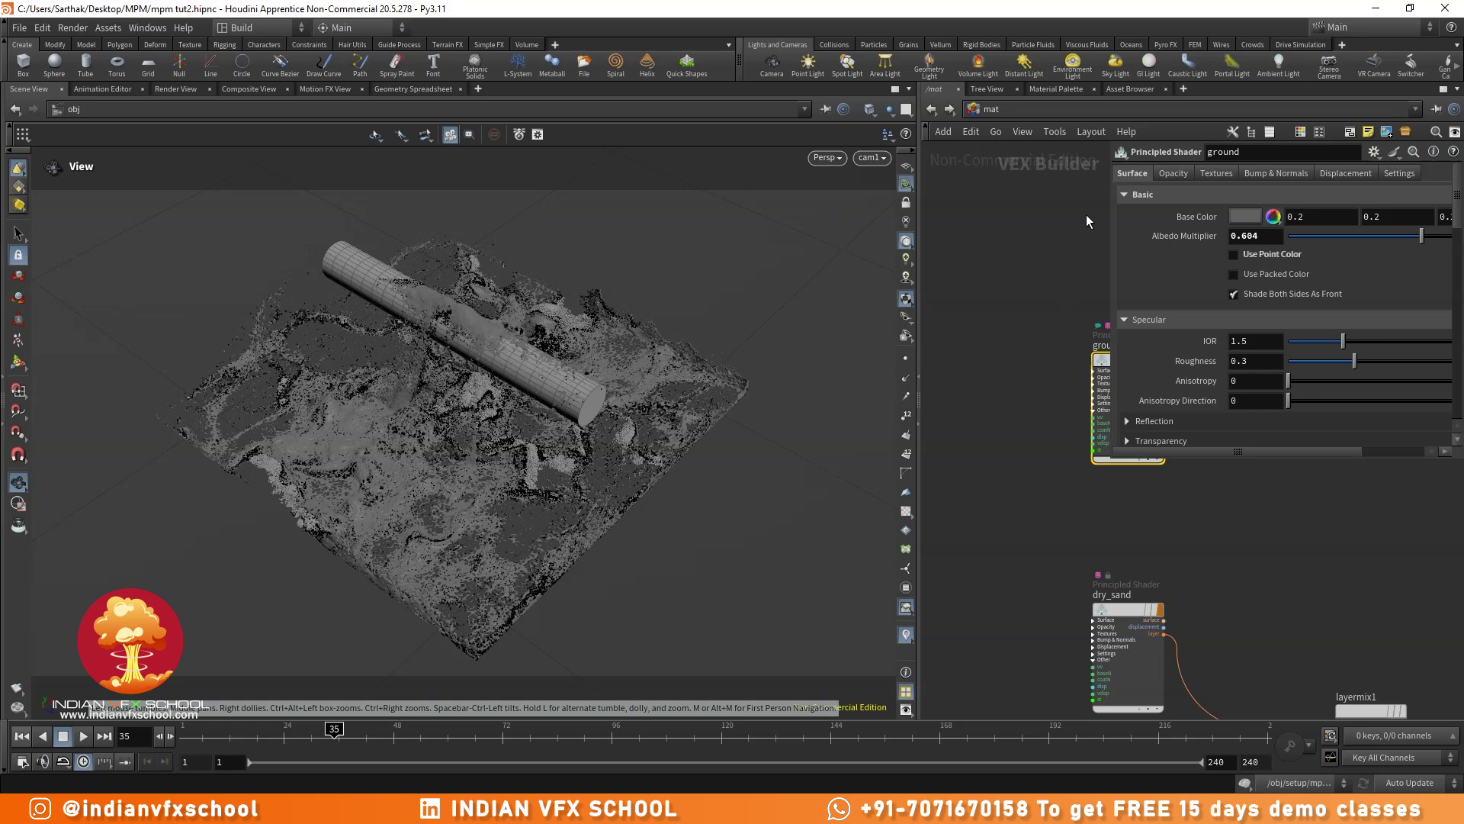
left_click(1063, 90)
scroll(996, 429, "down", 10)
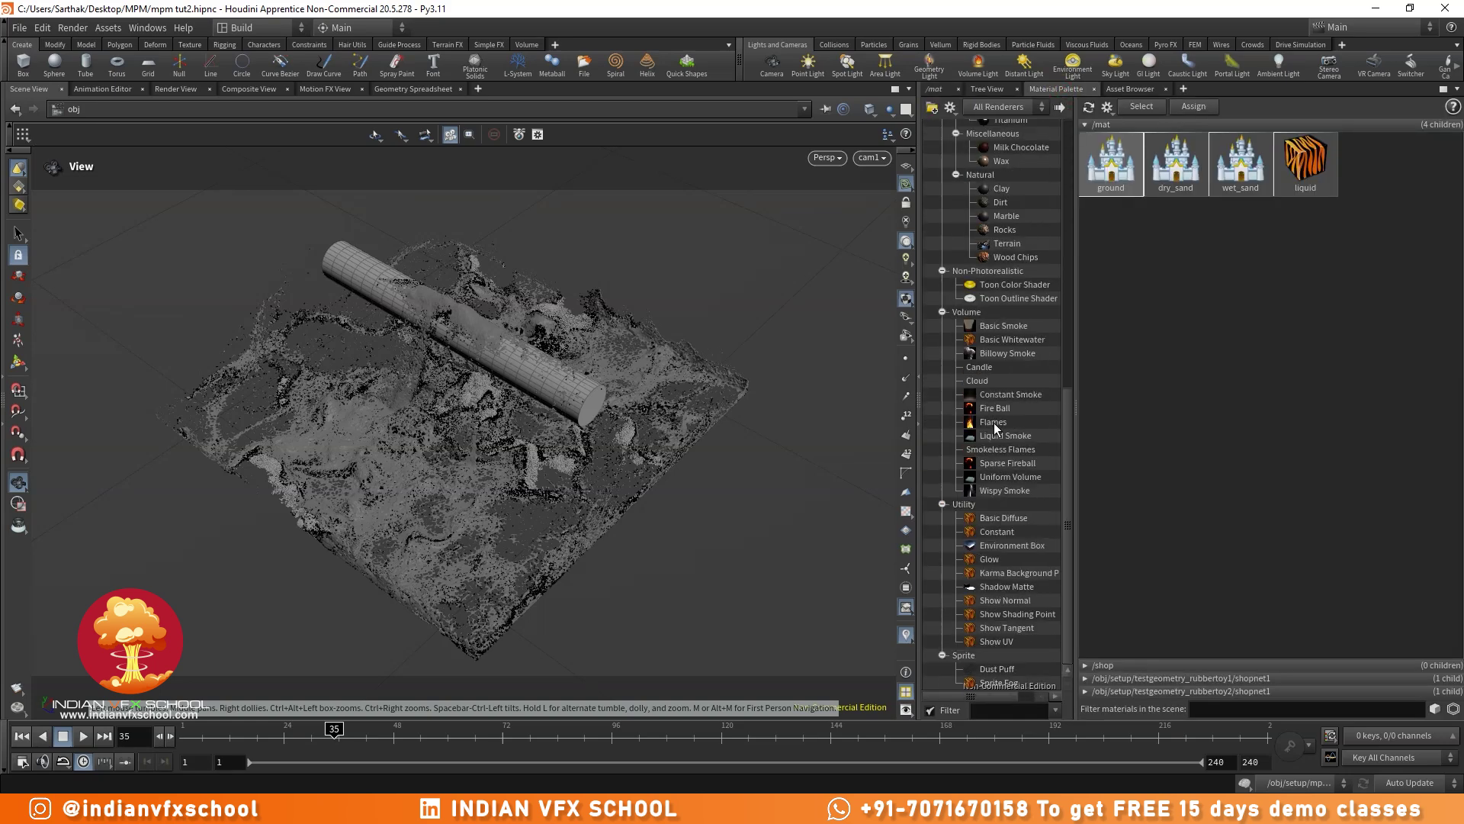
left_click_drag(1340, 187, 1343, 183)
double_click(1369, 167)
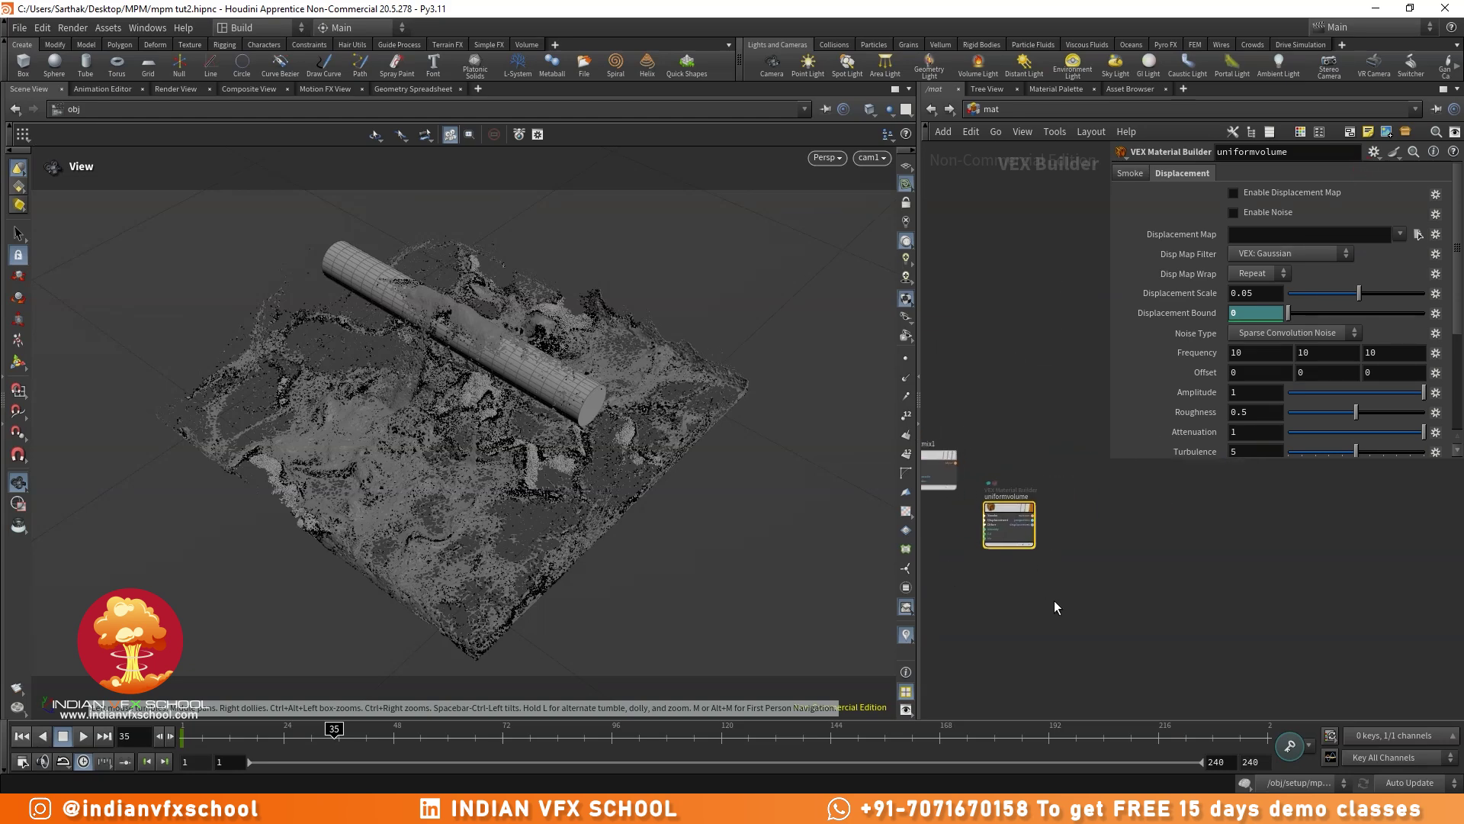
- Move the uniformvolume node between the wet_sand and liquid nodes in the material network
middle_click_drag(1039, 585, 1194, 607)
left_click_drag(1150, 546, 1037, 631)
middle_click_drag(1172, 613, 1296, 537)
scroll(1175, 538, "up", 2)
left_click_drag(1174, 542, 990, 573)
- Set the uniform volume's smoke color to brown with hue 30, saturation 0.675 and value 0.204, and edit its cloud density
left_click(1129, 174)
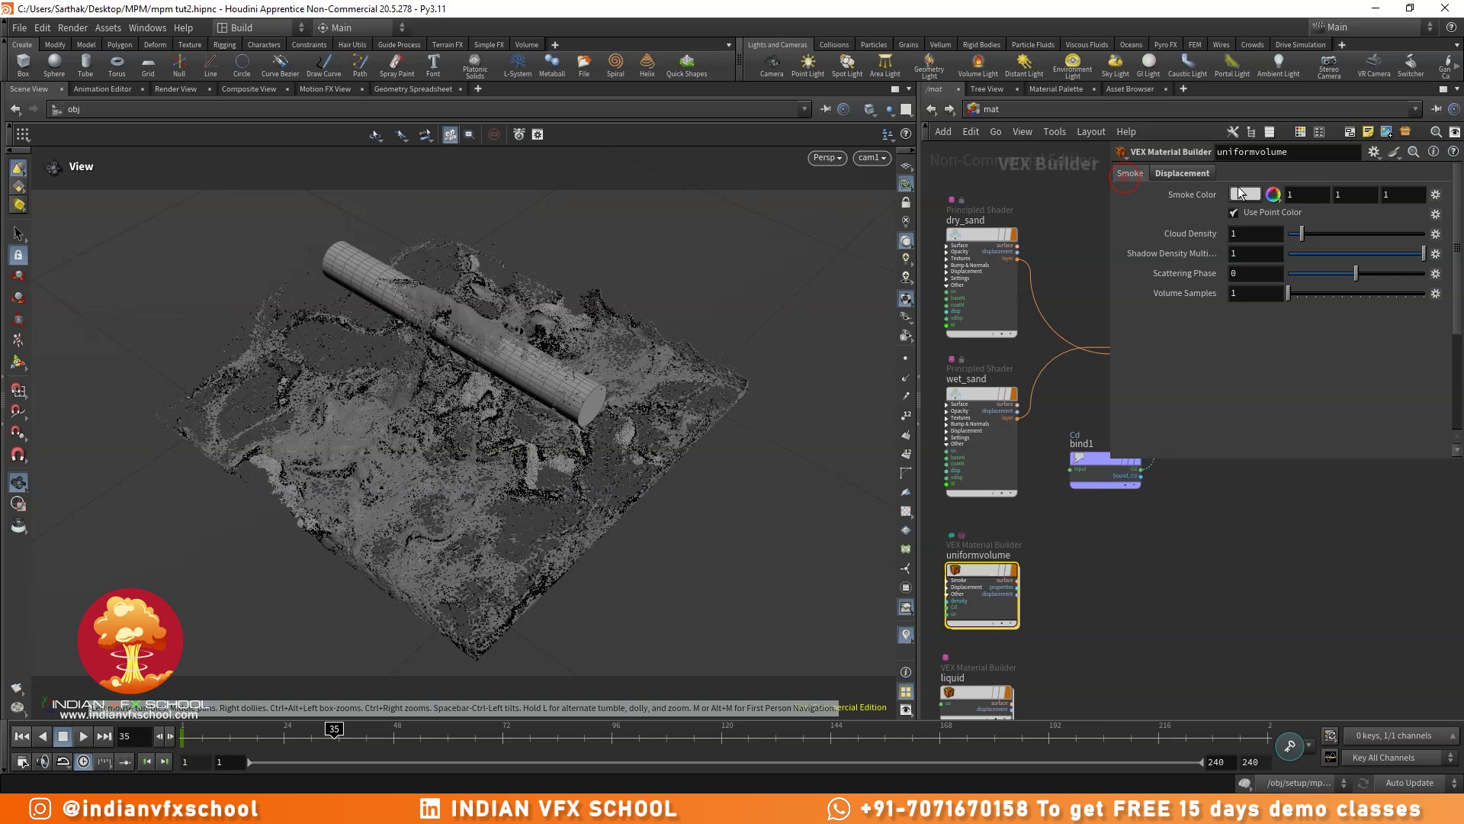
left_click(1242, 194)
left_click(1050, 183)
left_click(1161, 357)
left_click(1233, 338)
left_click(1134, 359)
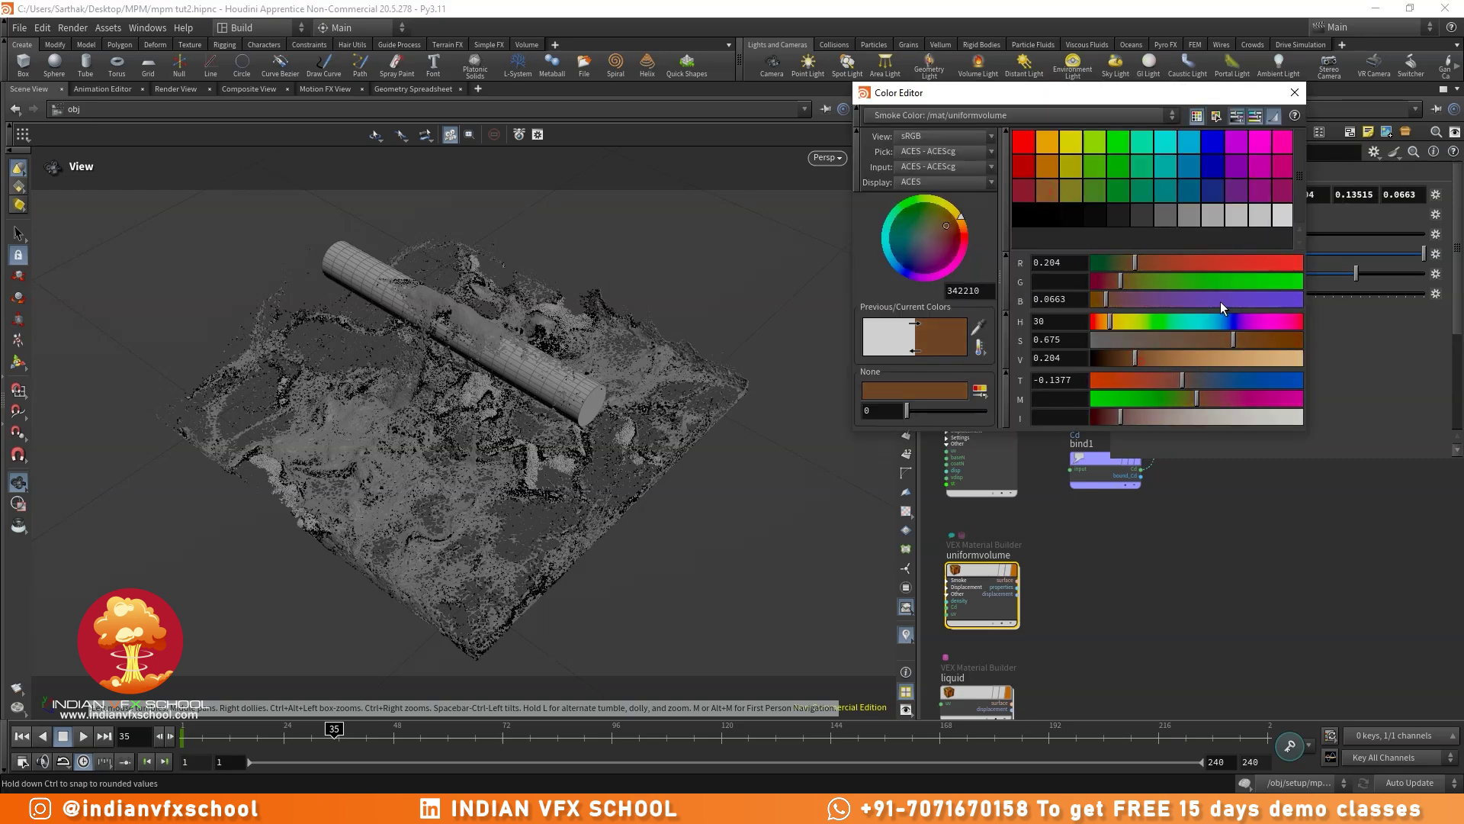
left_click(1294, 91)
left_click(1255, 234)
double_click(1257, 239)
key("Return")
- Copy the uniformvolume material, assign /mat/uniformvolume to the water_color object, display that object, and save the scene
middle_click_drag(1208, 552, 1310, 507)
double_click(1087, 524)
key("ctrl+c")
left_click(985, 108)
left_click(1020, 181)
scroll(1002, 429, "down", 2)
scroll(979, 399, "up", 3)
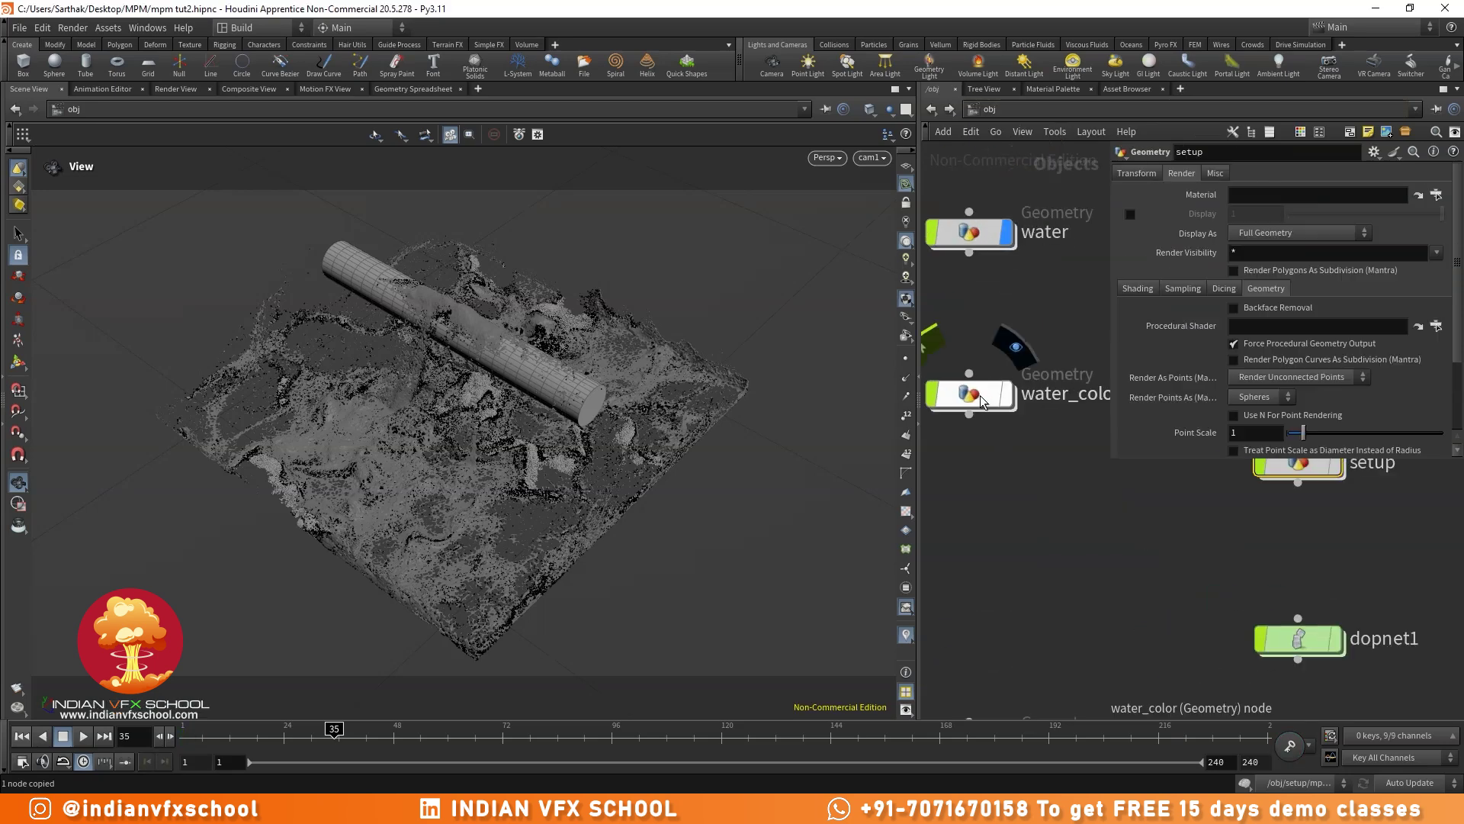
left_click(977, 394)
left_click(1181, 173)
left_click(1318, 195)
key("ctrl+v")
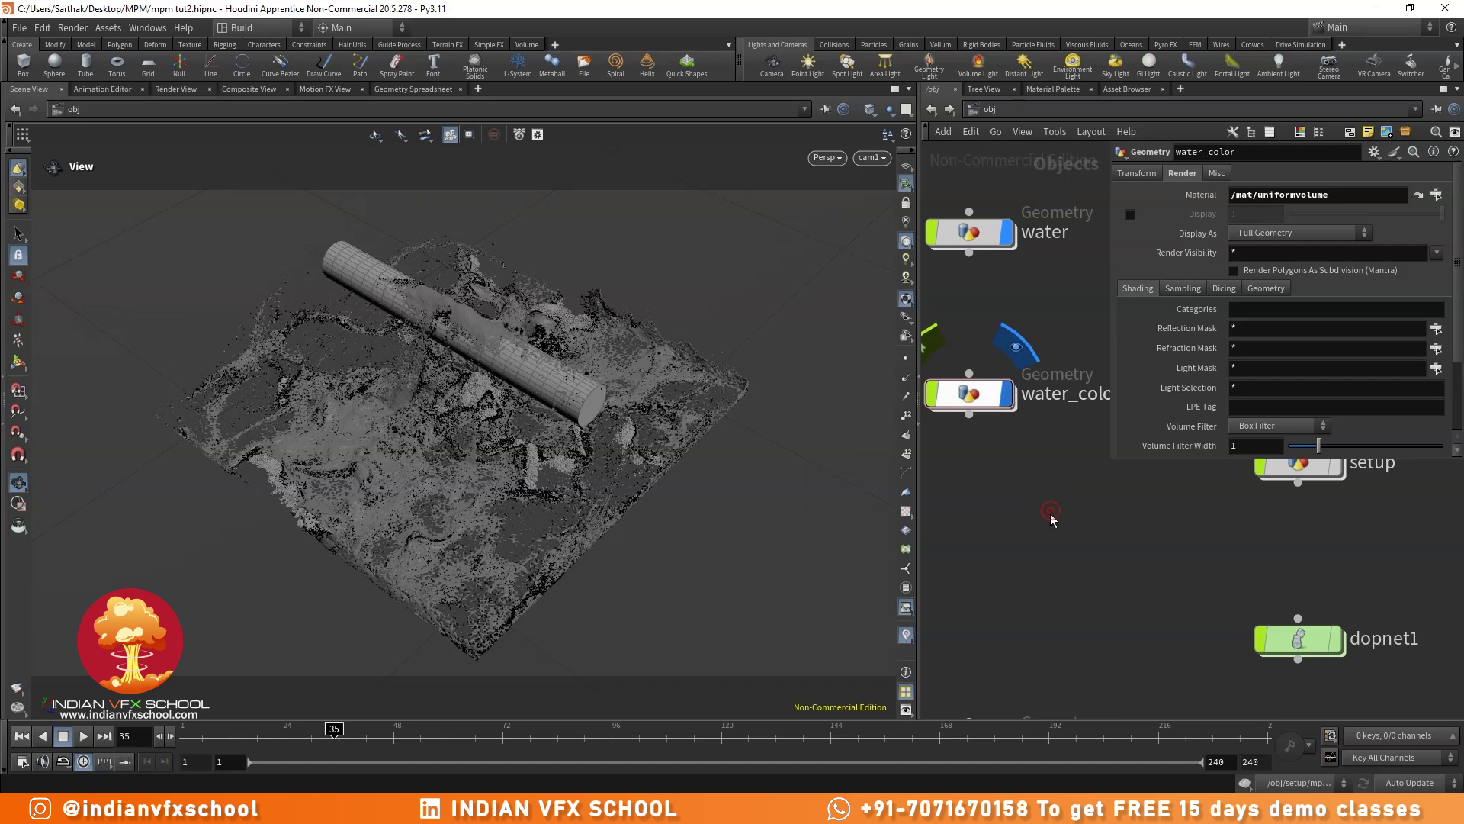
key("ctrl+s")
- Render the scene with the water_color volume and examine the muddy water around the sand and tube up close
left_click(176, 89)
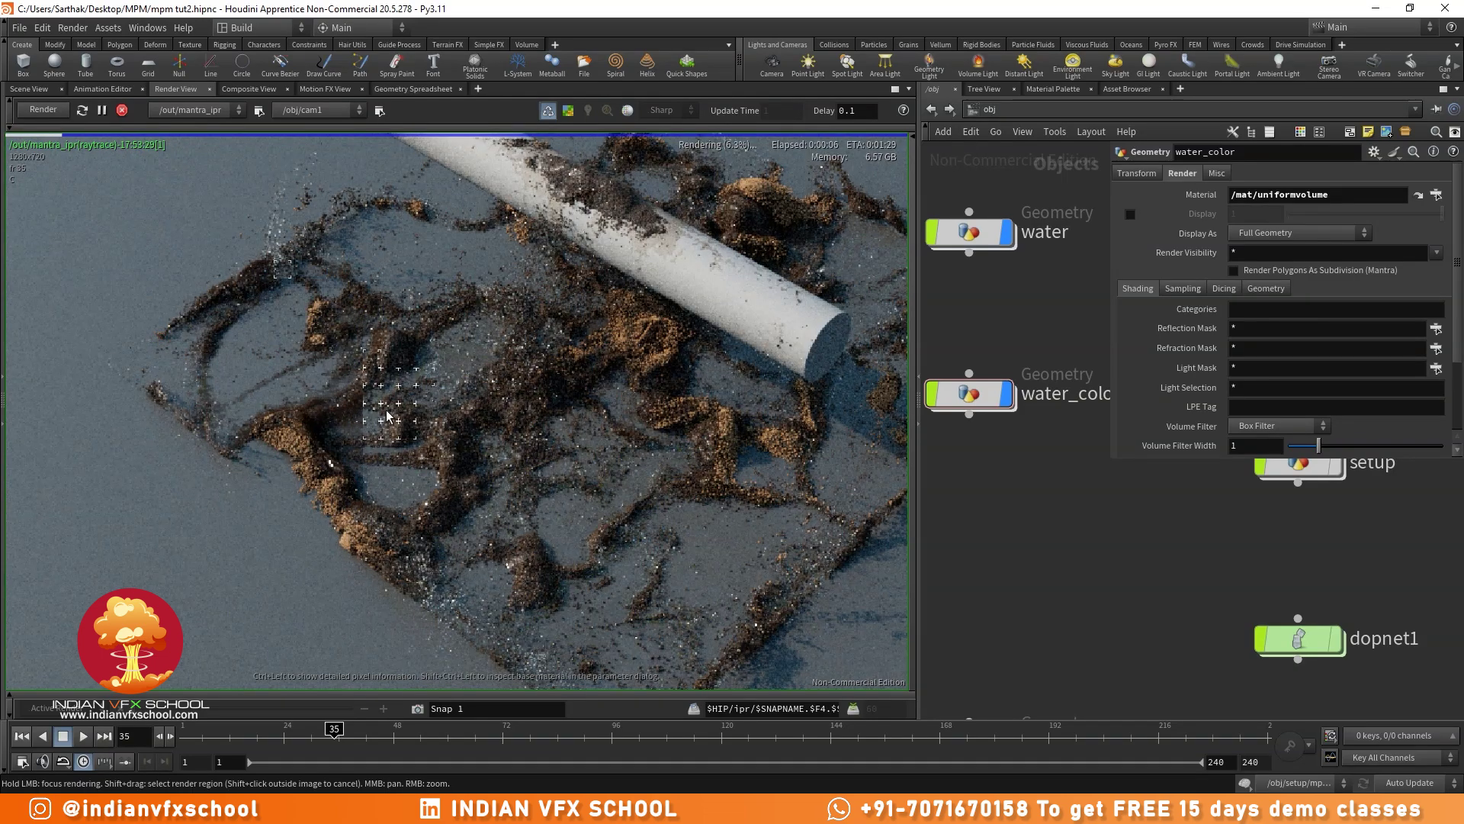
middle_click_drag(411, 430, 348, 407)
scroll(373, 376, "up", 5)
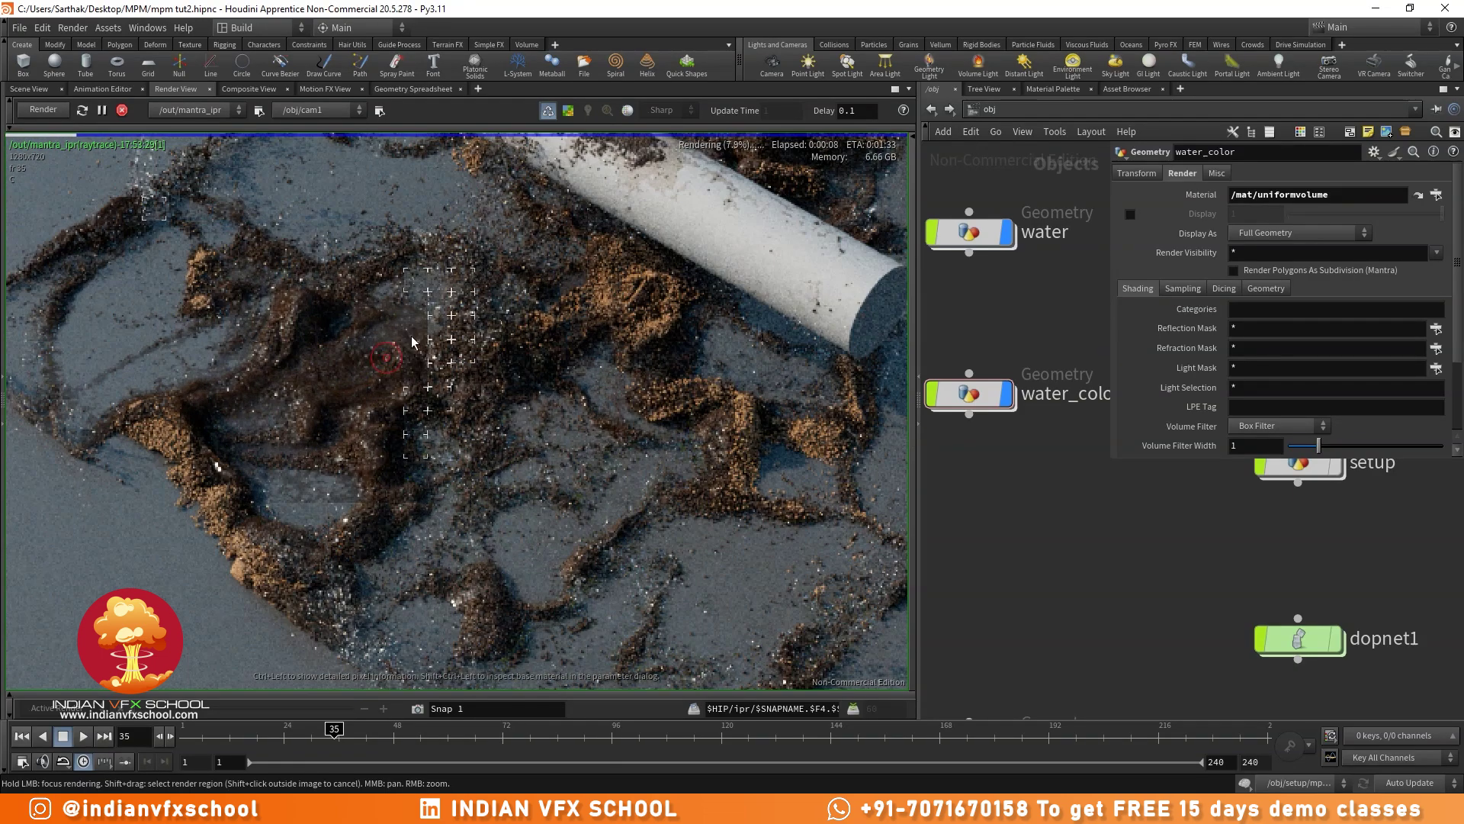
scroll(457, 392, "down", 3)
middle_click_drag(488, 471, 376, 382)
scroll(375, 382, "up", 5)
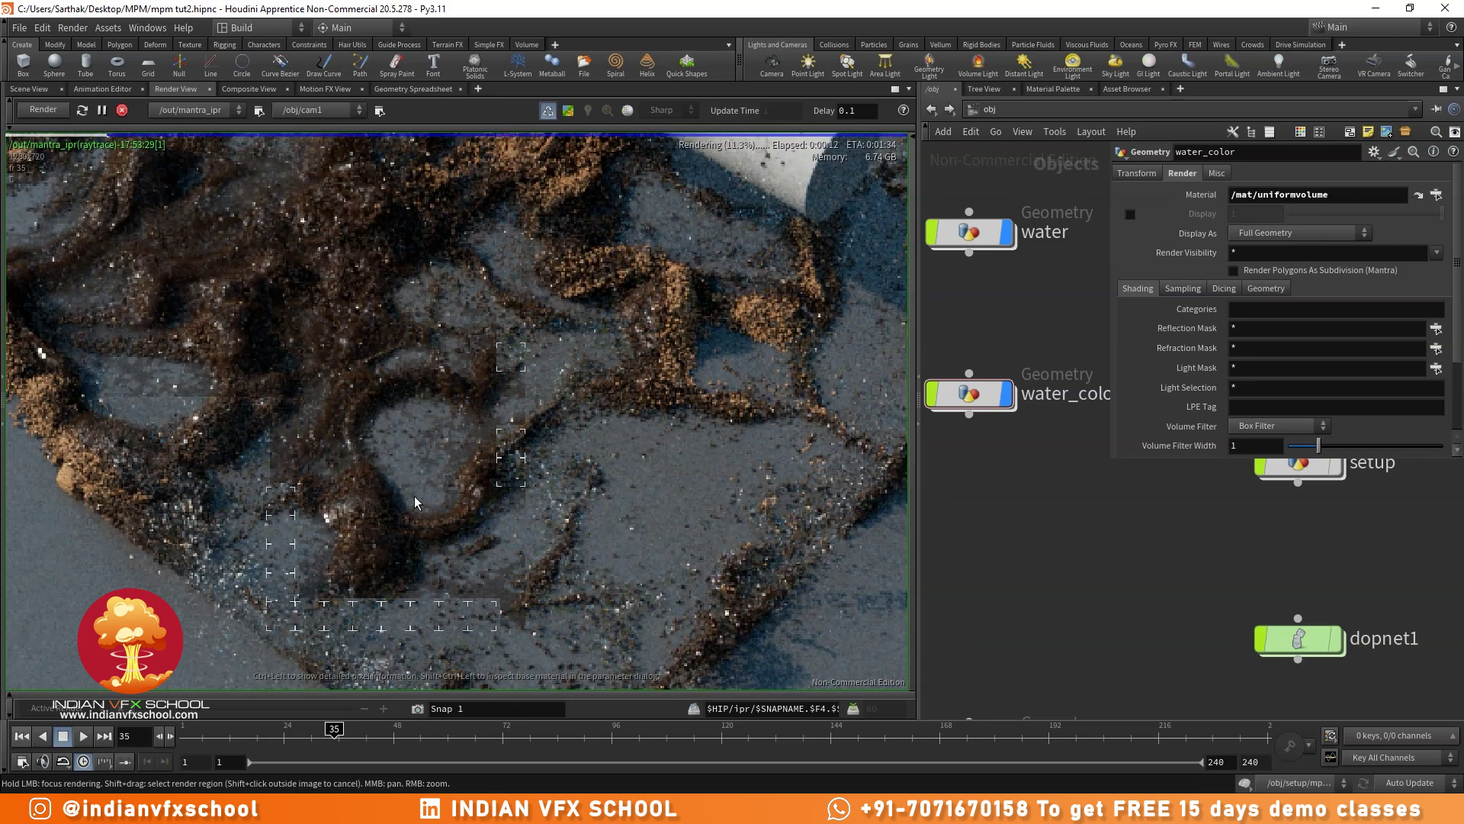
scroll(429, 555, "down", 4)
middle_click_drag(393, 507, 386, 490)
scroll(396, 492, "up", 4)
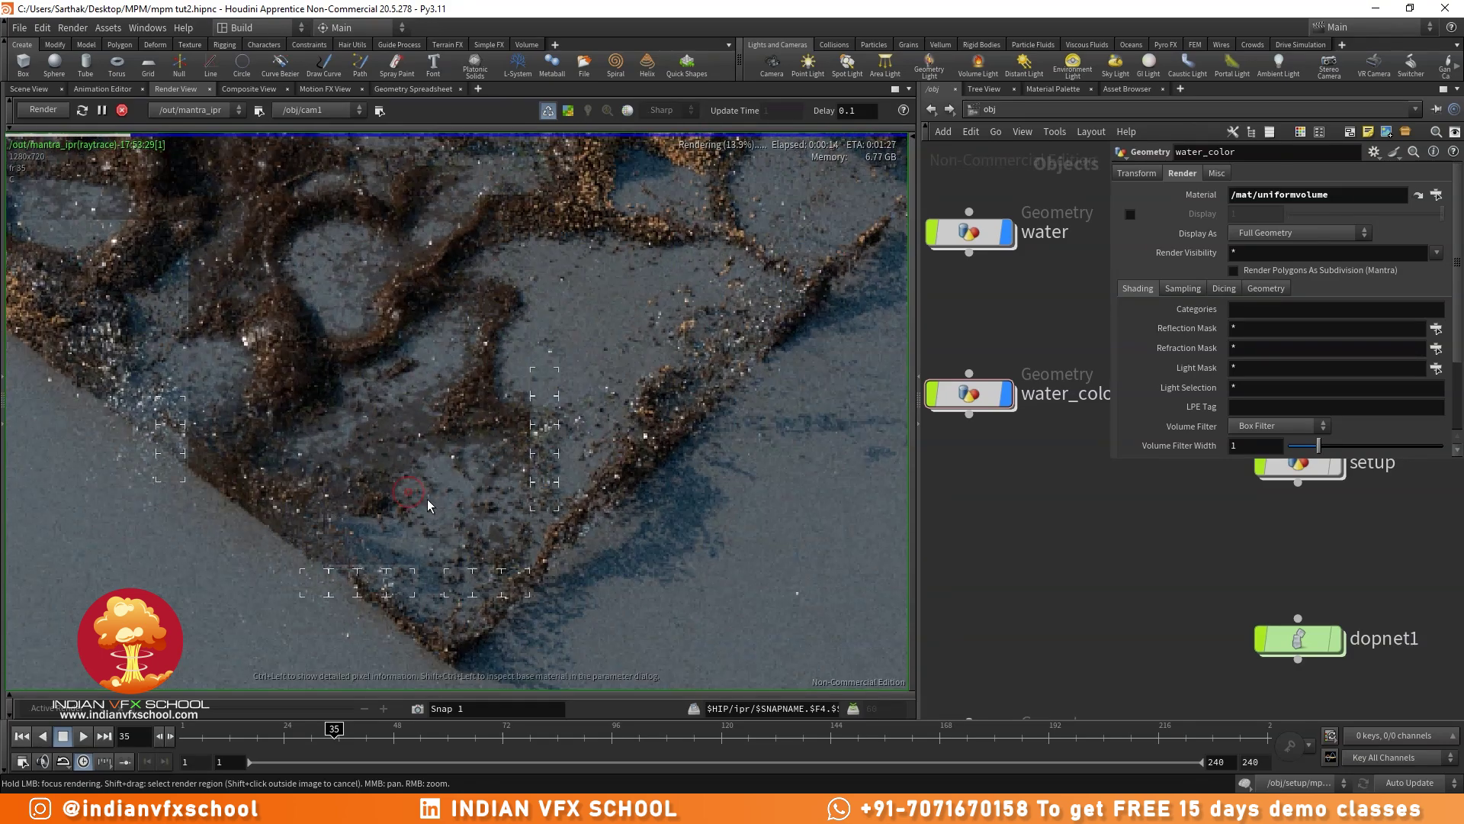
scroll(515, 466, "down", 3)
scroll(479, 408, "up", 4)
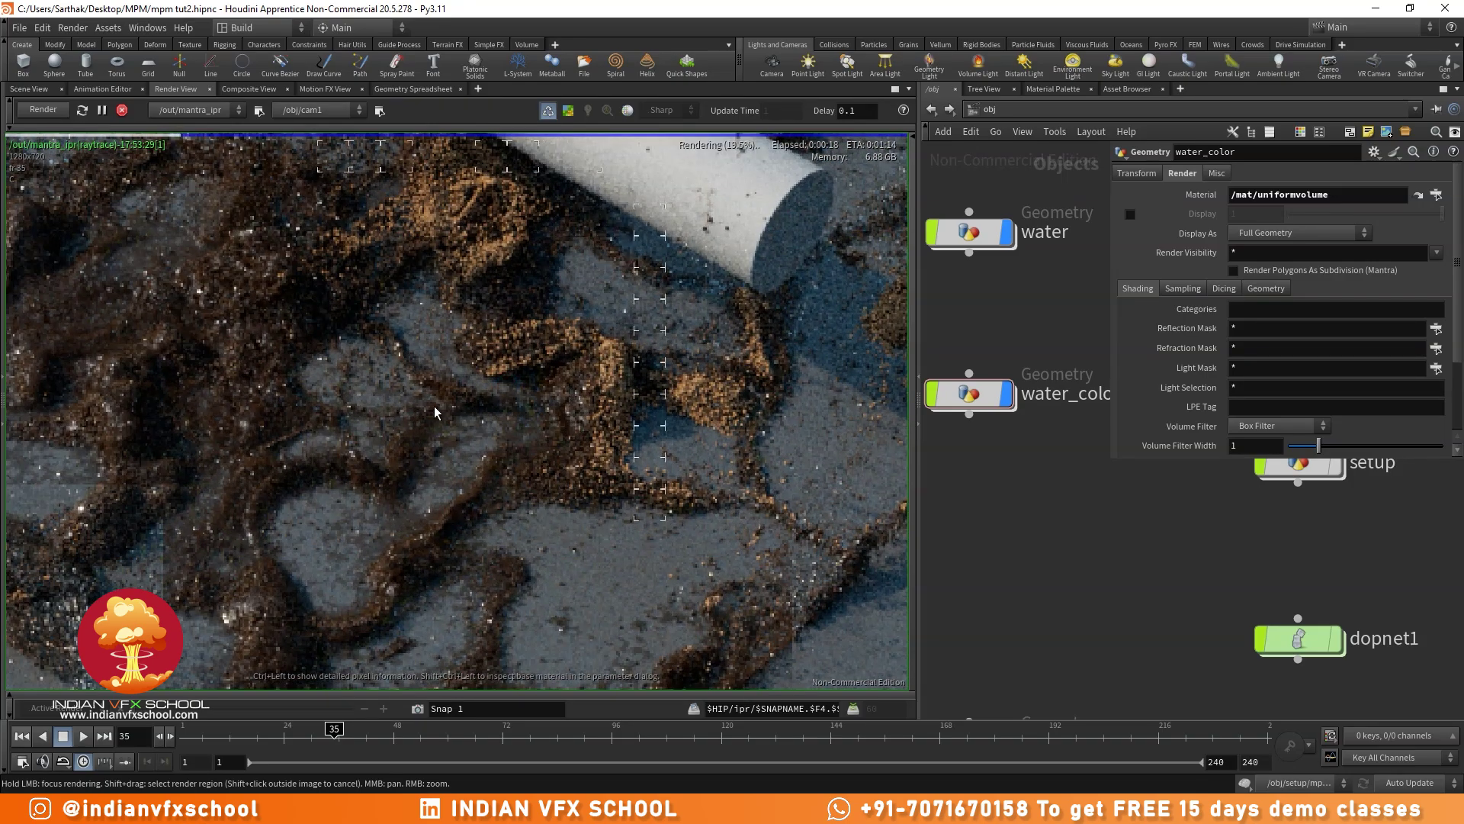
scroll(427, 404, "down", 3)
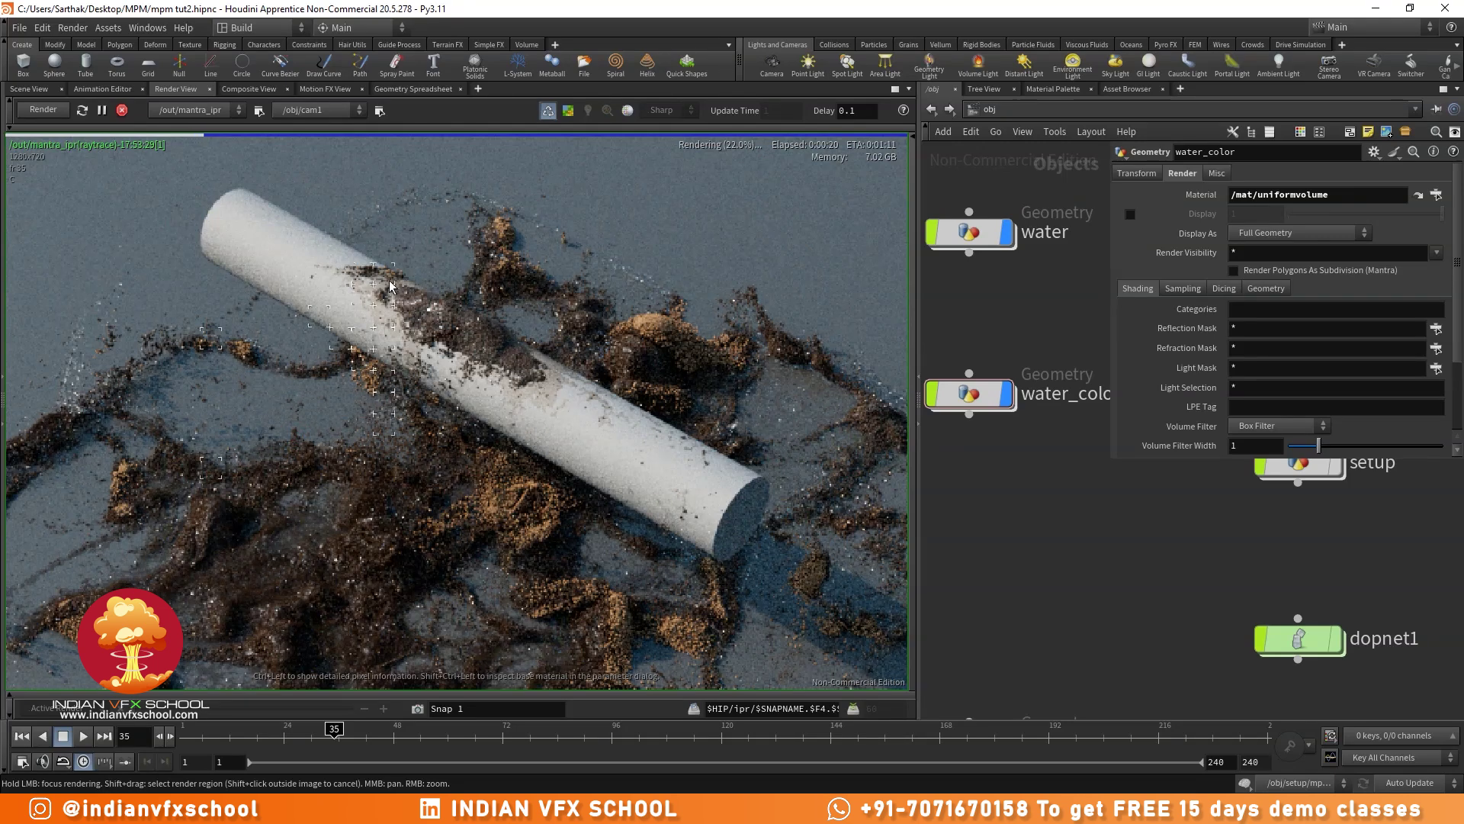
- Examine the frame 35 render of the muddy water and scattered sand around the tube and across the ground
mouse_move(479, 263)
left_mouse_down()
mouse_move(549, 328)
mouse_move(629, 313)
mouse_move(675, 364)
left_mouse_up()
scroll(675, 364, "up", 4)
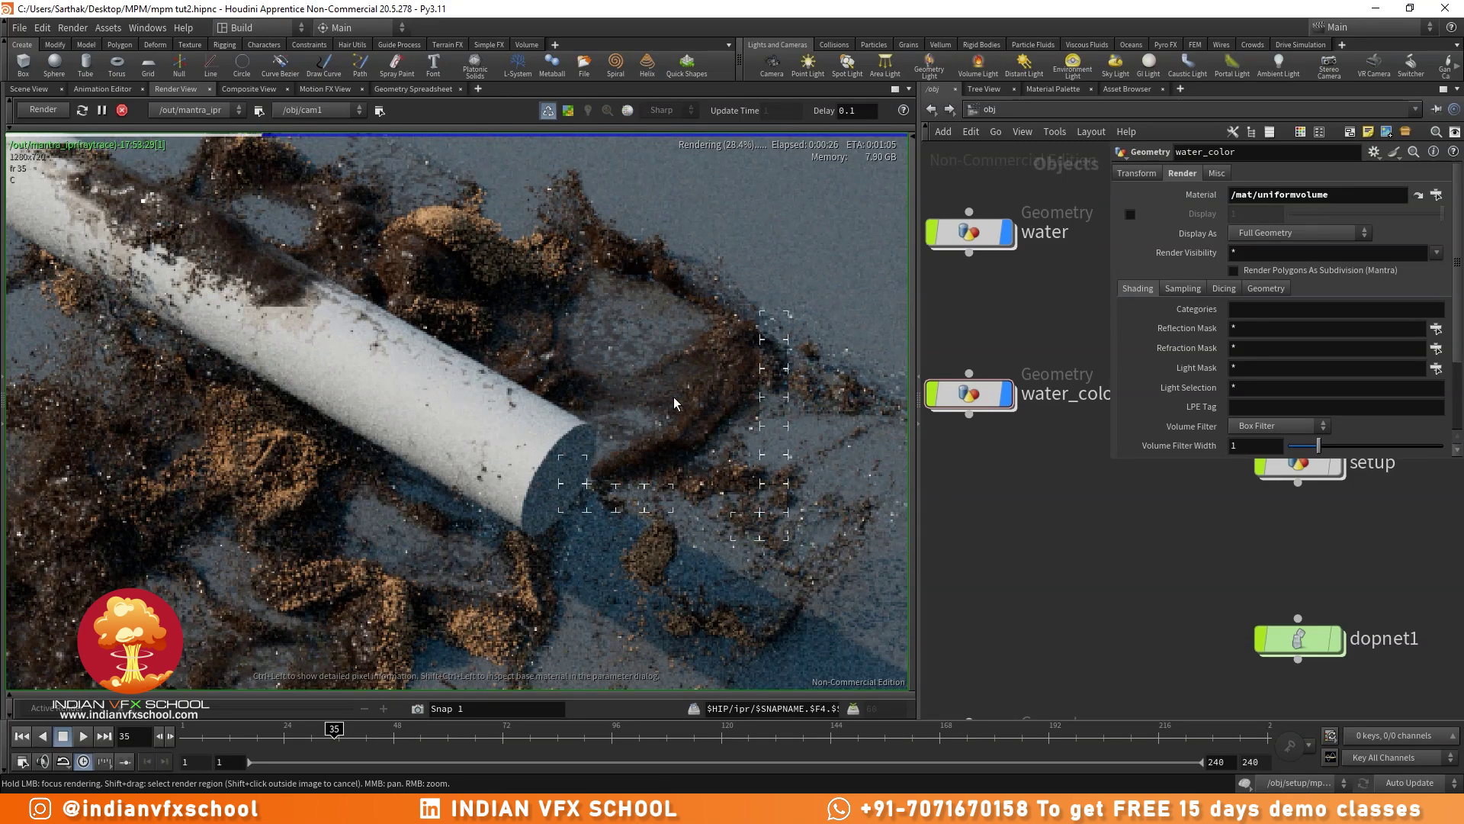
scroll(683, 454, "down", 3)
middle_click_drag(647, 513, 677, 354)
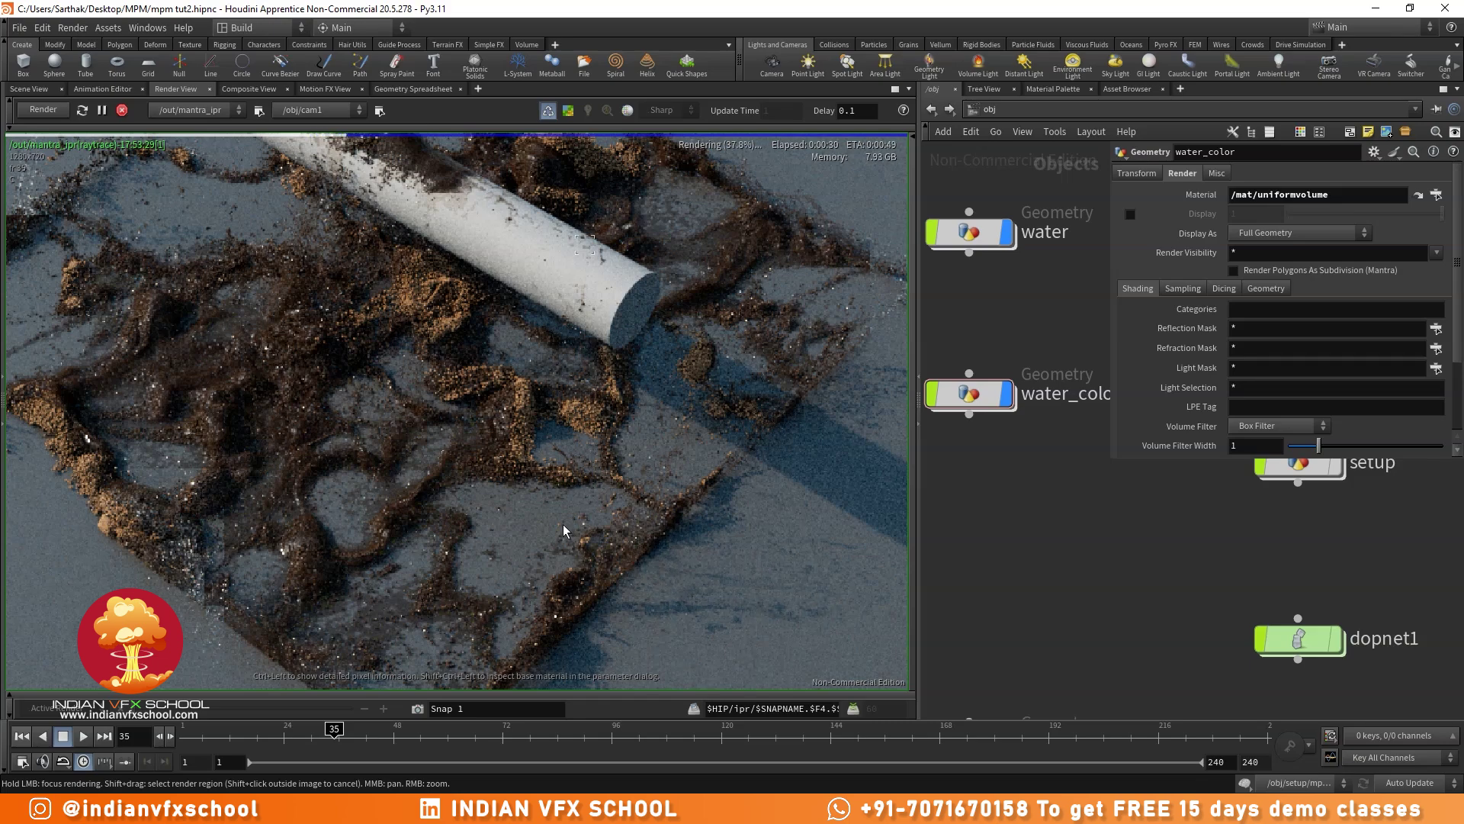
scroll(563, 524, "down", 3)
mouse_move(523, 506)
middle_mouse_down()
mouse_move(514, 474)
mouse_move(545, 488)
middle_mouse_up()
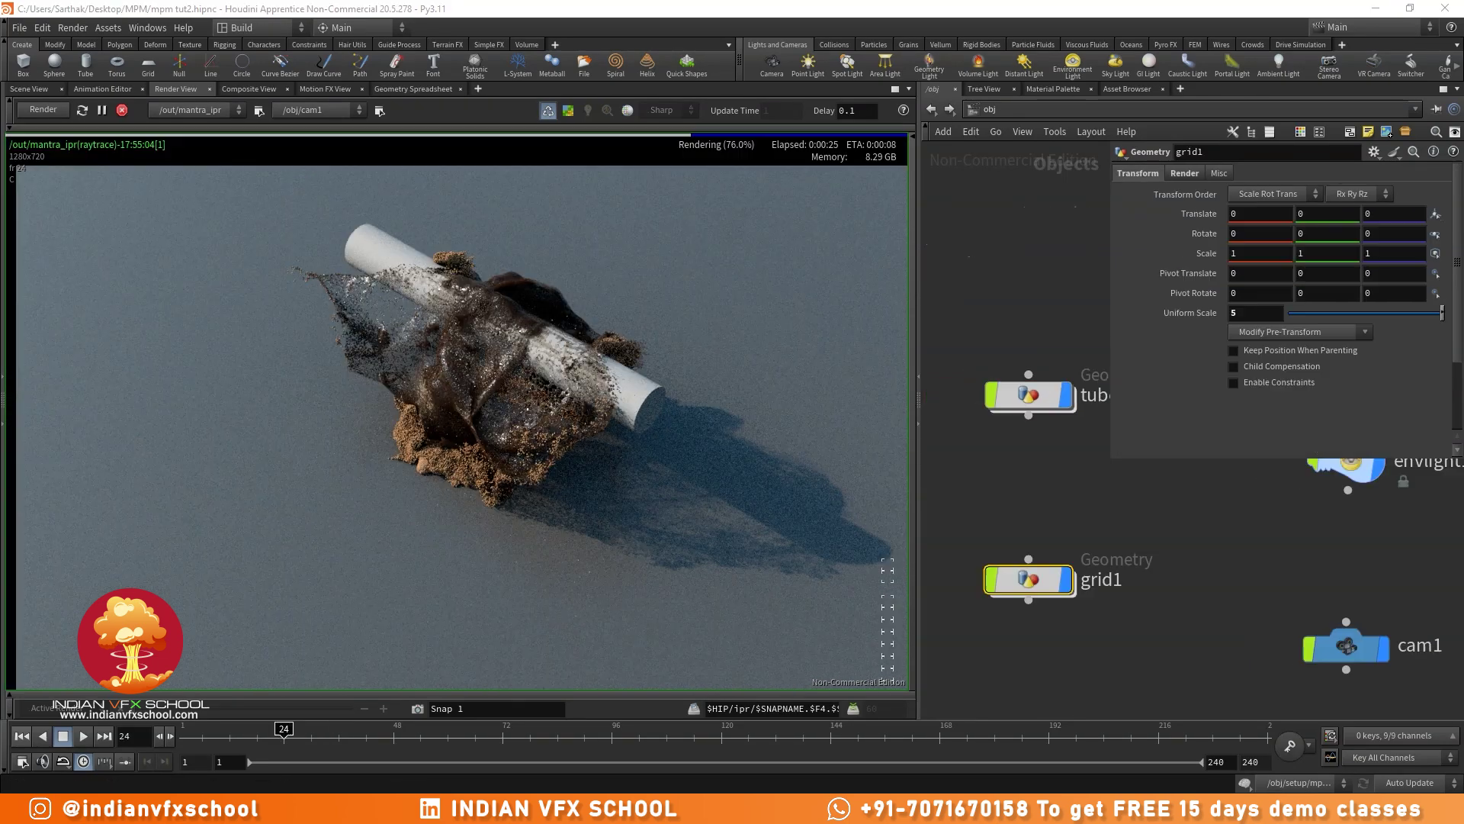
- Inspect the frame 24 render of the muddy splash breaking over the tube, both up close and as a whole
scroll(463, 333, "up", 4)
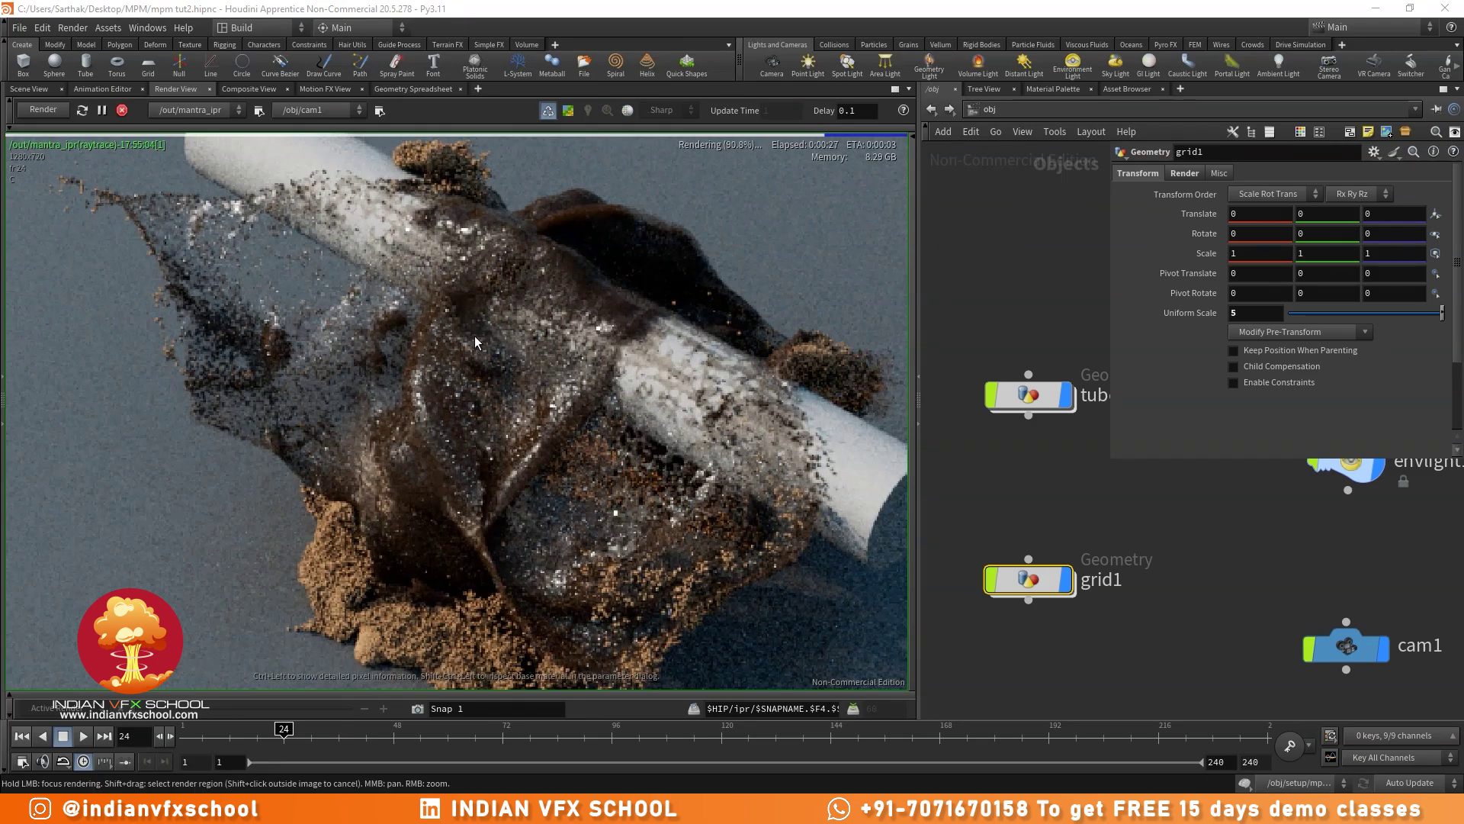
scroll(444, 395, "down", 6)
scroll(442, 393, "up", 3)
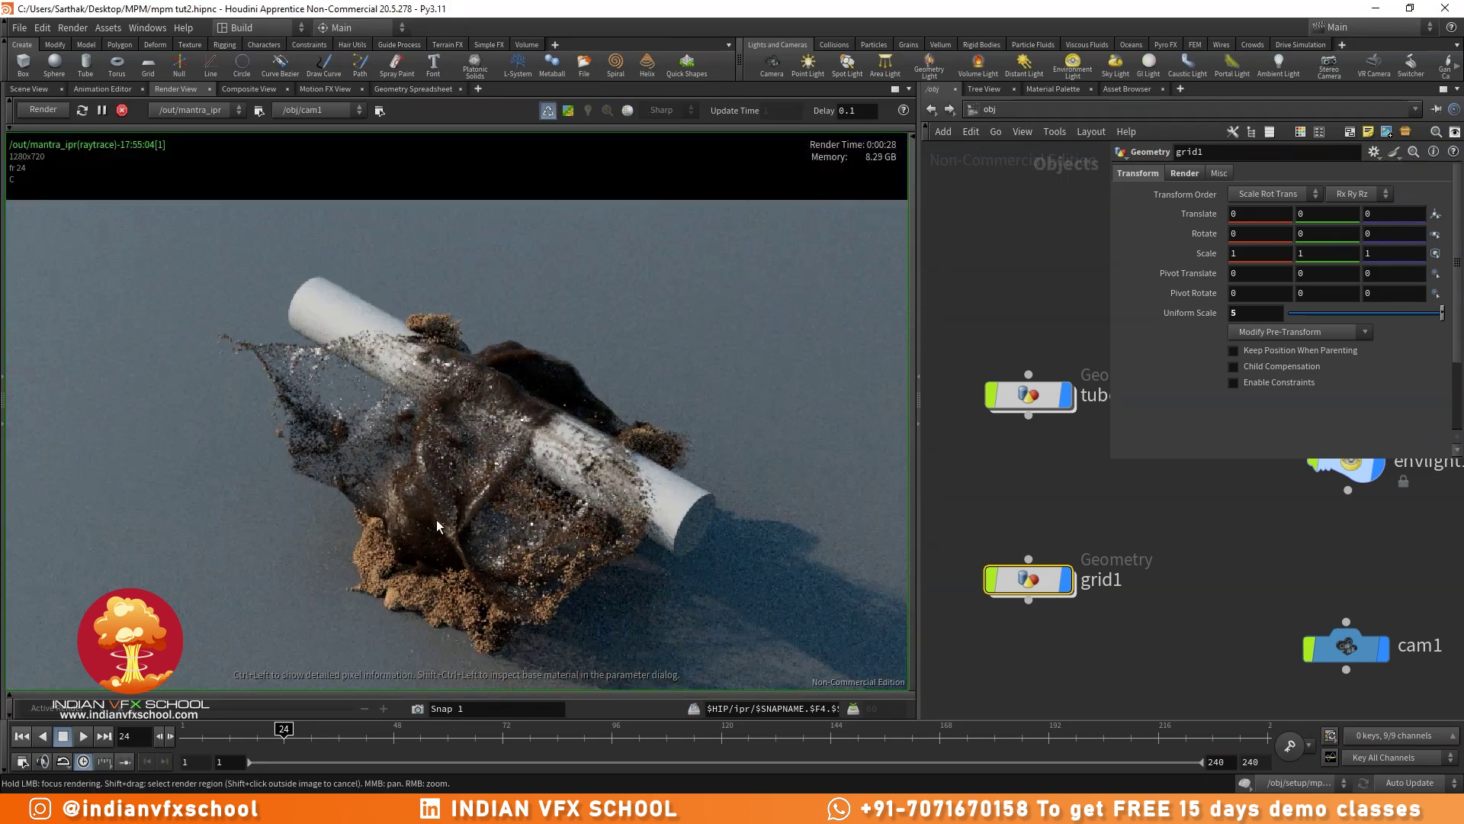
scroll(496, 392, "up", 3)
scroll(526, 385, "down", 3)
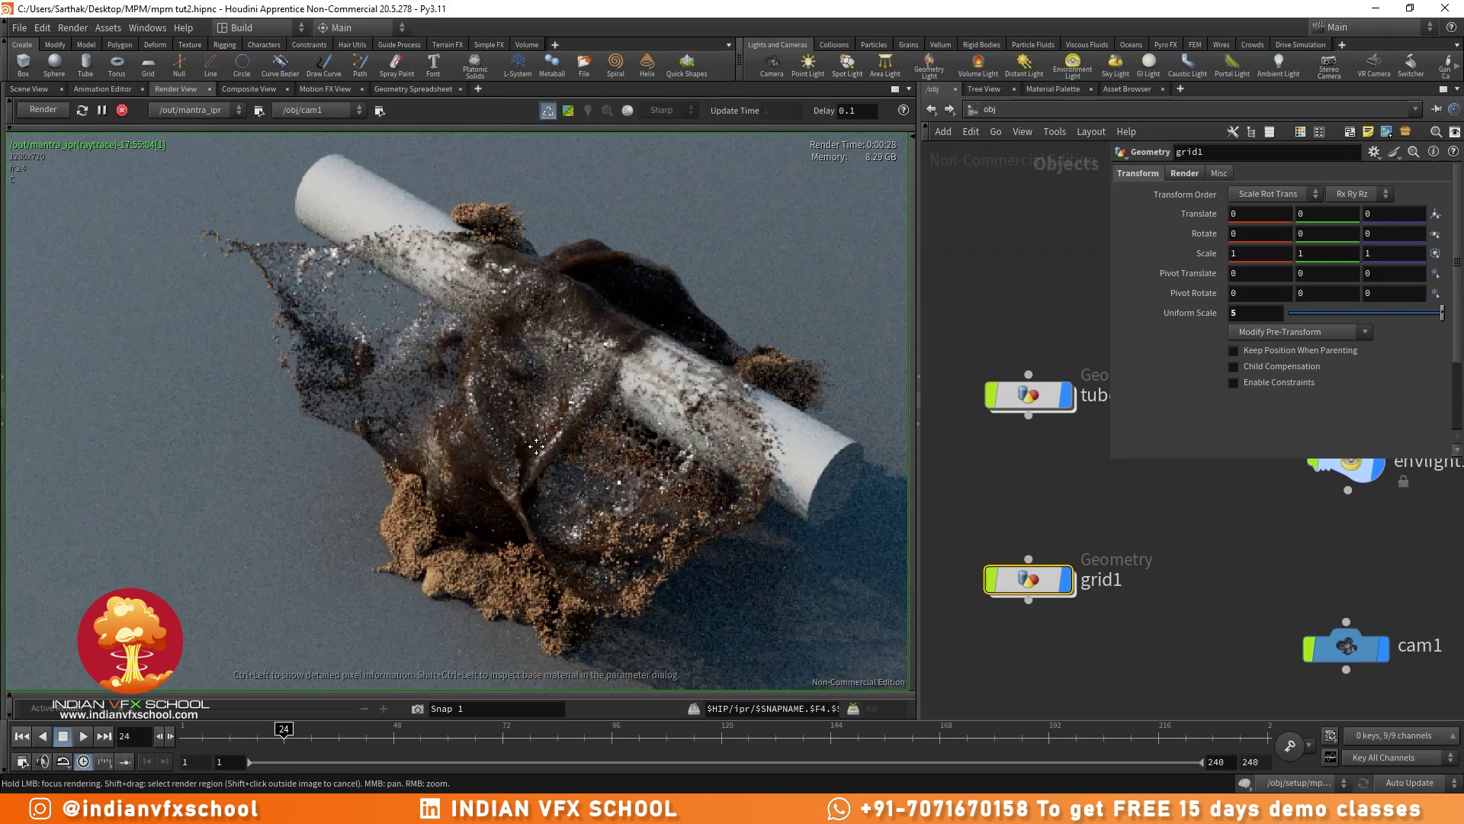
scroll(565, 366, "up", 4)
scroll(514, 403, "down", 2)
scroll(512, 396, "down", 3)
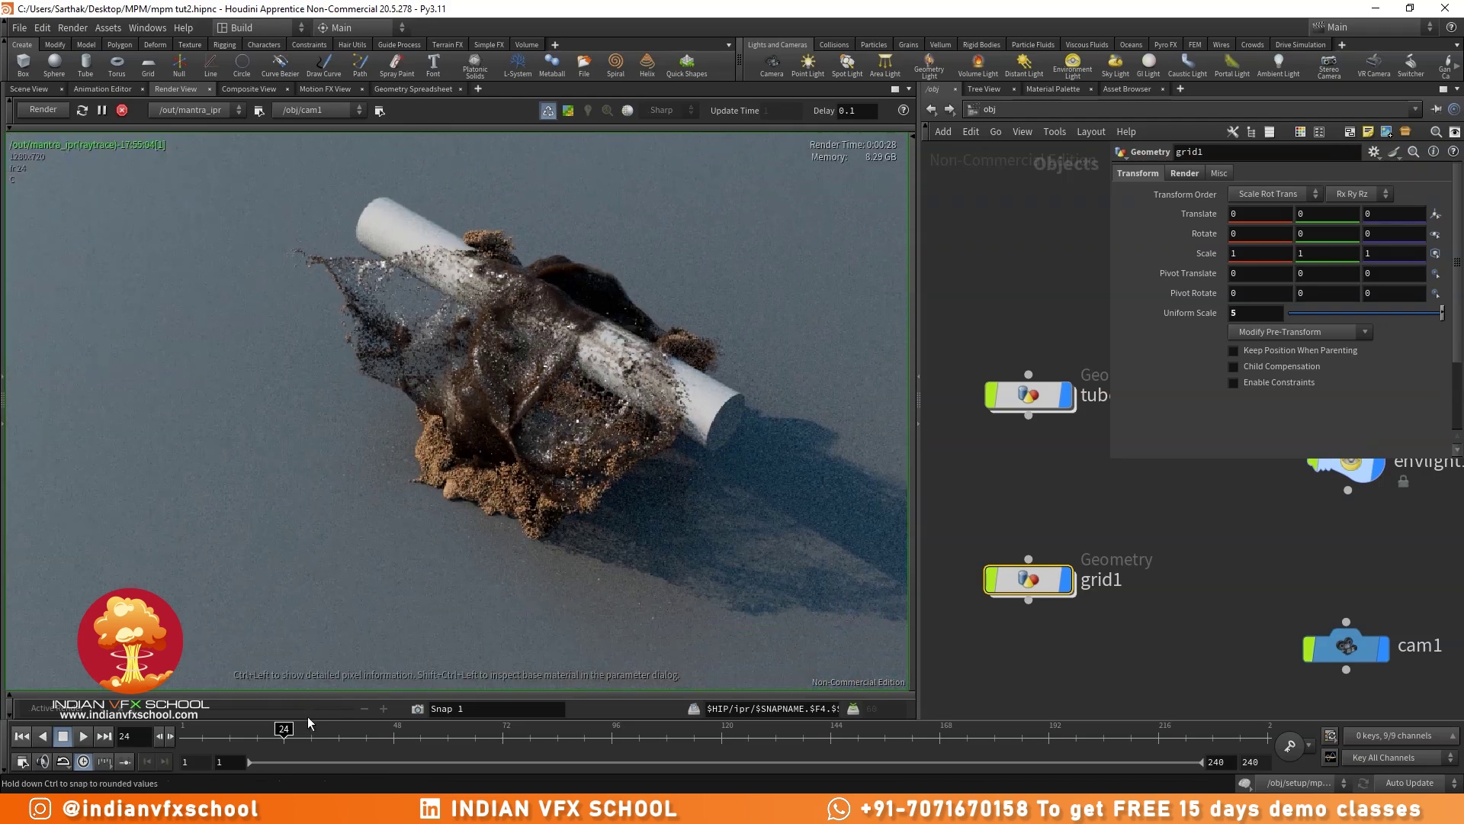
- Go to frame 72 and examine the rendered wet sand spread around the tube
left_click(314, 740)
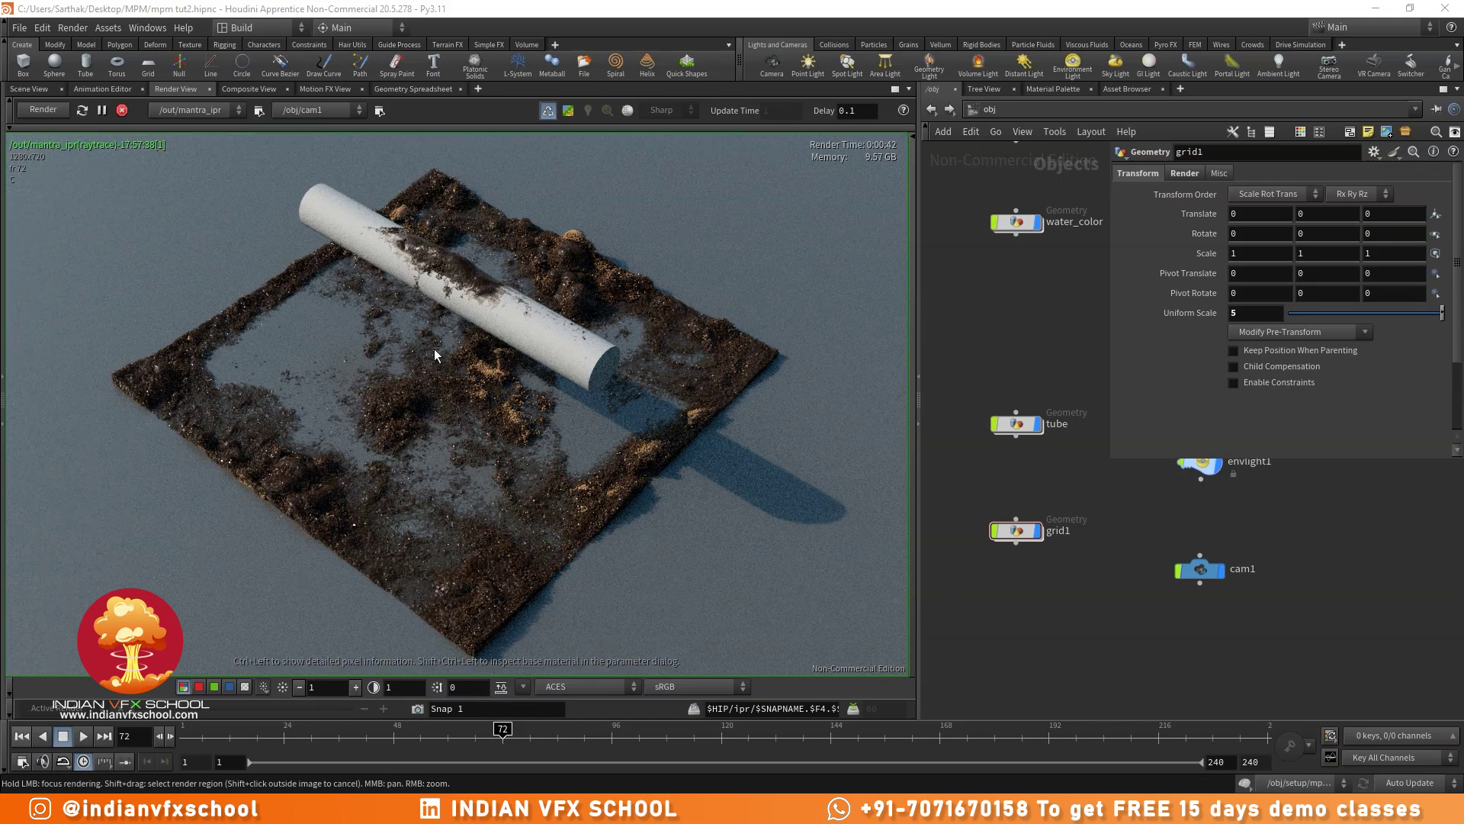
scroll(436, 345, "up", 4)
scroll(439, 341, "down", 3)
middle_click_drag(442, 342, 438, 375)
scroll(350, 468, "up", 3)
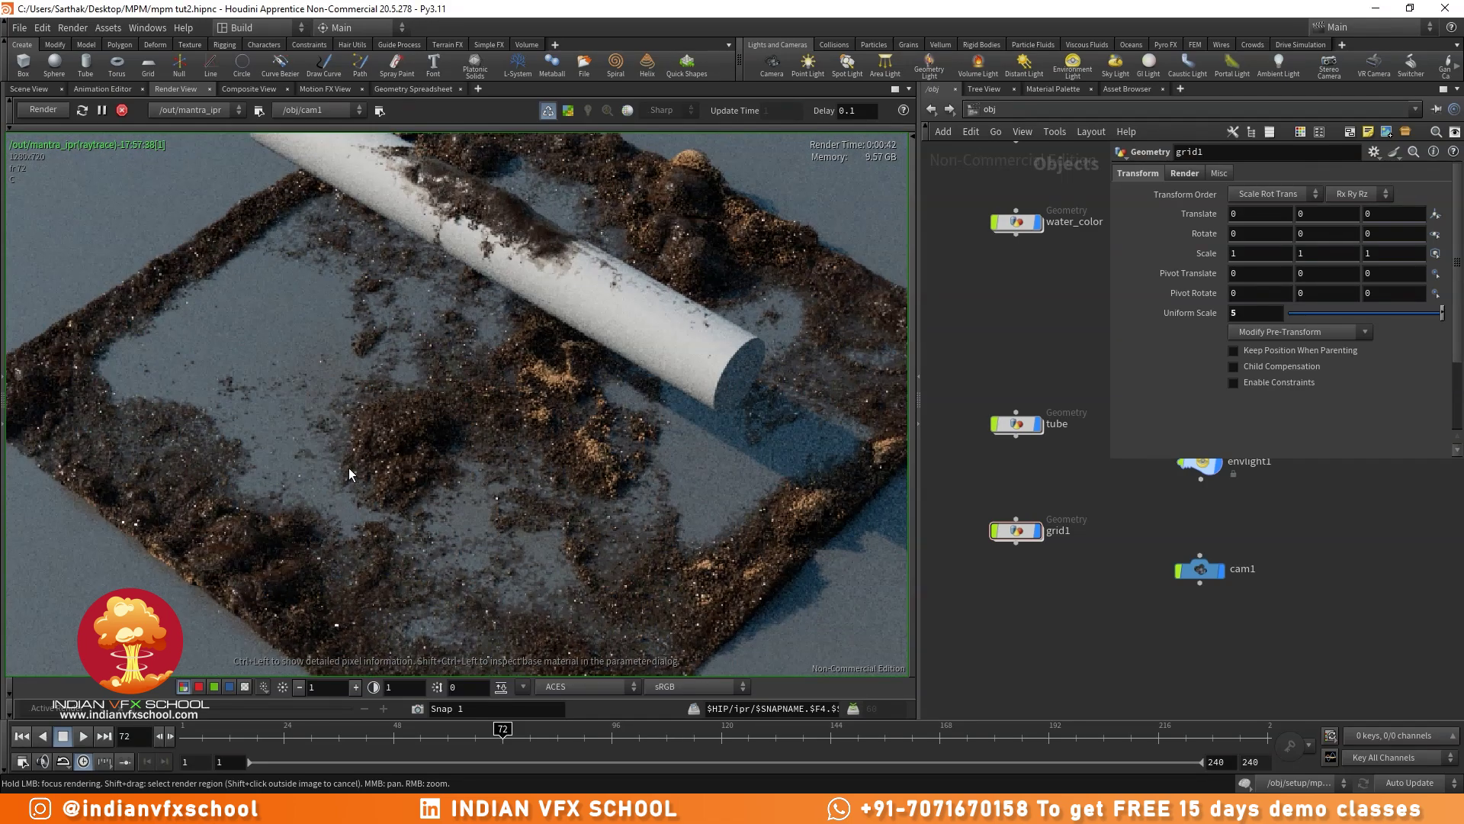
scroll(349, 471, "down", 2)
scroll(409, 509, "down", 2)
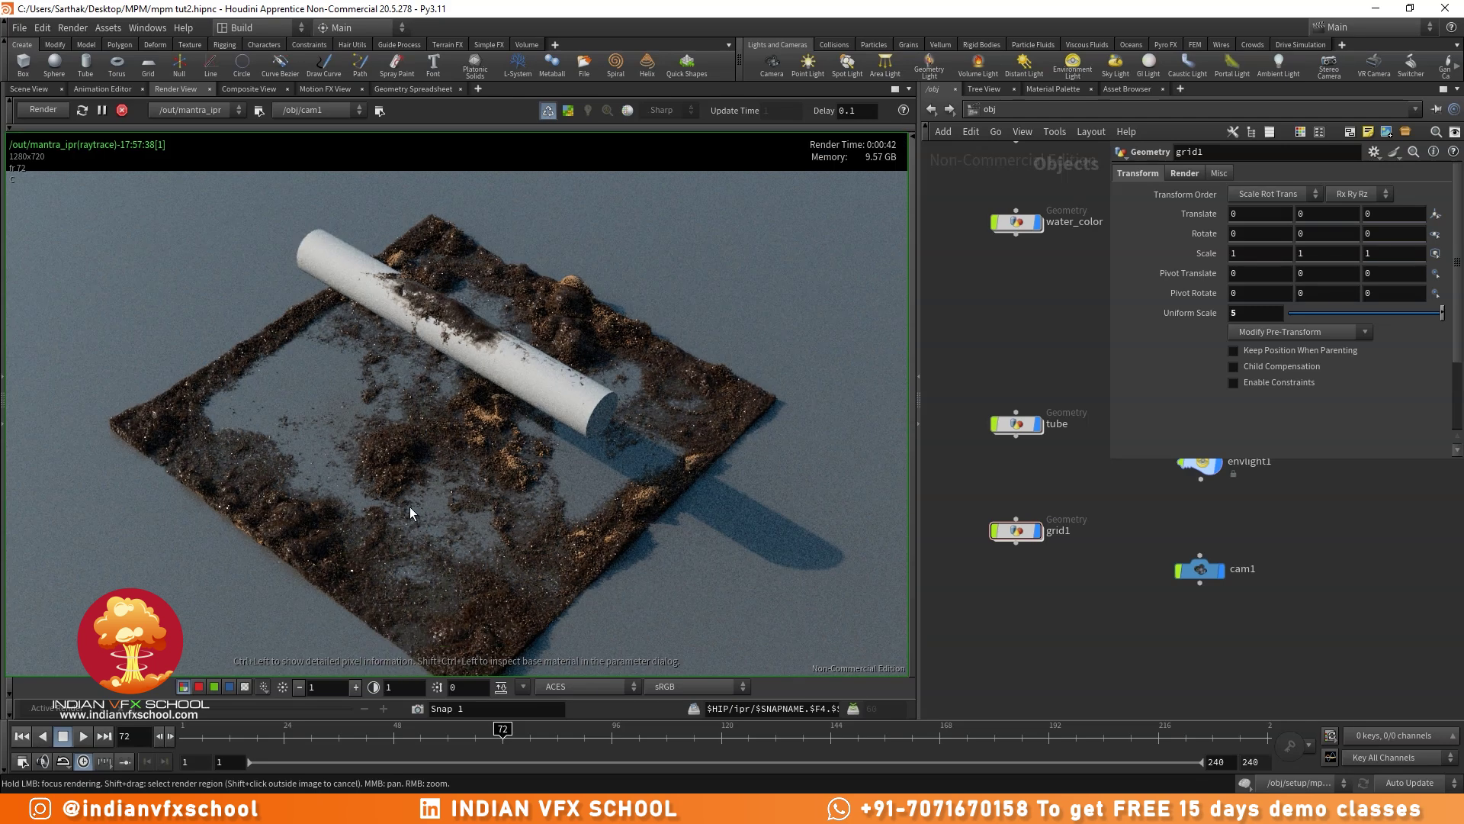
middle_click_drag(410, 509, 424, 468)
- In the out network, set the mantra_ipr node's Volume Limit to 10
left_click(975, 109)
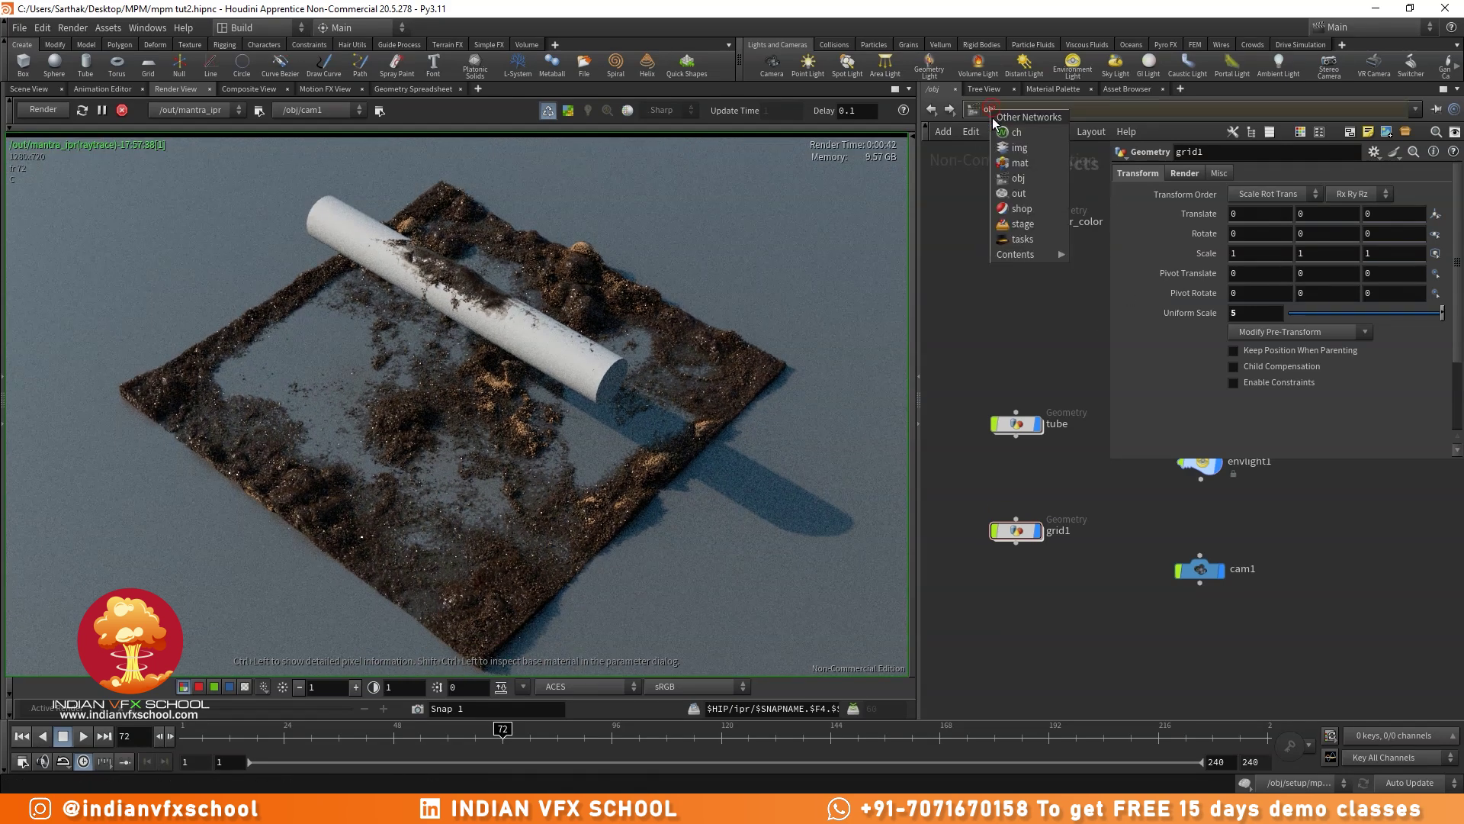
left_click(1014, 191)
left_click_drag(1109, 465, 993, 540)
scroll(374, 464, "up", 3)
scroll(373, 463, "up", 2)
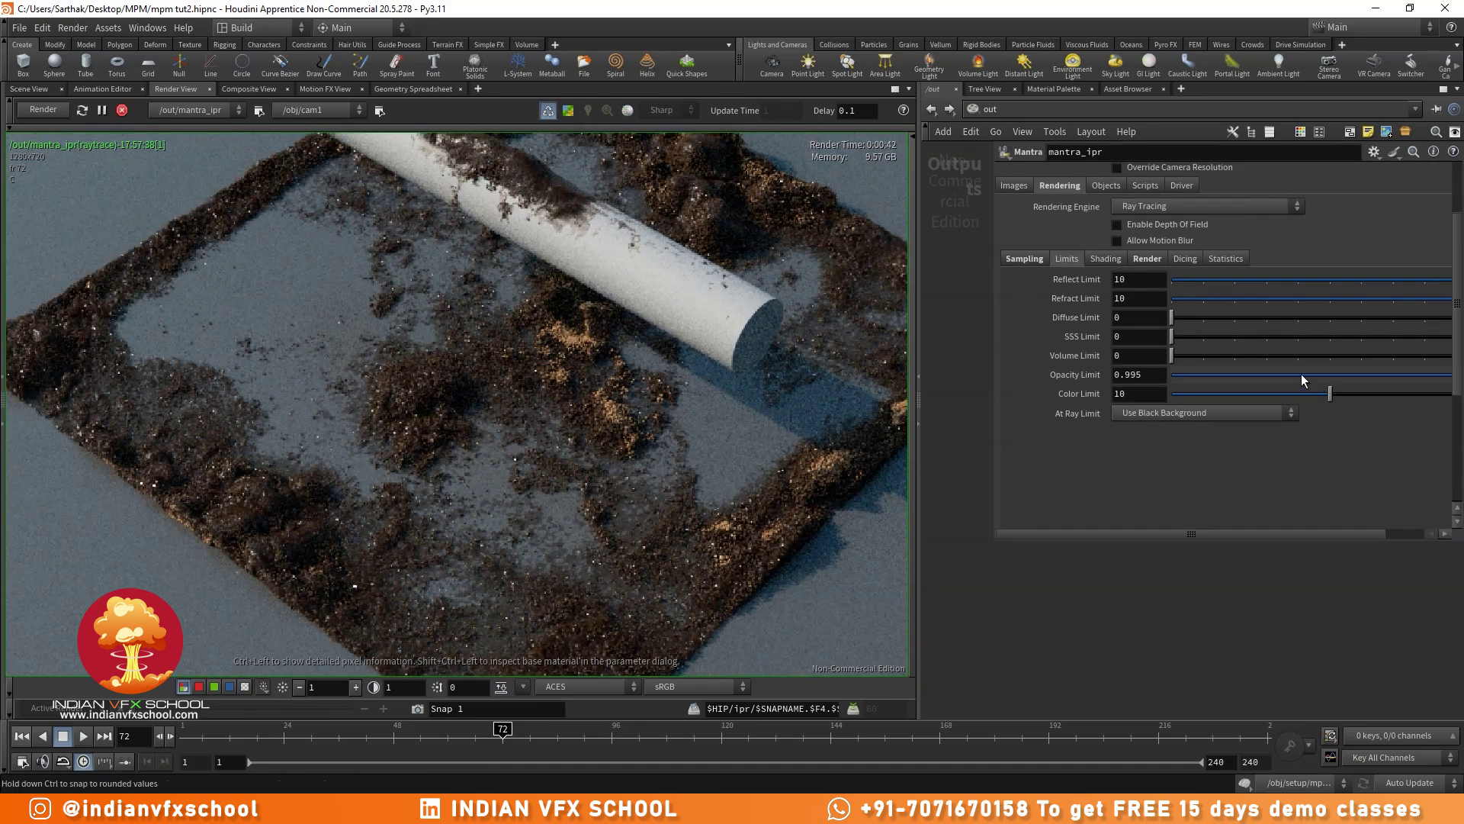
scroll(392, 462, "up", 3)
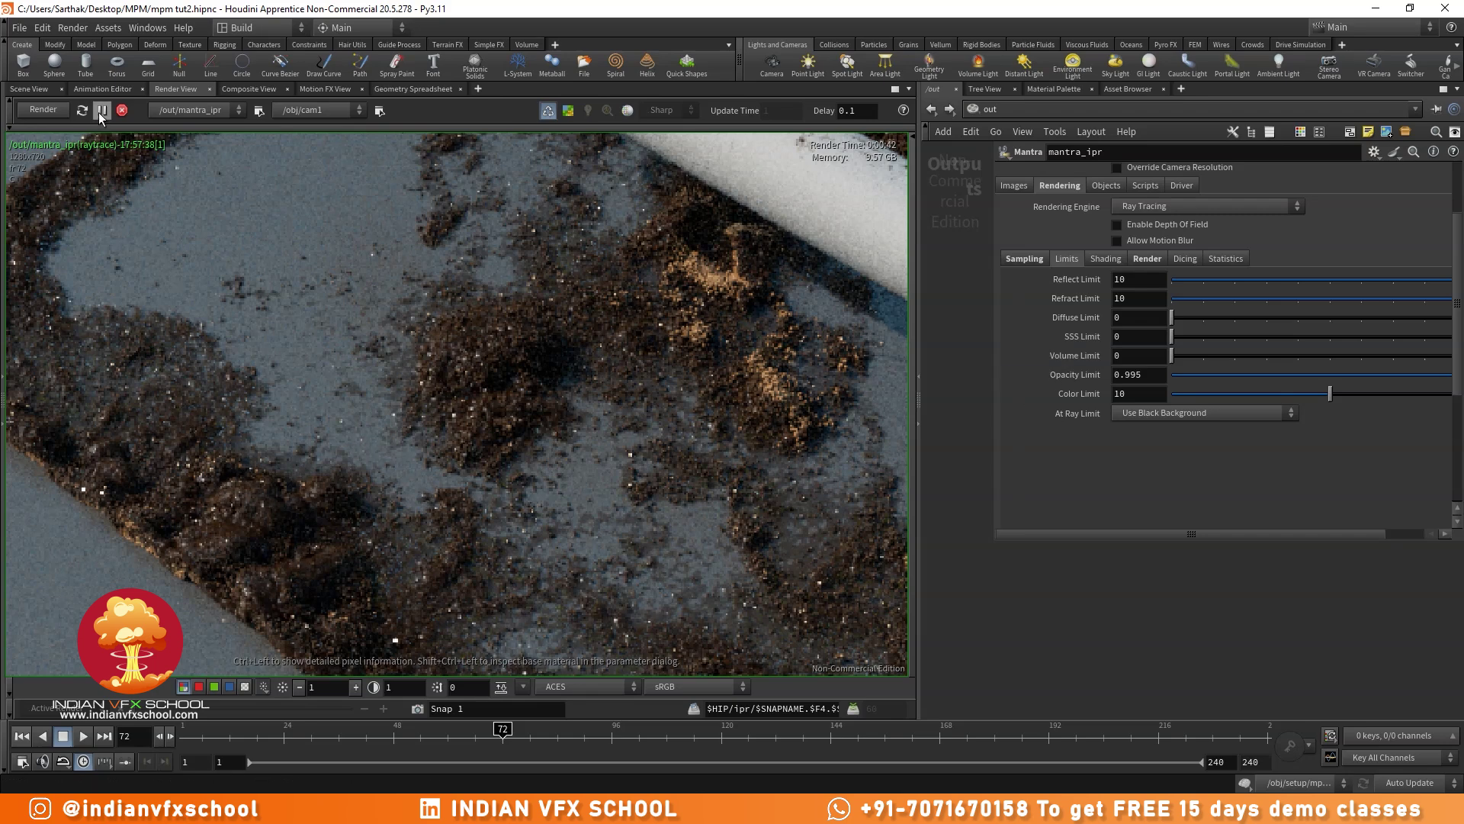
left_click(1133, 355)
type("10")
key("Return")
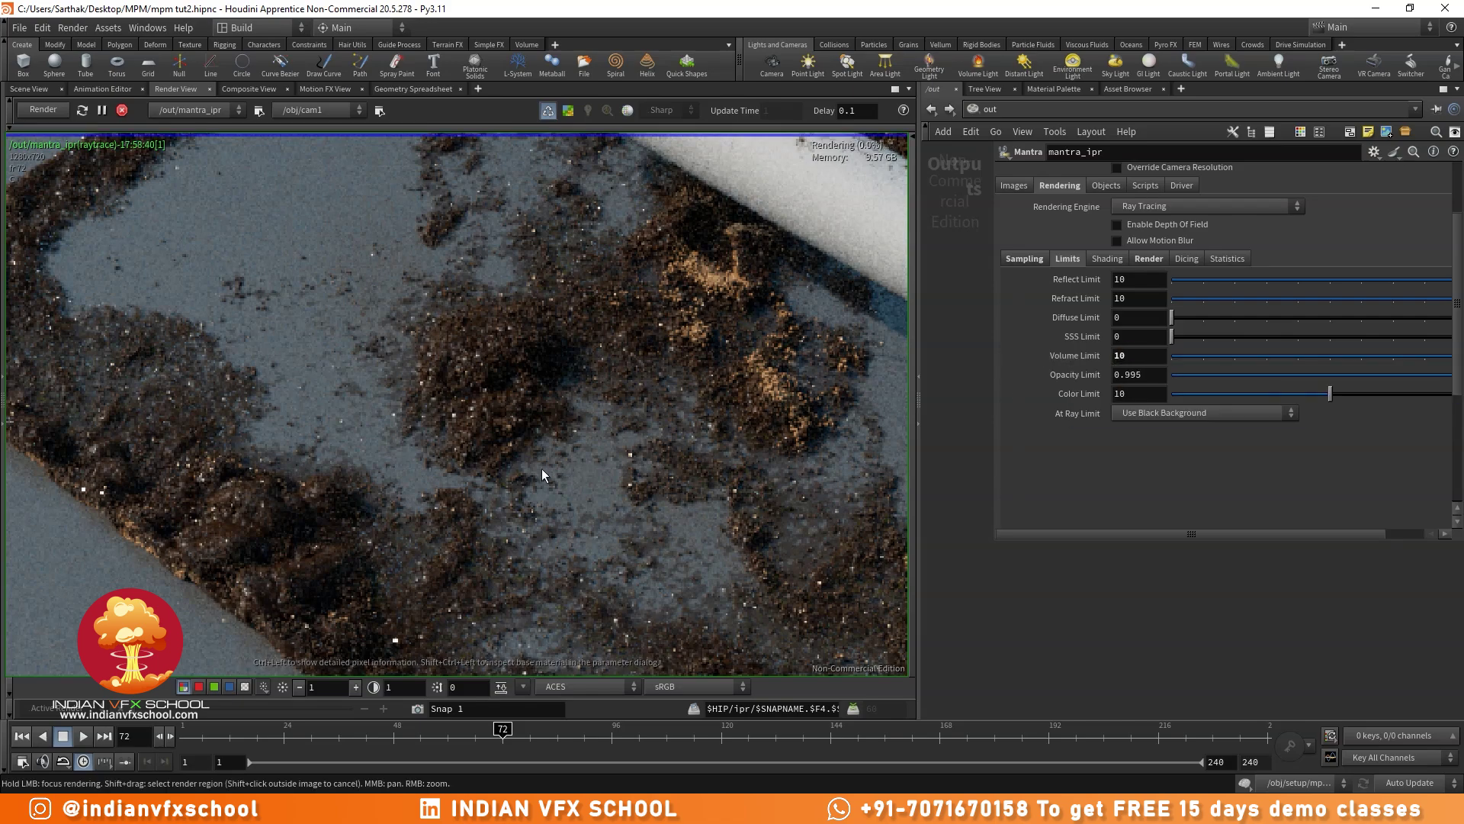
- Examine the frame 72 re-render with the raised volume limit, checking the wet sand edges, clumps and tube area
scroll(503, 472, "up", 1)
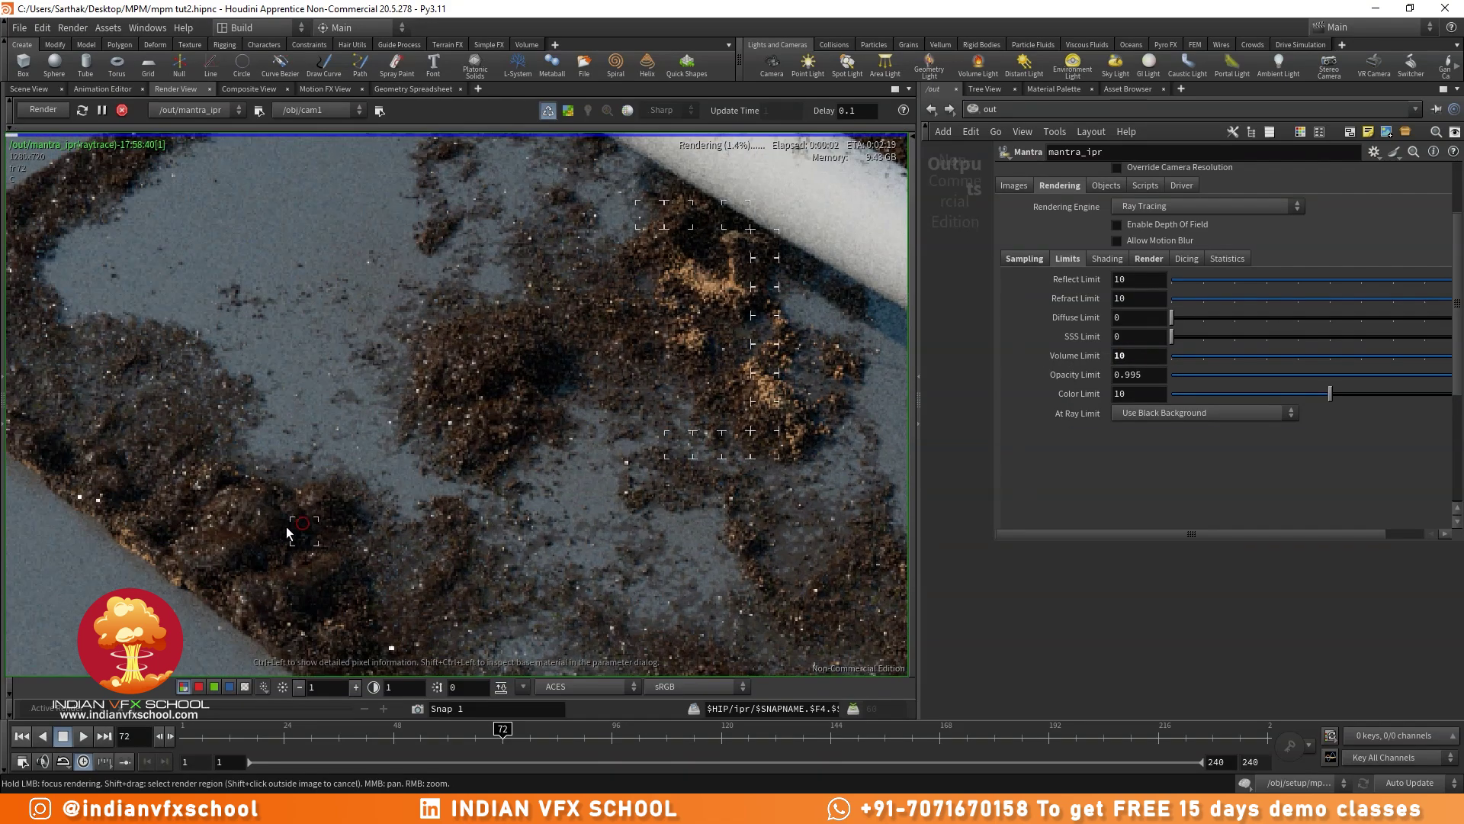
scroll(252, 534, "up", 1)
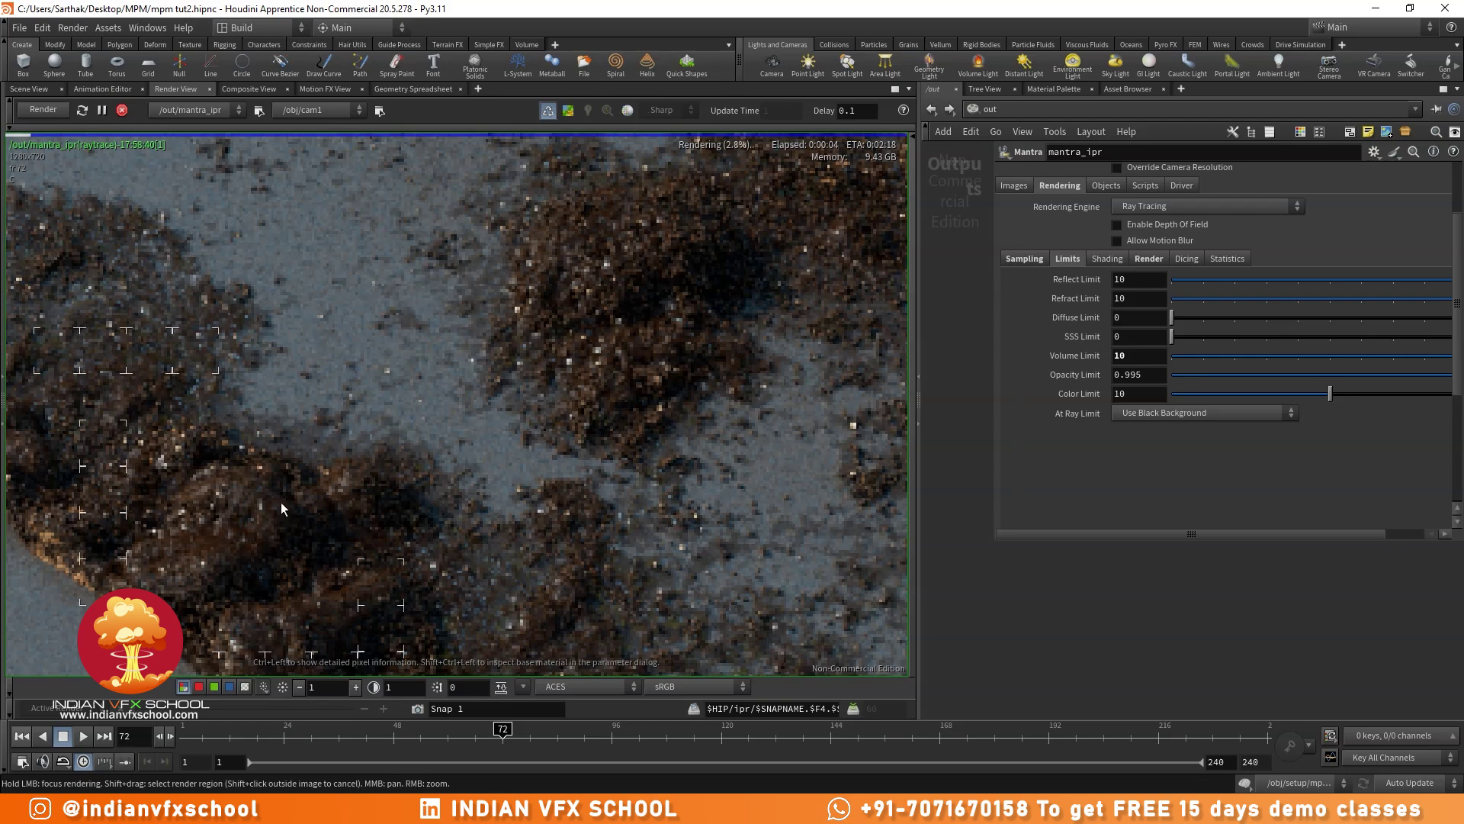
scroll(279, 503, "down", 2)
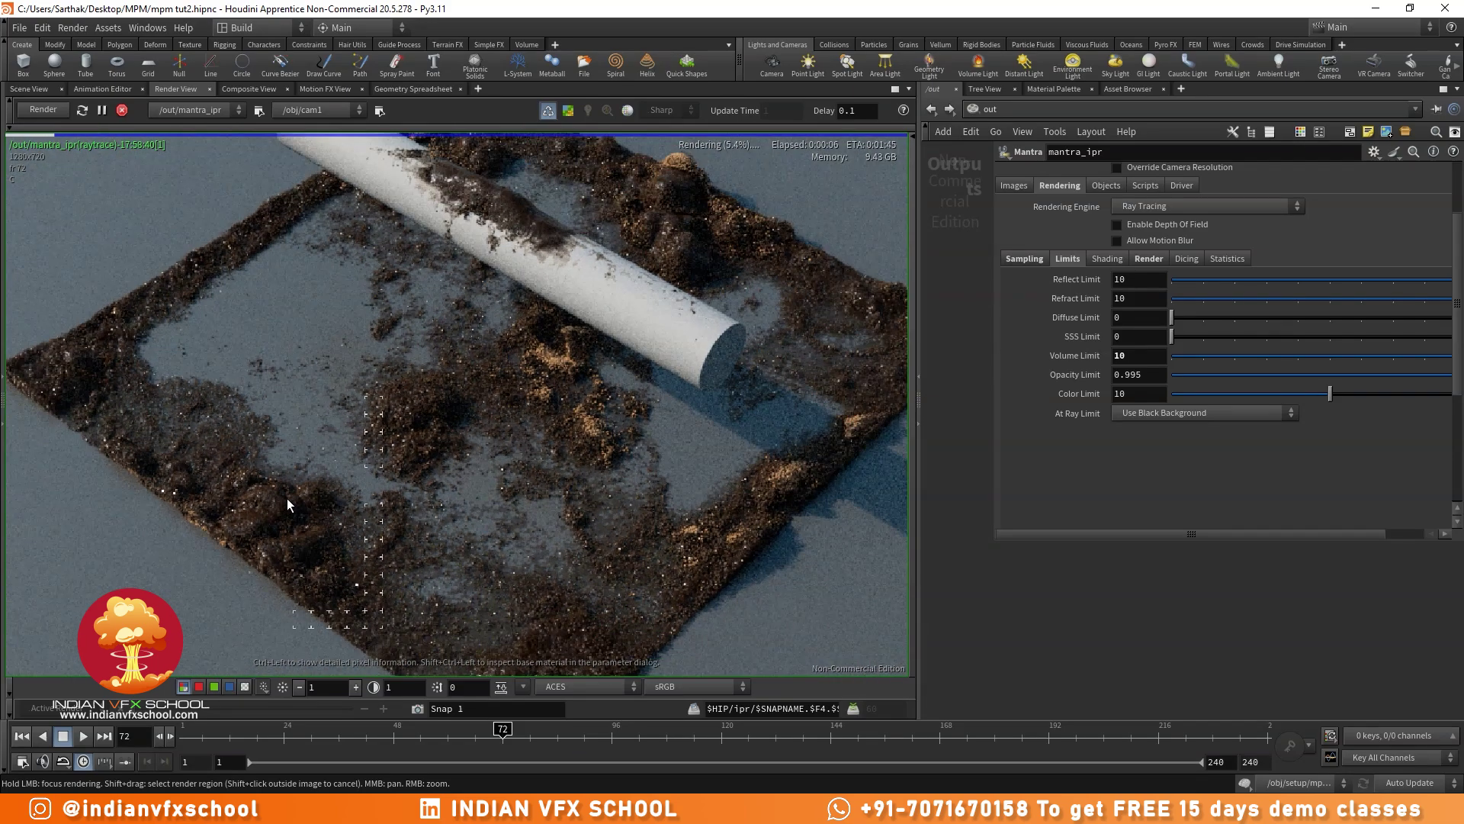
scroll(145, 431, "up", 2)
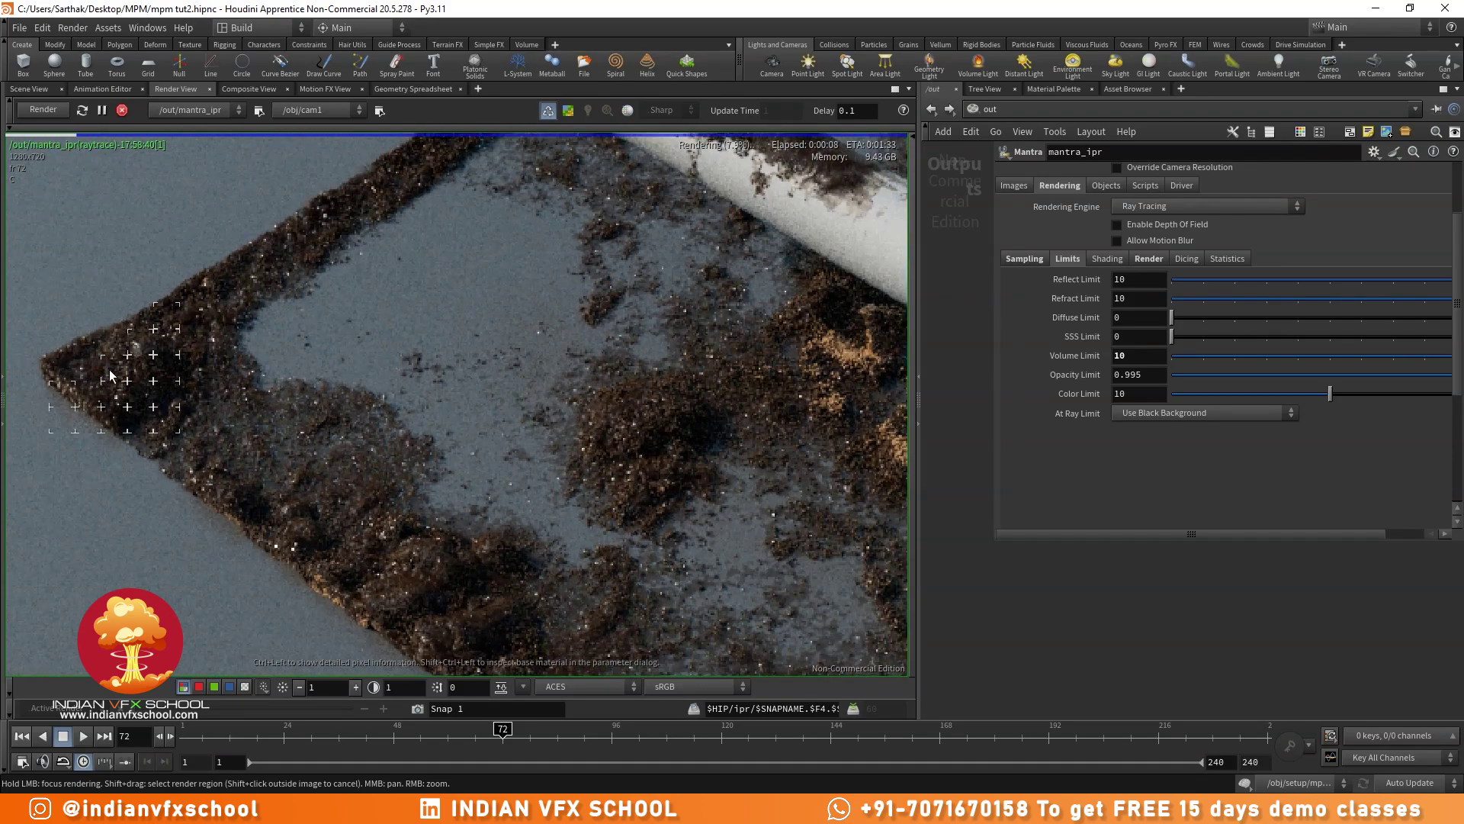
scroll(111, 375, "down", 3)
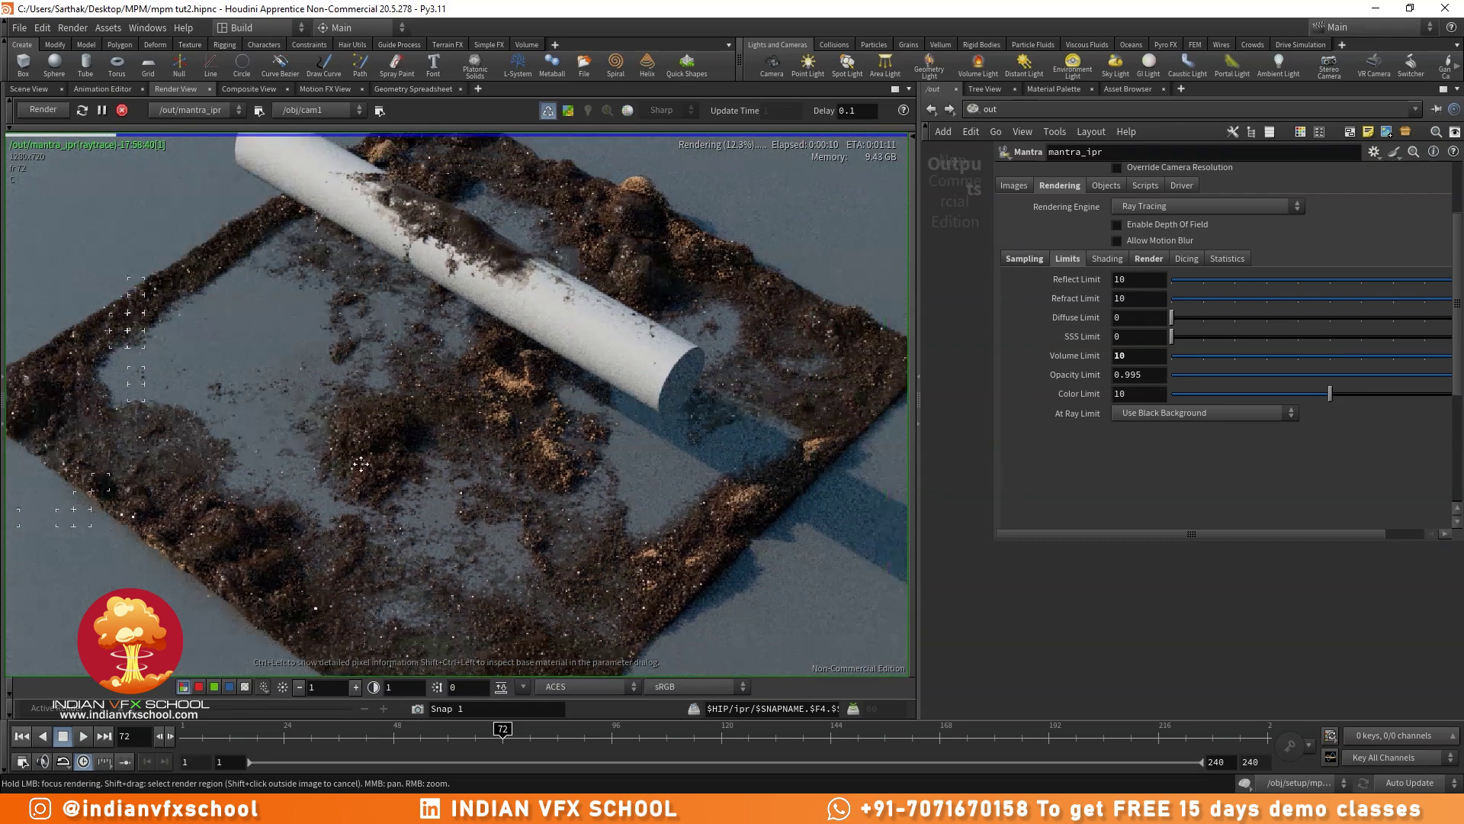
scroll(523, 298, "up", 2)
left_click_drag(522, 291, 472, 281)
scroll(473, 280, "down", 3)
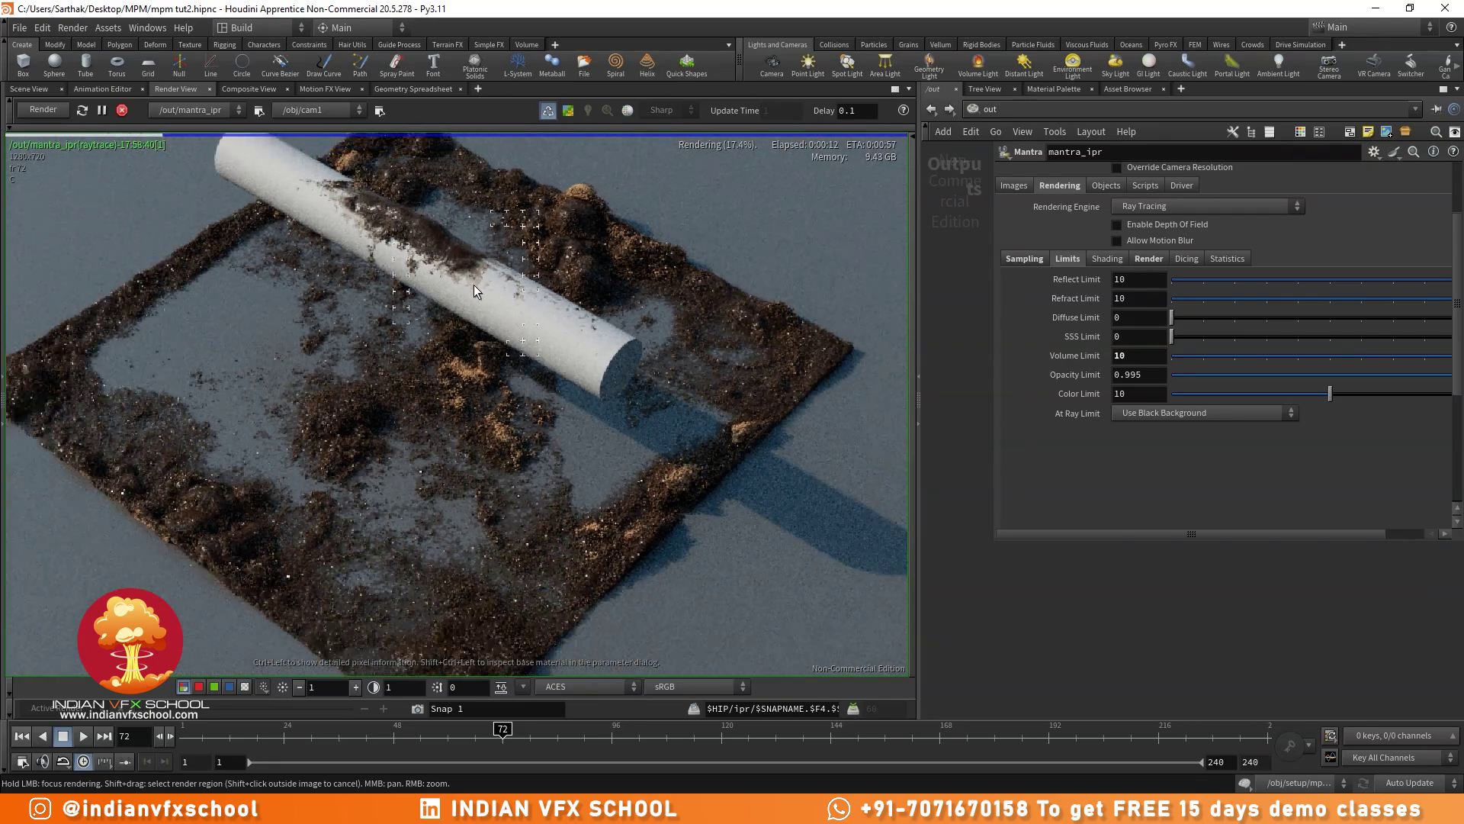
scroll(678, 457, "up", 3)
scroll(679, 469, "up", 1)
left_click(679, 468)
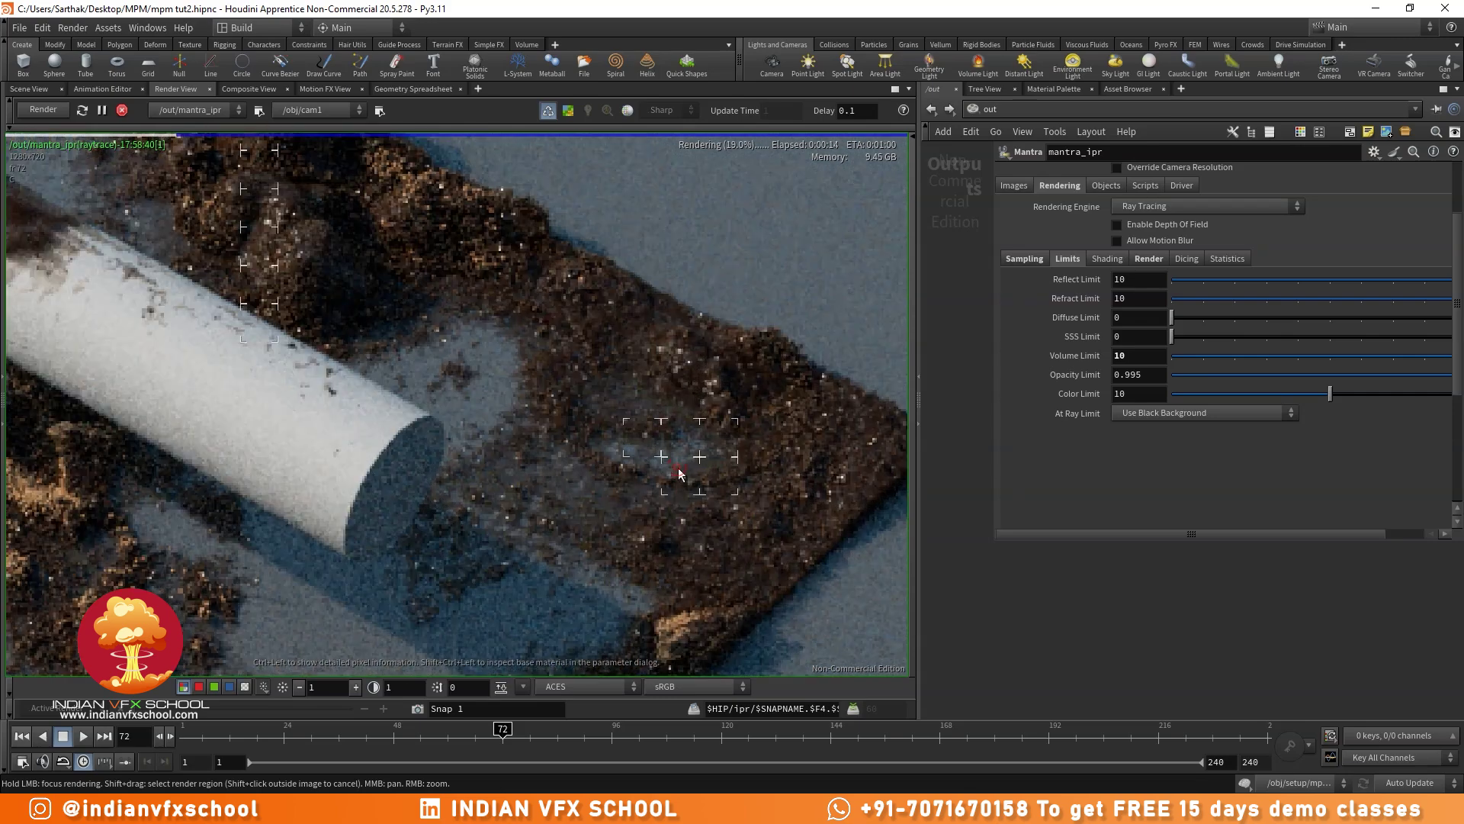
scroll(679, 468, "down", 1)
middle_click_drag(679, 468, 703, 373)
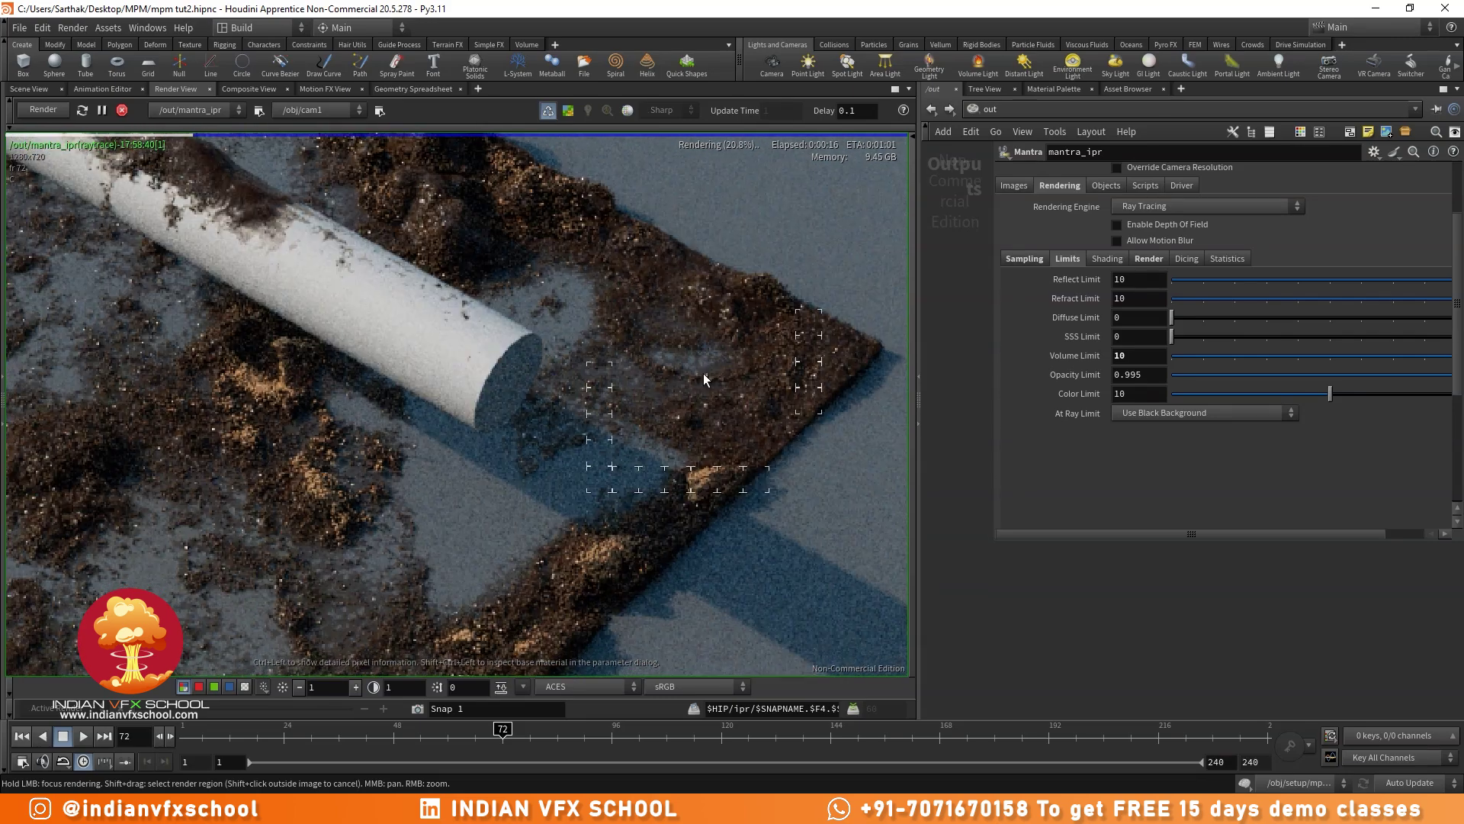
scroll(663, 433, "down", 2)
middle_click_drag(632, 493, 639, 465)
left_click(638, 464)
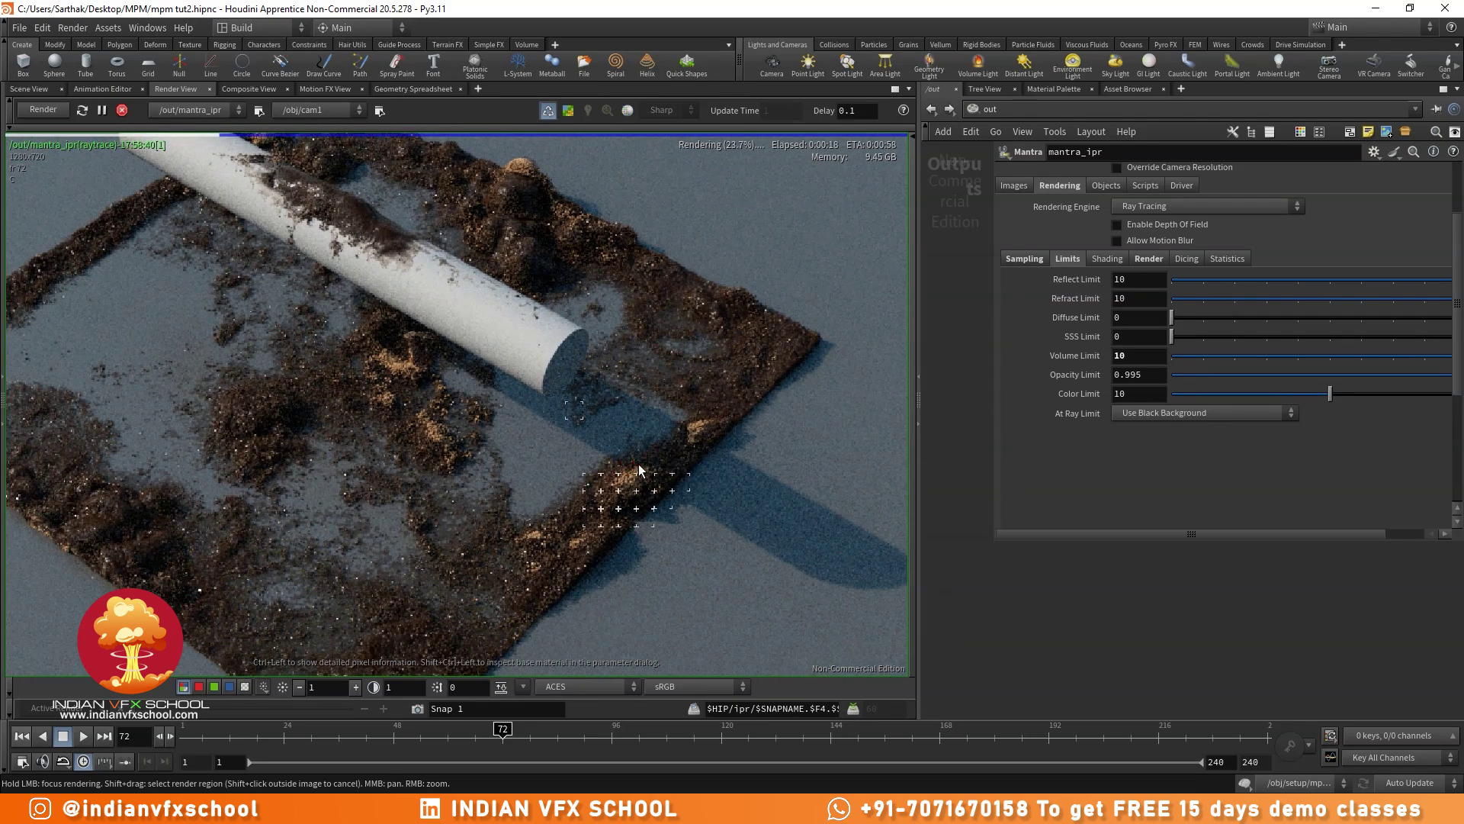
- Set mantra_ipr's sampling Noise Level to 0.02 and check the re-rendered sand and water
scroll(1083, 397, "up", 1)
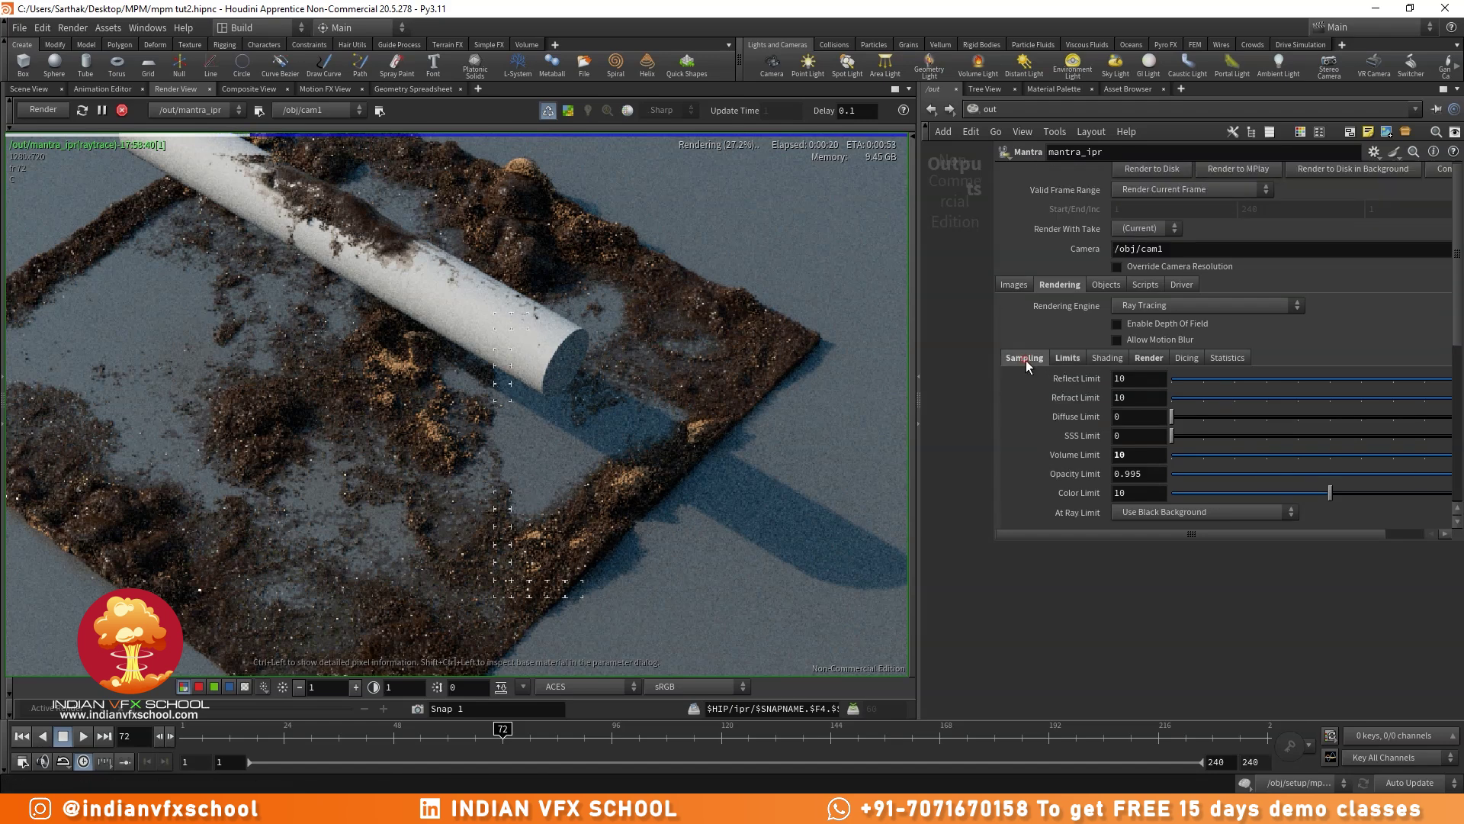
left_click(1024, 278)
scroll(544, 444, "down", 3)
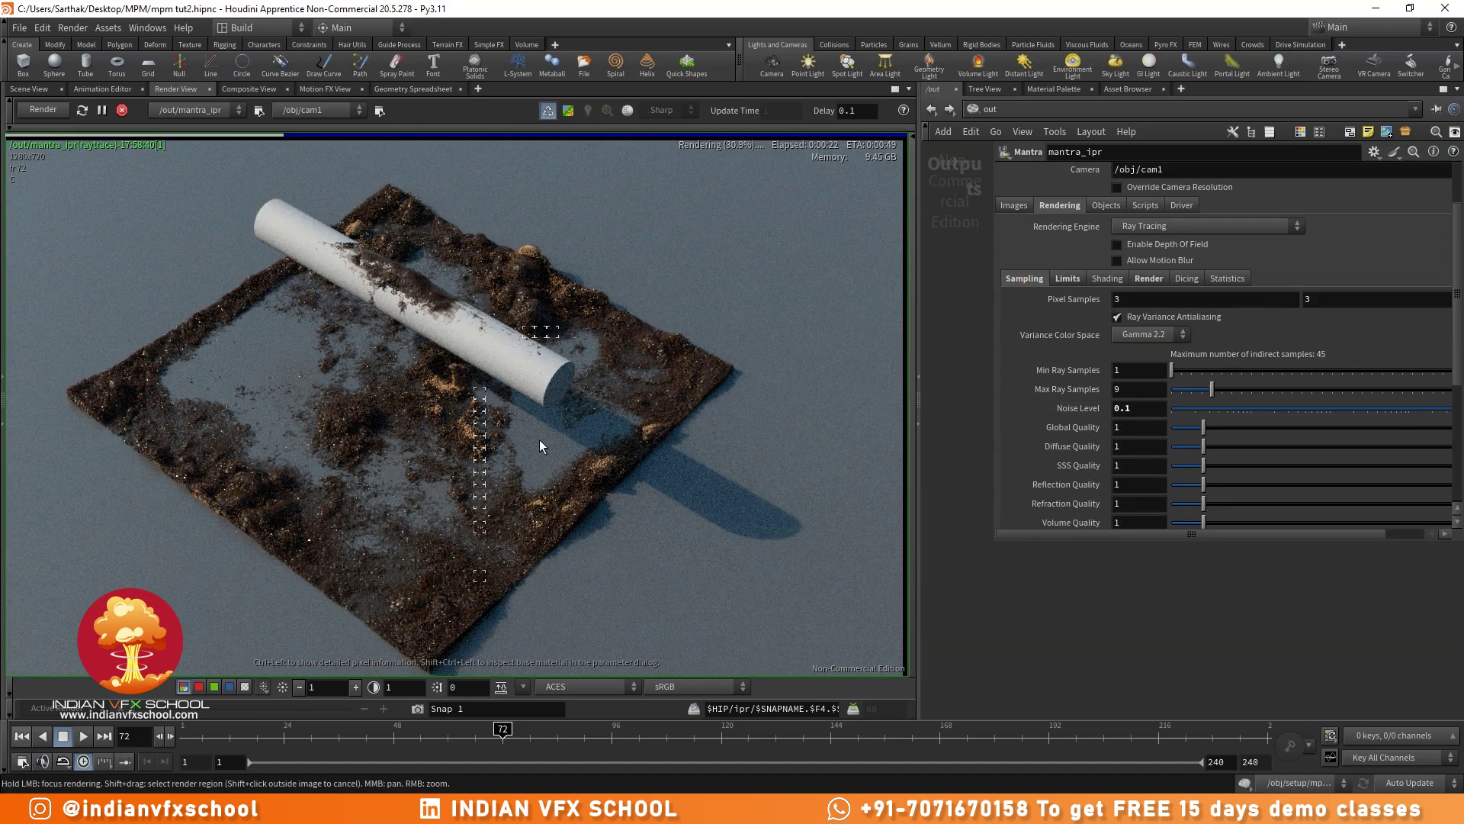
middle_click_drag(542, 448, 584, 414)
left_click(1143, 409)
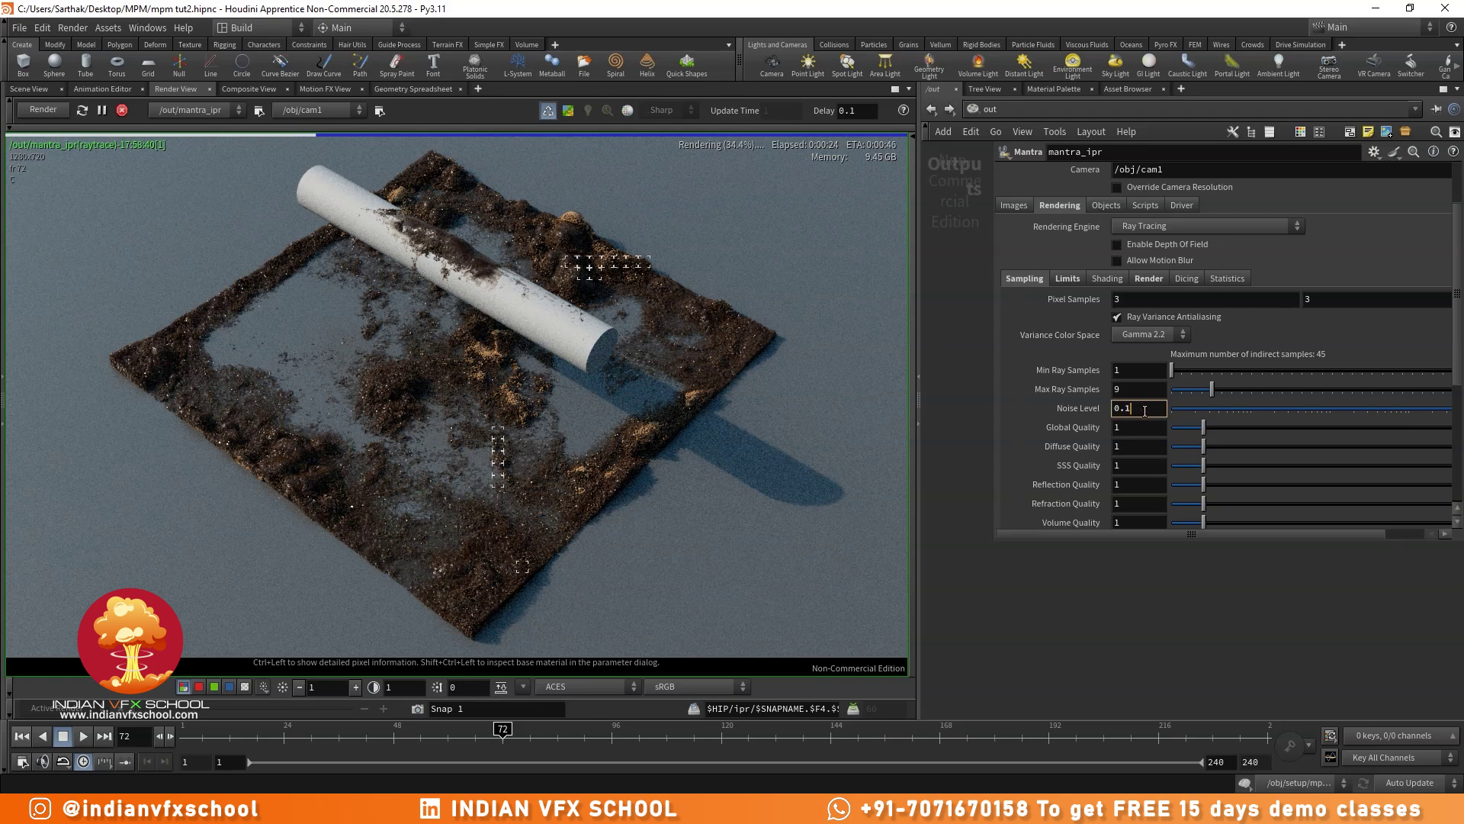
type("2")
key("Return")
scroll(459, 428, "up", 3)
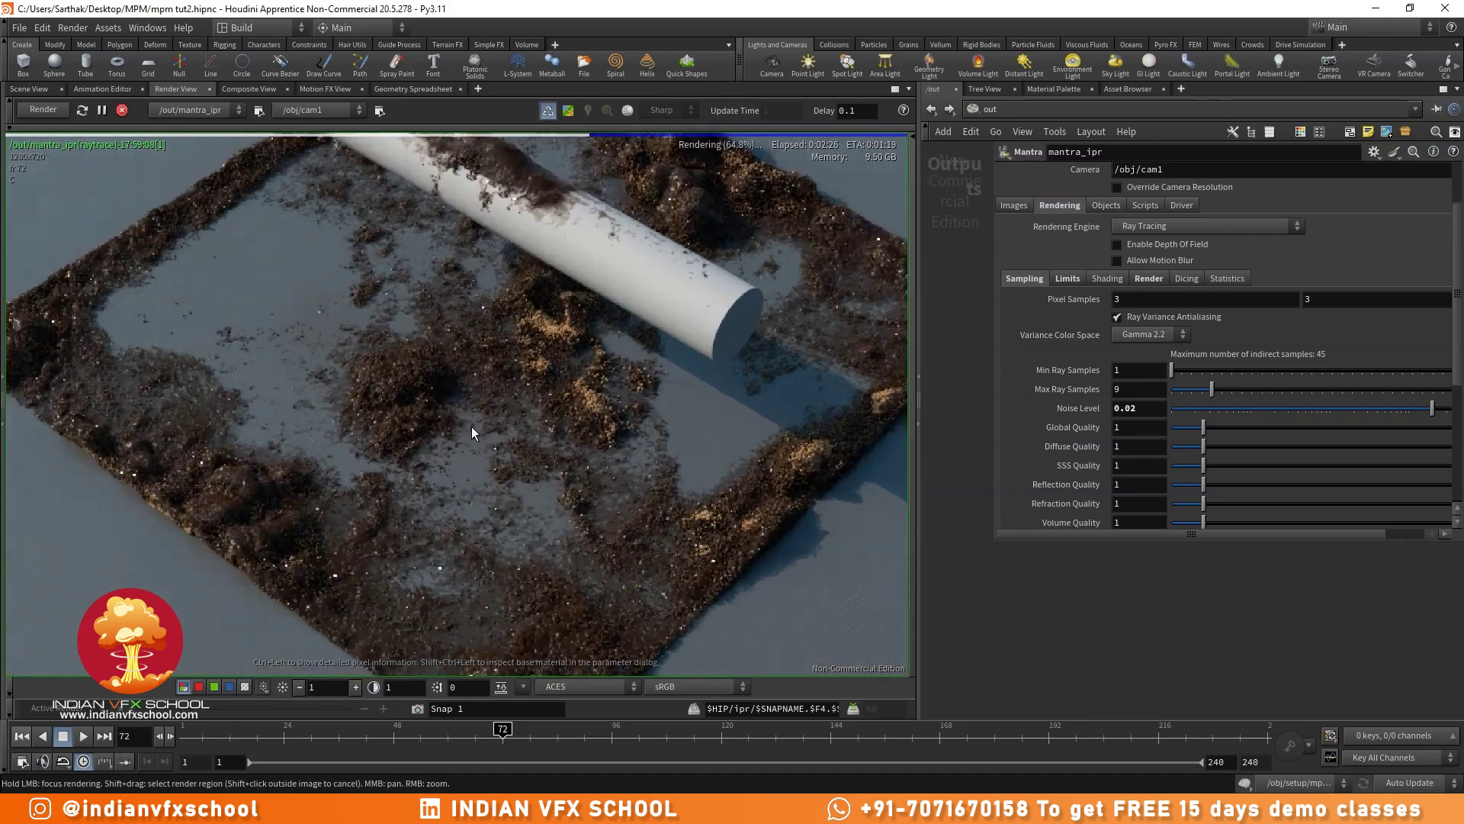
scroll(471, 431, "down", 3)
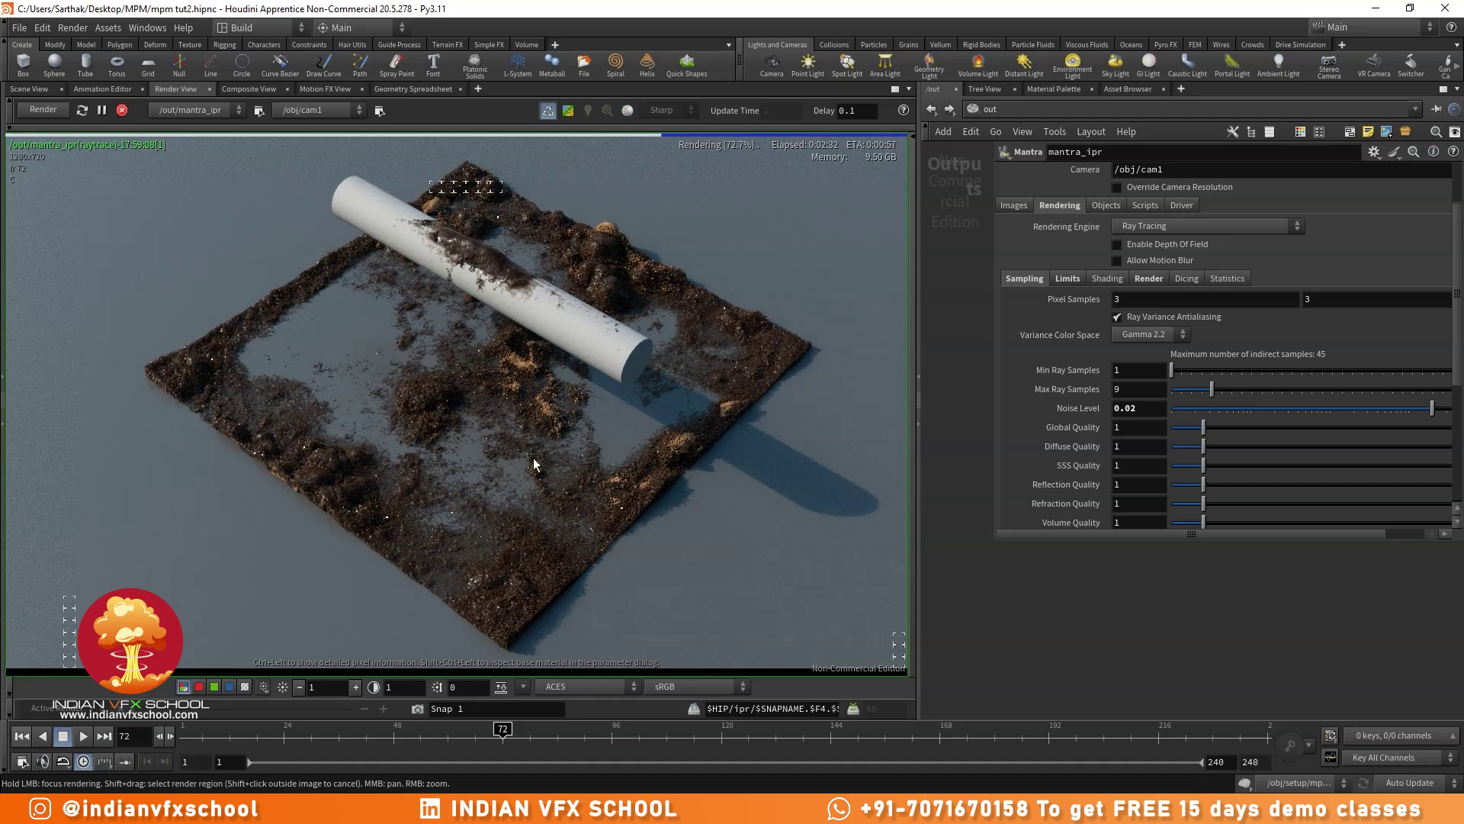
scroll(531, 462, "down", 1)
middle_click_drag(521, 468, 510, 486)
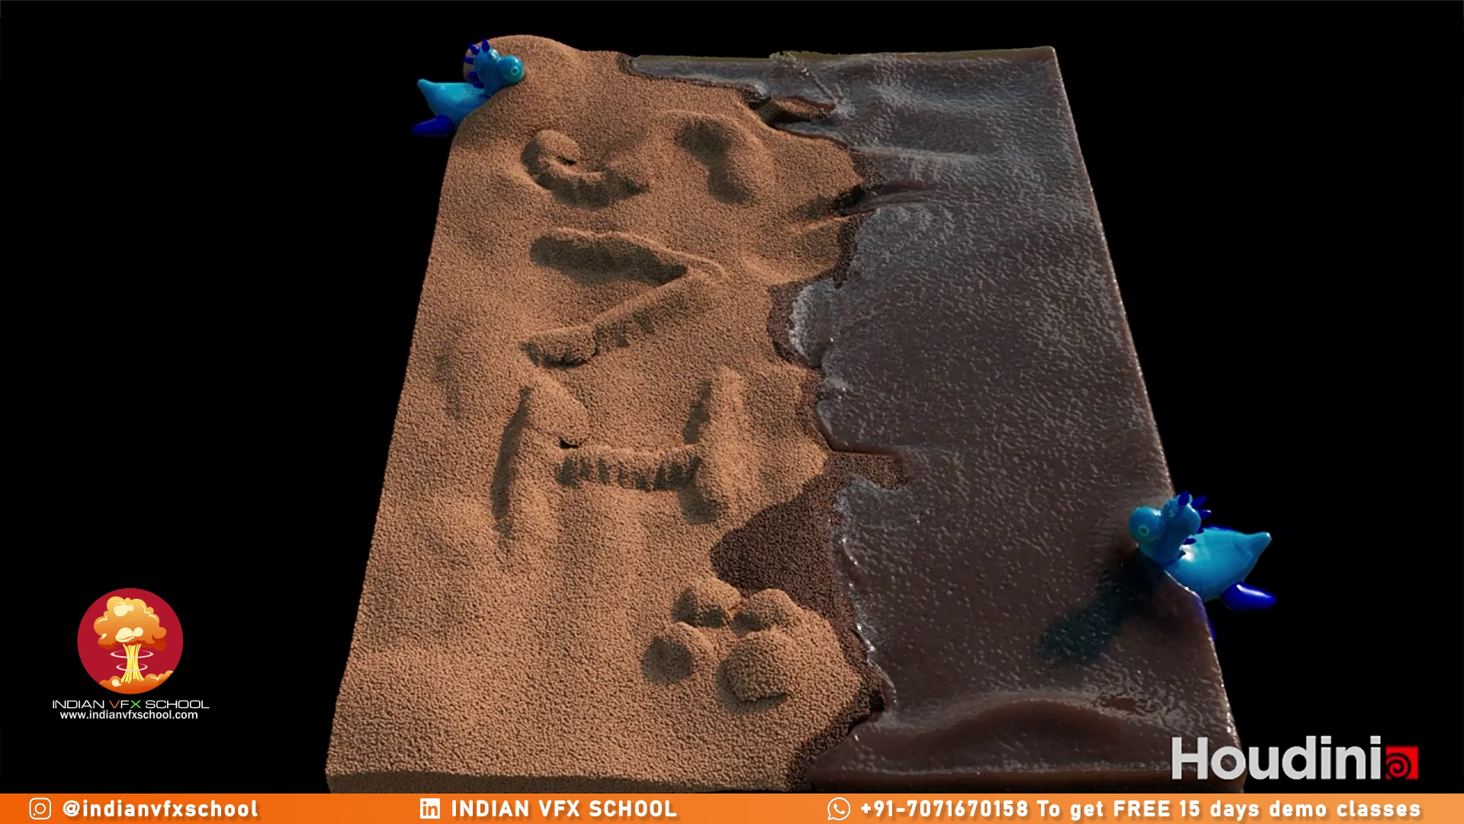